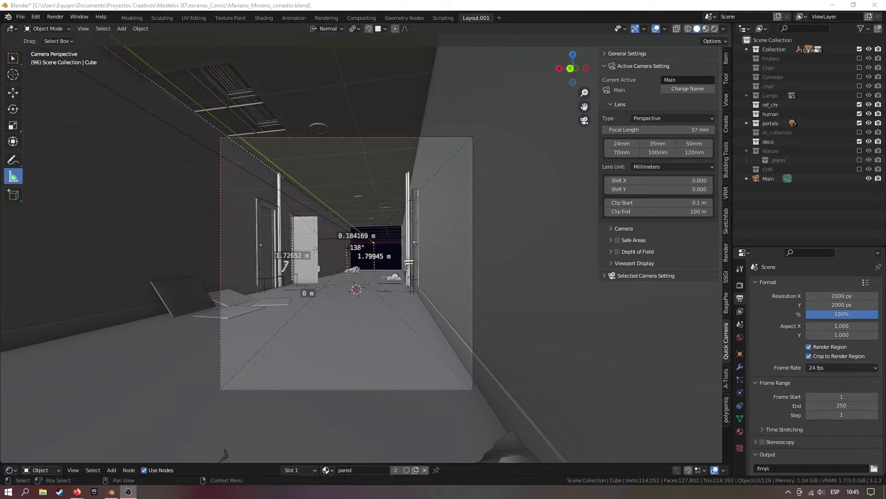
Walk through the corridor scene in solid shading to inspect its layout, then return to the active camera's view
{"action": "key", "text": "alt+Tab"}
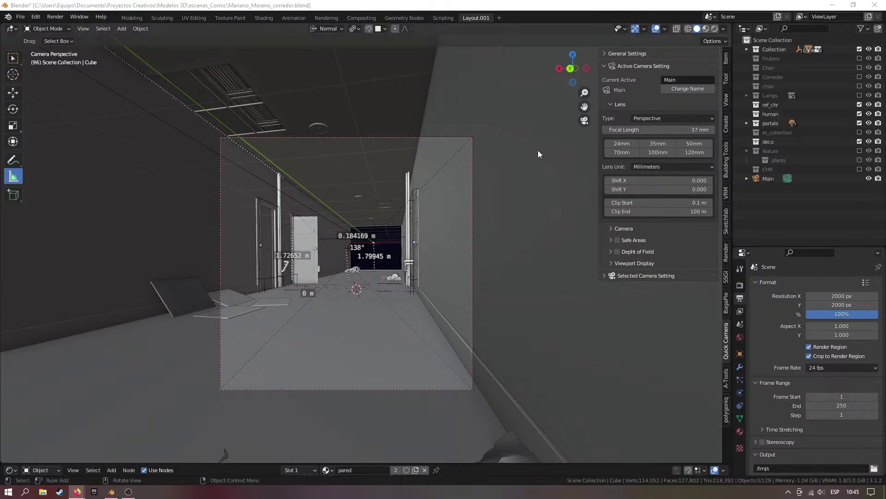
{"action": "scroll", "coordinate": [503, 158], "scroll_direction": "down", "scroll_amount": 1}
{"action": "middle_click_drag", "start_coordinate": [494, 159], "coordinate": [492, 159]}
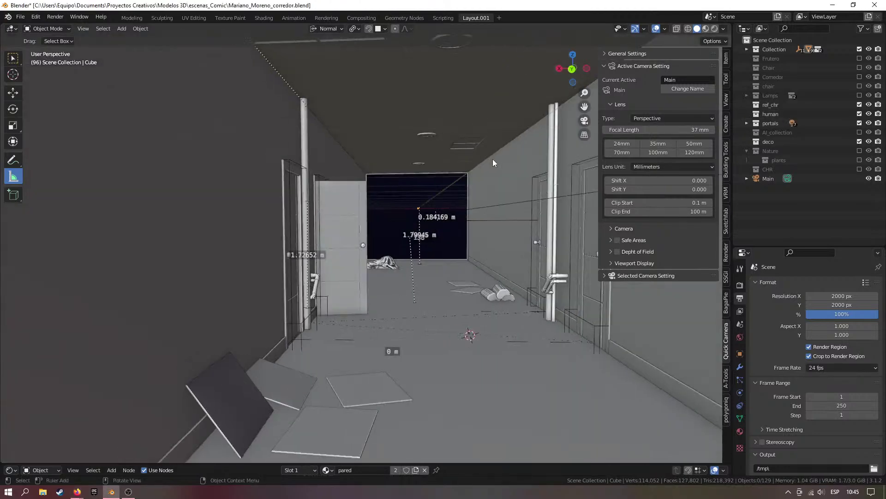
{"action": "key", "text": "shift+grave"}
{"action": "key", "text": "w"}
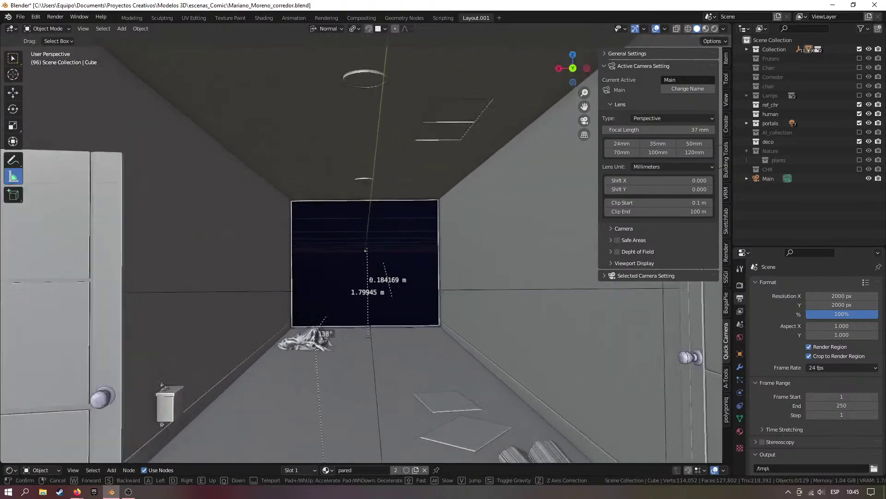
{"action": "key", "text": "w"}
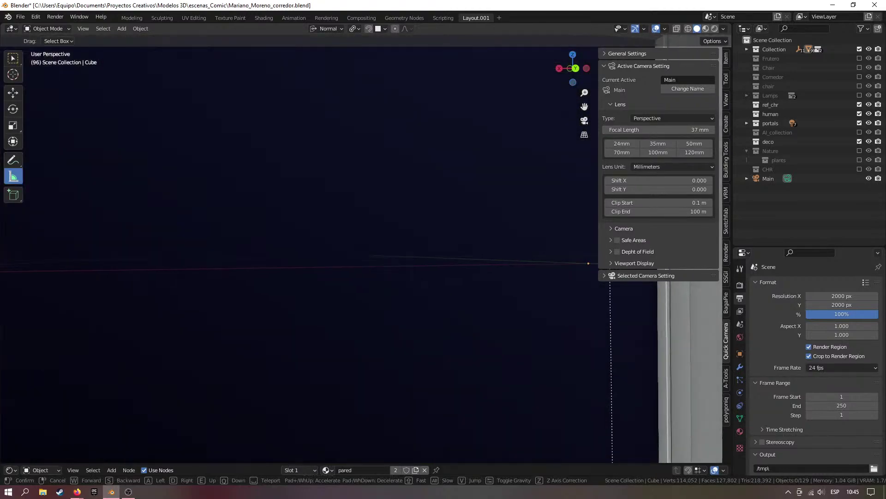
{"action": "key", "text": "w"}
{"action": "key", "text": "w"}
{"action": "key", "text": "w"}
{"action": "key", "text": "w"}
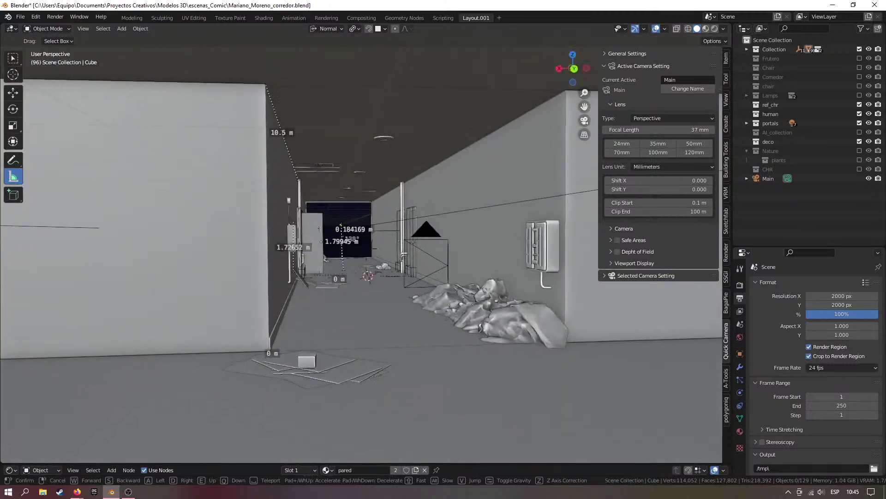
{"action": "key", "text": "w"}
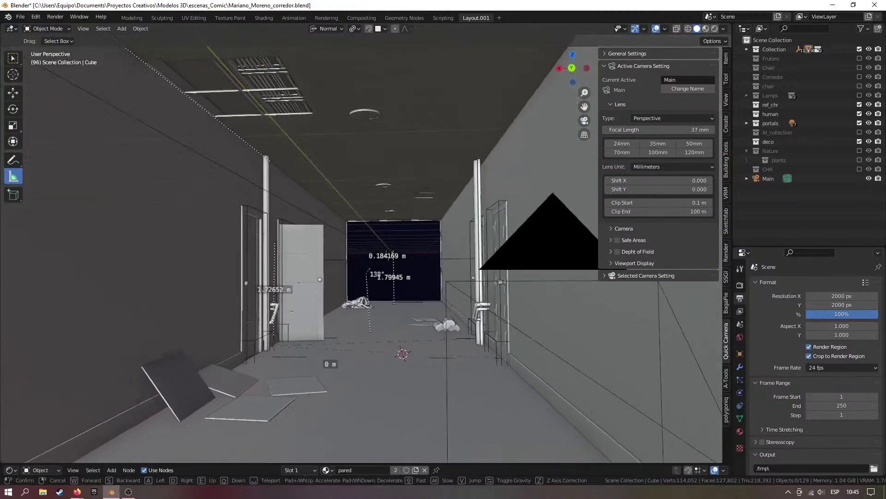
{"action": "key", "text": "s"}
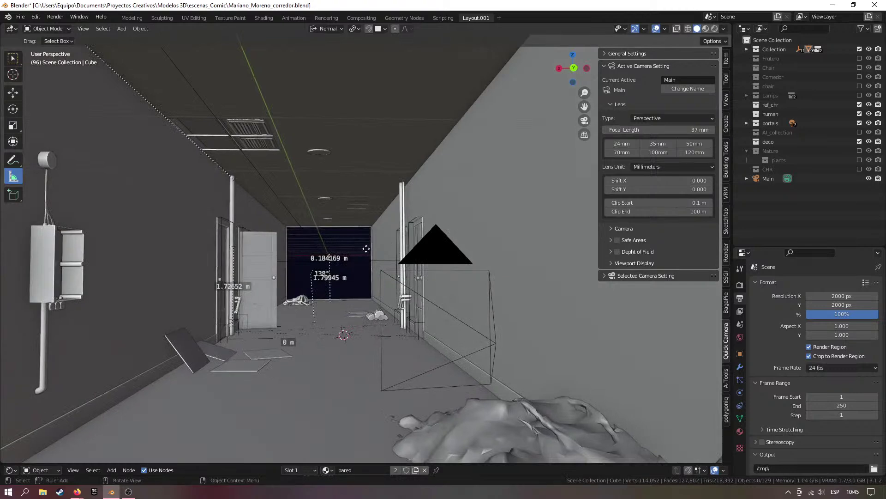
{"action": "left_click", "coordinate": [366, 250]}
{"action": "key", "text": "KP_0"}
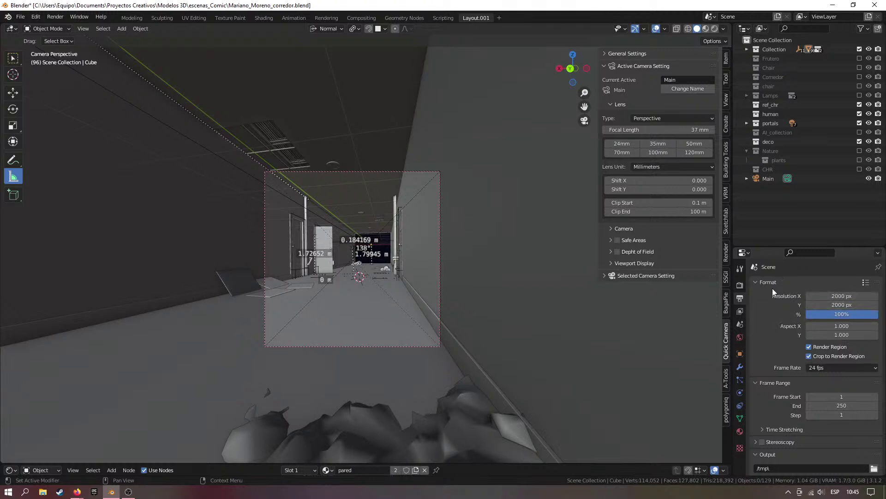
Review the scene's render settings, including sampling, denoising, light paths and simplify
{"action": "left_click", "coordinate": [741, 286]}
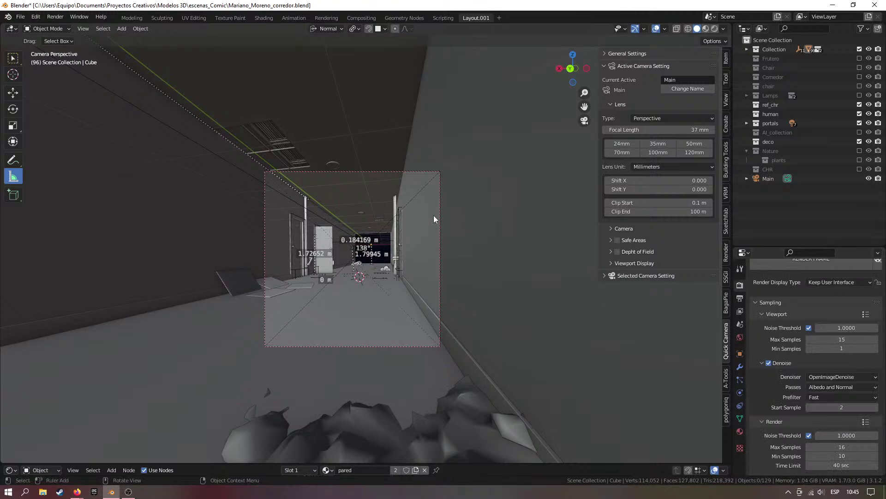
{"action": "left_click", "coordinate": [325, 18]}
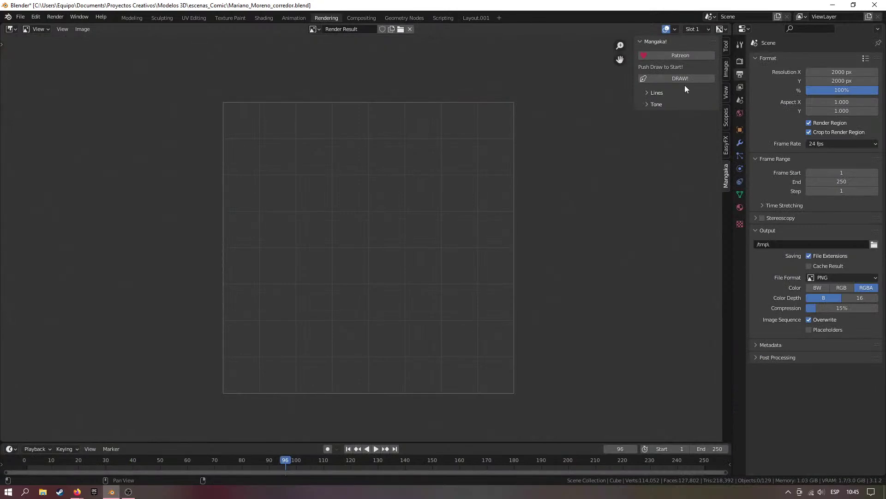
{"action": "left_click", "coordinate": [473, 18]}
{"action": "scroll", "coordinate": [811, 300], "scroll_direction": "up", "scroll_amount": 2}
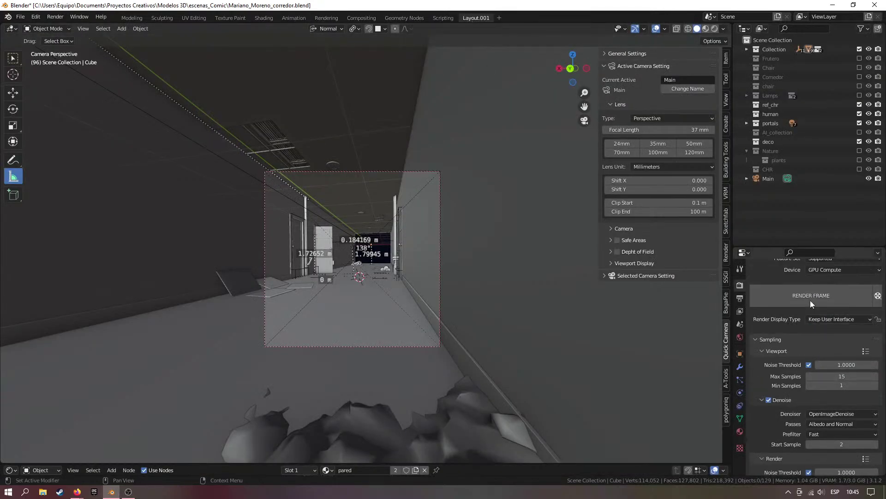
{"action": "scroll", "coordinate": [802, 296], "scroll_direction": "down", "scroll_amount": 15}
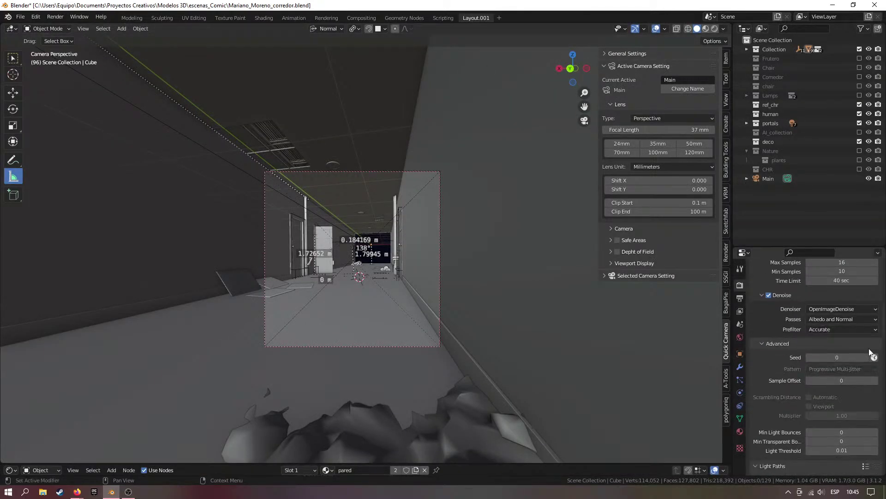
{"action": "scroll", "coordinate": [777, 339], "scroll_direction": "up", "scroll_amount": 8}
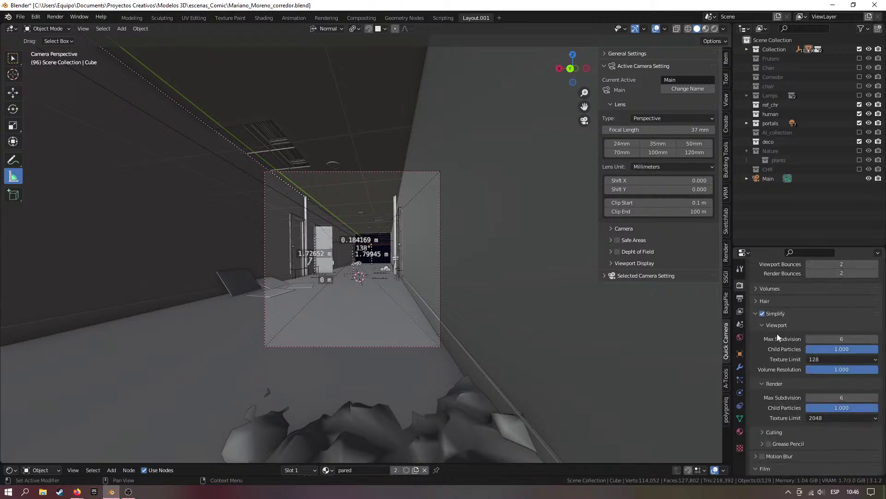
{"action": "scroll", "coordinate": [779, 330], "scroll_direction": "up", "scroll_amount": 3}
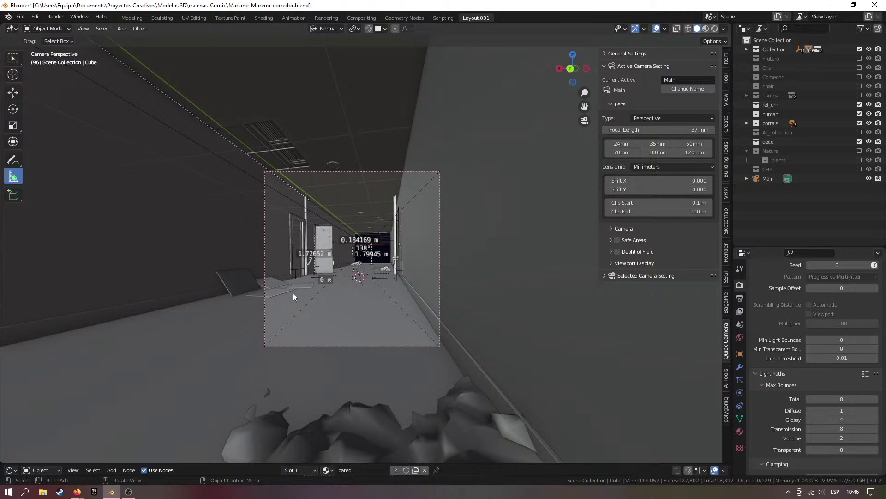
Enlarge the camera frame in the viewport and display the corridor with rendered shading
{"action": "scroll", "coordinate": [371, 210], "scroll_direction": "up", "scroll_amount": 4}
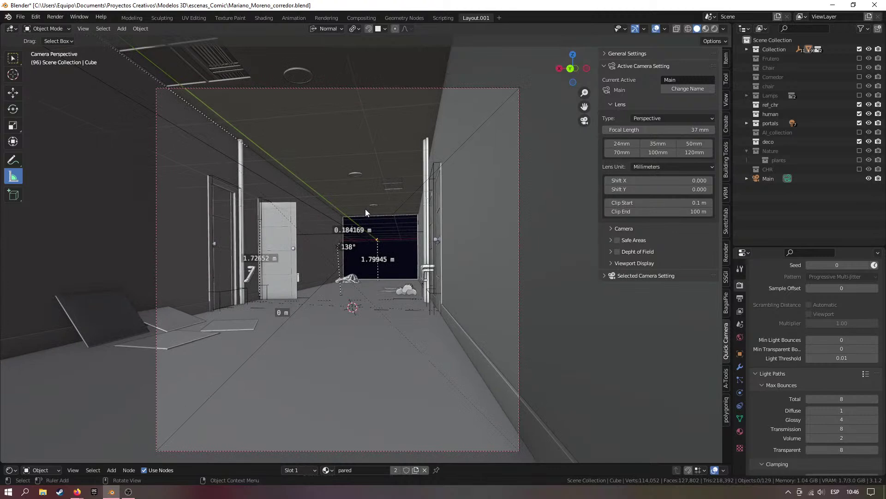
{"action": "middle_click_drag", "start_coordinate": [366, 210], "coordinate": [366, 218], "text": "shift"}
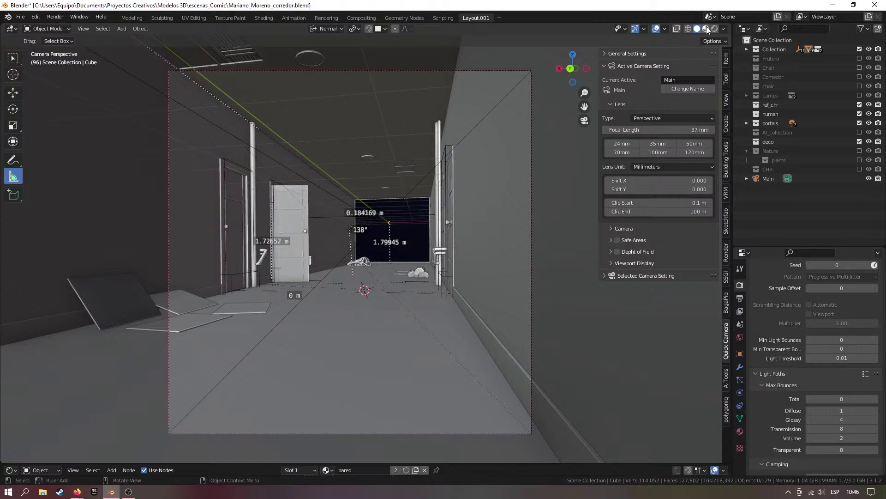
{"action": "key", "text": "z"}
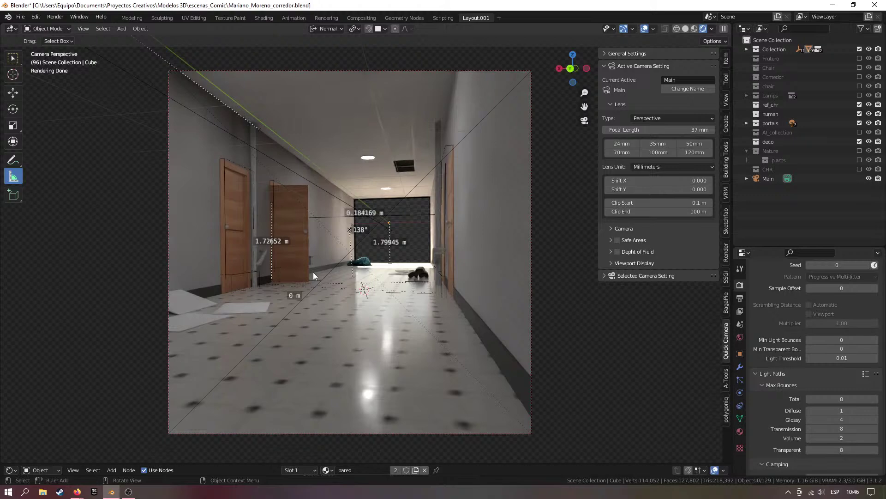
{"action": "key", "text": "shift+grave"}
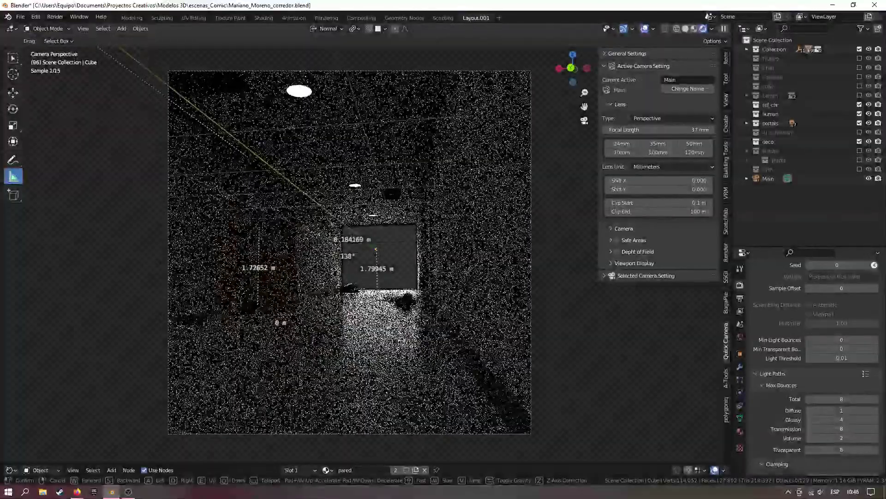
{"action": "left_click", "coordinate": [312, 318]}
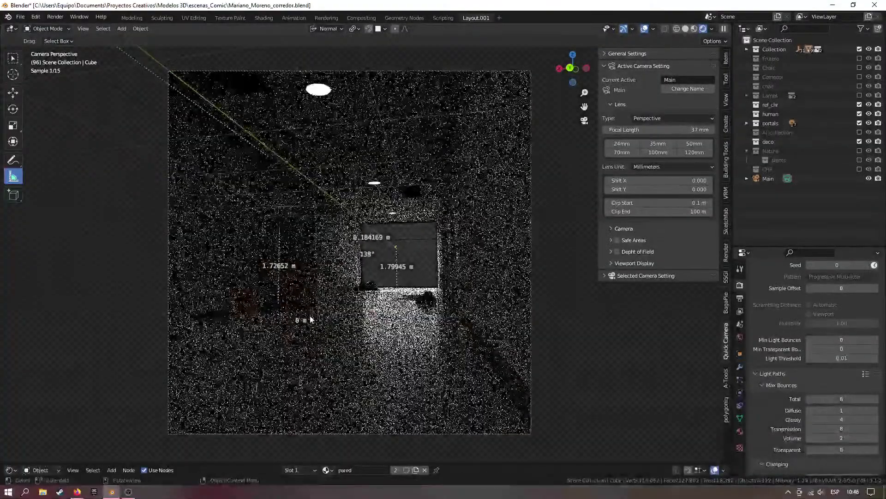
Set the viewport's render pass to Normal
{"action": "left_click", "coordinate": [712, 29]}
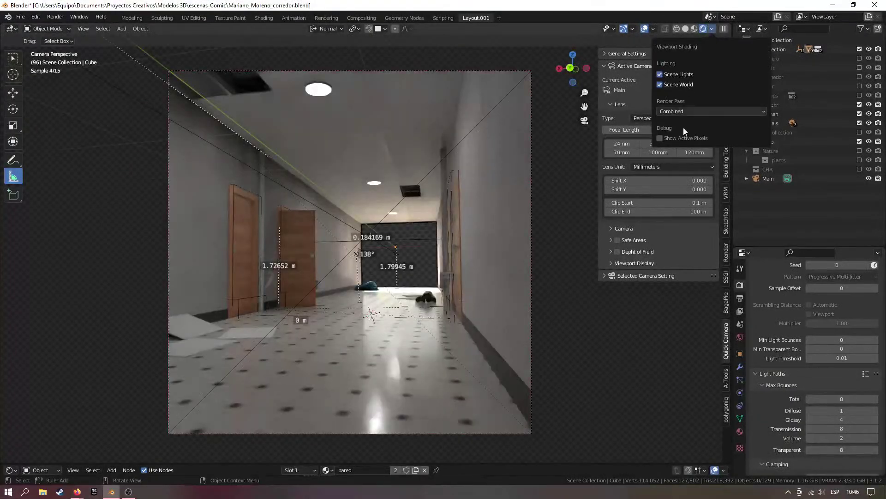
{"action": "left_click", "coordinate": [693, 112]}
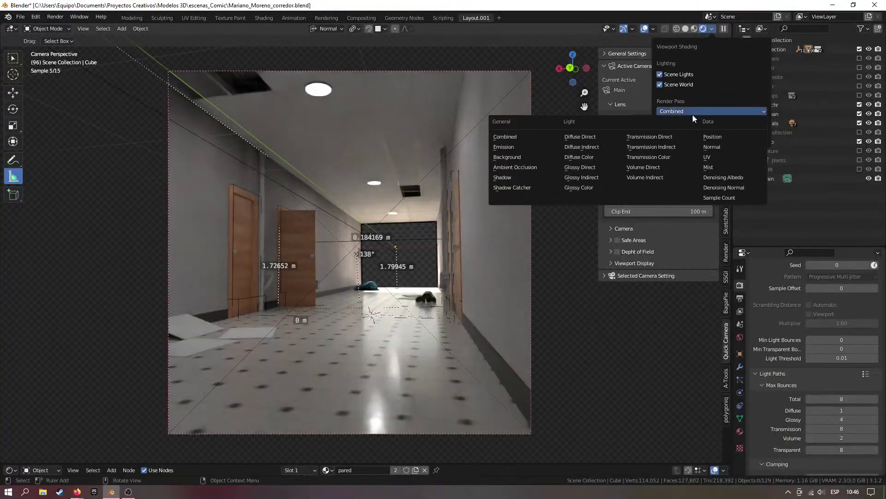
{"action": "left_click", "coordinate": [712, 146]}
Walk through the corridor to examine the normal pass on the walls, floor, doors and pipes
{"action": "key", "text": "shift+grave"}
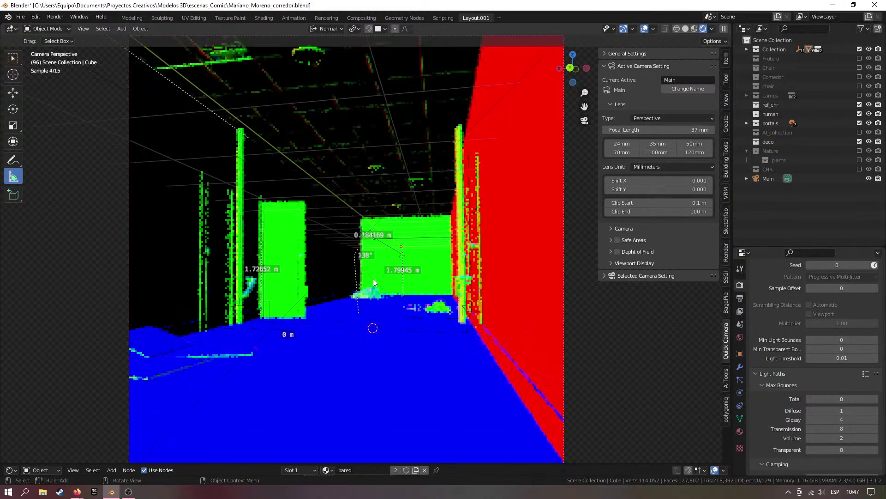
{"action": "key", "text": "w"}
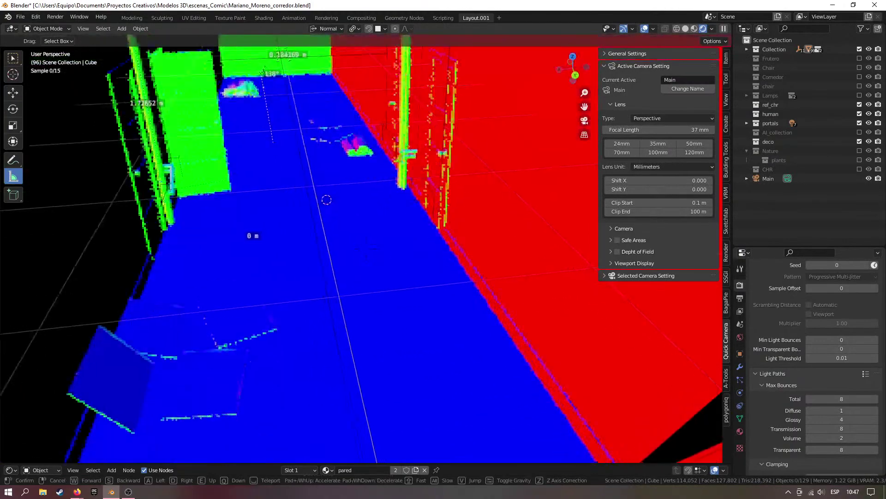
{"action": "key", "text": "w"}
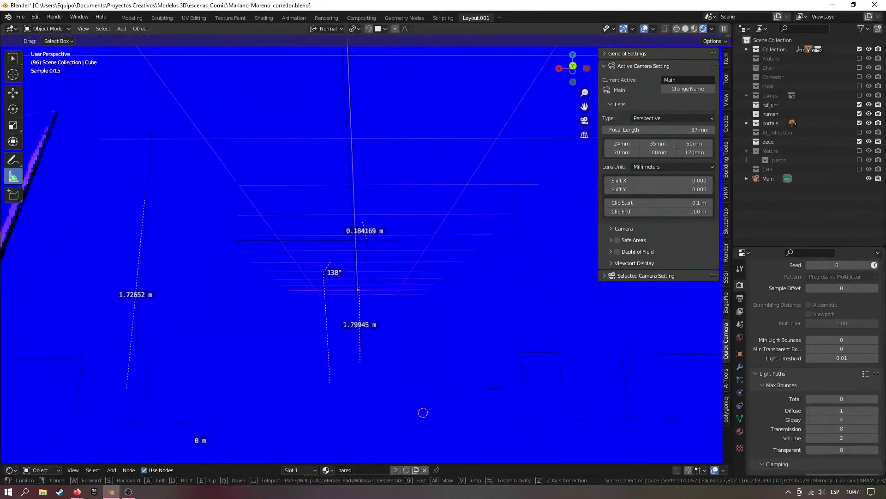
{"action": "key", "text": "w"}
{"action": "key", "text": "w"}
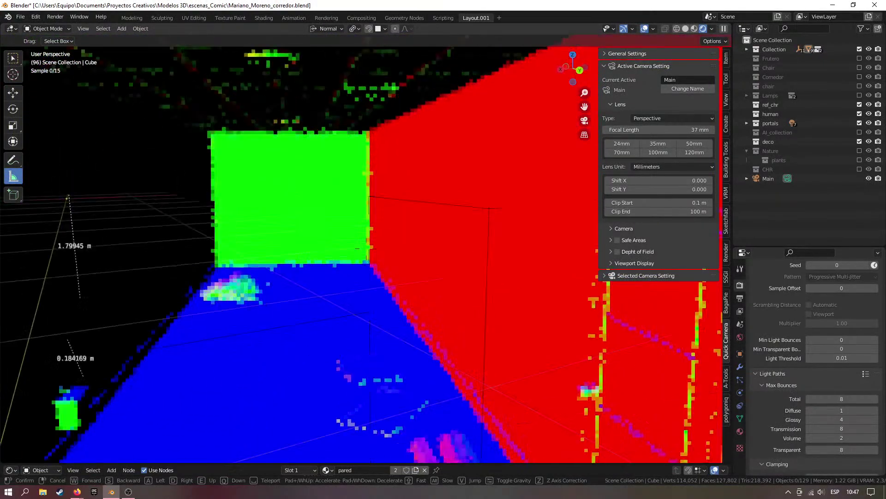
{"action": "key", "text": "w"}
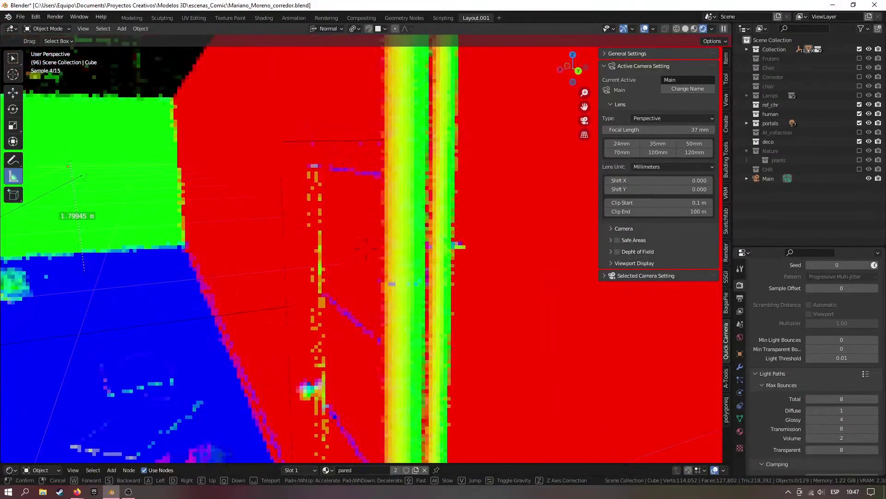
{"action": "key", "text": "w"}
{"action": "key", "text": "s"}
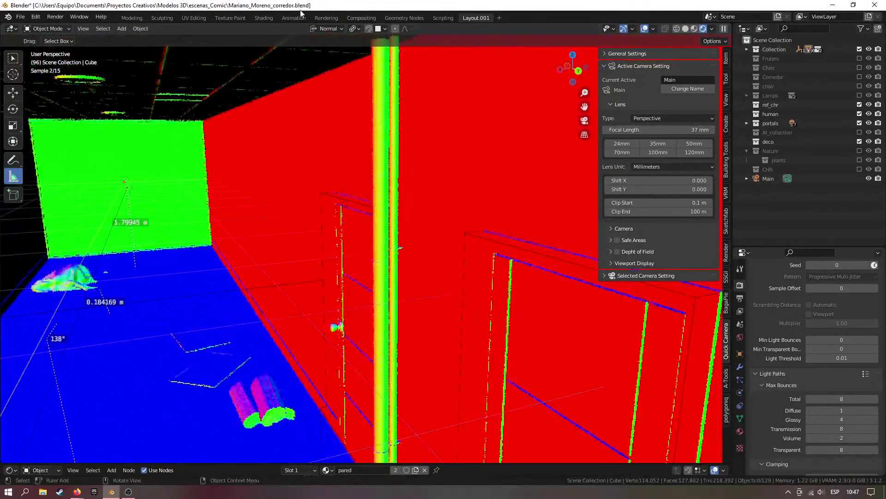
Show the wall with rendered shading in the Shading workspace, with its pared material nodes in view
{"action": "left_click", "coordinate": [269, 19]}
{"action": "key", "text": "shift+grave"}
{"action": "key", "text": "w"}
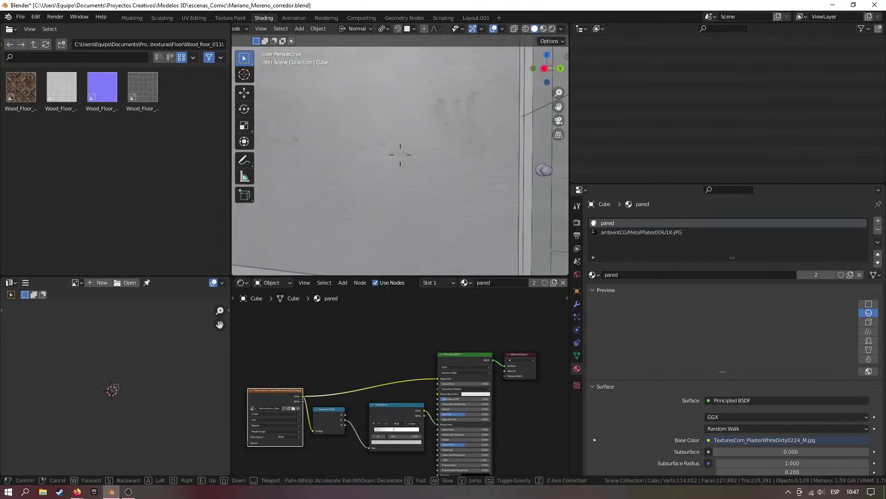
{"action": "left_click", "coordinate": [401, 129]}
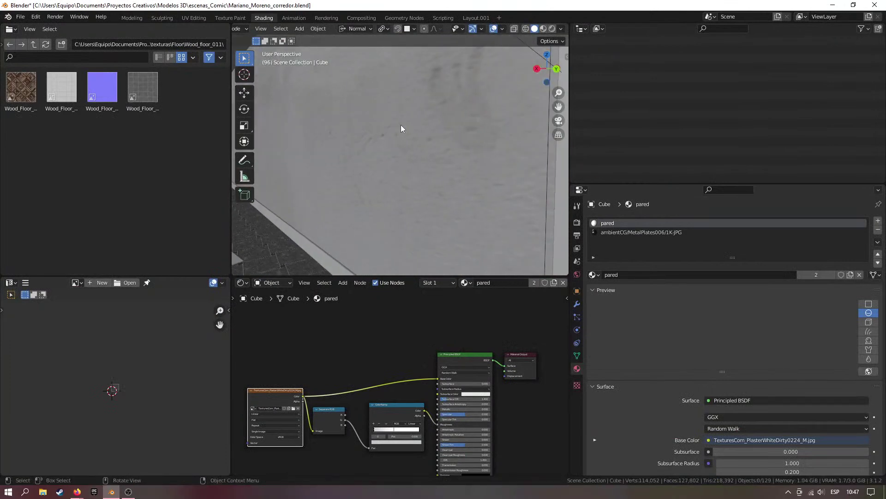
{"action": "left_click", "coordinate": [552, 29]}
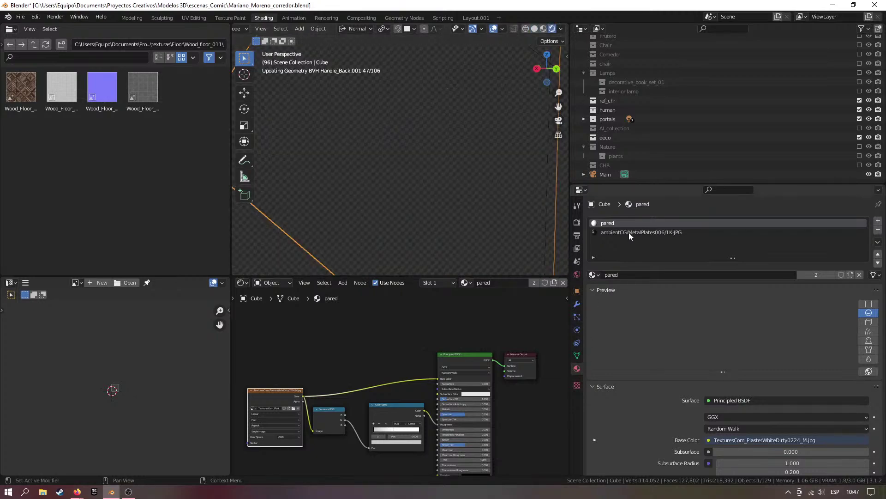
{"action": "middle_click_drag", "start_coordinate": [425, 366], "coordinate": [408, 326]}
{"action": "scroll", "coordinate": [389, 198], "scroll_direction": "down", "scroll_amount": 1}
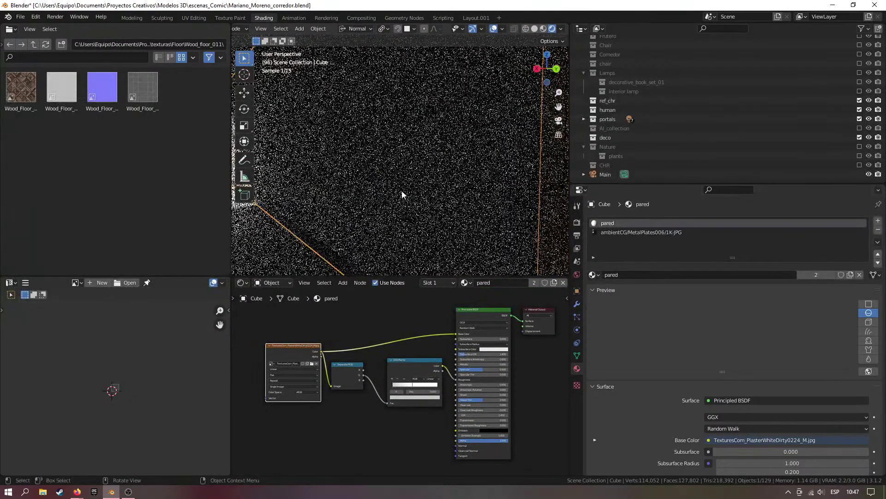
{"action": "middle_click_drag", "start_coordinate": [418, 187], "coordinate": [325, 184], "text": "shift"}
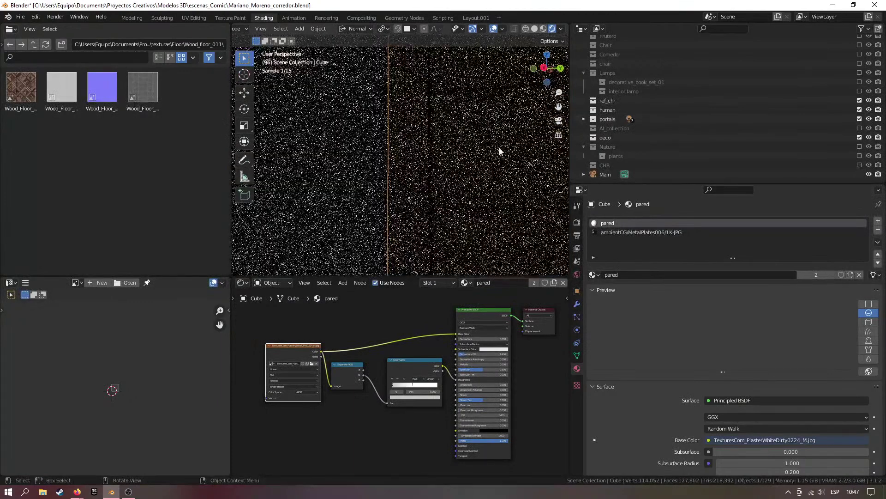
Select the door and then the floor to examine the node setups of Door_material and piso
{"action": "left_click", "coordinate": [498, 149]}
{"action": "scroll", "coordinate": [401, 367], "scroll_direction": "down", "scroll_amount": 5}
{"action": "middle_click_drag", "start_coordinate": [401, 367], "coordinate": [292, 357]}
{"action": "key", "text": "Tab"}
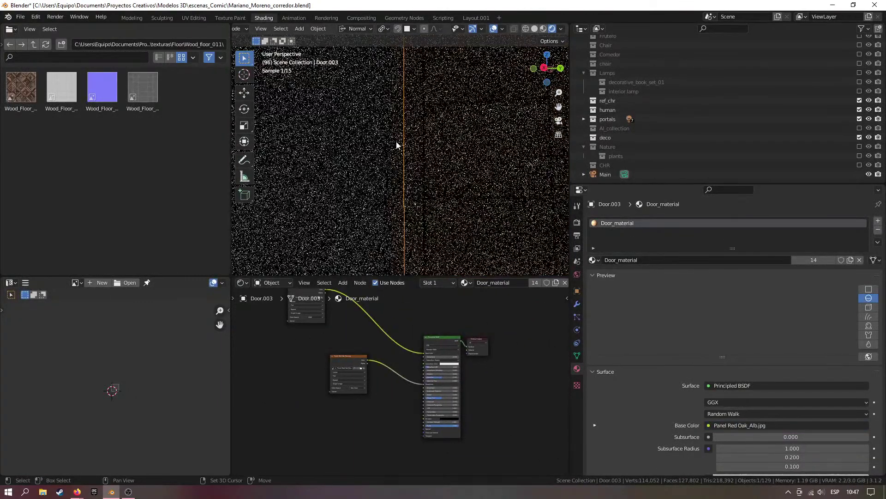
{"action": "right_click", "coordinate": [400, 143]}
{"action": "key", "text": "Tab"}
{"action": "scroll", "coordinate": [363, 123], "scroll_direction": "down", "scroll_amount": 4}
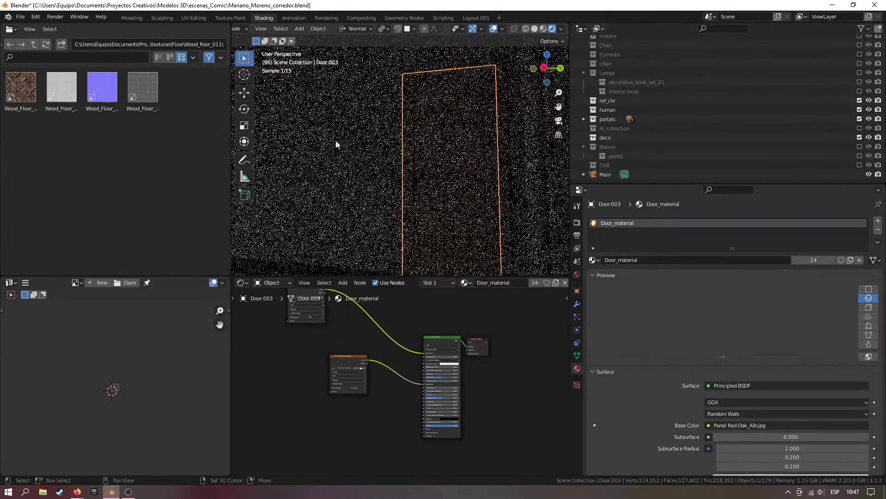
{"action": "middle_click_drag", "start_coordinate": [335, 145], "coordinate": [387, 201]}
{"action": "left_click", "coordinate": [388, 202]}
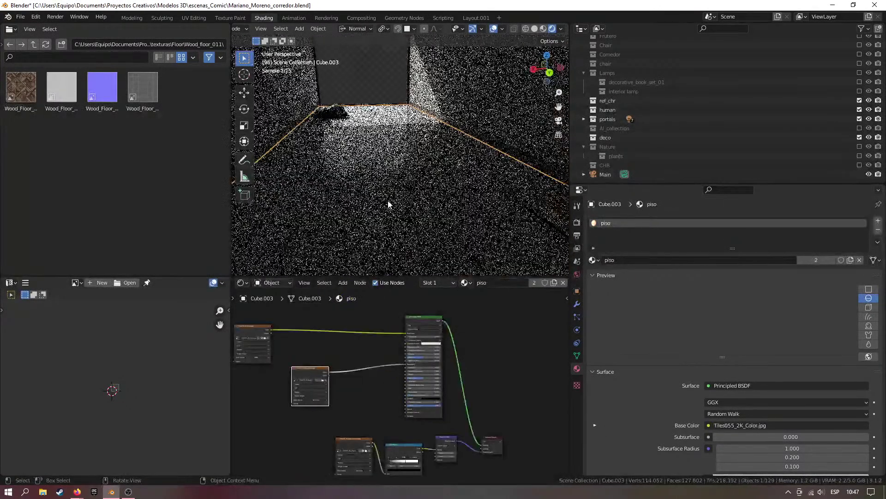
Set the viewport's render pass to Normal for a close look at the floor, with piso's displacement nodes in view
{"action": "scroll", "coordinate": [404, 455], "scroll_direction": "up", "scroll_amount": 3}
{"action": "scroll", "coordinate": [417, 365], "scroll_direction": "up", "scroll_amount": 2}
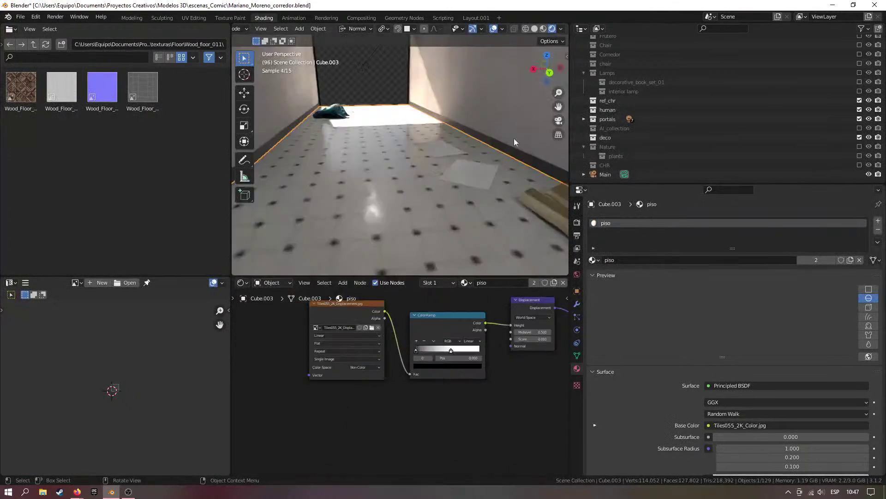
{"action": "left_click", "coordinate": [561, 29]}
{"action": "left_click", "coordinate": [550, 111]}
{"action": "left_click", "coordinate": [603, 147]}
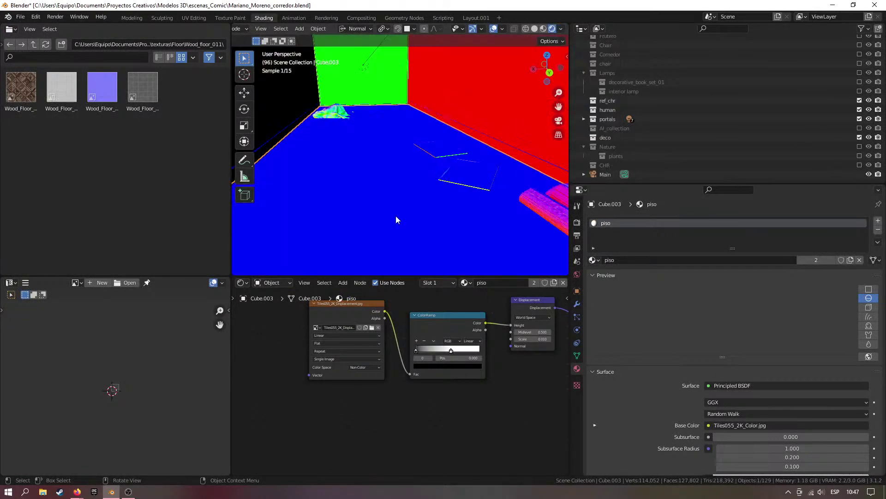
{"action": "scroll", "coordinate": [403, 226], "scroll_direction": "up", "scroll_amount": 5}
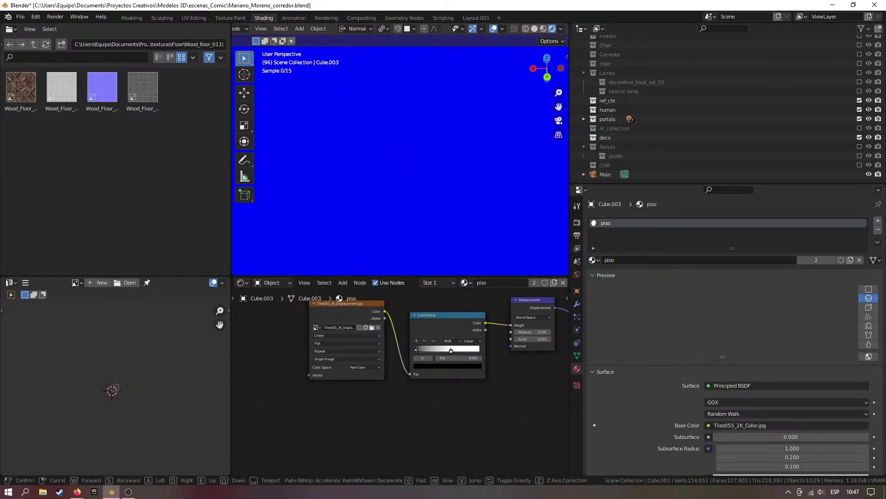
Set the scale of the floor material's Displacement node to 1
{"action": "middle_click_drag", "start_coordinate": [480, 359], "coordinate": [426, 374]}
{"action": "scroll", "coordinate": [428, 370], "scroll_direction": "up", "scroll_amount": 2}
{"action": "left_click_drag", "start_coordinate": [488, 360], "coordinate": [490, 360]}
{"action": "left_click", "coordinate": [480, 362]}
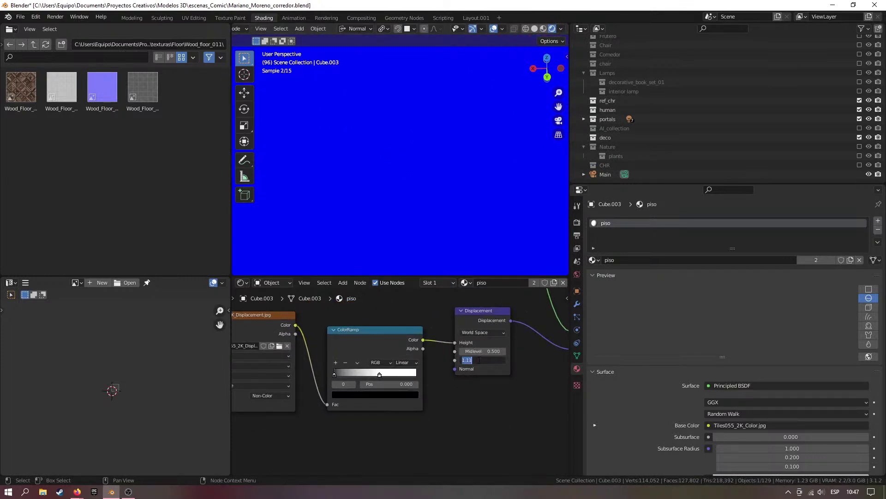
{"action": "type", "text": "1"}
{"action": "key", "text": "Return"}
Move the white stop of the displacement ColorRamp to position 1.000 and examine the floor's normals
{"action": "scroll", "coordinate": [400, 372], "scroll_direction": "down", "scroll_amount": 4}
{"action": "middle_click_drag", "start_coordinate": [363, 390], "coordinate": [384, 408]}
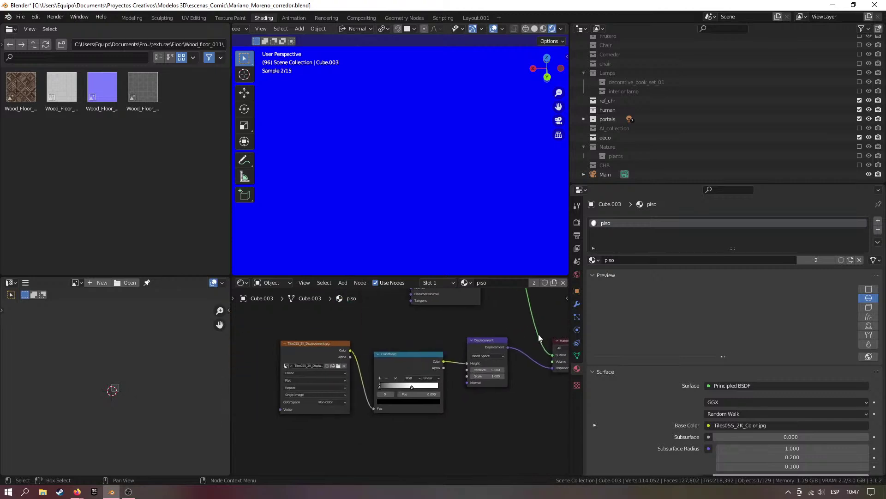
{"action": "scroll", "coordinate": [378, 409], "scroll_direction": "up", "scroll_amount": 5}
{"action": "left_click_drag", "start_coordinate": [421, 383], "coordinate": [476, 383]}
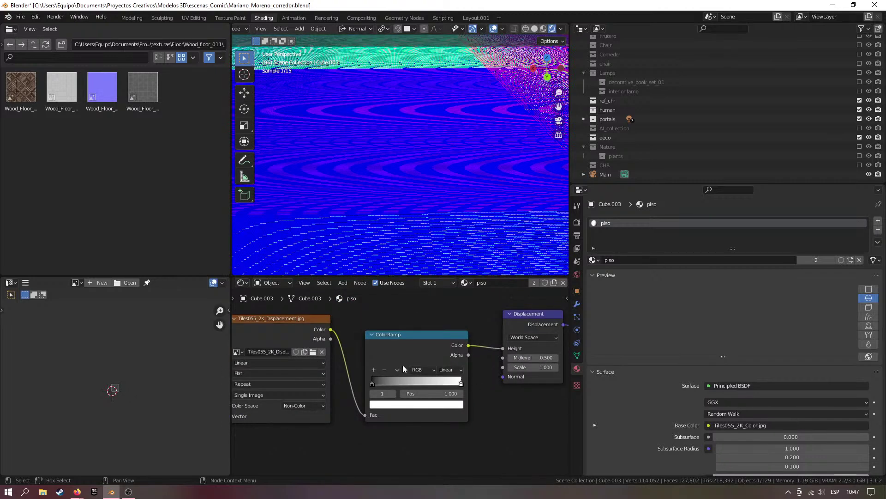
{"action": "key", "text": "shift+grave"}
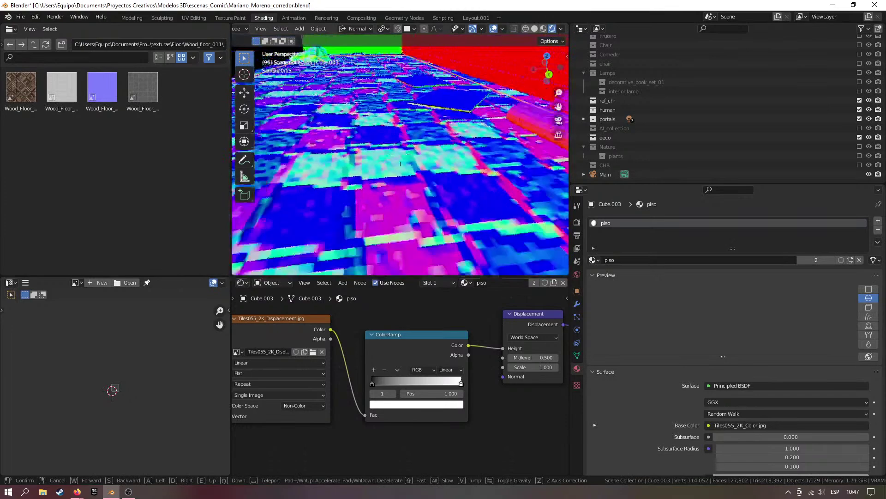
{"action": "key", "text": "w"}
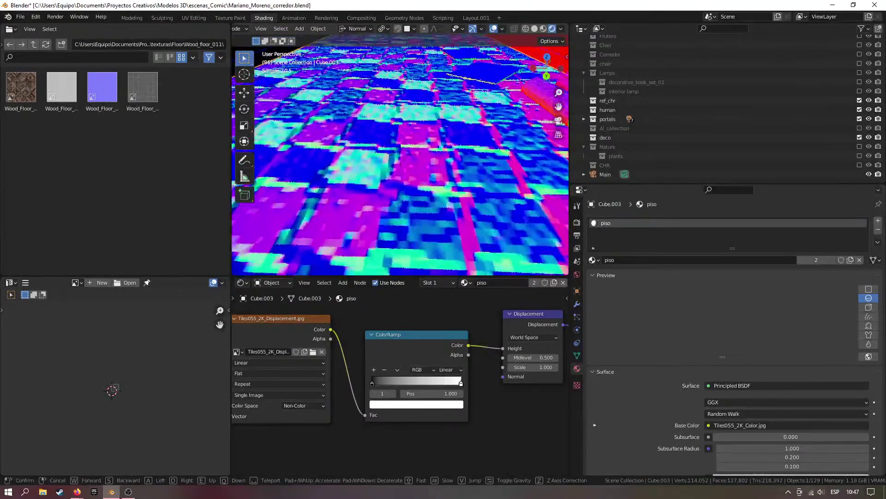
{"action": "left_click", "coordinate": [400, 155]}
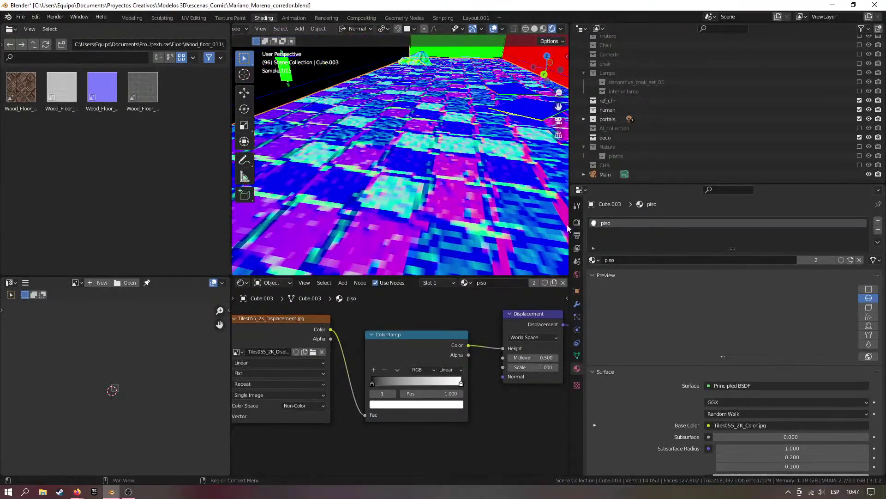
Set the viewport texture limit in the Simplify render settings to 512 and inspect the floor's relief
{"action": "left_click", "coordinate": [578, 222]}
{"action": "scroll", "coordinate": [641, 320], "scroll_direction": "down", "scroll_amount": 15}
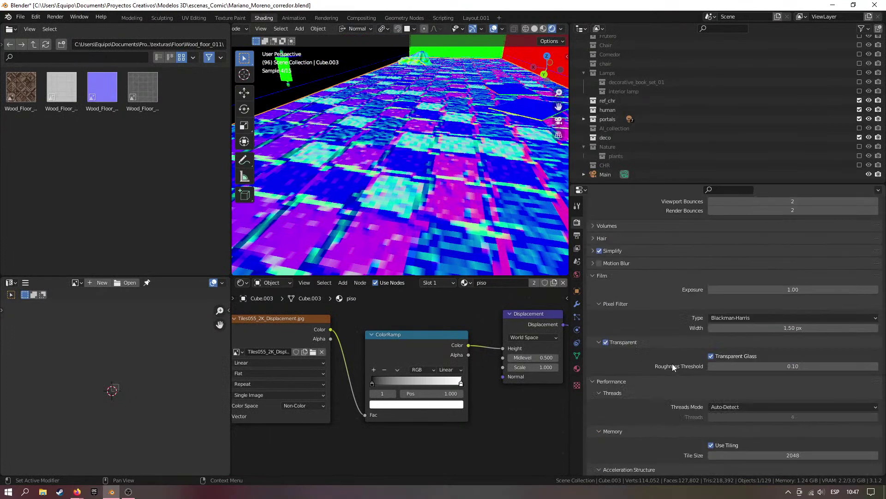
{"action": "scroll", "coordinate": [611, 277], "scroll_direction": "down", "scroll_amount": 10}
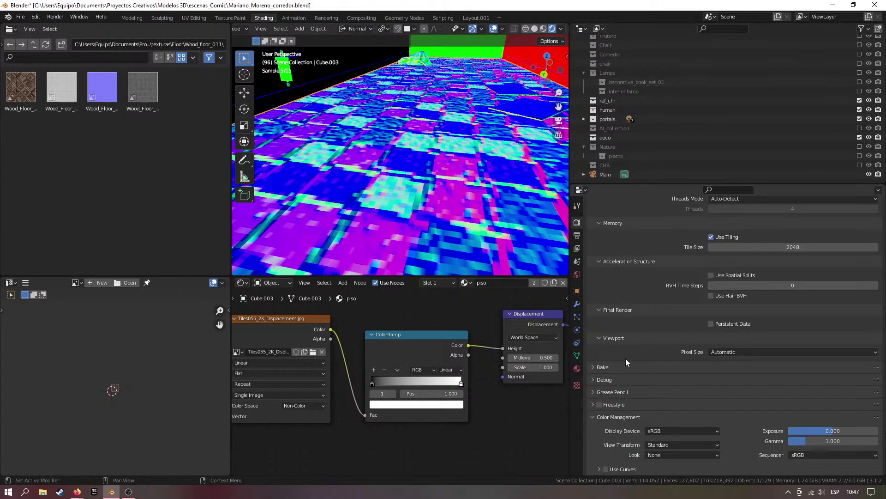
{"action": "scroll", "coordinate": [624, 323], "scroll_direction": "up", "scroll_amount": 10}
{"action": "left_click", "coordinate": [619, 338]}
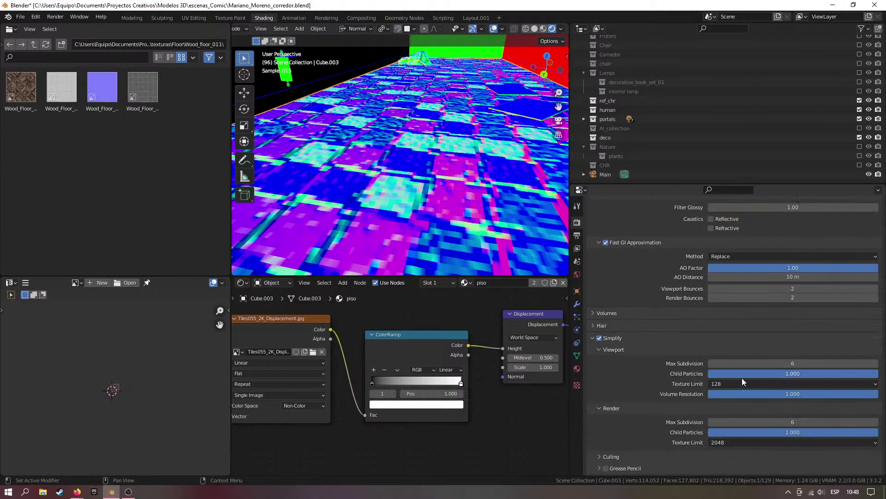
{"action": "left_click", "coordinate": [741, 383]}
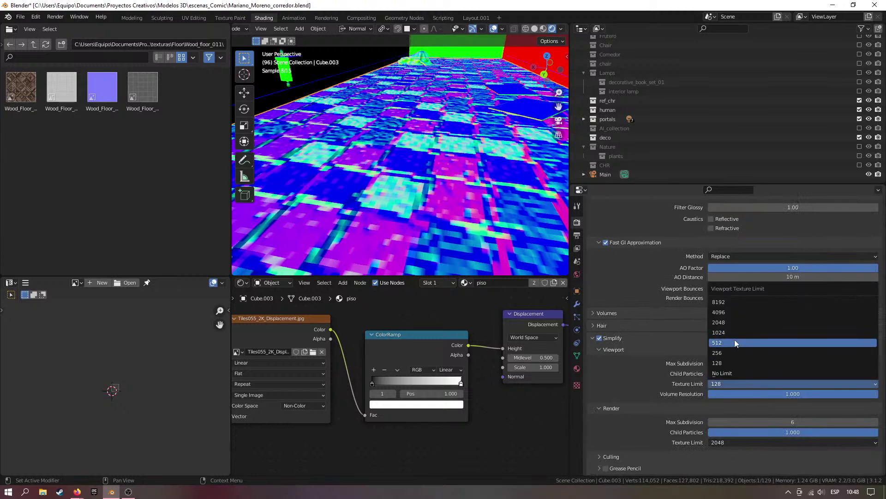
{"action": "key", "text": "Return"}
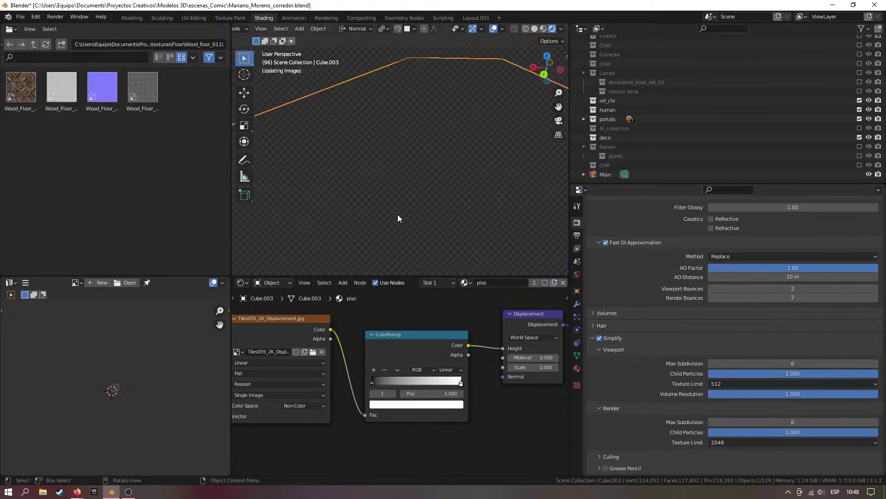
{"action": "key", "text": "shift+grave"}
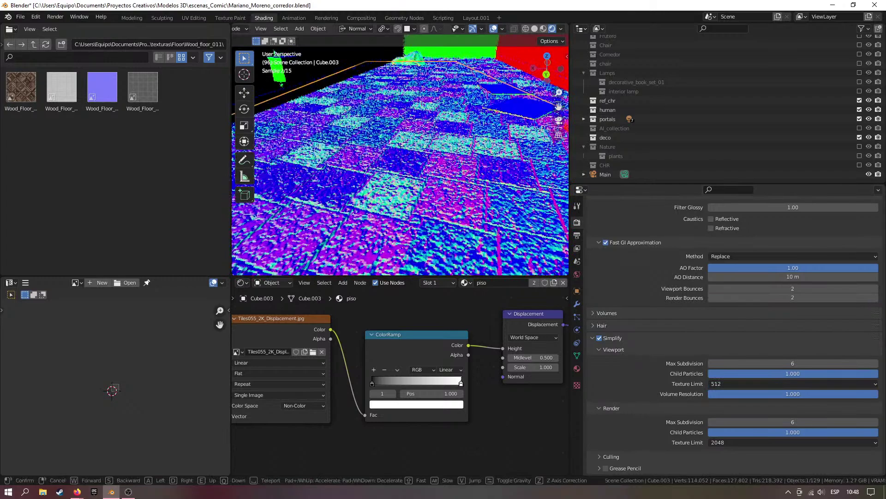
{"action": "left_click", "coordinate": [426, 172]}
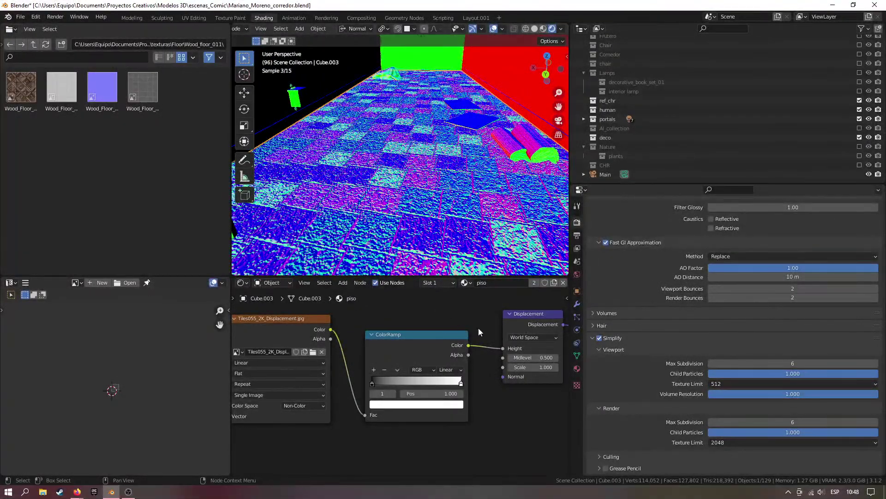
Reduce the floor's Displacement scale to 0.1 and then to 0.010
{"action": "middle_click_drag", "start_coordinate": [532, 368], "coordinate": [478, 365]}
{"action": "left_click", "coordinate": [478, 364]}
{"action": "type", "text": "0.1"}
{"action": "key", "text": "Return"}
{"action": "double_click", "coordinate": [474, 365]}
{"action": "type", "text": ".0"}
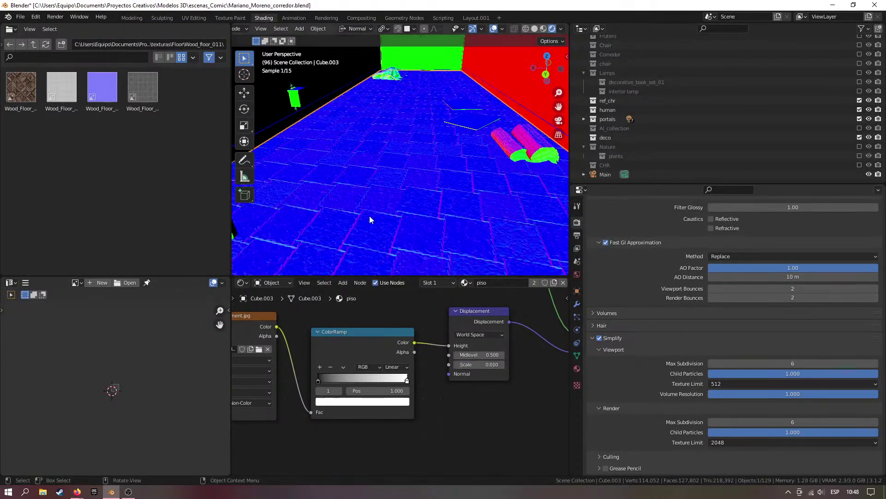
Walk through the corridor to examine the floor tiles' normals, ending in the camera's view
{"action": "key", "text": "shift+grave"}
{"action": "key", "text": "w"}
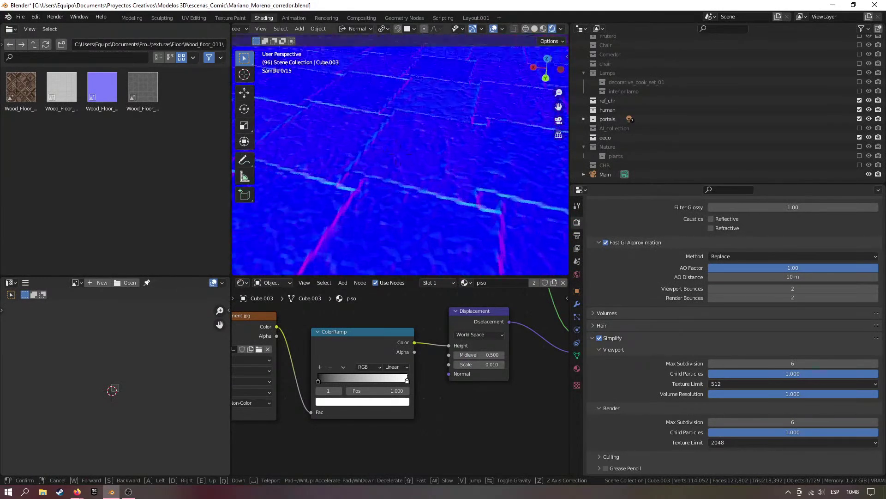
{"action": "key", "text": "s"}
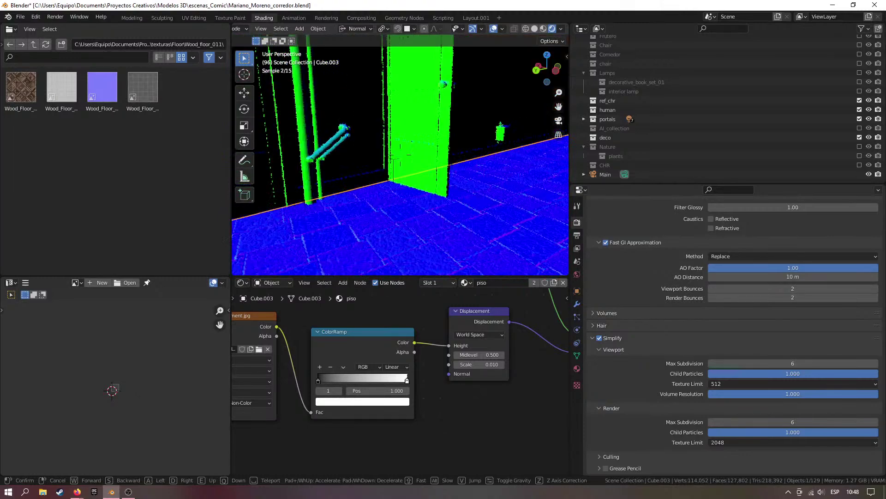
{"action": "key", "text": "s"}
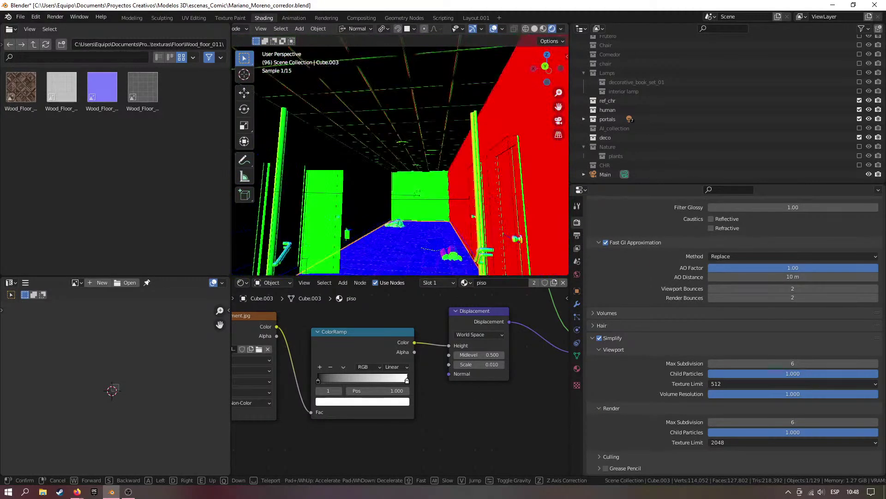
{"action": "left_click", "coordinate": [403, 162]}
{"action": "key", "text": "KP_0"}
{"action": "scroll", "coordinate": [405, 159], "scroll_direction": "up", "scroll_amount": 4}
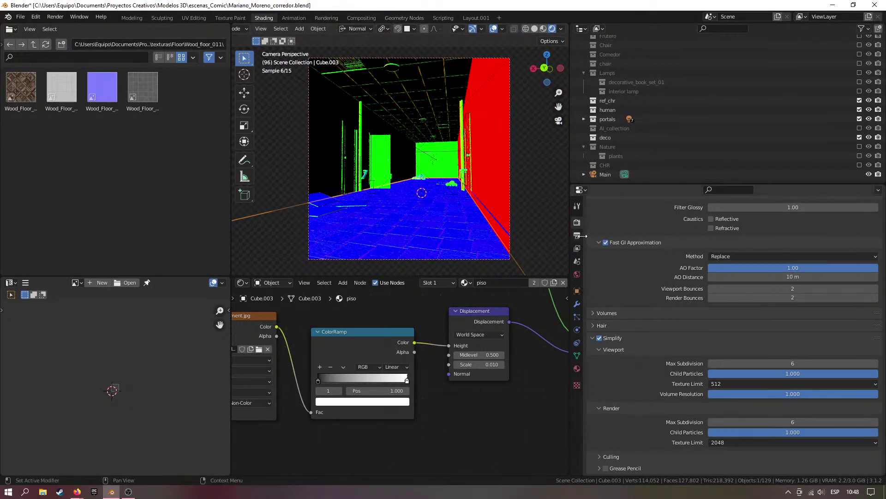
Examine the Cycles sampling and denoising settings for the viewport and the final render
{"action": "scroll", "coordinate": [647, 245], "scroll_direction": "up", "scroll_amount": 15}
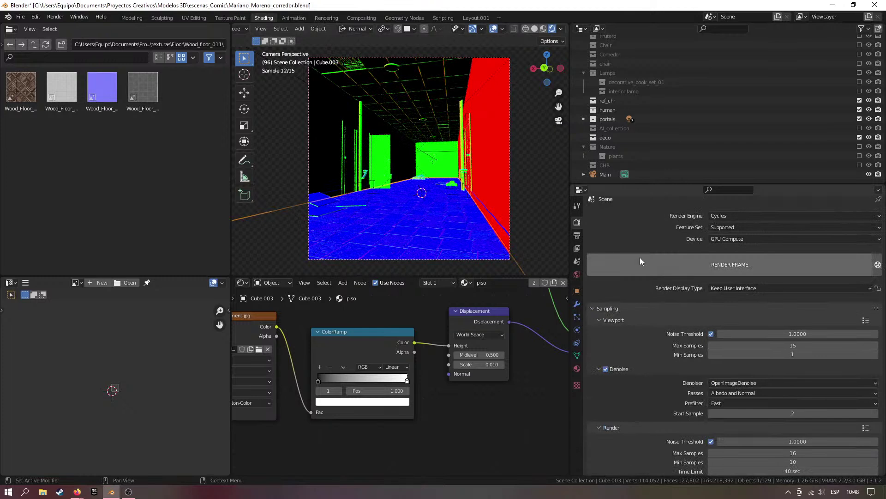
{"action": "scroll", "coordinate": [642, 265], "scroll_direction": "down", "scroll_amount": 3}
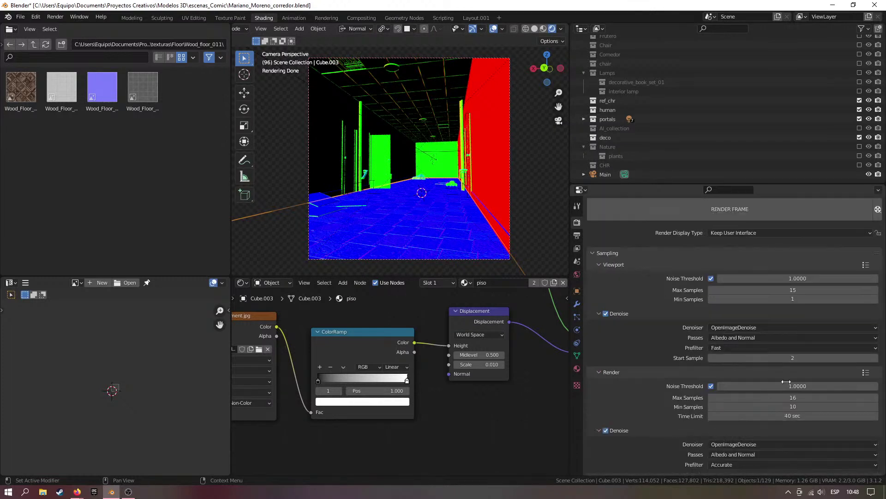
{"action": "scroll", "coordinate": [785, 382], "scroll_direction": "down", "scroll_amount": 2}
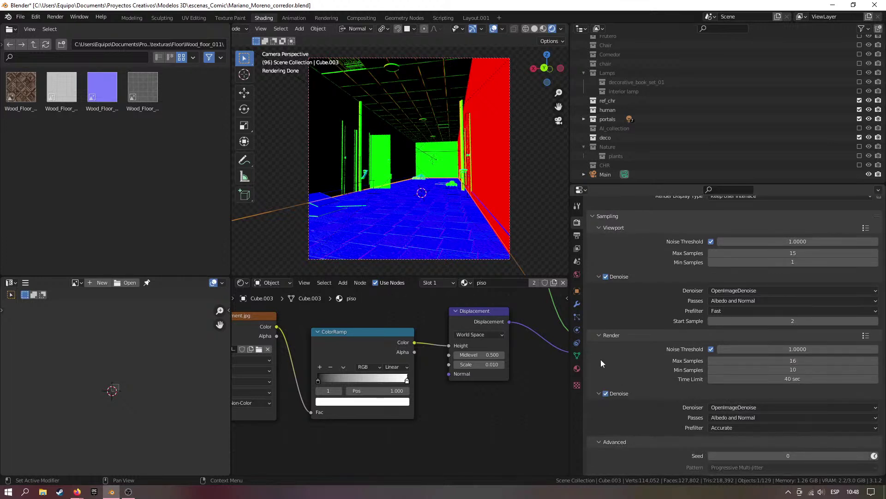
{"action": "scroll", "coordinate": [643, 268], "scroll_direction": "up", "scroll_amount": 2}
{"action": "scroll", "coordinate": [643, 269], "scroll_direction": "down", "scroll_amount": 3}
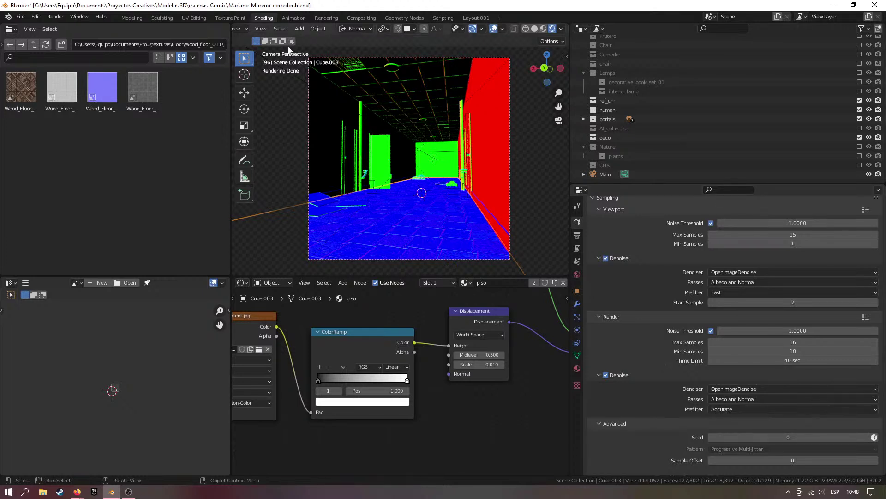
Render the current frame in the Rendering workspace
{"action": "left_click", "coordinate": [328, 18]}
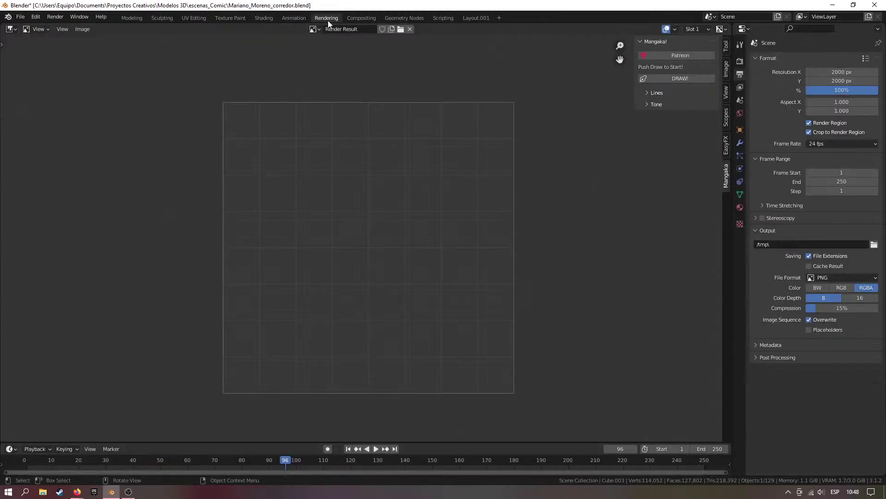
{"action": "key", "text": "F12"}
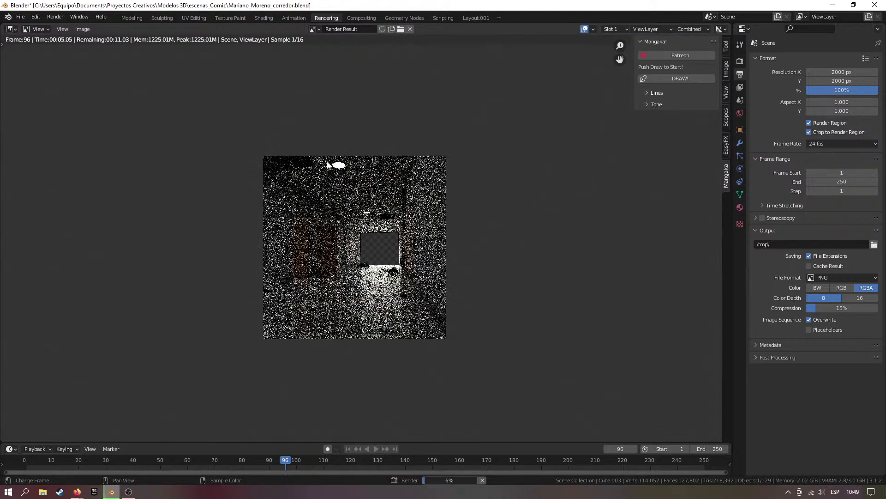
Enlarge the timeline area and change it to the Compositor so the compositing nodes can be seen
{"action": "left_click_drag", "start_coordinate": [408, 442], "coordinate": [410, 375]}
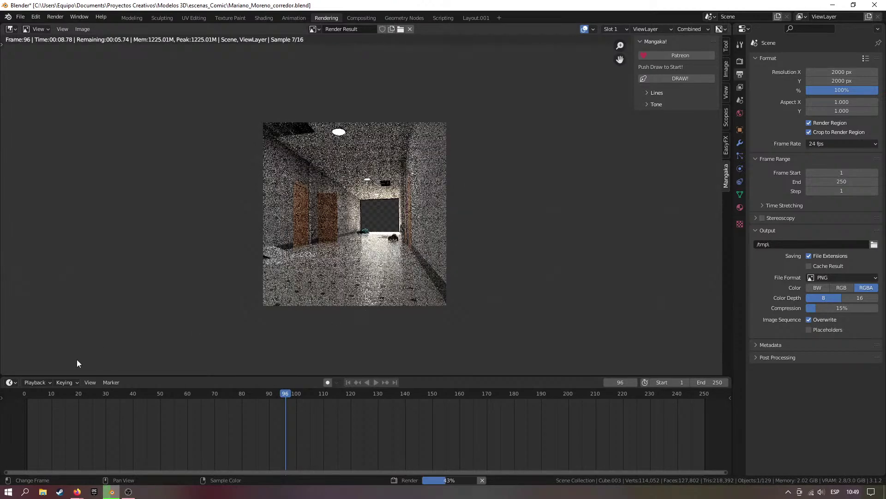
{"action": "left_click", "coordinate": [10, 382]}
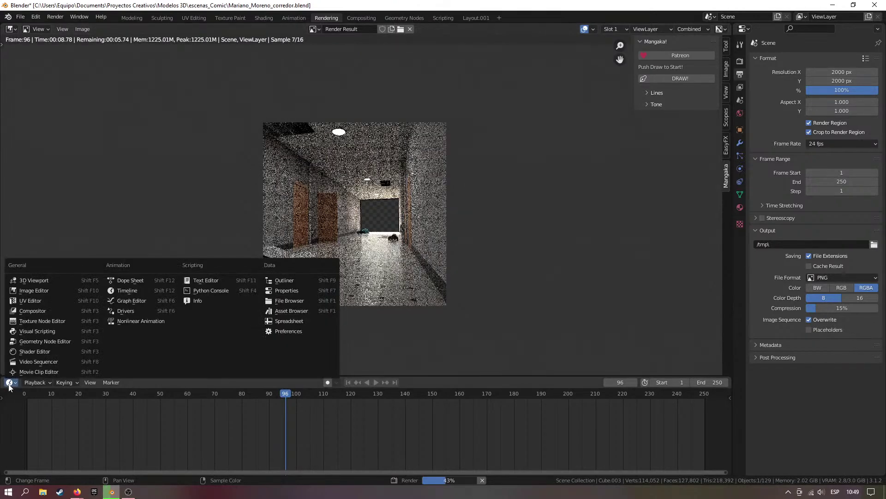
{"action": "left_click", "coordinate": [48, 312]}
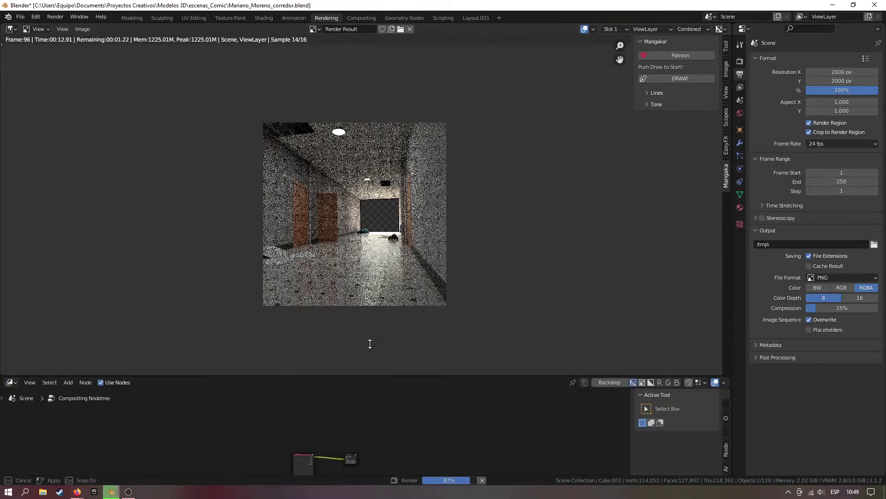
{"action": "left_click_drag", "start_coordinate": [355, 376], "coordinate": [378, 256]}
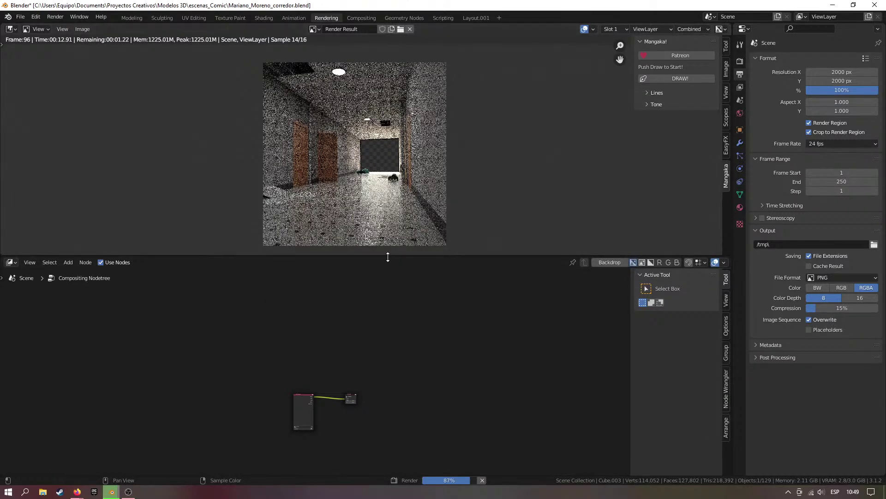
Shrink the Compositor area to its header and examine the finished corridor render at a larger size
{"action": "left_click_drag", "start_coordinate": [388, 256], "coordinate": [265, 459]}
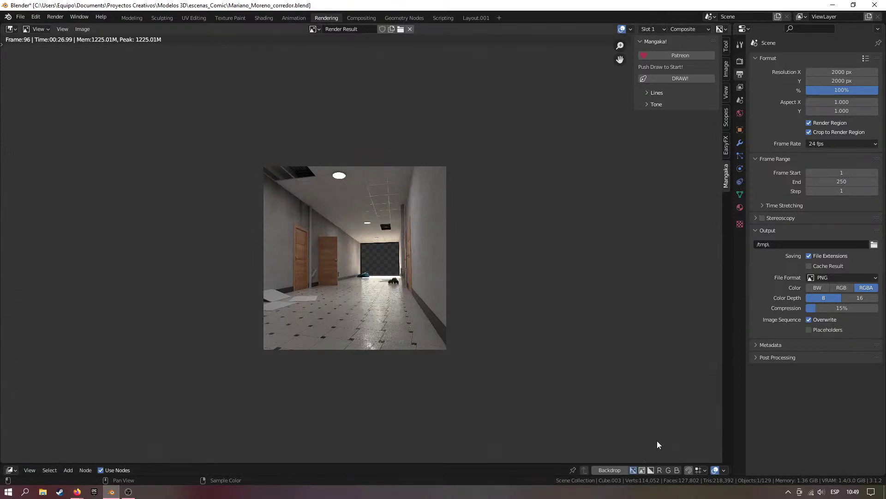
{"action": "scroll", "coordinate": [428, 320], "scroll_direction": "up", "scroll_amount": 2}
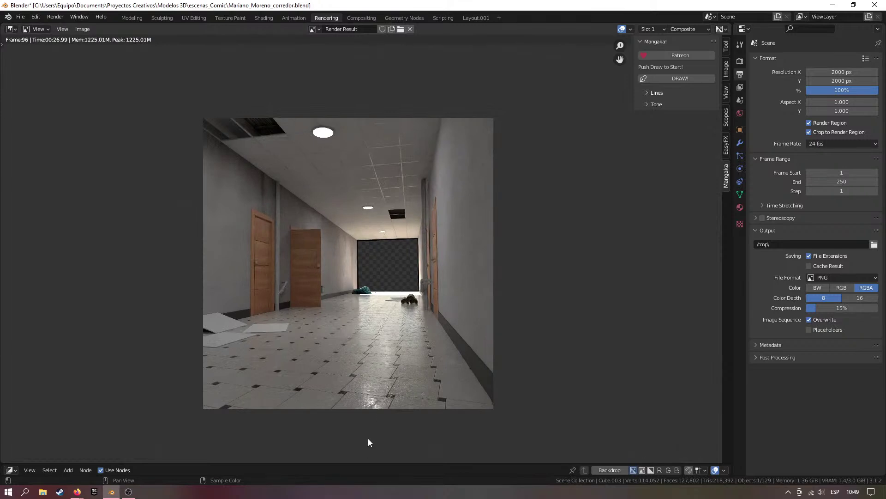
{"action": "left_click_drag", "start_coordinate": [362, 464], "coordinate": [354, 325]}
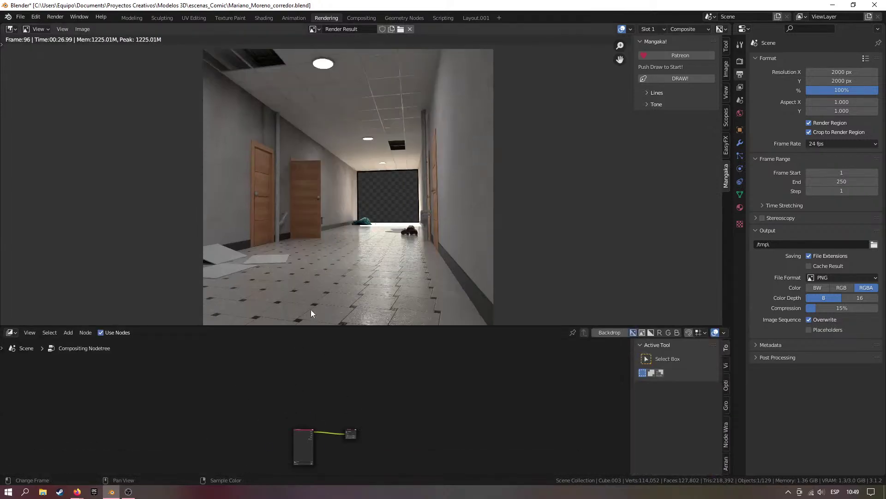
{"action": "left_click_drag", "start_coordinate": [307, 326], "coordinate": [315, 475]}
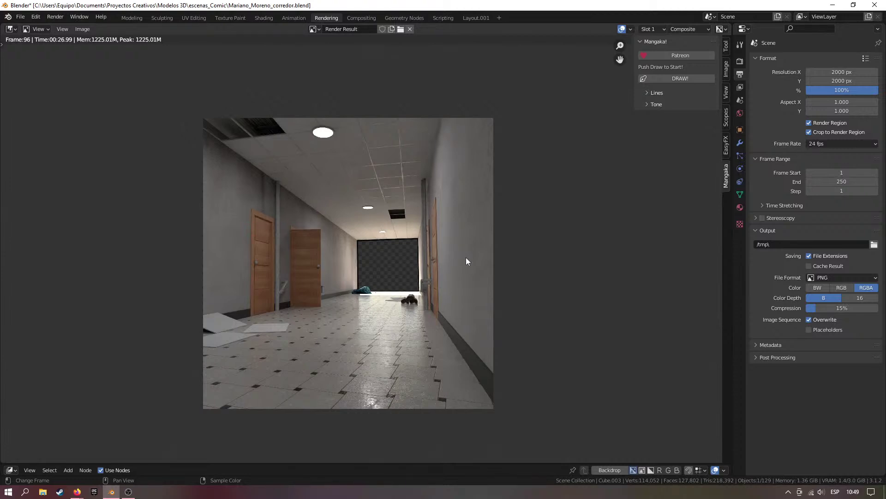
Hide and reopen the render view's sidebar, ending on the Mangaka add-on's options
{"action": "left_click", "coordinate": [727, 46]}
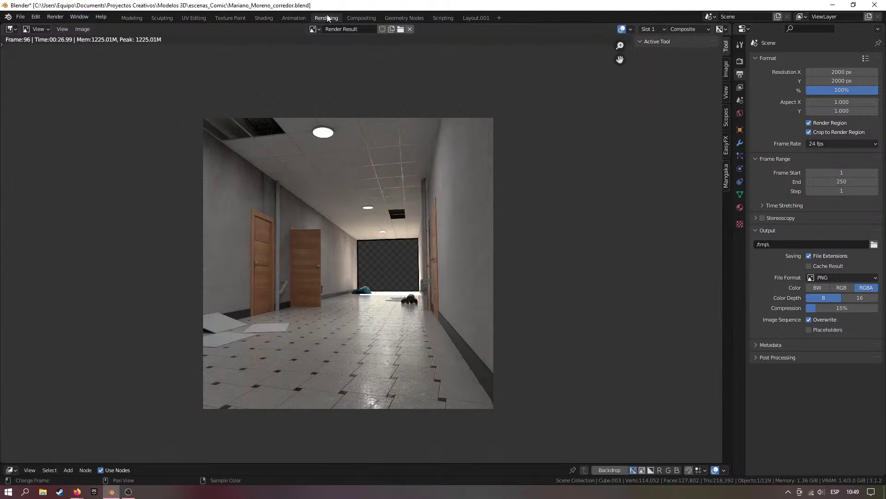
{"action": "left_click", "coordinate": [10, 29]}
{"action": "key", "text": "n"}
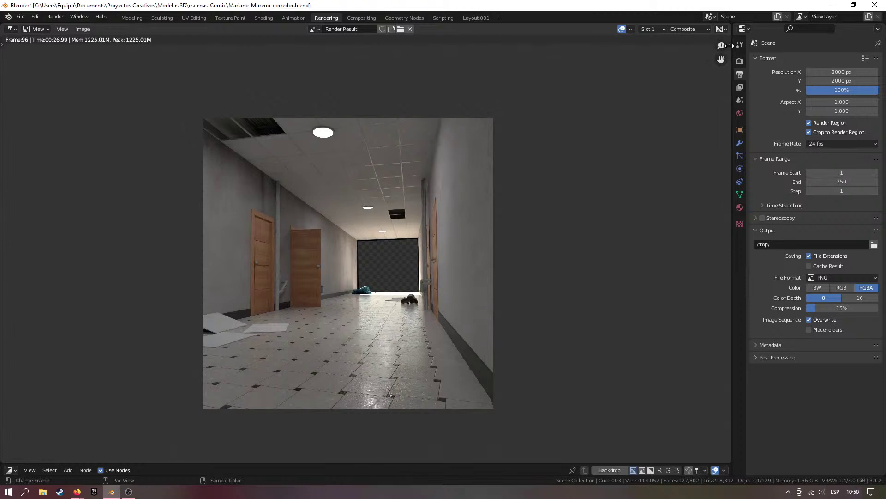
{"action": "left_click", "coordinate": [730, 46]}
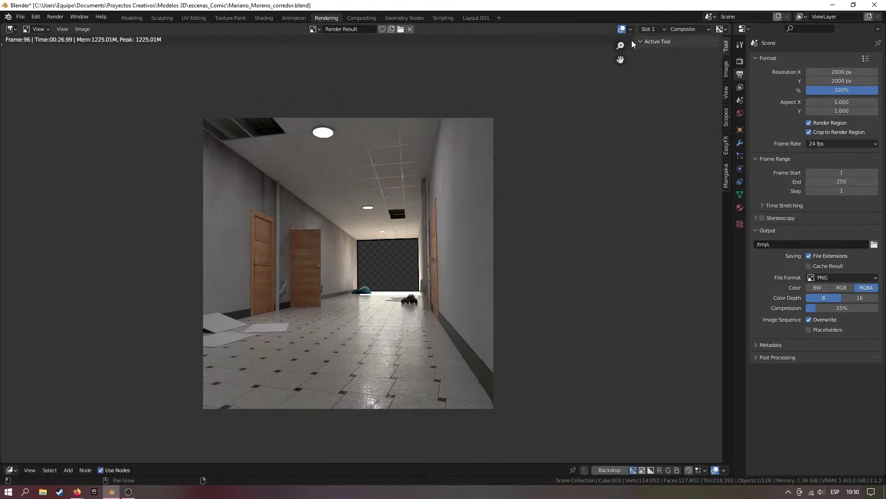
{"action": "left_click_drag", "start_coordinate": [635, 46], "coordinate": [734, 51]}
{"action": "key", "text": "n"}
{"action": "left_click", "coordinate": [726, 177]}
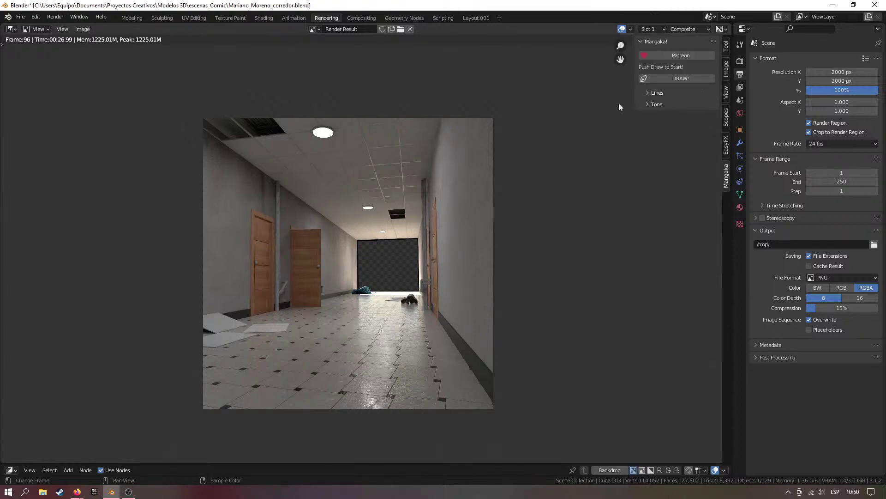
Expand the Mangaka Lines, Nature and Tone sections and apply the add-on's Draw effect to the corridor render
{"action": "left_click", "coordinate": [664, 97]}
{"action": "left_click", "coordinate": [660, 122]}
{"action": "left_click", "coordinate": [665, 149]}
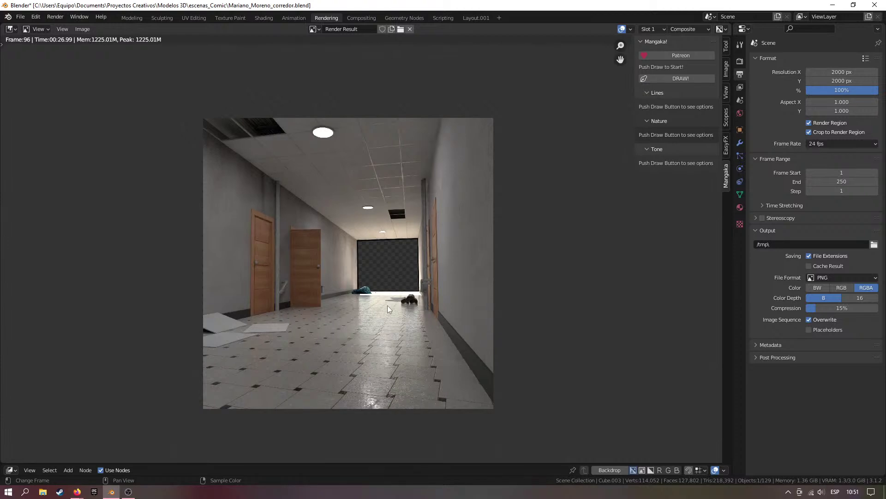
{"action": "left_click", "coordinate": [681, 79]}
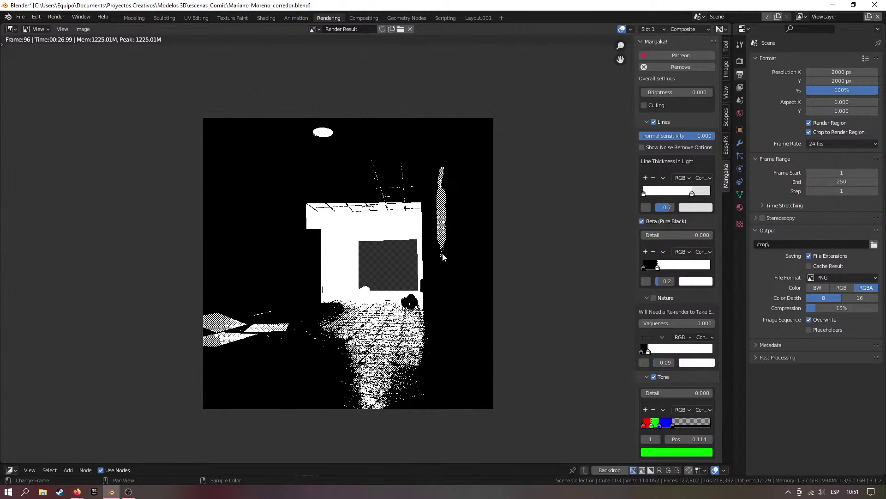
Inspect the black-and-white corridor image and turn off the Beta (Pure Black) option for its lines
{"action": "scroll", "coordinate": [416, 270], "scroll_direction": "down", "scroll_amount": 1}
{"action": "middle_click_drag", "start_coordinate": [416, 270], "coordinate": [425, 278]}
{"action": "scroll", "coordinate": [426, 278], "scroll_direction": "up", "scroll_amount": 3}
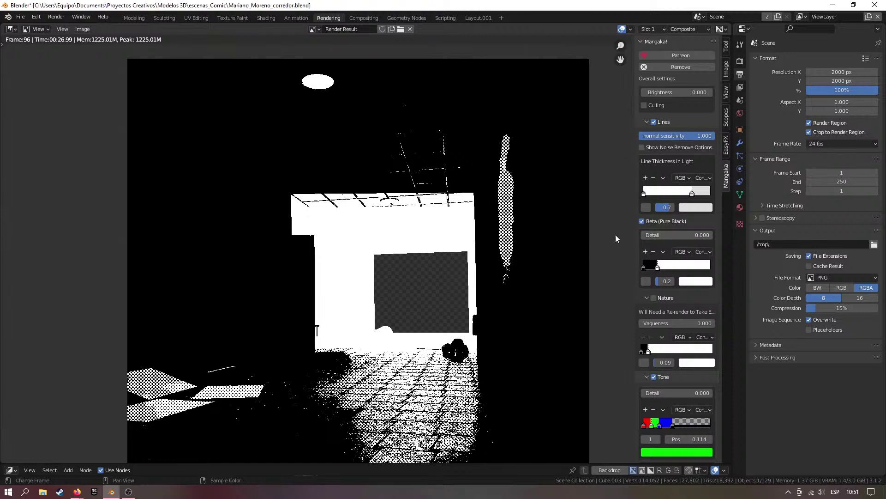
{"action": "left_click", "coordinate": [645, 222]}
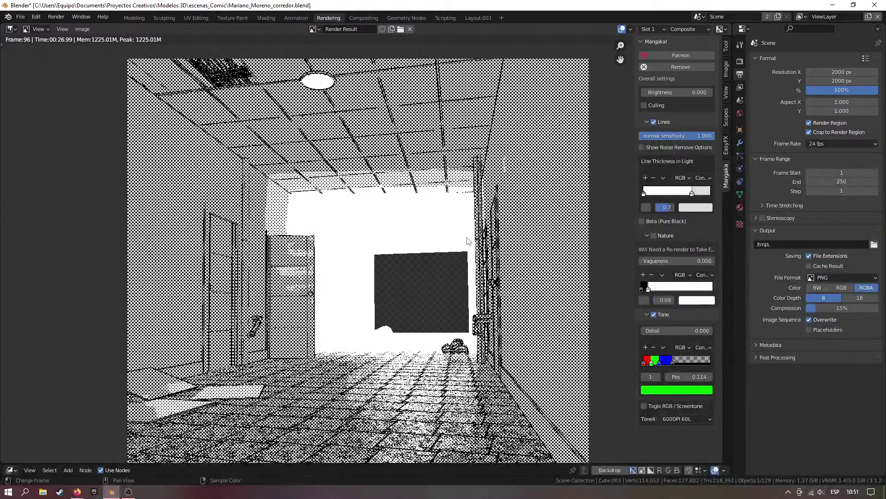
Raise the overall Brightness of the manga effect to 1, and further to 2
{"action": "left_click", "coordinate": [676, 91]}
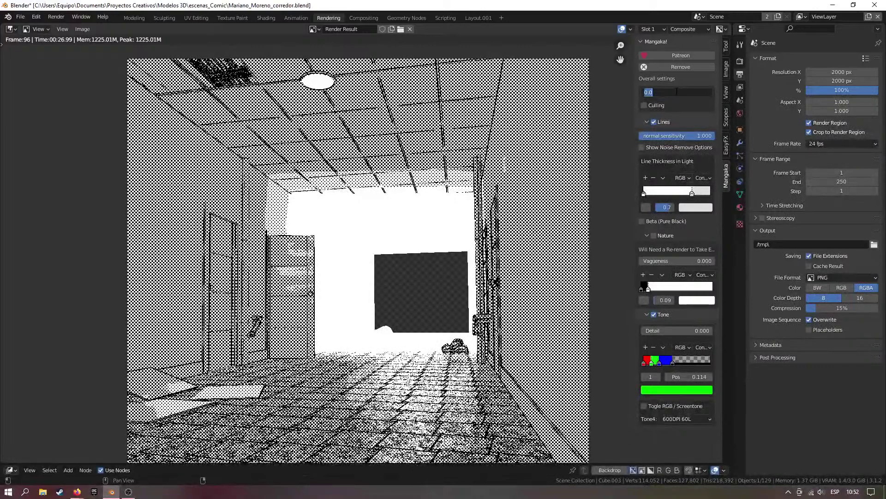
{"action": "type", "text": "1"}
{"action": "key", "text": "Return"}
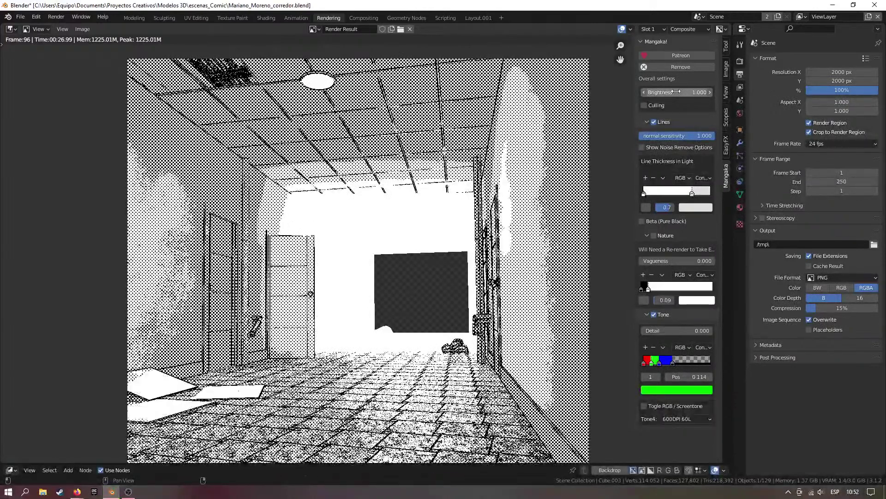
{"action": "left_click_drag", "start_coordinate": [677, 91], "coordinate": [704, 91]}
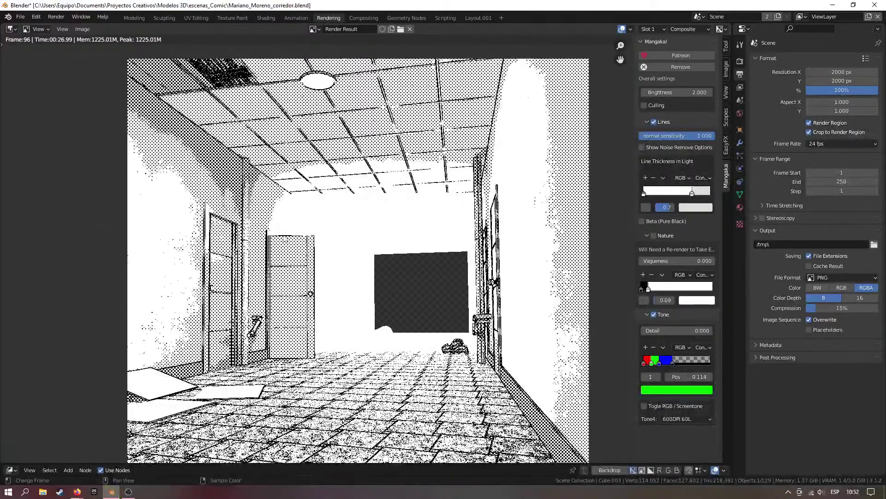
Examine the manga-style lines and screentones up close on the ceiling, doors and floor tiles, and in the whole image
{"action": "scroll", "coordinate": [277, 247], "scroll_direction": "down", "scroll_amount": 2}
{"action": "middle_click_drag", "start_coordinate": [277, 247], "coordinate": [370, 280]}
{"action": "scroll", "coordinate": [286, 261], "scroll_direction": "up", "scroll_amount": 3}
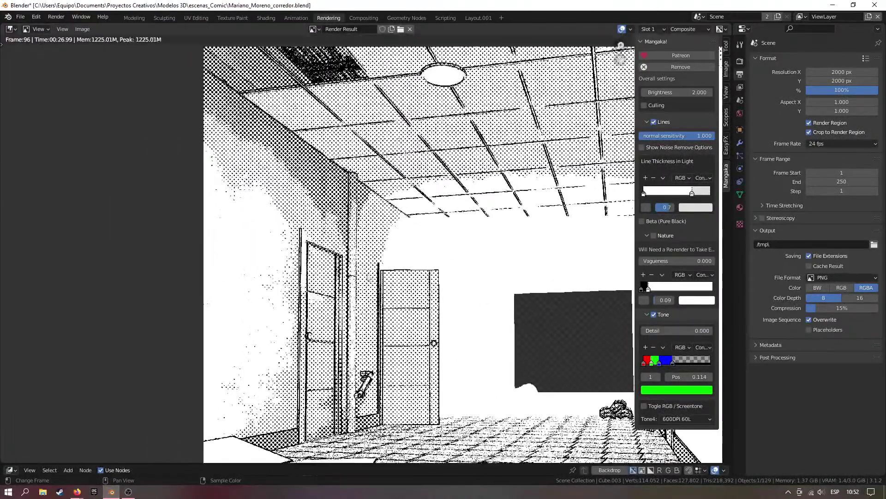
{"action": "scroll", "coordinate": [415, 259], "scroll_direction": "down", "scroll_amount": 4}
{"action": "scroll", "coordinate": [415, 259], "scroll_direction": "up", "scroll_amount": 5}
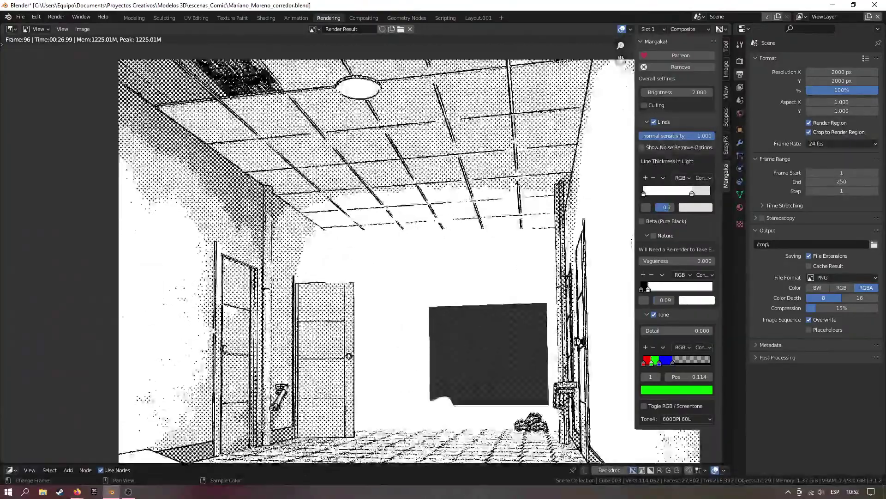
{"action": "scroll", "coordinate": [348, 356], "scroll_direction": "down", "scroll_amount": 2}
{"action": "scroll", "coordinate": [349, 356], "scroll_direction": "up", "scroll_amount": 3}
{"action": "middle_click_drag", "start_coordinate": [478, 290], "coordinate": [344, 216]}
{"action": "scroll", "coordinate": [374, 263], "scroll_direction": "up", "scroll_amount": 3}
{"action": "scroll", "coordinate": [366, 248], "scroll_direction": "down", "scroll_amount": 6}
{"action": "scroll", "coordinate": [365, 248], "scroll_direction": "up", "scroll_amount": 4}
{"action": "middle_click_drag", "start_coordinate": [323, 383], "coordinate": [324, 195]}
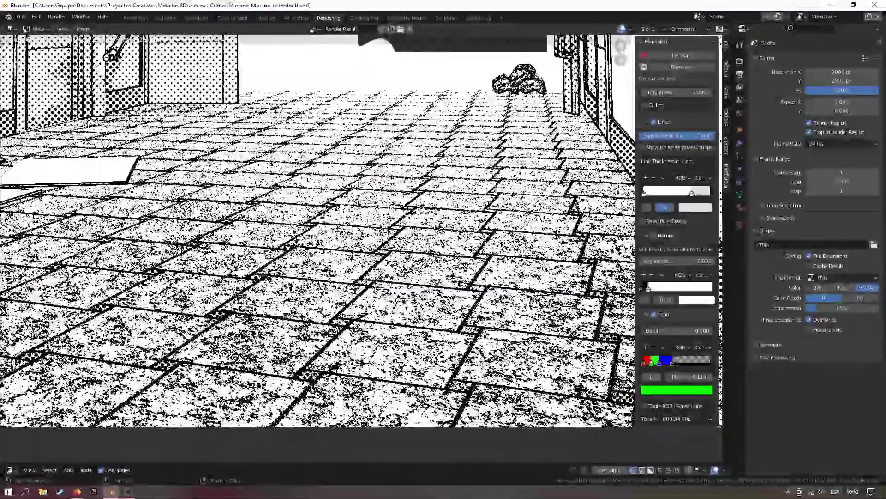
{"action": "scroll", "coordinate": [362, 244], "scroll_direction": "down", "scroll_amount": 2}
{"action": "middle_click_drag", "start_coordinate": [362, 243], "coordinate": [408, 176]}
{"action": "scroll", "coordinate": [367, 257], "scroll_direction": "up", "scroll_amount": 5}
{"action": "scroll", "coordinate": [368, 258], "scroll_direction": "down", "scroll_amount": 3}
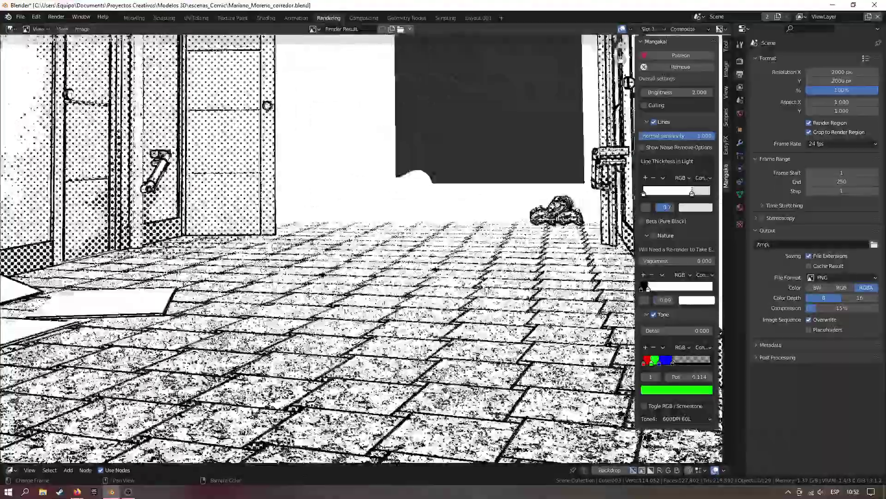
{"action": "middle_click_drag", "start_coordinate": [367, 257], "coordinate": [394, 142]}
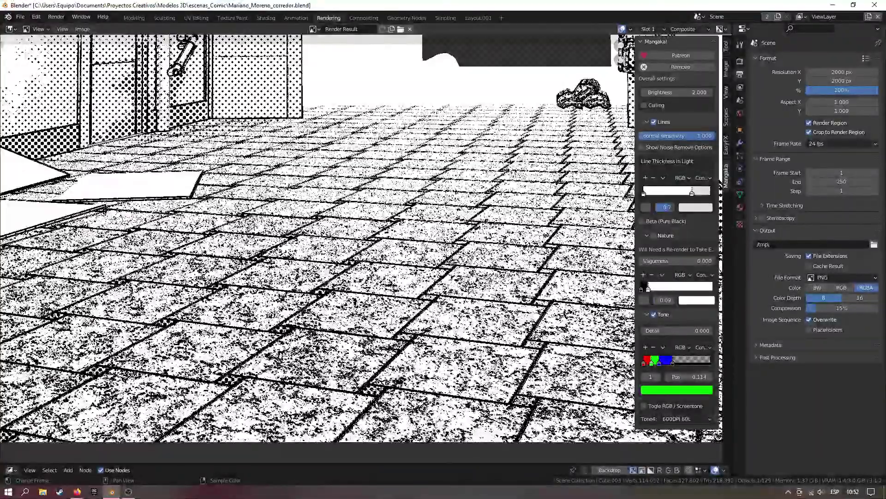
{"action": "scroll", "coordinate": [389, 291], "scroll_direction": "down", "scroll_amount": 6}
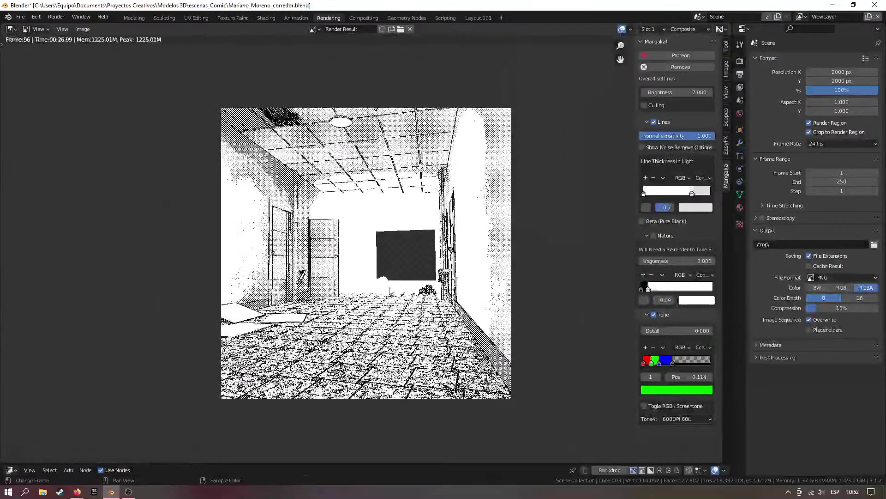
{"action": "scroll", "coordinate": [390, 292], "scroll_direction": "up", "scroll_amount": 4}
{"action": "scroll", "coordinate": [453, 276], "scroll_direction": "down", "scroll_amount": 2}
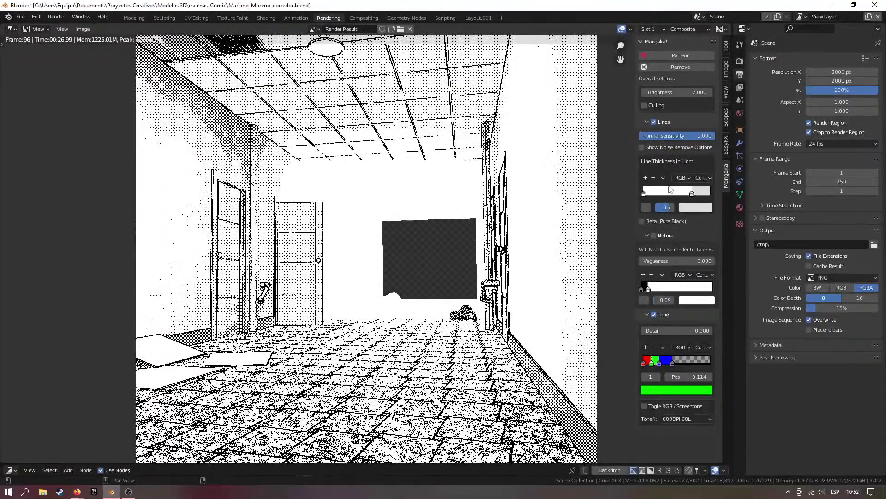
Move the end stop of the Line Thickness in Light ramp to 1.0 and enable Culling
{"action": "left_click_drag", "start_coordinate": [692, 193], "coordinate": [719, 197]}
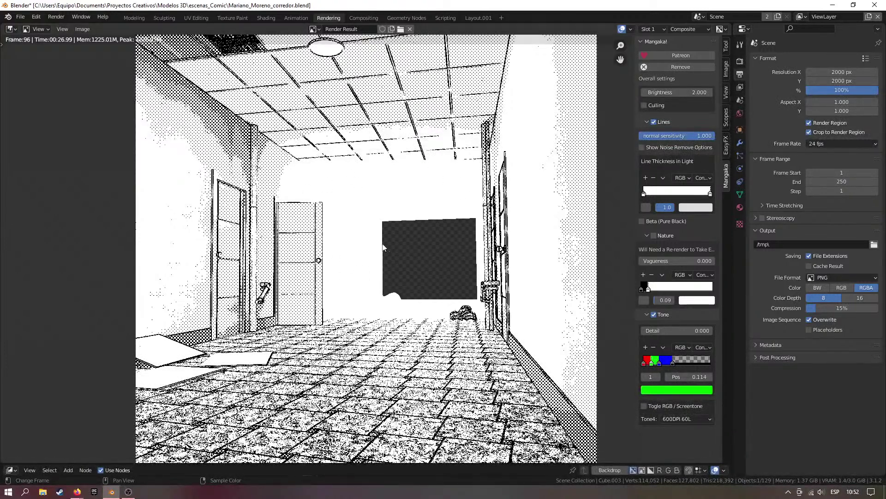
{"action": "left_click", "coordinate": [644, 106]}
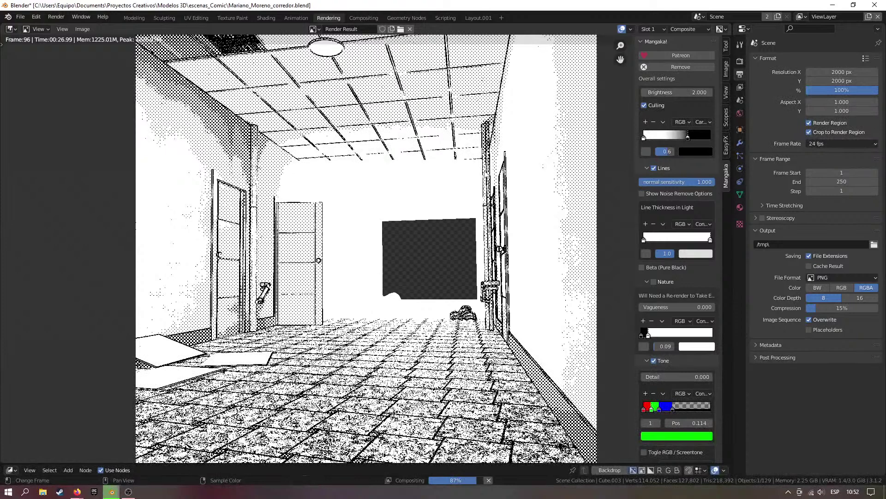
Try the Culling ramp's black stop at 0.3, at 0.8 and again at 0.3 to compare how many distant lines are removed
{"action": "left_click_drag", "start_coordinate": [688, 137], "coordinate": [667, 136]}
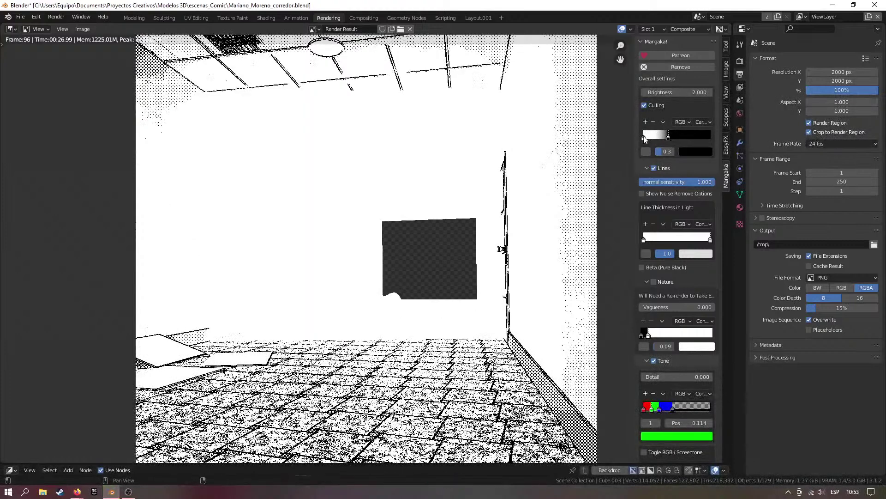
{"action": "left_click", "coordinate": [645, 139]}
{"action": "left_click_drag", "start_coordinate": [668, 138], "coordinate": [702, 144]}
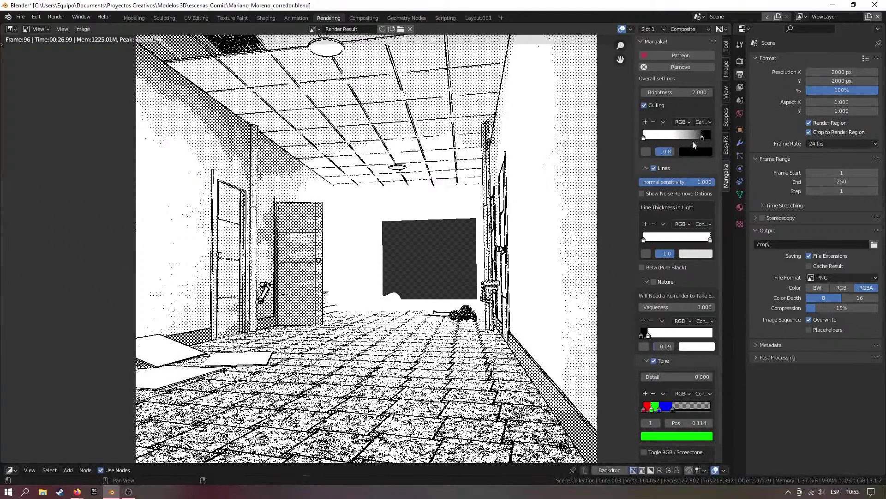
{"action": "left_click_drag", "start_coordinate": [702, 137], "coordinate": [667, 139]}
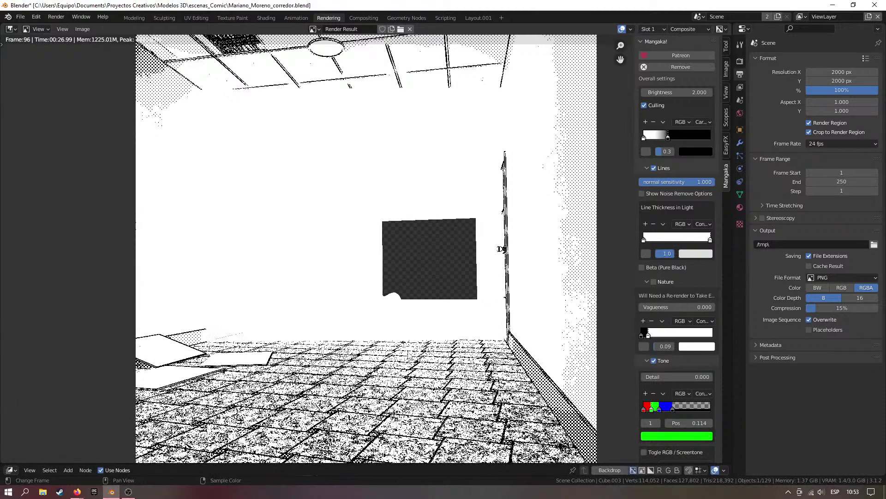
Set the Culling ramp's interpolation to B-Spline and move its black stop to about 0.5
{"action": "left_click", "coordinate": [705, 122]}
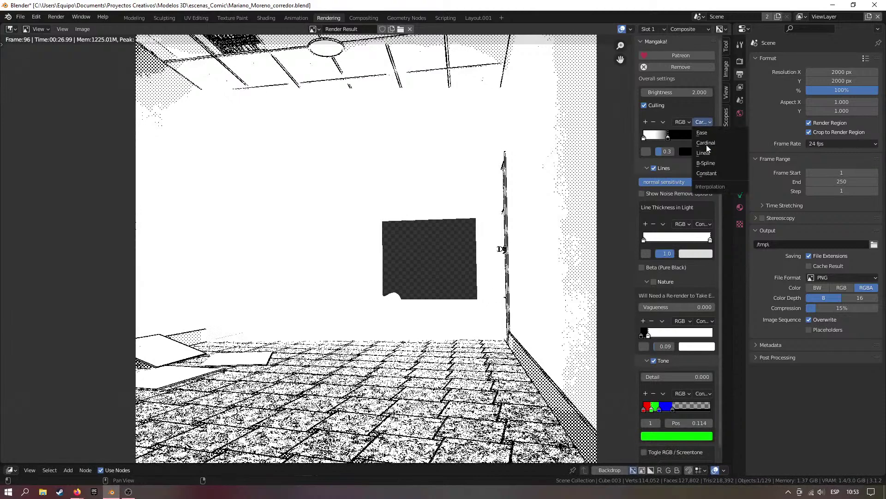
{"action": "left_click", "coordinate": [705, 163]}
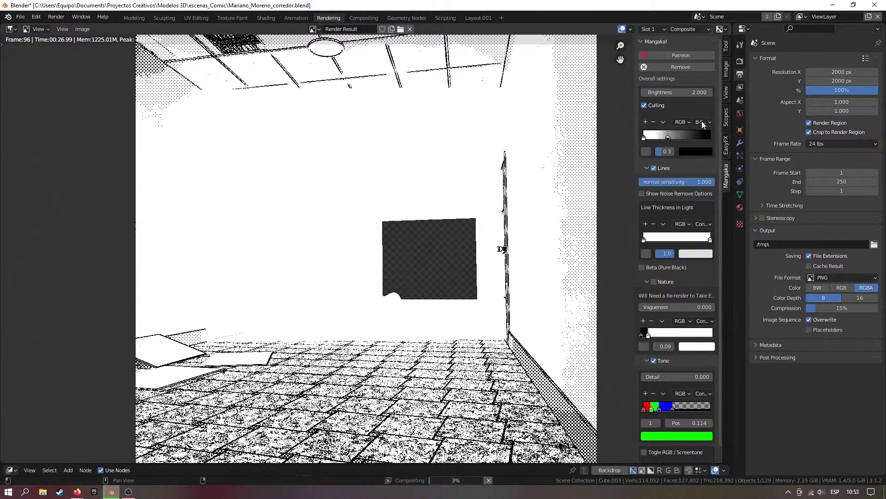
{"action": "left_click", "coordinate": [702, 122]}
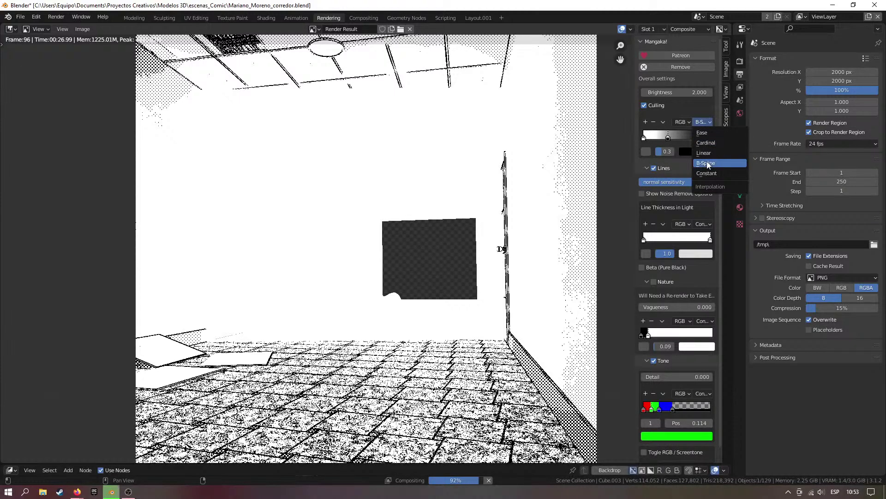
{"action": "left_click_drag", "start_coordinate": [668, 139], "coordinate": [671, 137]}
Lighten the Culling ramp's black stop to dark grey and fine-tune its position near 0.5
{"action": "left_click", "coordinate": [692, 151]}
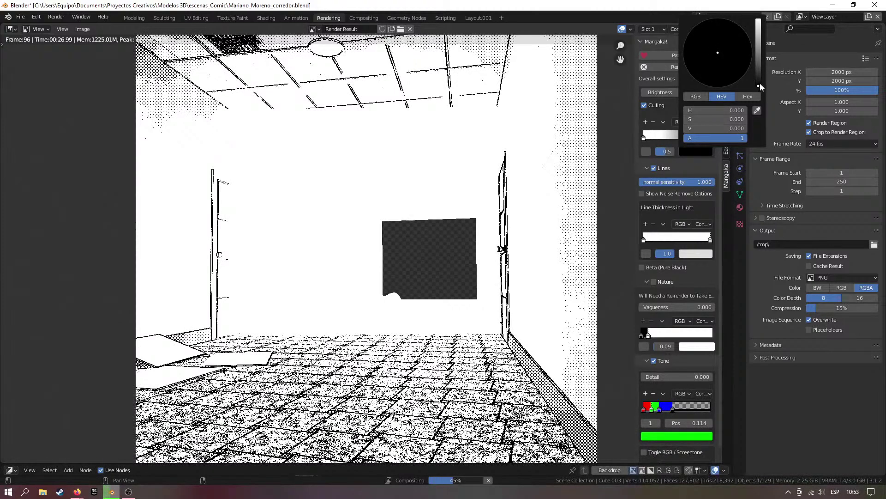
{"action": "left_click_drag", "start_coordinate": [760, 83], "coordinate": [759, 68]}
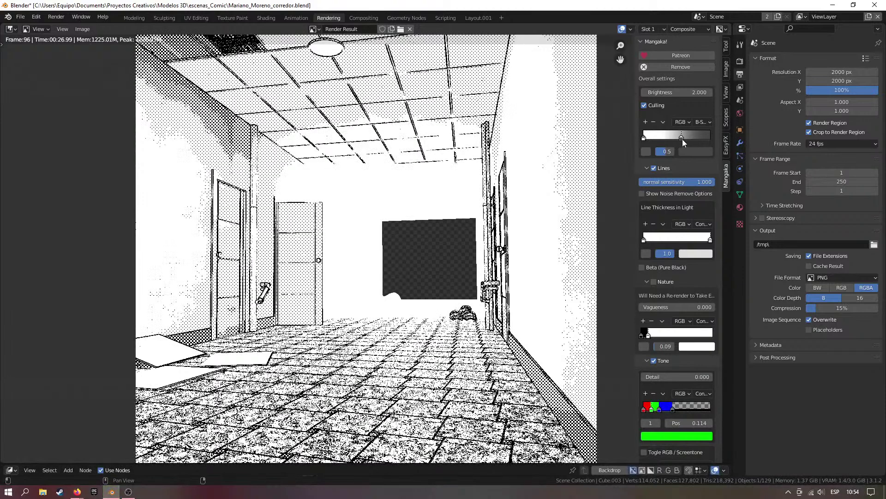
{"action": "left_click_drag", "start_coordinate": [683, 137], "coordinate": [683, 136]}
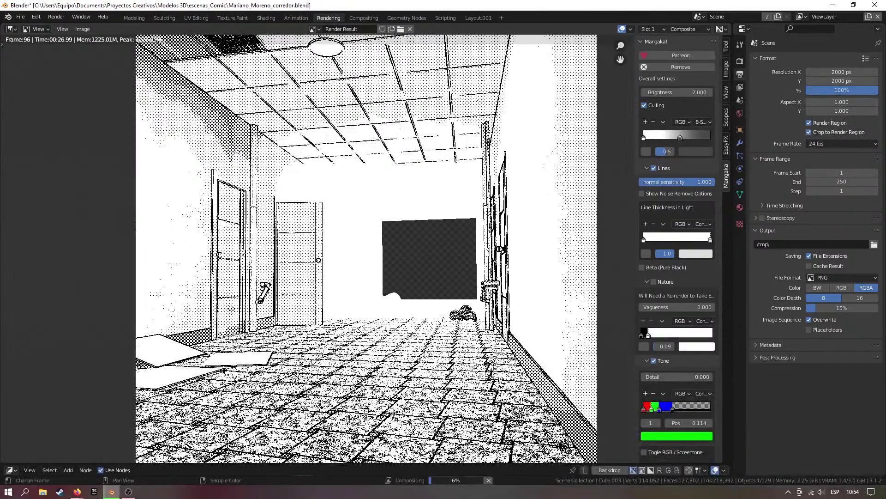
Examine the floor tile lines and speckles up close, in the foreground and towards the far end of the corridor
{"action": "scroll", "coordinate": [440, 74], "scroll_direction": "down", "scroll_amount": 2}
{"action": "middle_click_drag", "start_coordinate": [428, 264], "coordinate": [428, 292]}
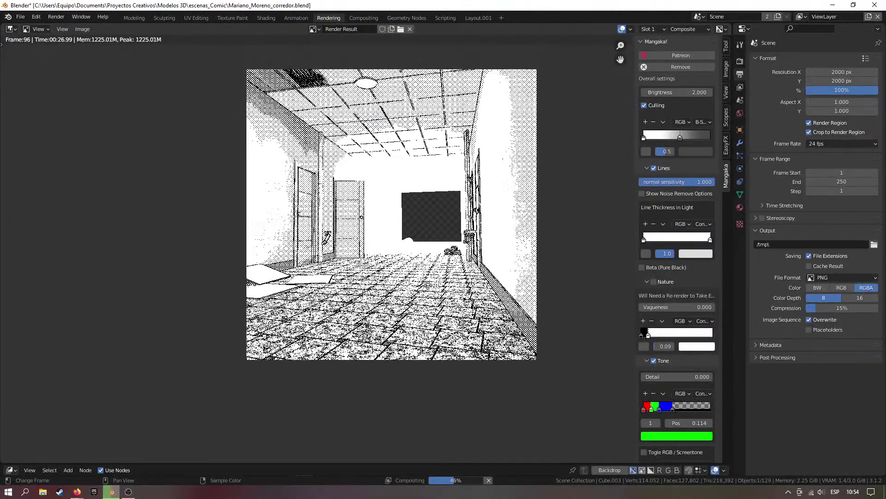
{"action": "scroll", "coordinate": [427, 292], "scroll_direction": "up", "scroll_amount": 2}
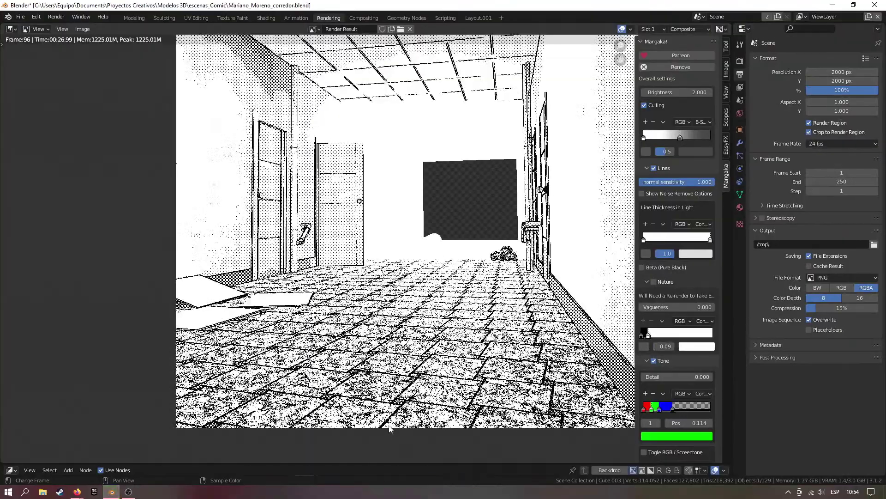
{"action": "scroll", "coordinate": [415, 434], "scroll_direction": "up", "scroll_amount": 5}
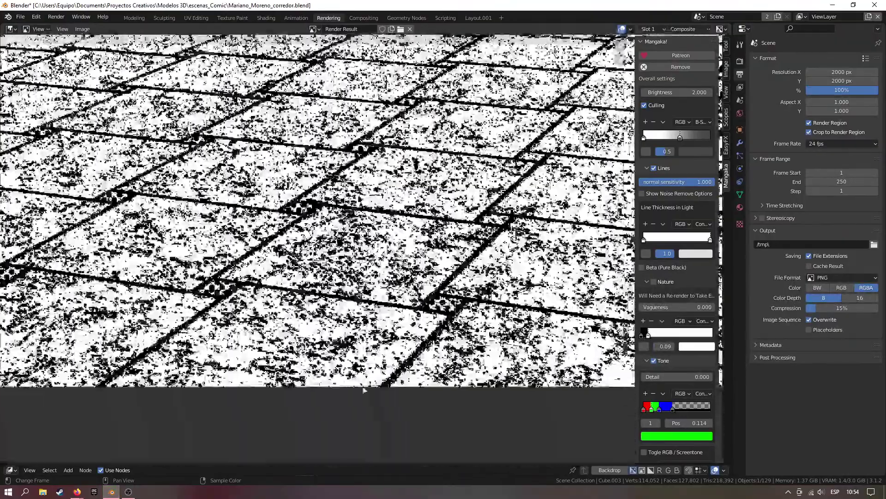
{"action": "scroll", "coordinate": [516, 233], "scroll_direction": "down", "scroll_amount": 6}
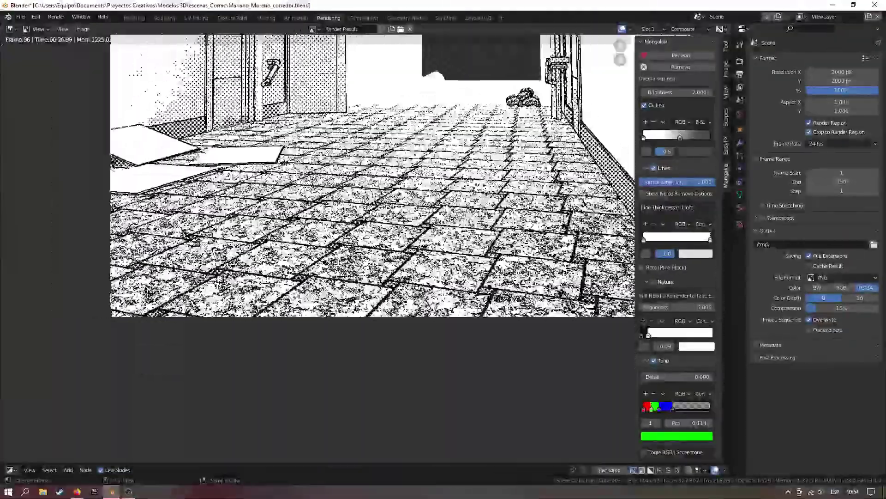
{"action": "scroll", "coordinate": [404, 212], "scroll_direction": "up", "scroll_amount": 5}
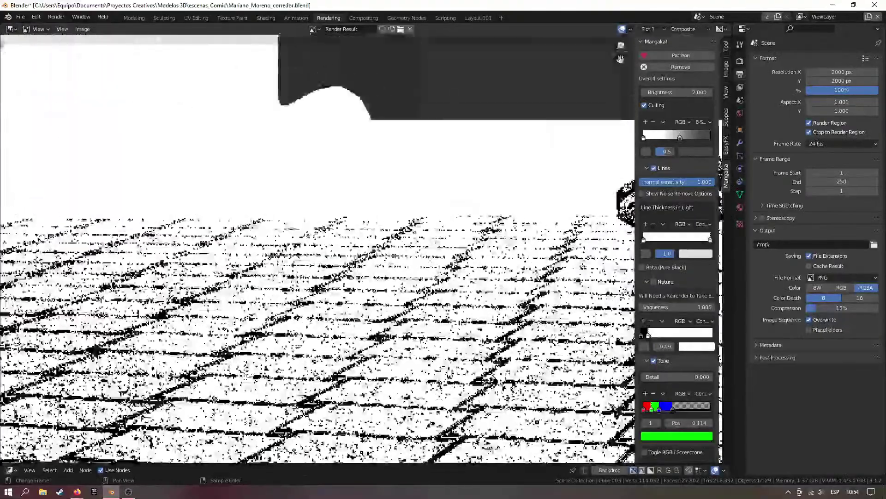
{"action": "scroll", "coordinate": [385, 241], "scroll_direction": "up", "scroll_amount": 3}
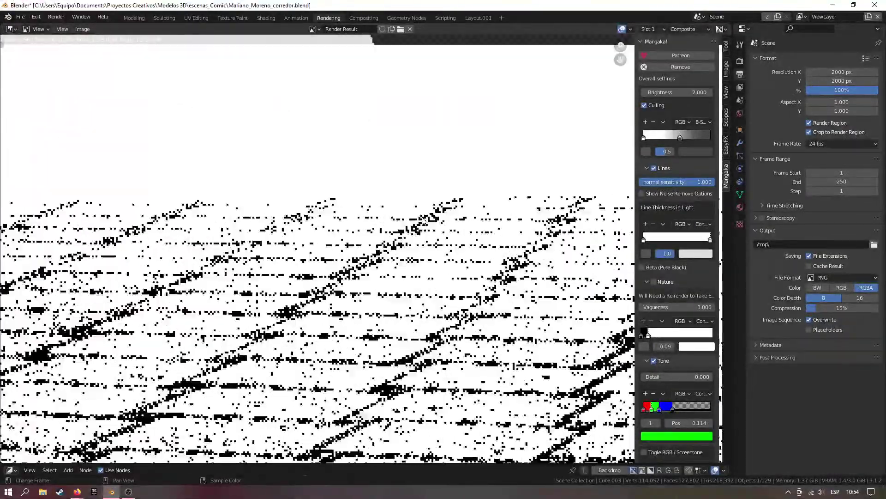
Compare the floor lines with the doors and rubble around the culled far end, up close and at full view
{"action": "scroll", "coordinate": [391, 242], "scroll_direction": "up", "scroll_amount": 2}
{"action": "scroll", "coordinate": [406, 250], "scroll_direction": "down", "scroll_amount": 6}
{"action": "scroll", "coordinate": [401, 246], "scroll_direction": "up", "scroll_amount": 5}
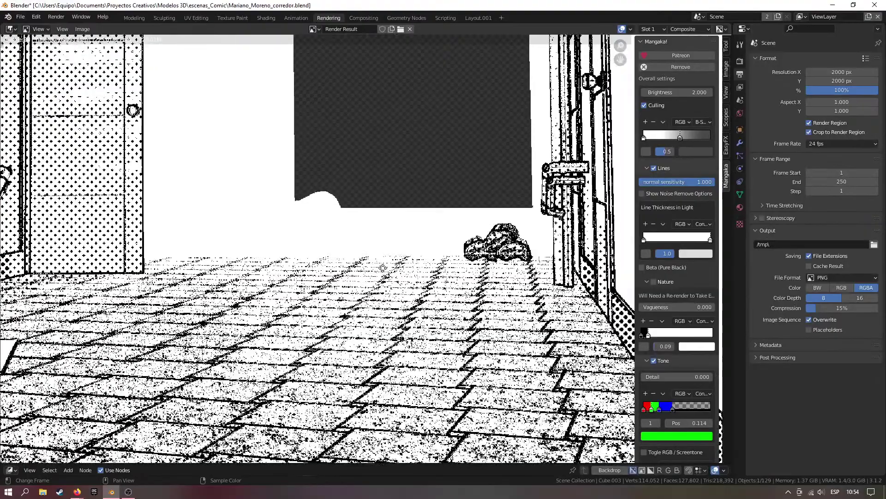
{"action": "scroll", "coordinate": [400, 230], "scroll_direction": "down", "scroll_amount": 9}
{"action": "scroll", "coordinate": [396, 180], "scroll_direction": "up", "scroll_amount": 3}
{"action": "scroll", "coordinate": [397, 175], "scroll_direction": "down", "scroll_amount": 3}
{"action": "scroll", "coordinate": [398, 185], "scroll_direction": "up", "scroll_amount": 1}
{"action": "scroll", "coordinate": [399, 208], "scroll_direction": "down", "scroll_amount": 1}
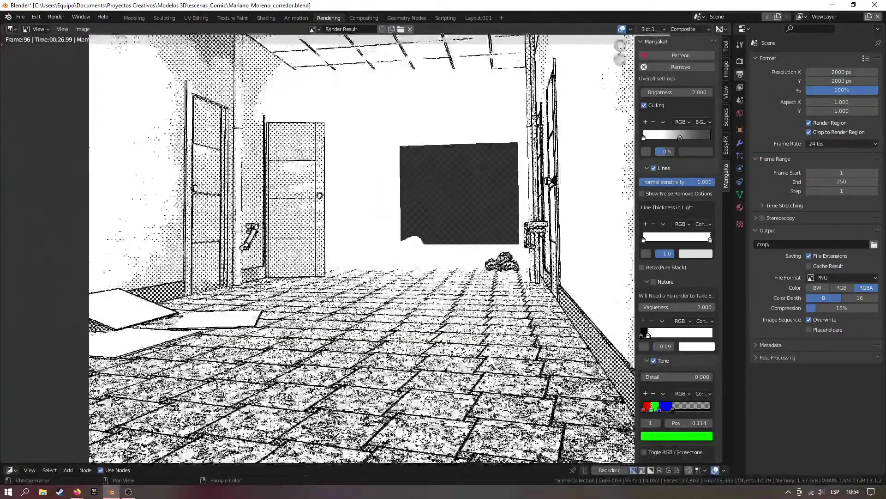
Add a stop to the Culling ramp and darken its first stop to near black, checking the effect on the corridor
{"action": "mouse_move", "coordinate": [644, 137]}
{"action": "left_mouse_down"}
{"action": "mouse_move", "coordinate": [650, 128]}
{"action": "mouse_move", "coordinate": [644, 137]}
{"action": "left_mouse_up"}
{"action": "left_click", "coordinate": [646, 121]}
{"action": "left_click", "coordinate": [709, 151]}
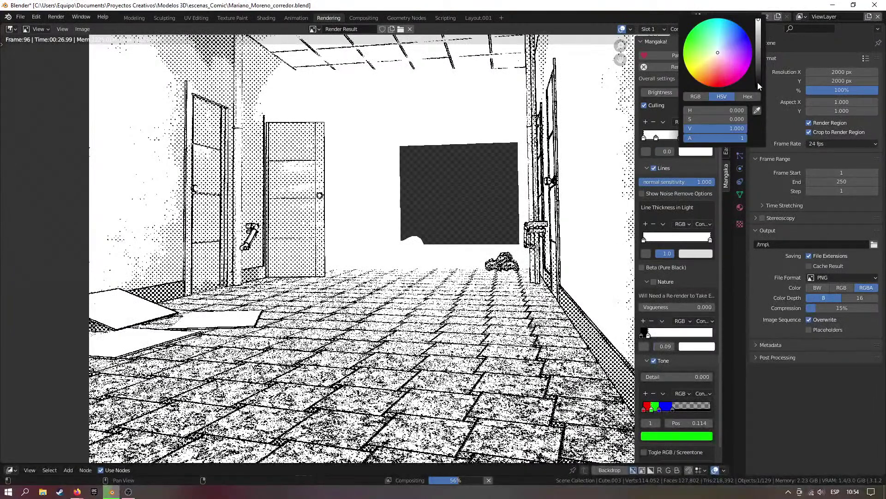
{"action": "left_click_drag", "start_coordinate": [760, 81], "coordinate": [759, 88]}
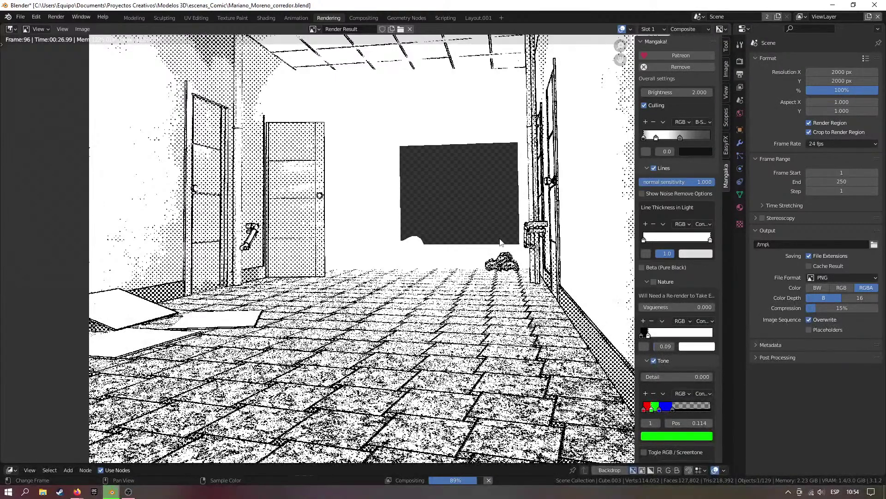
{"action": "scroll", "coordinate": [489, 246], "scroll_direction": "down", "scroll_amount": 3}
{"action": "middle_click_drag", "start_coordinate": [489, 245], "coordinate": [512, 245]}
{"action": "scroll", "coordinate": [525, 264], "scroll_direction": "up", "scroll_amount": 1}
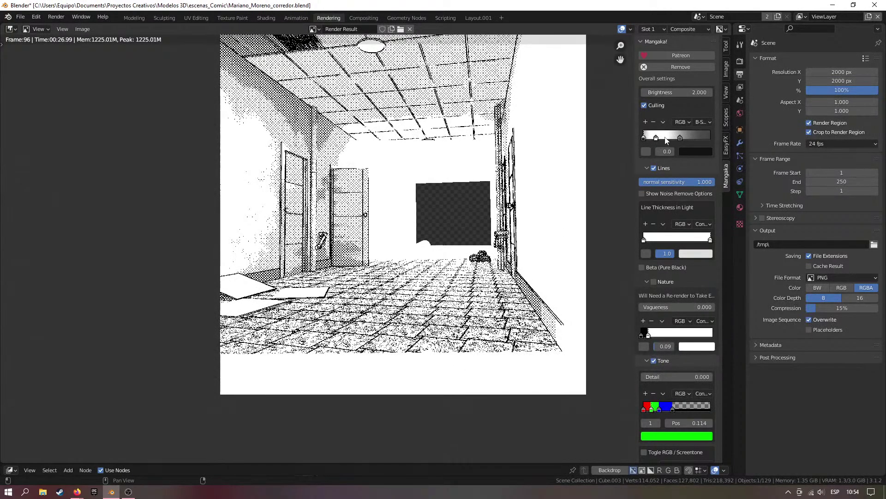
Move the Culling ramp's dark far stop to 0.7, and disable Culling to bring back the whole corridor
{"action": "left_click_drag", "start_coordinate": [658, 140], "coordinate": [692, 140]}
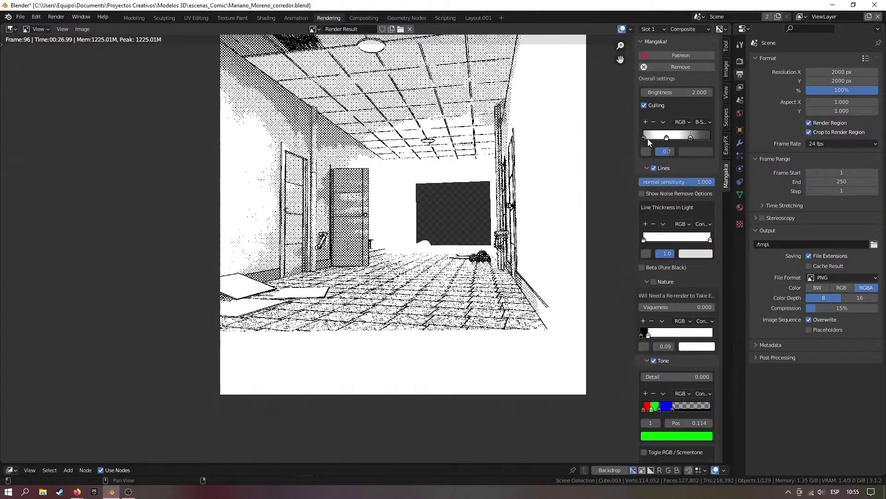
{"action": "left_click", "coordinate": [645, 105]}
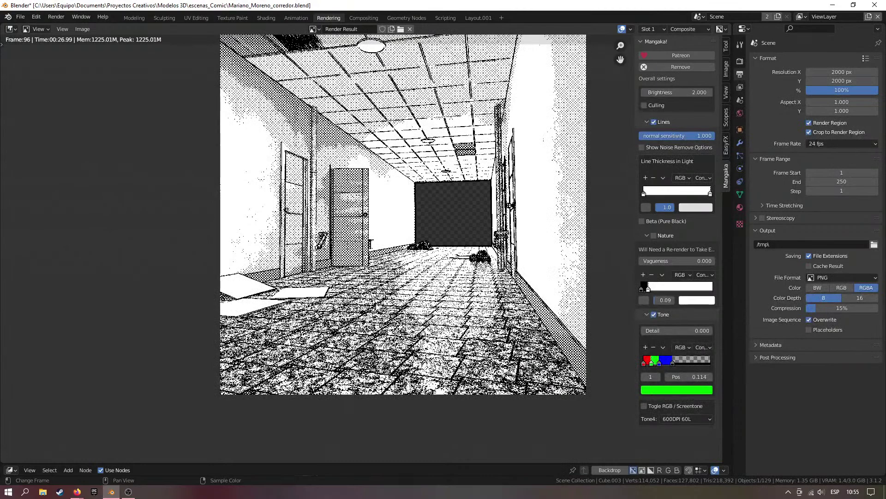
{"action": "scroll", "coordinate": [420, 288], "scroll_direction": "down", "scroll_amount": 1}
{"action": "middle_click_drag", "start_coordinate": [421, 276], "coordinate": [428, 292]}
{"action": "scroll", "coordinate": [427, 290], "scroll_direction": "up", "scroll_amount": 2}
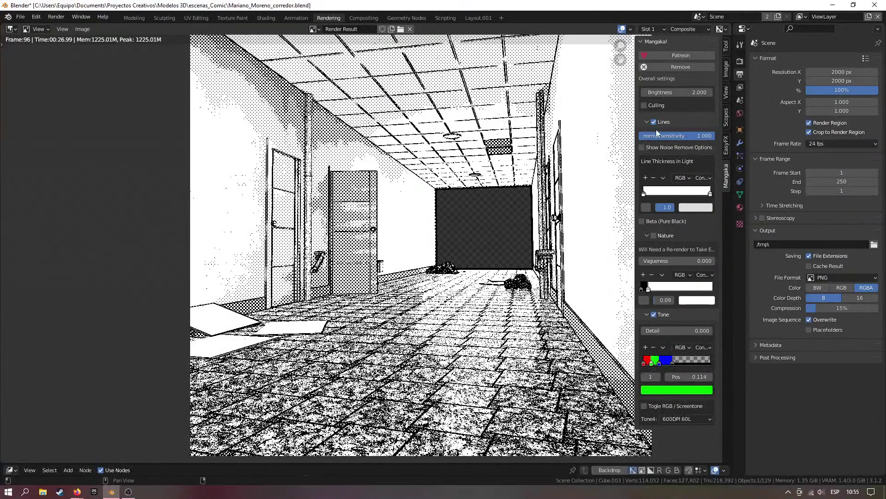
Turn Tone off and collapse its settings, toggling Lines off and on so only the line work remains
{"action": "left_click", "coordinate": [654, 315]}
{"action": "left_click", "coordinate": [653, 121]}
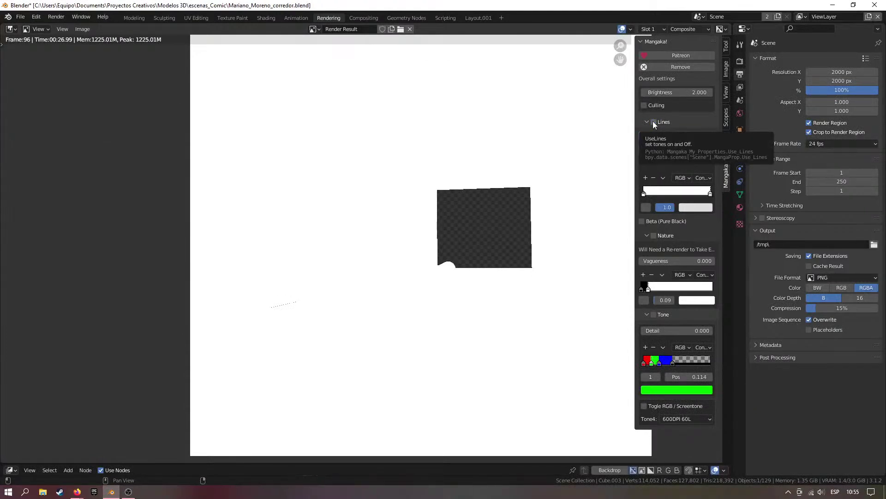
{"action": "left_click", "coordinate": [654, 122]}
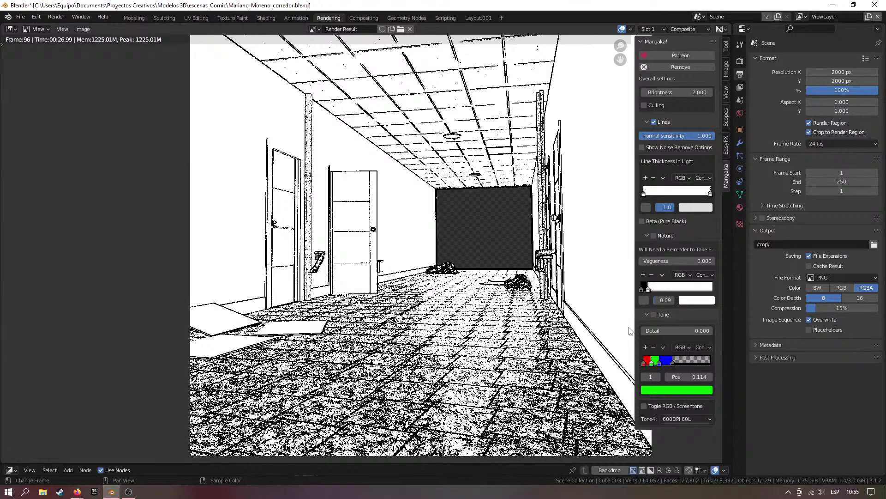
{"action": "left_click", "coordinate": [648, 315]}
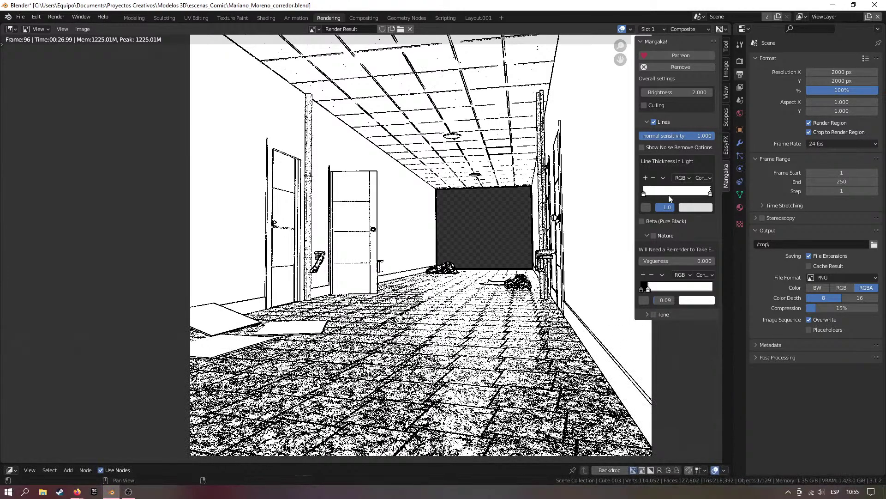
Inspect the speckles and tile lines on the floor with only the line work displayed
{"action": "scroll", "coordinate": [405, 258], "scroll_direction": "down", "scroll_amount": 2}
{"action": "middle_click_drag", "start_coordinate": [404, 259], "coordinate": [404, 274]}
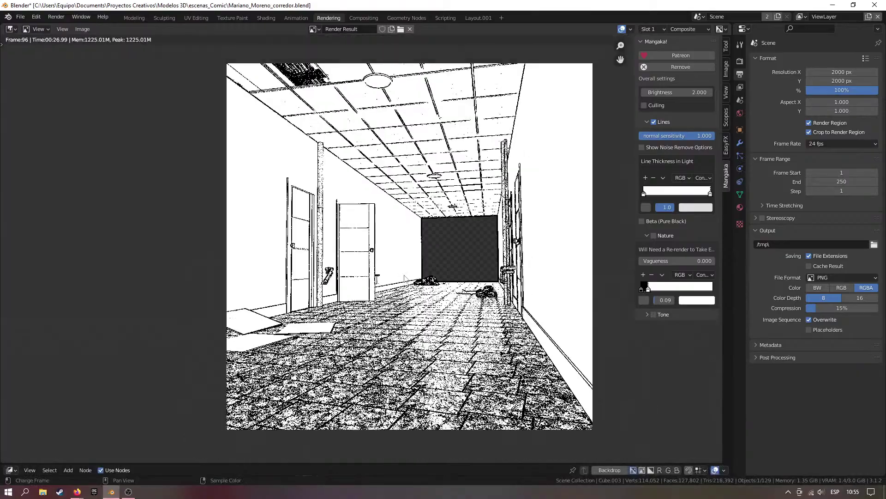
{"action": "scroll", "coordinate": [395, 265], "scroll_direction": "up", "scroll_amount": 4}
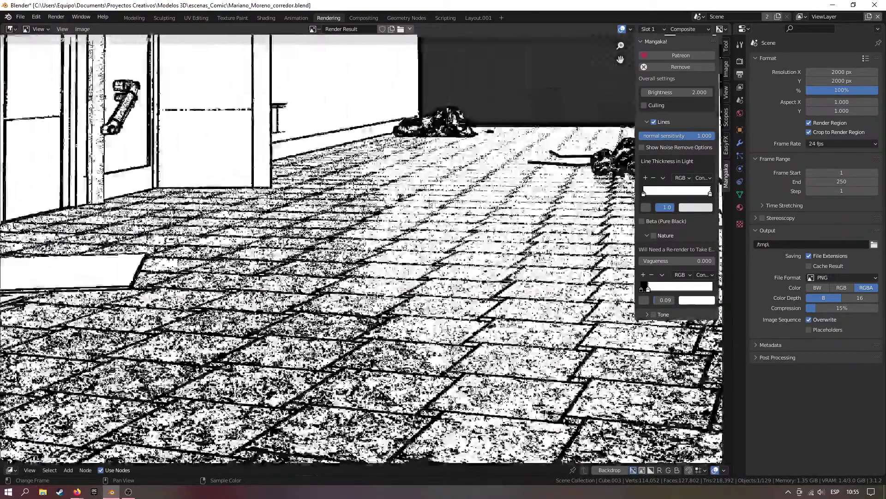
{"action": "scroll", "coordinate": [395, 265], "scroll_direction": "up", "scroll_amount": 2}
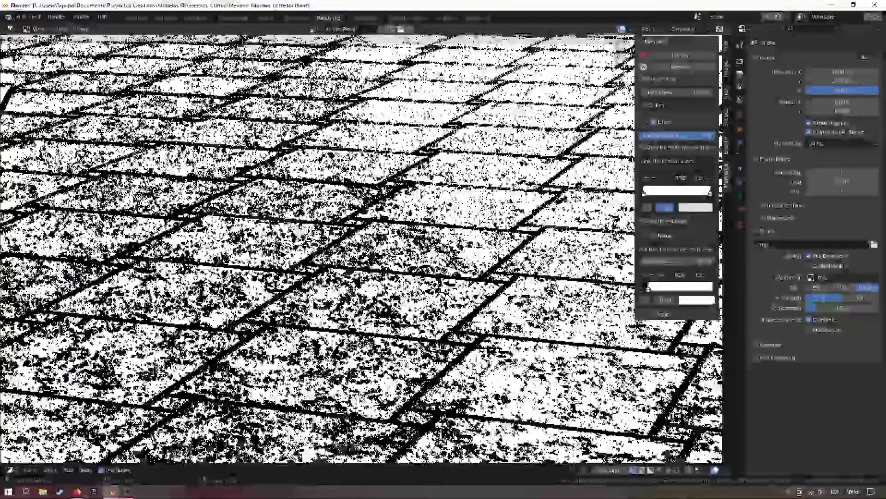
{"action": "scroll", "coordinate": [394, 265], "scroll_direction": "down", "scroll_amount": 5}
{"action": "scroll", "coordinate": [395, 265], "scroll_direction": "up", "scroll_amount": 3}
{"action": "scroll", "coordinate": [394, 265], "scroll_direction": "down", "scroll_amount": 3}
{"action": "scroll", "coordinate": [394, 264], "scroll_direction": "up", "scroll_amount": 4}
{"action": "scroll", "coordinate": [395, 265], "scroll_direction": "down", "scroll_amount": 4}
{"action": "scroll", "coordinate": [394, 264], "scroll_direction": "up", "scroll_amount": 3}
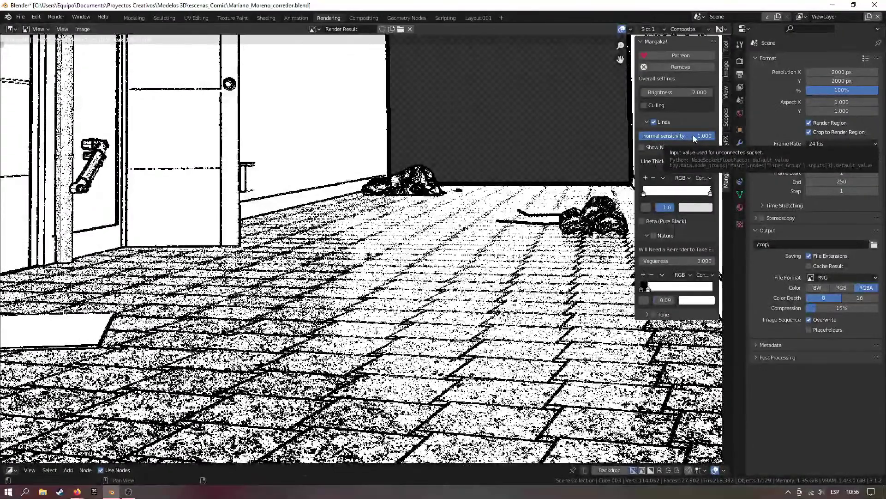
Try a Lines normal sensitivity of 0 and check its effect on the floor speckles and distant tile lines
{"action": "left_click_drag", "start_coordinate": [693, 135], "coordinate": [646, 135]}
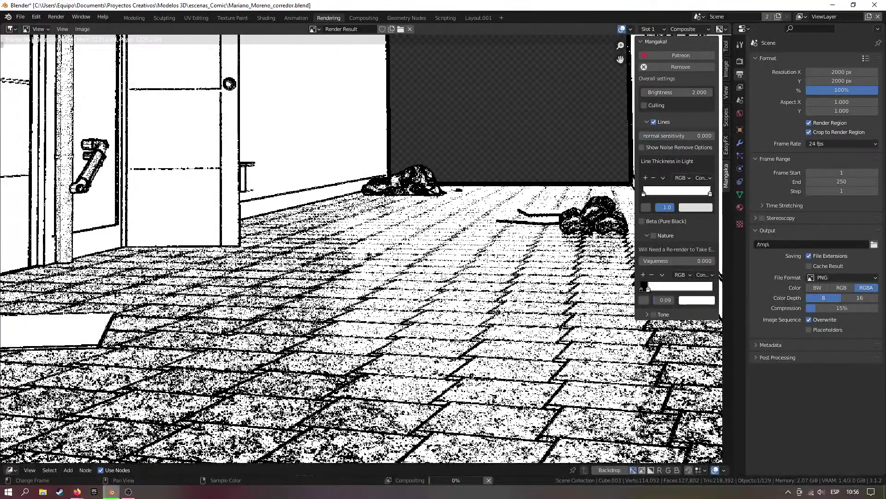
{"action": "scroll", "coordinate": [447, 274], "scroll_direction": "down", "scroll_amount": 5}
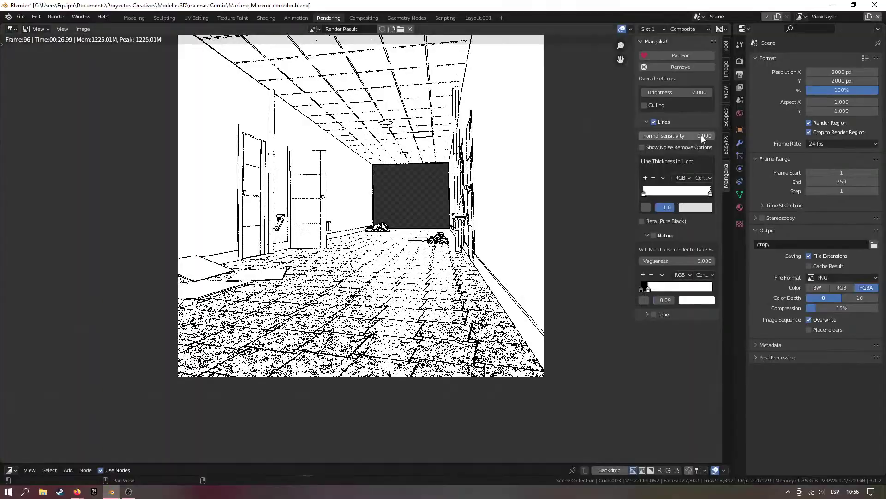
{"action": "scroll", "coordinate": [443, 276], "scroll_direction": "up", "scroll_amount": 5}
{"action": "middle_click_drag", "start_coordinate": [490, 233], "coordinate": [325, 296]}
{"action": "scroll", "coordinate": [379, 243], "scroll_direction": "up", "scroll_amount": 4}
{"action": "scroll", "coordinate": [379, 243], "scroll_direction": "down", "scroll_amount": 7}
{"action": "scroll", "coordinate": [400, 241], "scroll_direction": "up", "scroll_amount": 5}
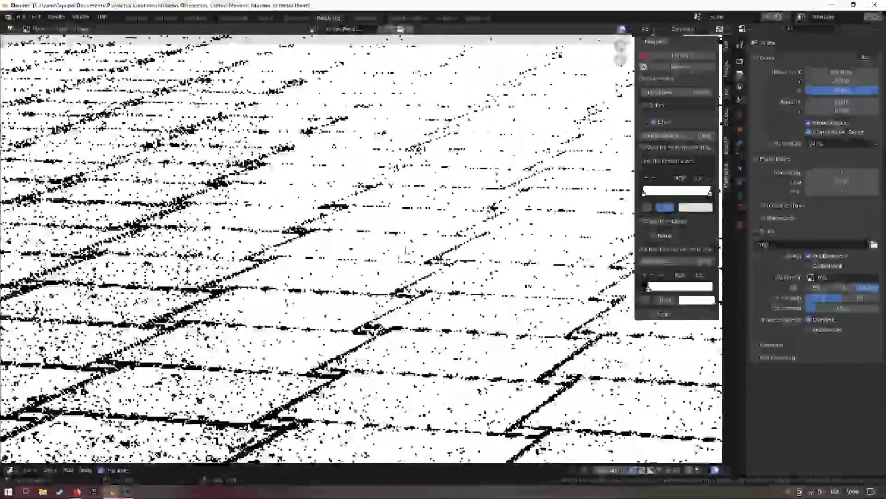
{"action": "scroll", "coordinate": [401, 244], "scroll_direction": "down", "scroll_amount": 5}
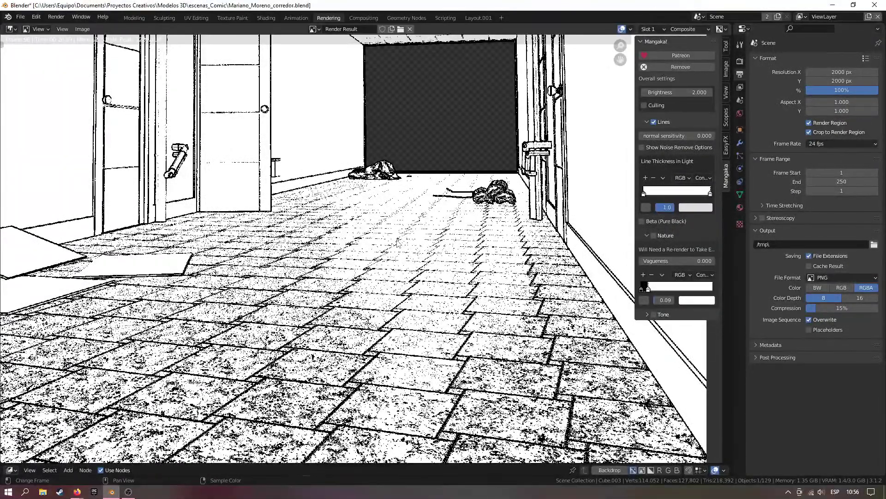
{"action": "scroll", "coordinate": [397, 242], "scroll_direction": "down", "scroll_amount": 3}
{"action": "scroll", "coordinate": [397, 242], "scroll_direction": "up", "scroll_amount": 4}
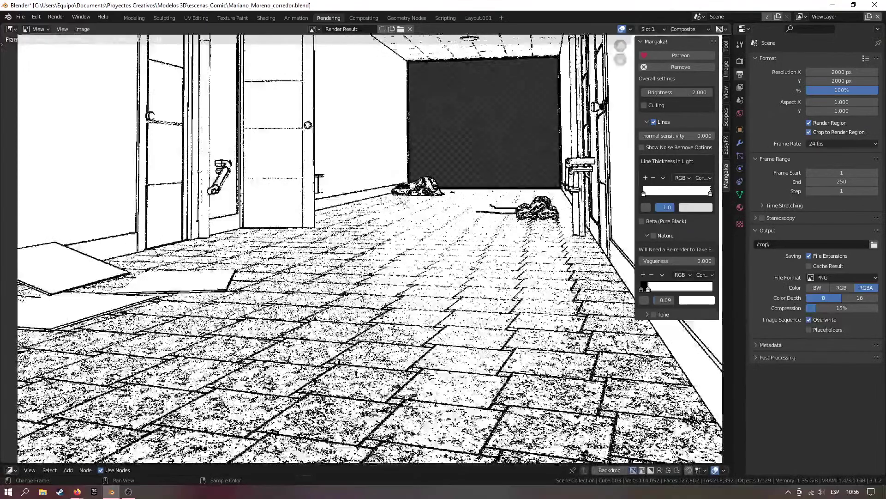
Show the noise removal options and try its ramp with the black stop near 0.7 and the white stop at 0.8
{"action": "left_click", "coordinate": [642, 147]}
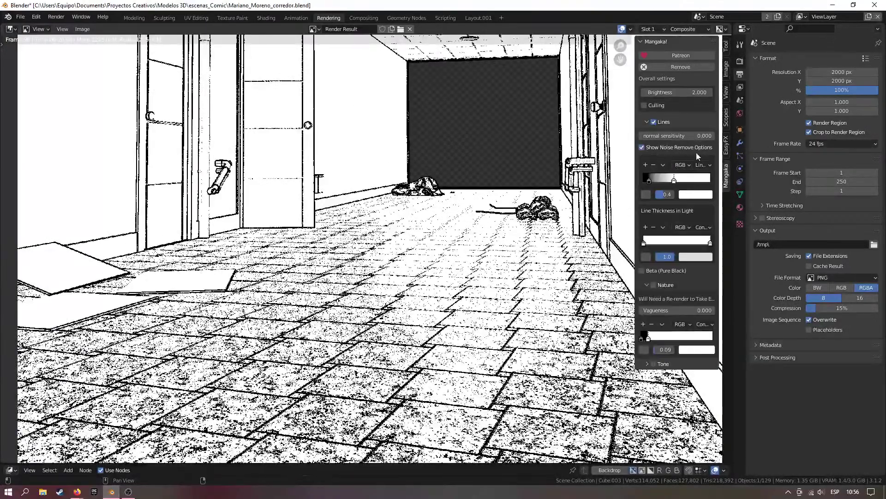
{"action": "scroll", "coordinate": [420, 292], "scroll_direction": "up", "scroll_amount": 4}
{"action": "scroll", "coordinate": [420, 292], "scroll_direction": "down", "scroll_amount": 2}
{"action": "scroll", "coordinate": [420, 292], "scroll_direction": "up", "scroll_amount": 3}
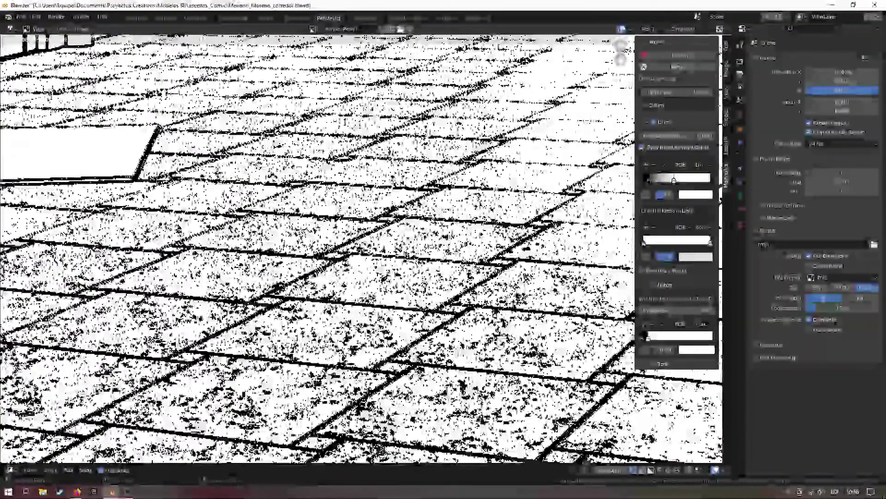
{"action": "left_click_drag", "start_coordinate": [647, 179], "coordinate": [661, 181]}
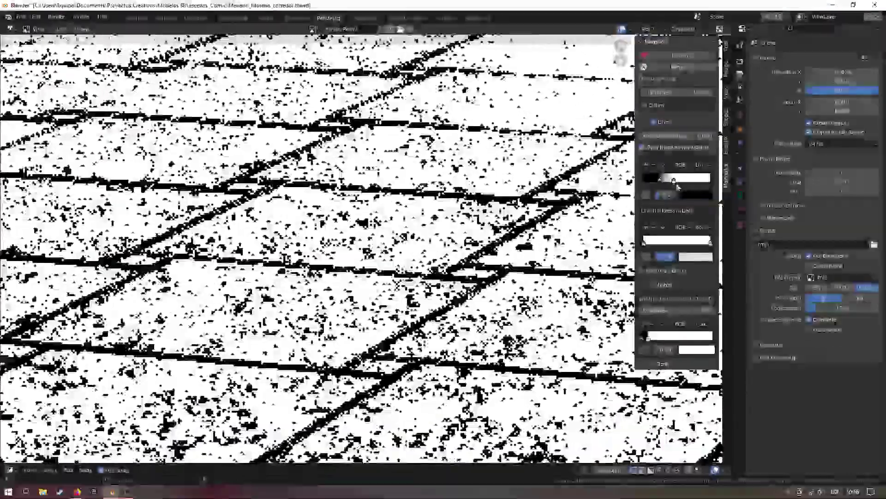
{"action": "mouse_move", "coordinate": [675, 181]}
{"action": "left_mouse_down"}
{"action": "mouse_move", "coordinate": [695, 182]}
{"action": "mouse_move", "coordinate": [676, 183]}
{"action": "mouse_move", "coordinate": [685, 184]}
{"action": "left_mouse_up"}
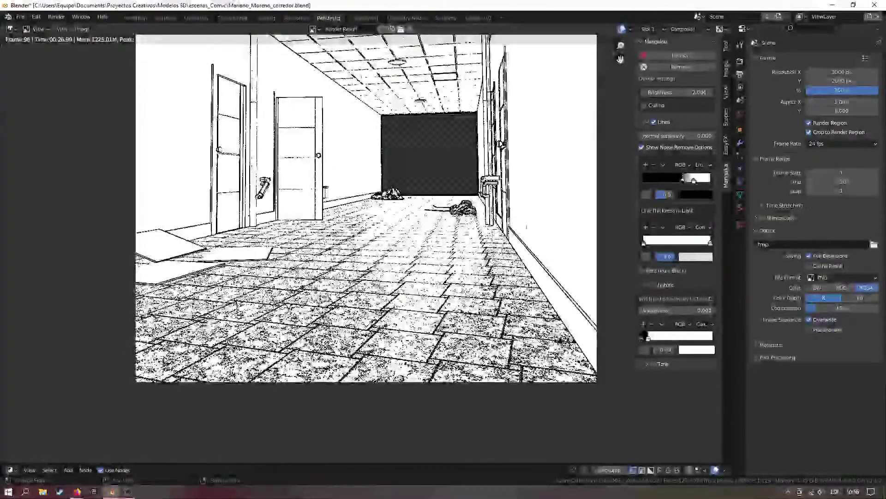
{"action": "left_click_drag", "start_coordinate": [694, 181], "coordinate": [703, 183]}
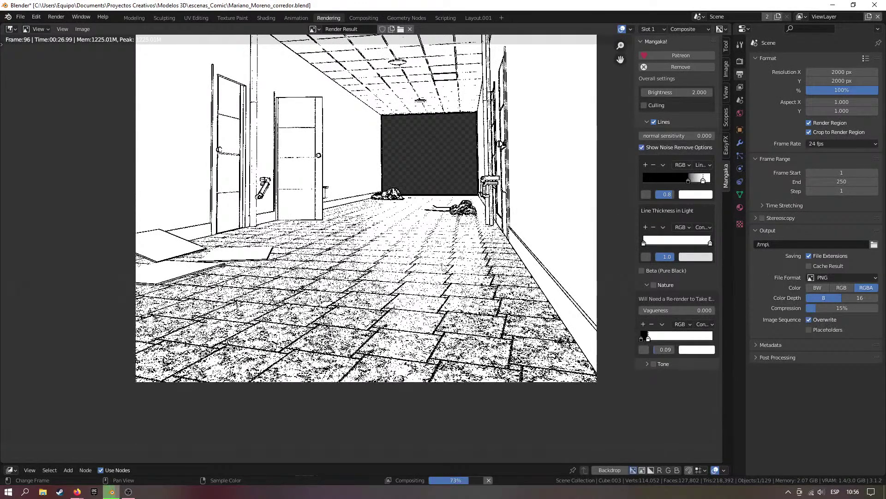
Set normal sensitivity to 1 and the noise removal ramp's black stop to 0.1 and white stop to 0.9, hiding the options
{"action": "left_click_drag", "start_coordinate": [646, 135], "coordinate": [713, 135]}
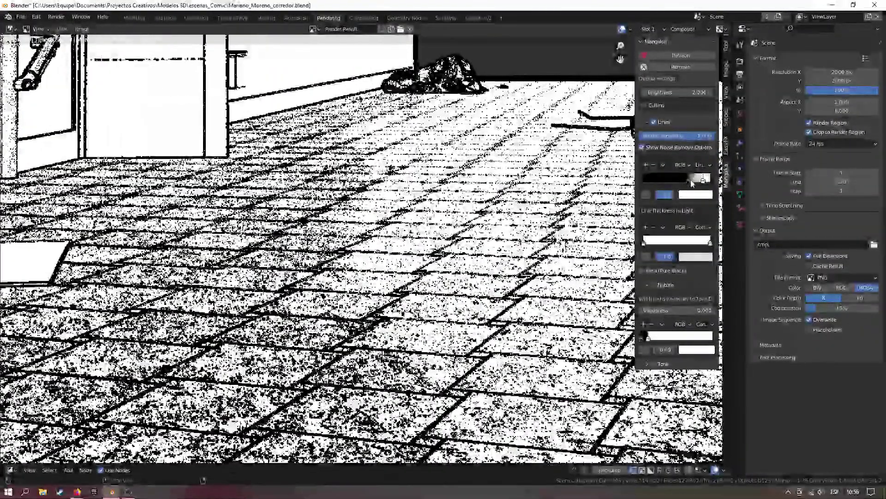
{"action": "left_click_drag", "start_coordinate": [691, 183], "coordinate": [695, 180]}
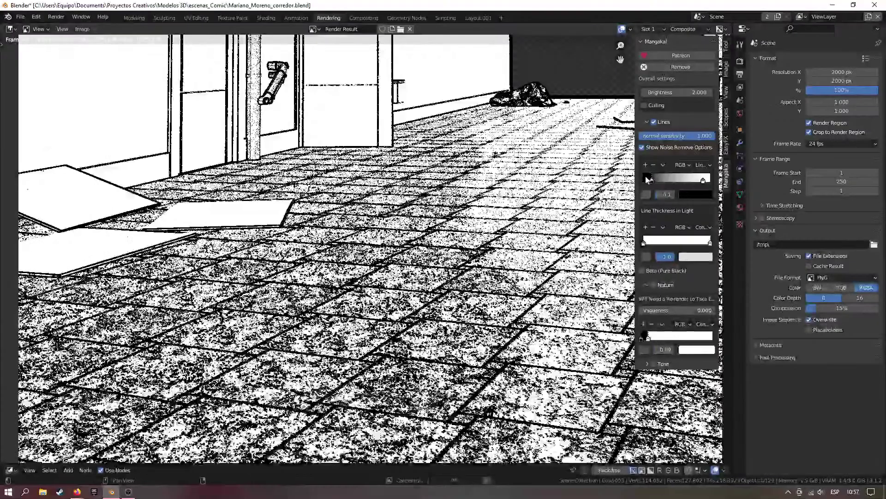
{"action": "left_click_drag", "start_coordinate": [702, 179], "coordinate": [649, 184]}
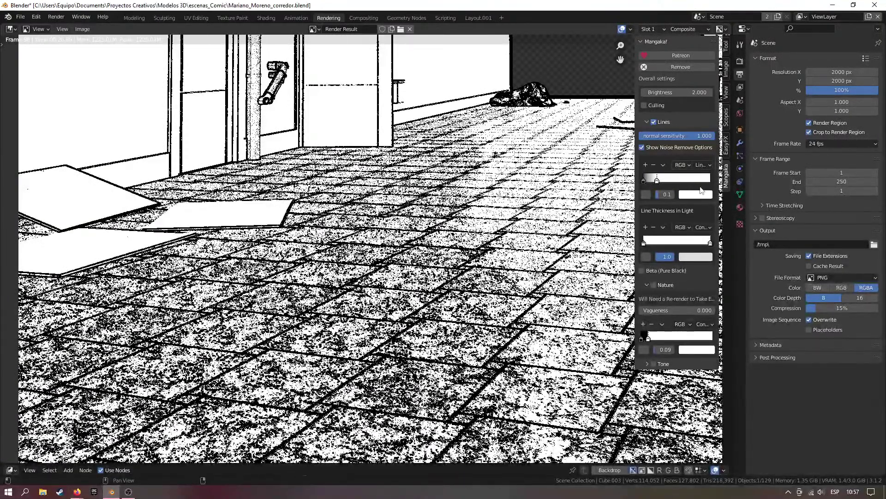
{"action": "left_click_drag", "start_coordinate": [665, 184], "coordinate": [703, 185]}
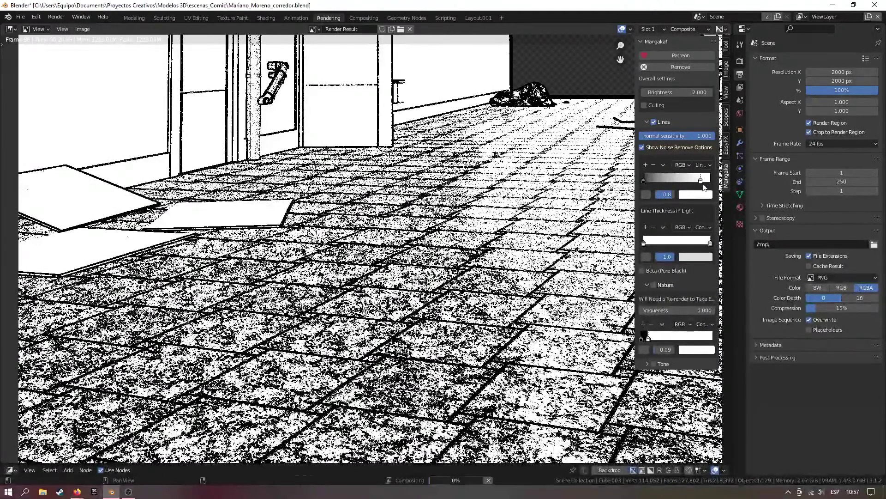
{"action": "left_click", "coordinate": [651, 180]}
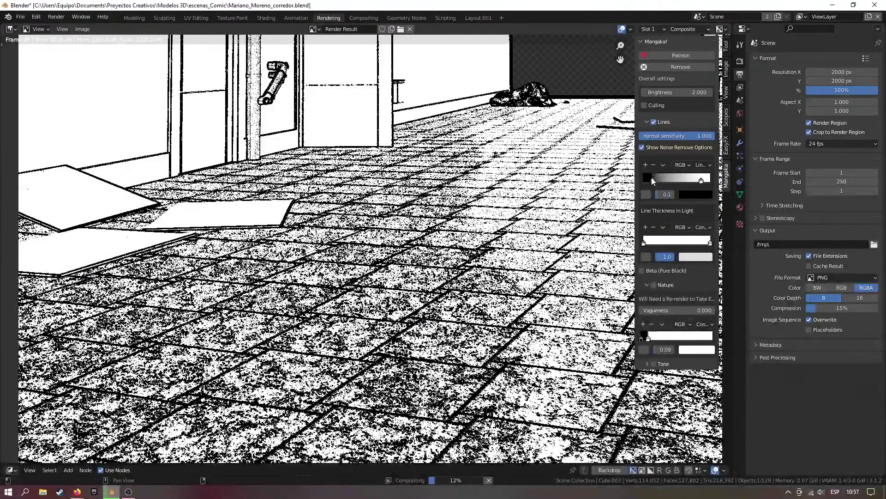
{"action": "left_click", "coordinate": [643, 149]}
Review the remaining floor noise at several magnifications, from the foreground tiles to the corridor's far end
{"action": "scroll", "coordinate": [369, 249], "scroll_direction": "down", "scroll_amount": 4}
{"action": "scroll", "coordinate": [374, 247], "scroll_direction": "up", "scroll_amount": 5}
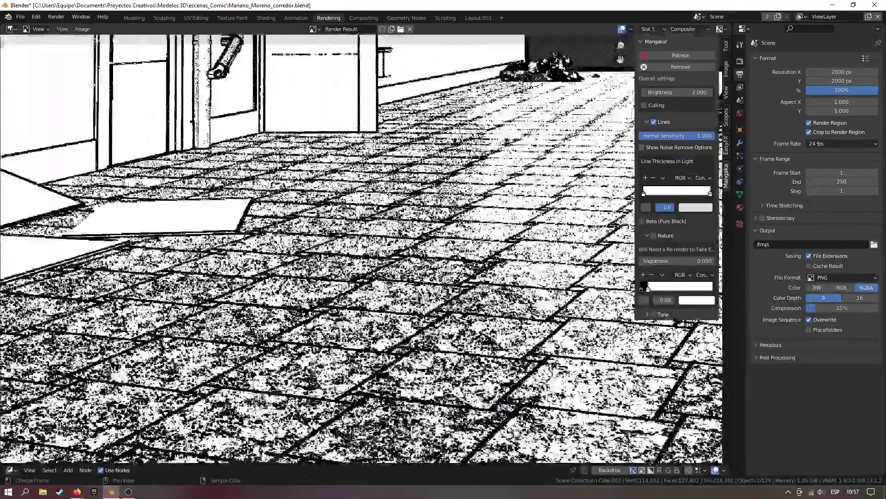
{"action": "middle_click_drag", "start_coordinate": [466, 224], "coordinate": [429, 251]}
{"action": "scroll", "coordinate": [376, 246], "scroll_direction": "down", "scroll_amount": 3}
{"action": "scroll", "coordinate": [367, 231], "scroll_direction": "up", "scroll_amount": 5}
{"action": "middle_click_drag", "start_coordinate": [377, 246], "coordinate": [397, 254]}
{"action": "scroll", "coordinate": [367, 231], "scroll_direction": "down", "scroll_amount": 2}
{"action": "scroll", "coordinate": [367, 230], "scroll_direction": "down", "scroll_amount": 3}
{"action": "scroll", "coordinate": [360, 246], "scroll_direction": "up", "scroll_amount": 2}
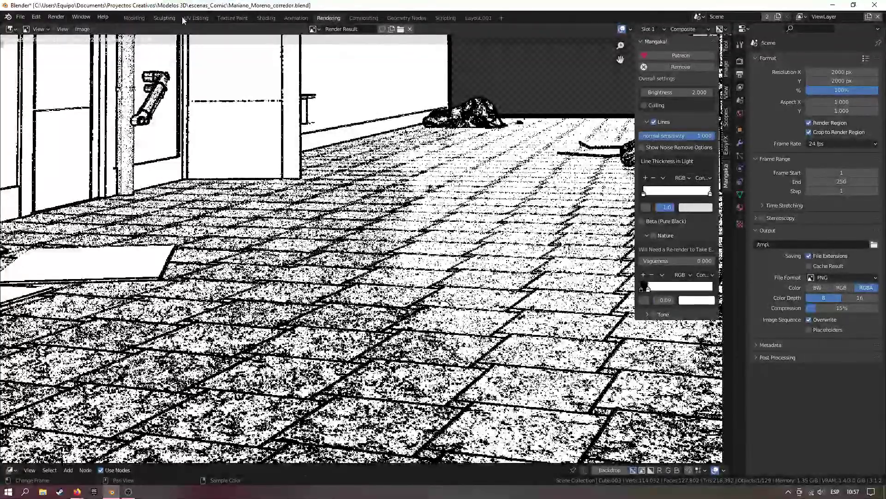
Display the Normal render pass in the Shading workspace's viewport and bring the floor tiles into close view
{"action": "left_click", "coordinate": [266, 18]}
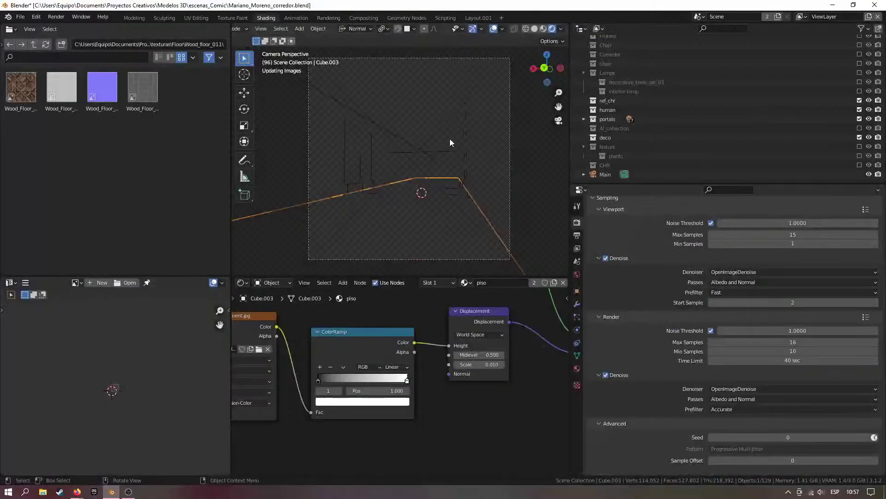
{"action": "left_click", "coordinate": [562, 30]}
{"action": "left_click", "coordinate": [525, 112]}
{"action": "left_click", "coordinate": [524, 113]}
{"action": "middle_click_drag", "start_coordinate": [403, 173], "coordinate": [406, 187]}
{"action": "key", "text": "shift+grave"}
{"action": "key", "text": "w"}
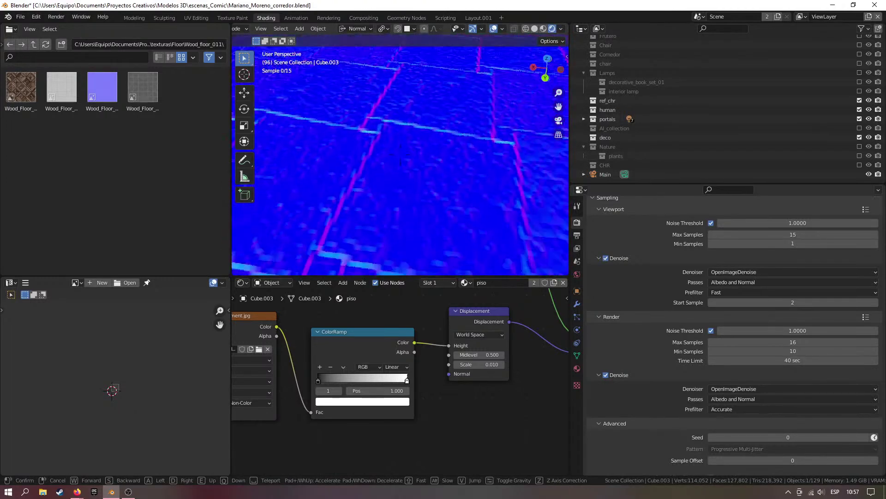
{"action": "left_click", "coordinate": [421, 159]}
{"action": "scroll", "coordinate": [420, 355], "scroll_direction": "up", "scroll_amount": 1}
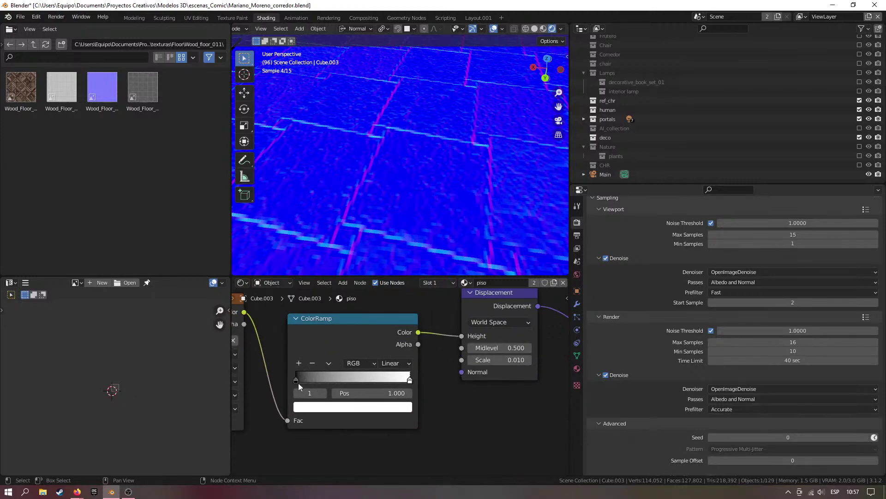
Try the displacement ColorRamp's black stop at 0.232, move its white stop to 0.859, and return the black stop to 0
{"action": "scroll", "coordinate": [299, 392], "scroll_direction": "down", "scroll_amount": 1}
{"action": "scroll", "coordinate": [354, 342], "scroll_direction": "up", "scroll_amount": 1}
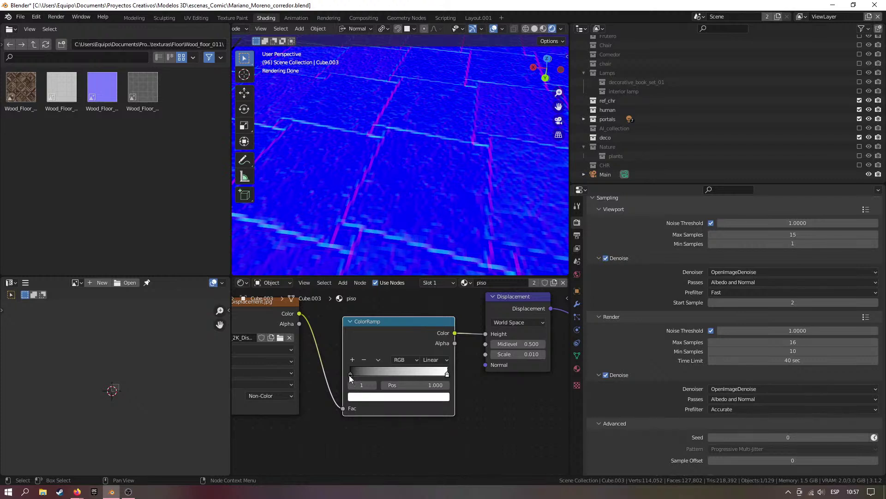
{"action": "left_click_drag", "start_coordinate": [350, 376], "coordinate": [375, 374]}
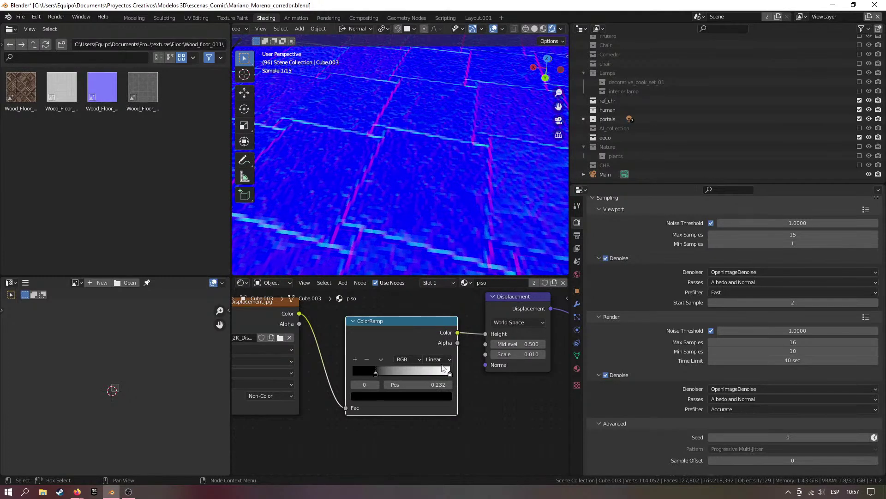
{"action": "left_click_drag", "start_coordinate": [450, 373], "coordinate": [436, 374]}
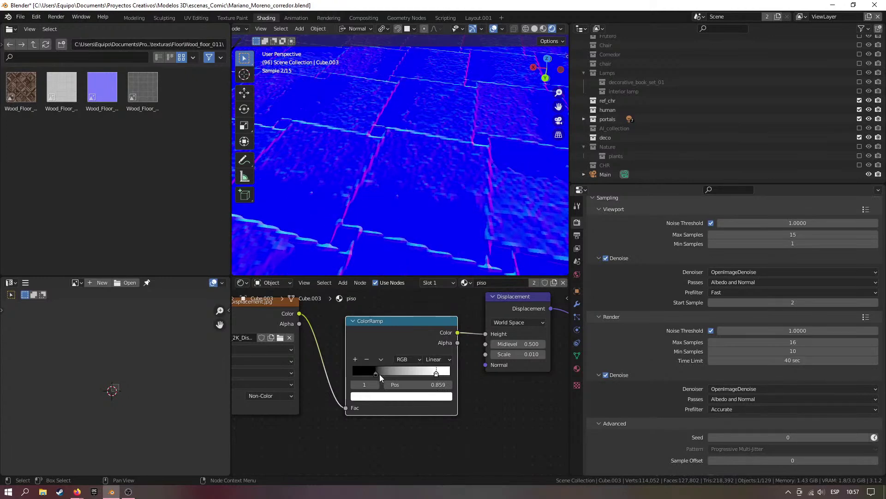
{"action": "left_click_drag", "start_coordinate": [382, 374], "coordinate": [334, 373]}
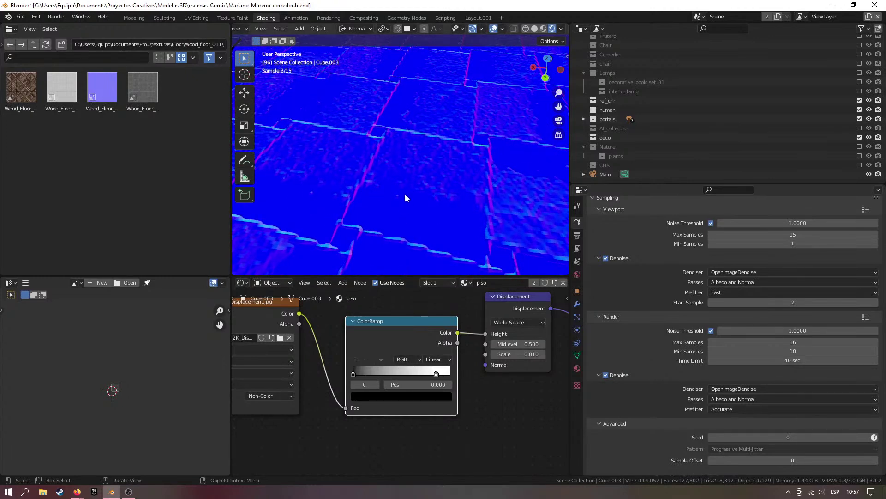
Try a Displacement scale of 0.005 on the floor material, then restore it to 0.01
{"action": "left_click", "coordinate": [524, 354]}
{"action": "left_click", "coordinate": [523, 356]}
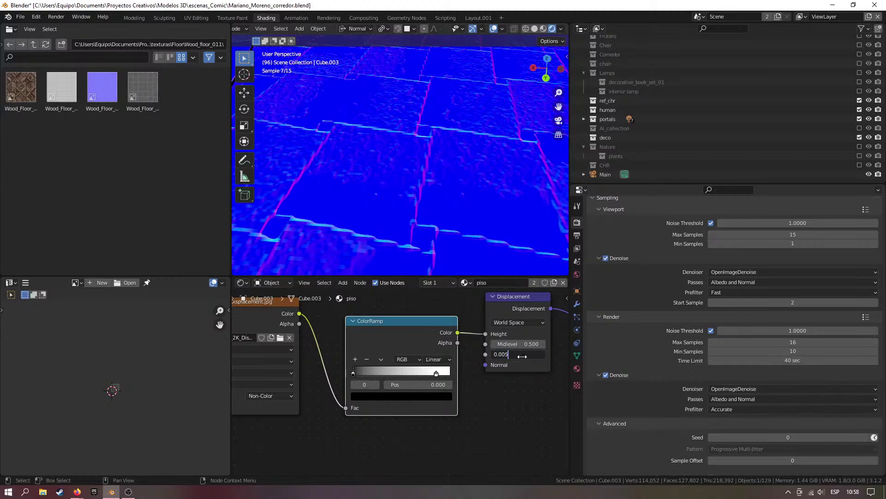
{"action": "key", "text": "Return"}
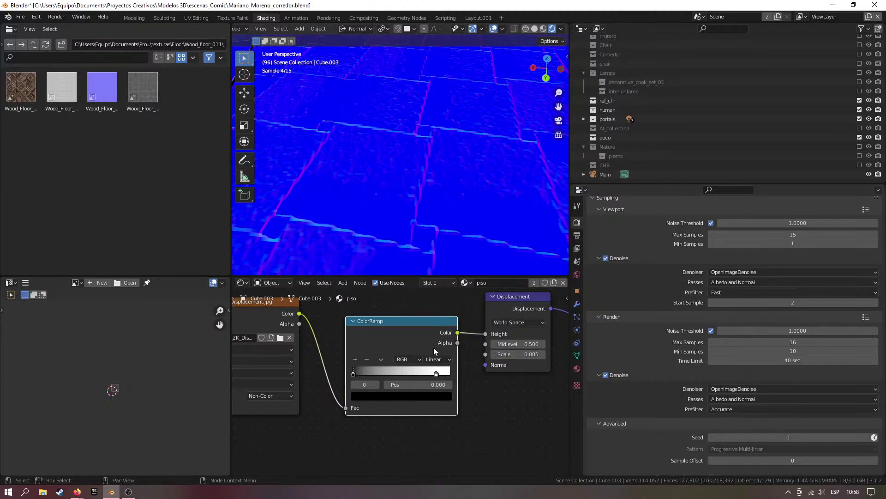
{"action": "left_click", "coordinate": [523, 355]}
{"action": "type", "text": "0"}
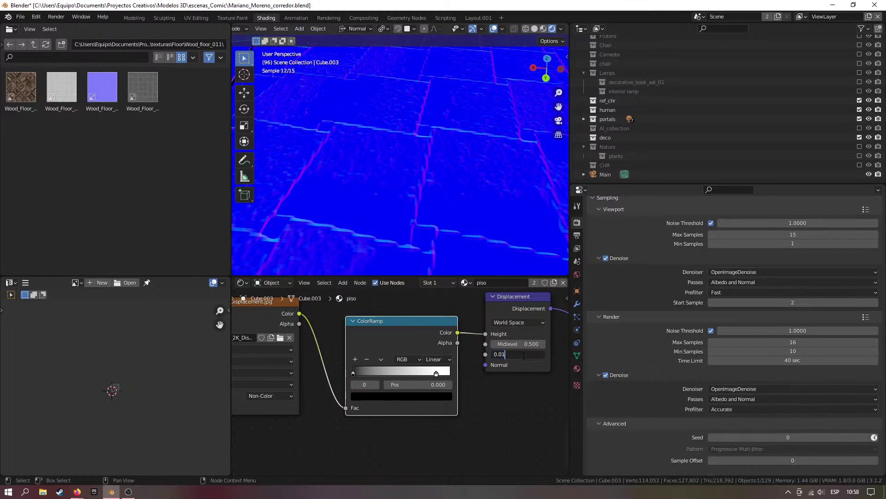
{"action": "type", "text": ".01"}
{"action": "key", "text": "Return"}
Darken the ColorRamp's white stop to a light grey with a value of 0.478 and check the floor tiles
{"action": "left_click", "coordinate": [437, 373]}
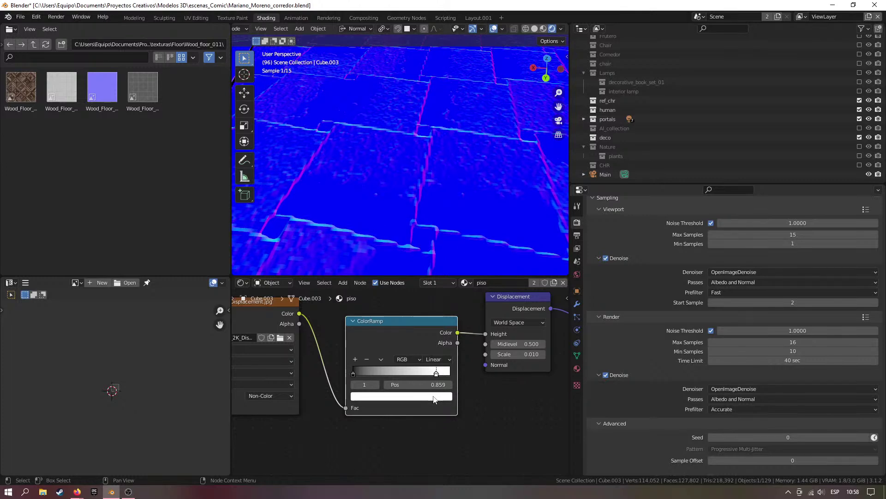
{"action": "left_click", "coordinate": [434, 397]}
{"action": "left_click_drag", "start_coordinate": [431, 263], "coordinate": [432, 281]}
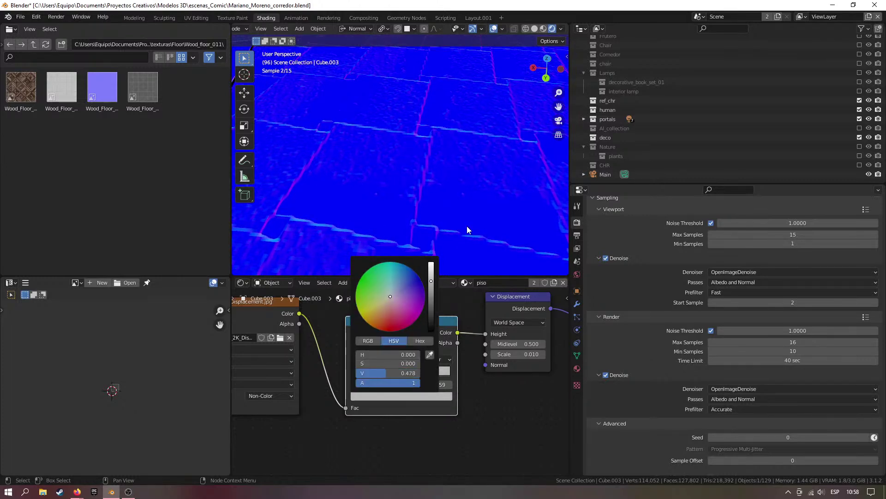
{"action": "scroll", "coordinate": [430, 156], "scroll_direction": "down", "scroll_amount": 5}
{"action": "scroll", "coordinate": [424, 168], "scroll_direction": "up", "scroll_amount": 2}
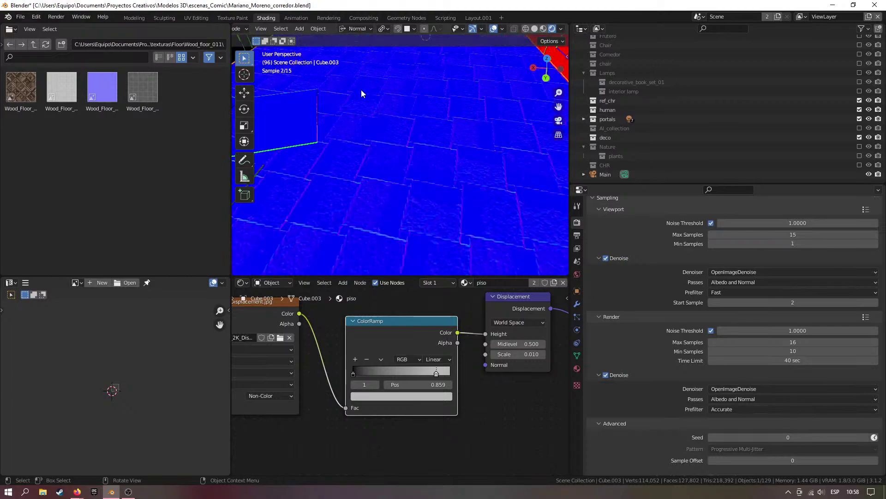
Render the corridor again in the Rendering workspace and bring the whole image into view
{"action": "left_click", "coordinate": [337, 17]}
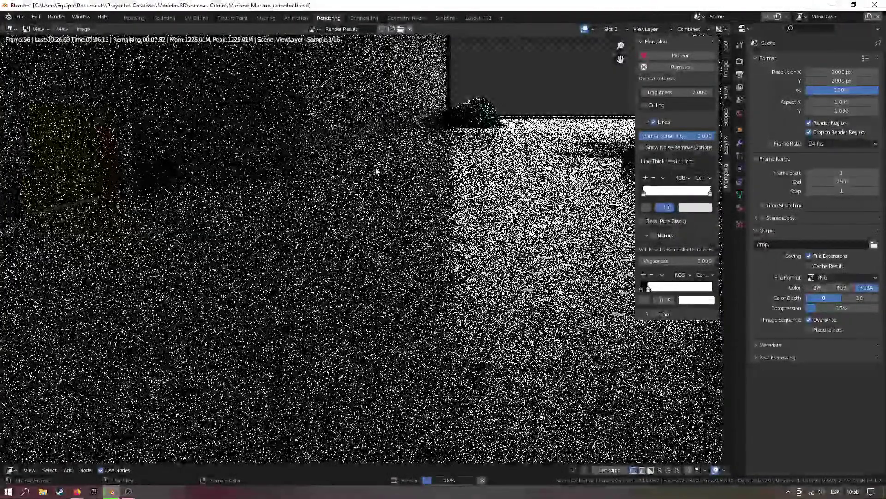
{"action": "scroll", "coordinate": [383, 164], "scroll_direction": "down", "scroll_amount": 5}
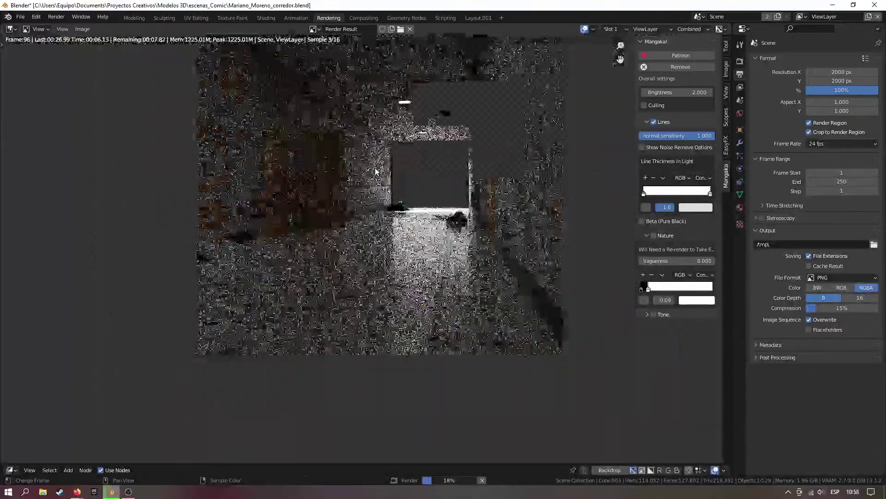
{"action": "scroll", "coordinate": [393, 157], "scroll_direction": "up", "scroll_amount": 2}
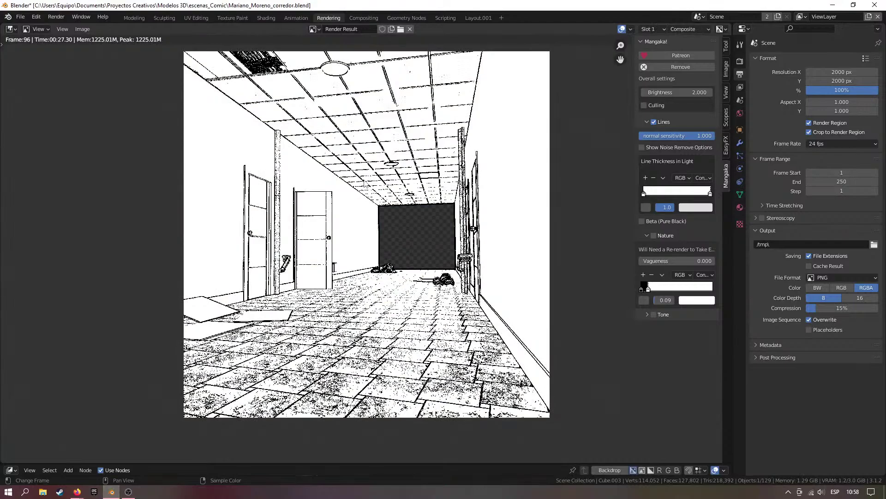
{"action": "scroll", "coordinate": [369, 226], "scroll_direction": "down", "scroll_amount": 1}
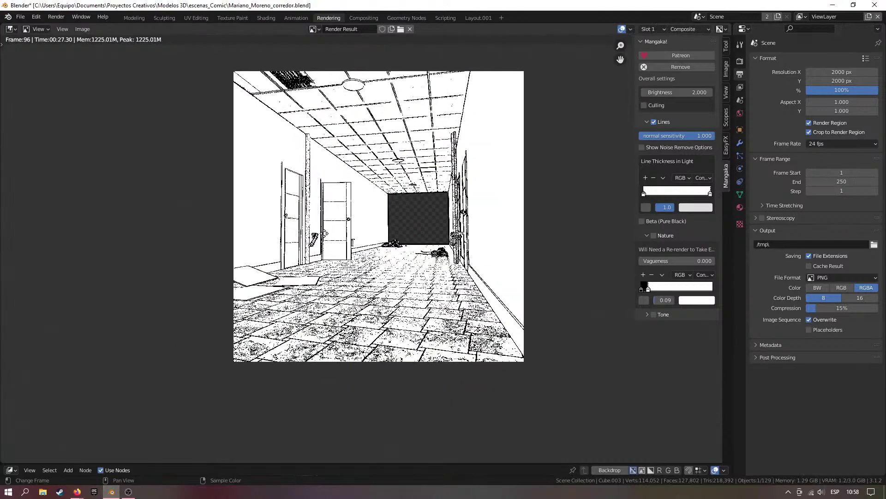
Examine the floor in the new render at several magnifications, checking tile speckles and grout lines from foreground to far end
{"action": "scroll", "coordinate": [342, 330], "scroll_direction": "up", "scroll_amount": 6}
{"action": "middle_click_drag", "start_coordinate": [439, 363], "coordinate": [383, 303]}
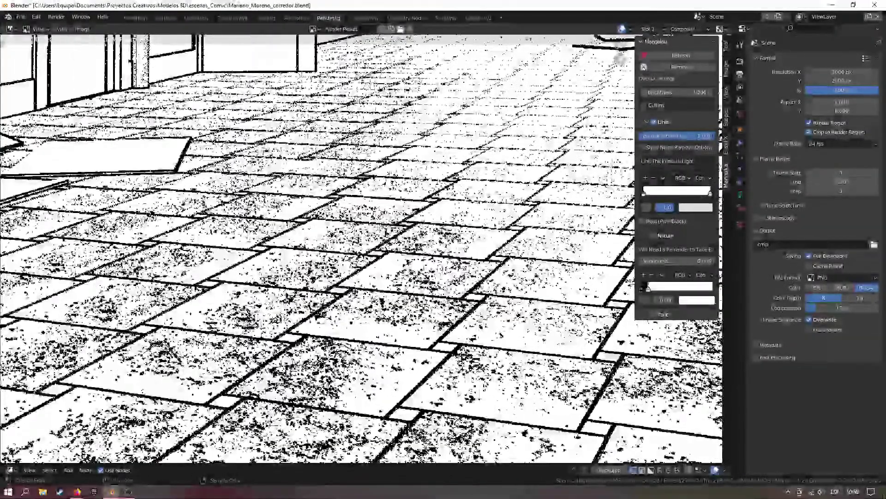
{"action": "scroll", "coordinate": [360, 250], "scroll_direction": "down", "scroll_amount": 5}
{"action": "scroll", "coordinate": [360, 249], "scroll_direction": "up", "scroll_amount": 6}
{"action": "scroll", "coordinate": [360, 249], "scroll_direction": "down", "scroll_amount": 5}
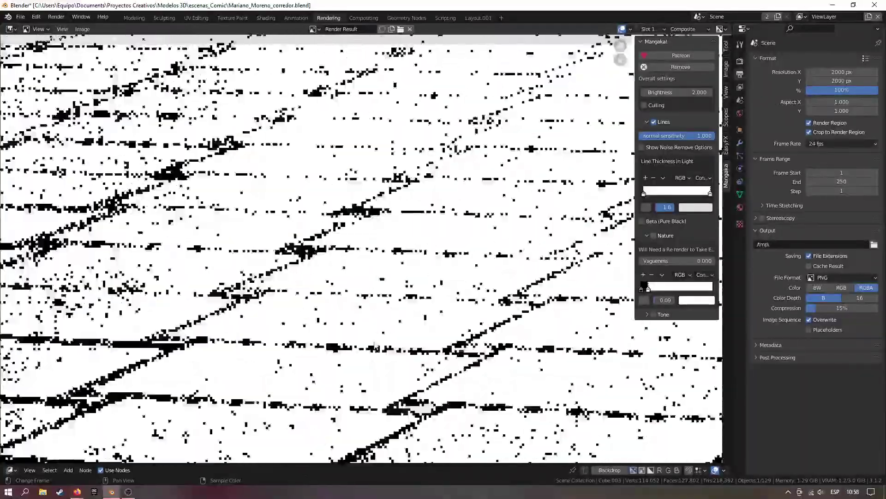
{"action": "scroll", "coordinate": [360, 249], "scroll_direction": "up", "scroll_amount": 6}
{"action": "scroll", "coordinate": [360, 249], "scroll_direction": "down", "scroll_amount": 6}
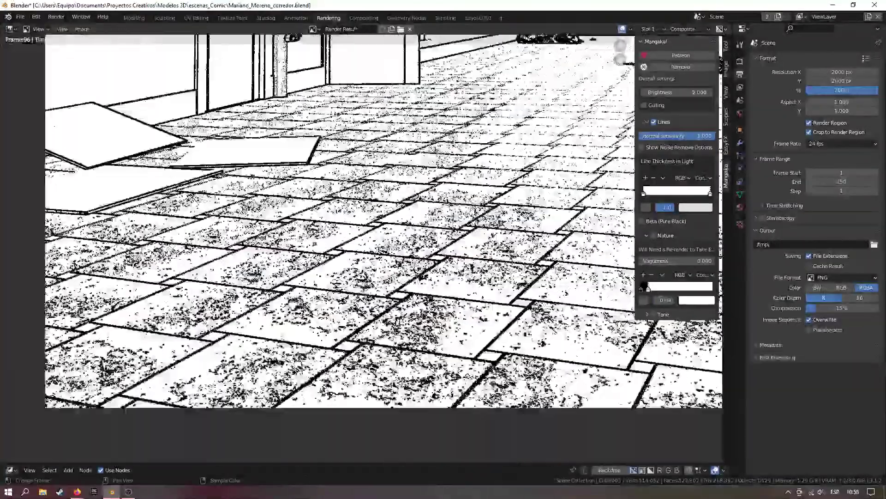
{"action": "scroll", "coordinate": [392, 306], "scroll_direction": "up", "scroll_amount": 4}
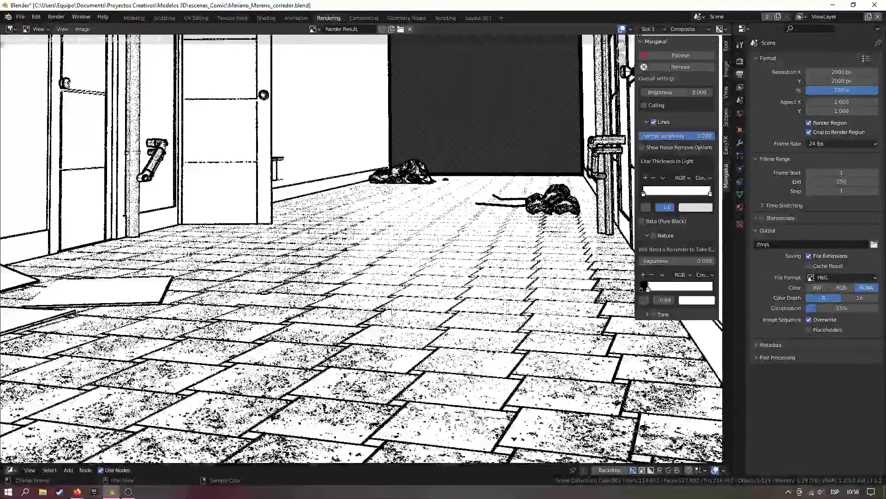
{"action": "scroll", "coordinate": [392, 306], "scroll_direction": "down", "scroll_amount": 3}
{"action": "scroll", "coordinate": [415, 305], "scroll_direction": "up", "scroll_amount": 2}
{"action": "scroll", "coordinate": [424, 306], "scroll_direction": "up", "scroll_amount": 2}
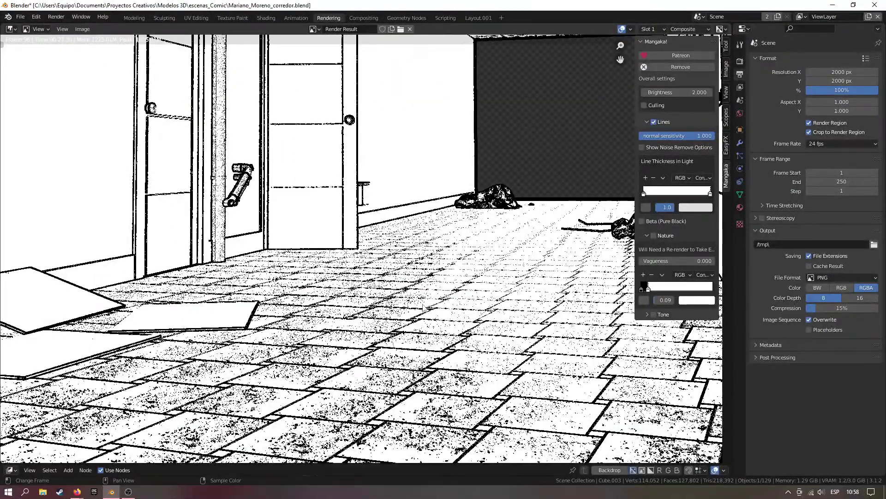
Return to the Shading workspace and try the ColorRamp's light stop at 0.718 with a Displacement scale of 0.1
{"action": "left_click", "coordinate": [266, 17]}
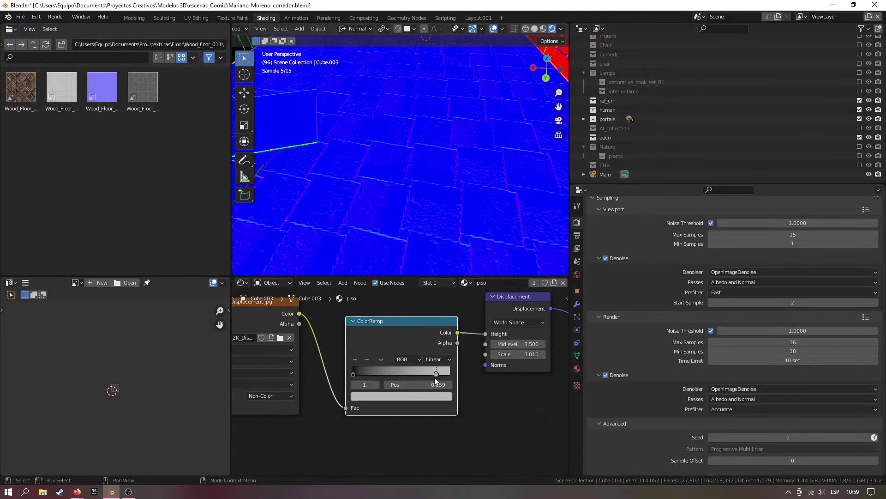
{"action": "mouse_move", "coordinate": [436, 376]}
{"action": "left_mouse_down"}
{"action": "mouse_move", "coordinate": [397, 374]}
{"action": "mouse_move", "coordinate": [422, 374]}
{"action": "left_mouse_up"}
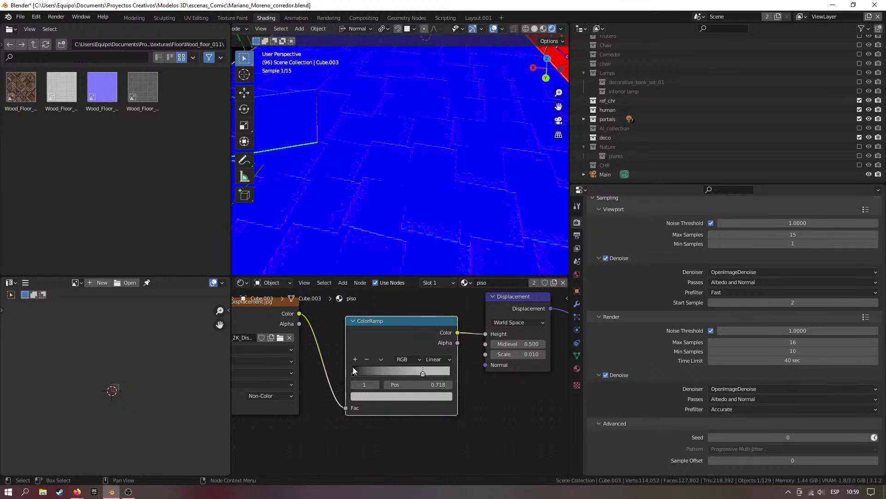
{"action": "left_click", "coordinate": [353, 374]}
{"action": "left_click", "coordinate": [517, 354]}
{"action": "type", "text": "0."}
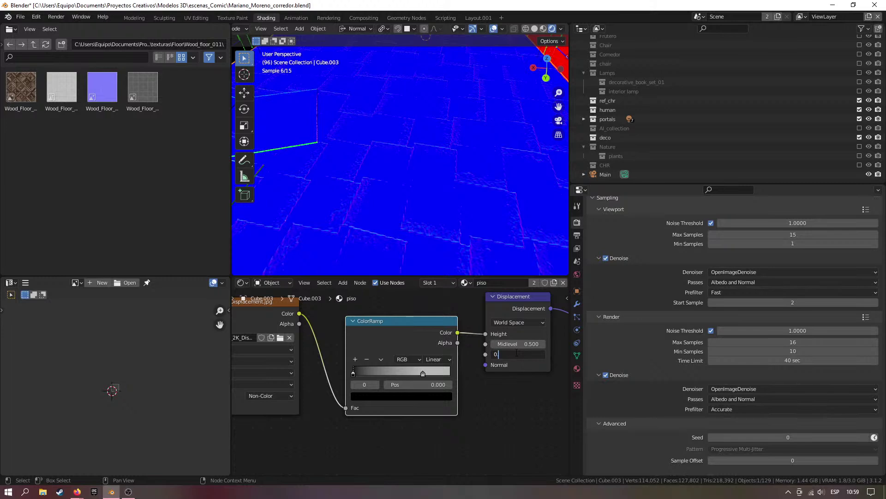
{"action": "type", "text": "1"}
{"action": "key", "text": "Return"}
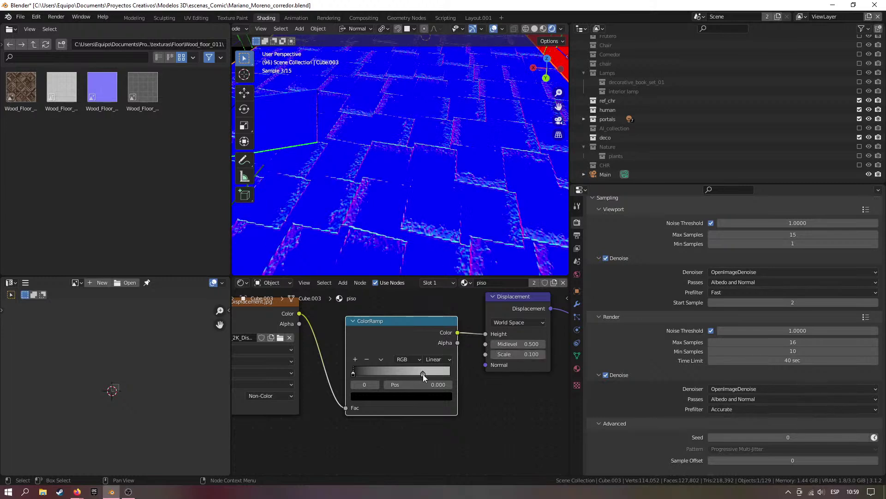
Darken the ColorRamp's light stop to a medium grey and move it to position 1.000
{"action": "left_click", "coordinate": [423, 373]}
{"action": "left_click", "coordinate": [432, 395]}
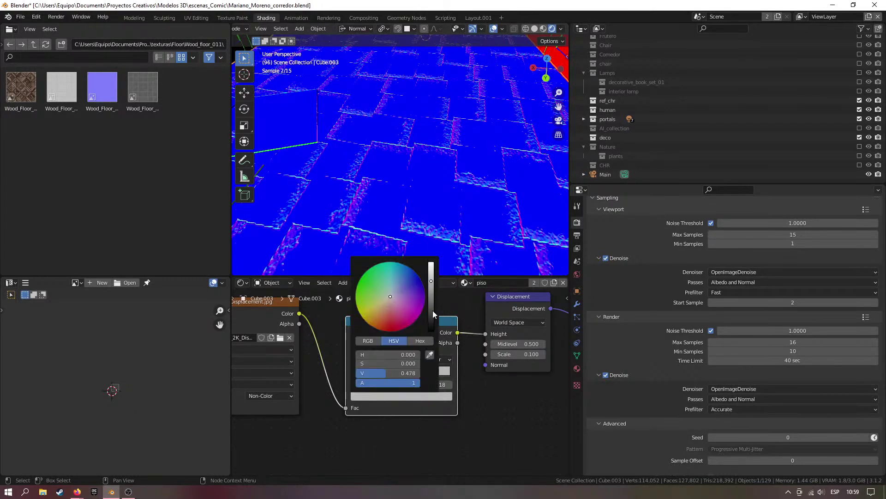
{"action": "mouse_move", "coordinate": [431, 282]}
{"action": "left_mouse_down"}
{"action": "mouse_move", "coordinate": [431, 301]}
{"action": "mouse_move", "coordinate": [432, 294]}
{"action": "left_mouse_up"}
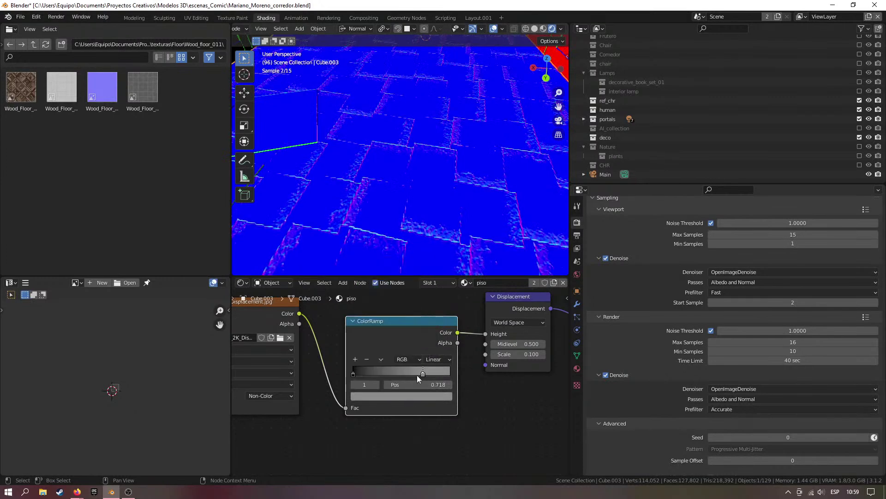
{"action": "left_click_drag", "start_coordinate": [427, 369], "coordinate": [452, 368]}
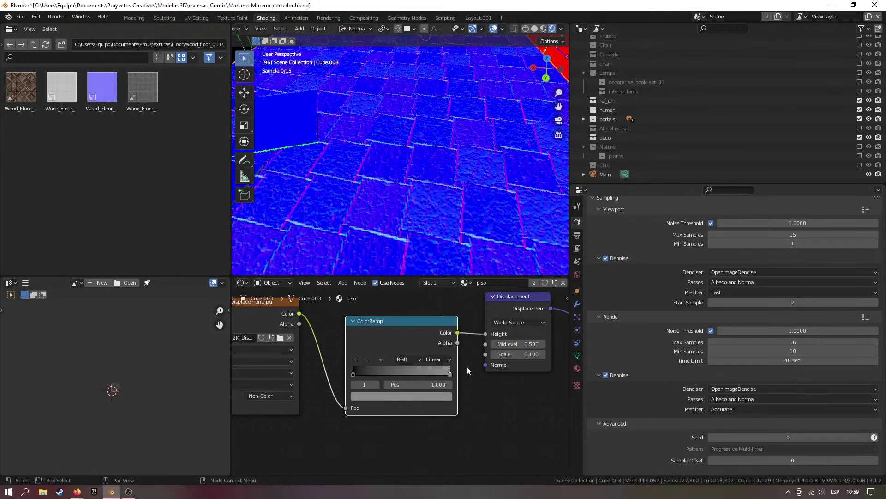
Try a Displacement scale of 0.05 on the floor material, then set it to 0.008
{"action": "left_click", "coordinate": [527, 354]}
{"action": "type", "text": "0.0"}
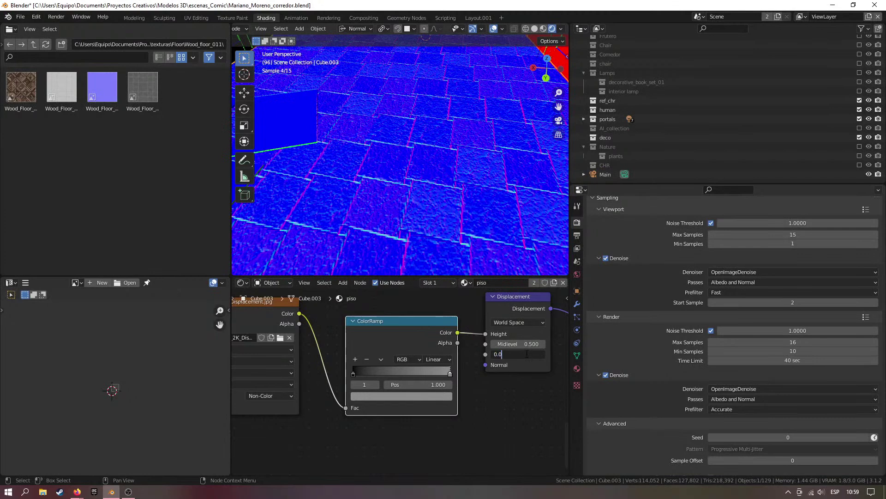
{"action": "type", "text": "5"}
{"action": "key", "text": "Return"}
{"action": "left_click", "coordinate": [526, 353]}
{"action": "type", "text": "0.008"}
{"action": "key", "text": "Return"}
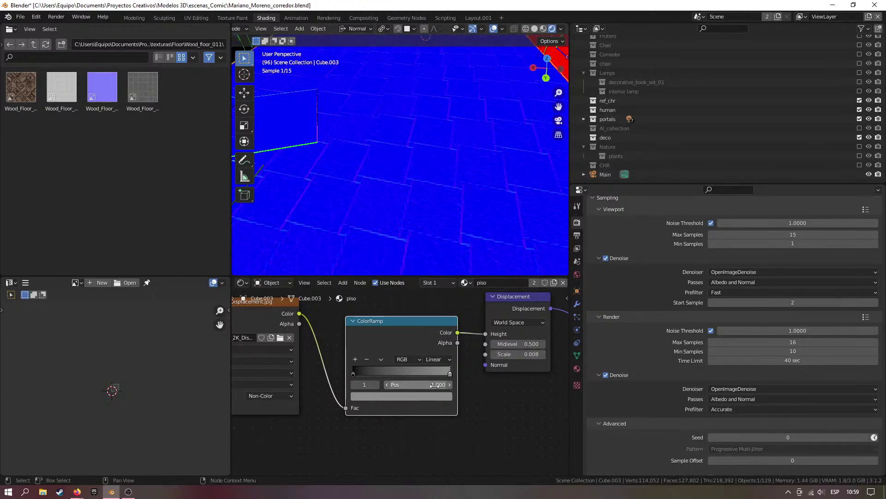
Move the ColorRamp's grey stop to position 0.918 and check the floor's normals over a wider area
{"action": "mouse_move", "coordinate": [450, 372]}
{"action": "left_mouse_down"}
{"action": "mouse_move", "coordinate": [425, 376]}
{"action": "mouse_move", "coordinate": [439, 376]}
{"action": "left_mouse_up"}
{"action": "scroll", "coordinate": [402, 171], "scroll_direction": "down", "scroll_amount": 4}
{"action": "scroll", "coordinate": [400, 167], "scroll_direction": "up", "scroll_amount": 3}
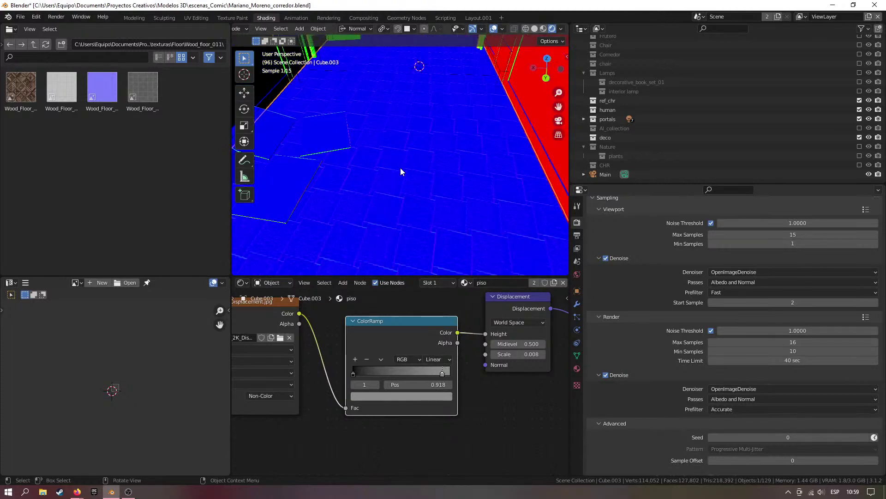
Re-render the corridor in the Rendering workspace with the adjusted floor displacement and view the comic result
{"action": "left_click", "coordinate": [335, 18]}
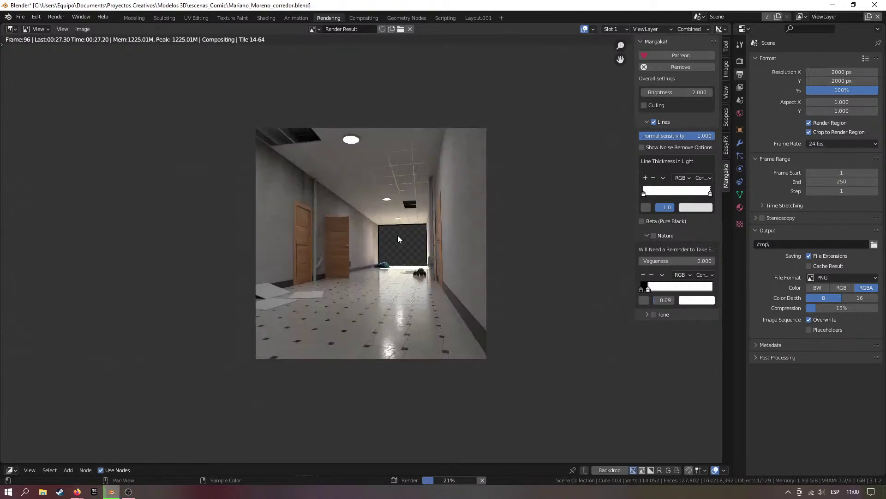
{"action": "scroll", "coordinate": [392, 235], "scroll_direction": "up", "scroll_amount": 6}
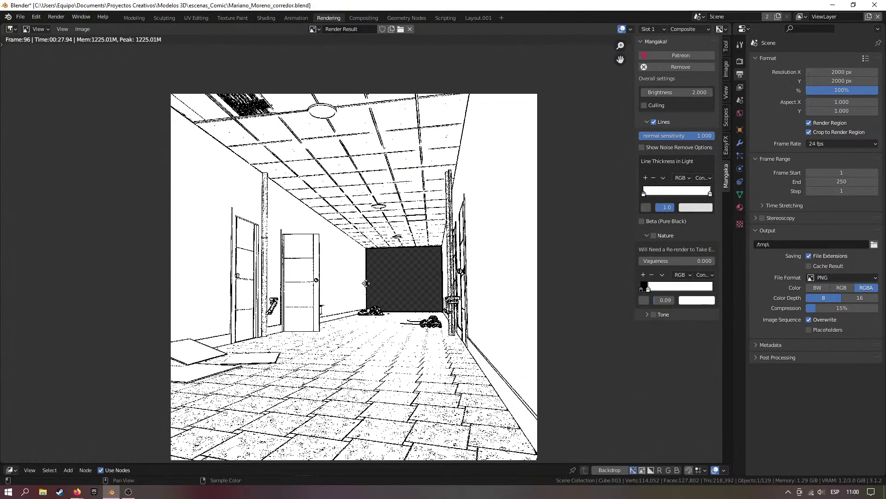
{"action": "scroll", "coordinate": [367, 287], "scroll_direction": "down", "scroll_amount": 4}
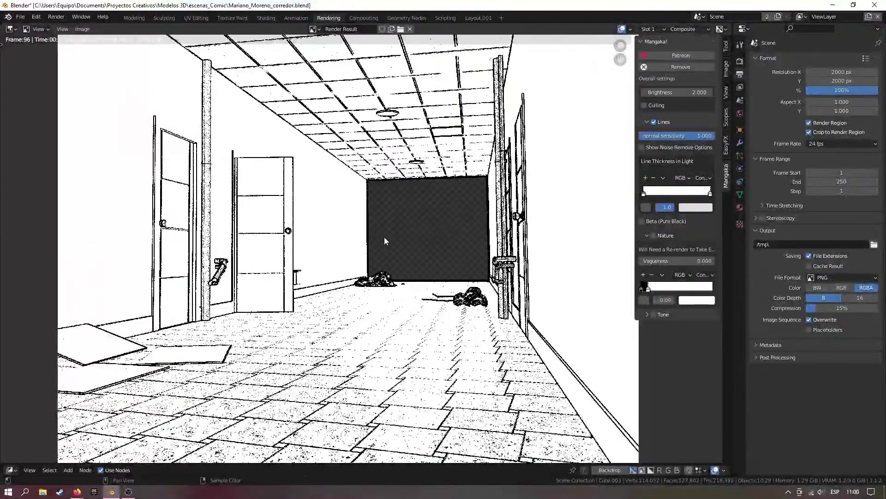
Inspect the re-rendered floor up close and from a distance, checking the remaining speckles and the tile outlines
{"action": "scroll", "coordinate": [384, 236], "scroll_direction": "down", "scroll_amount": 2}
{"action": "middle_click_drag", "start_coordinate": [384, 236], "coordinate": [395, 210]}
{"action": "scroll", "coordinate": [360, 249], "scroll_direction": "up", "scroll_amount": 4}
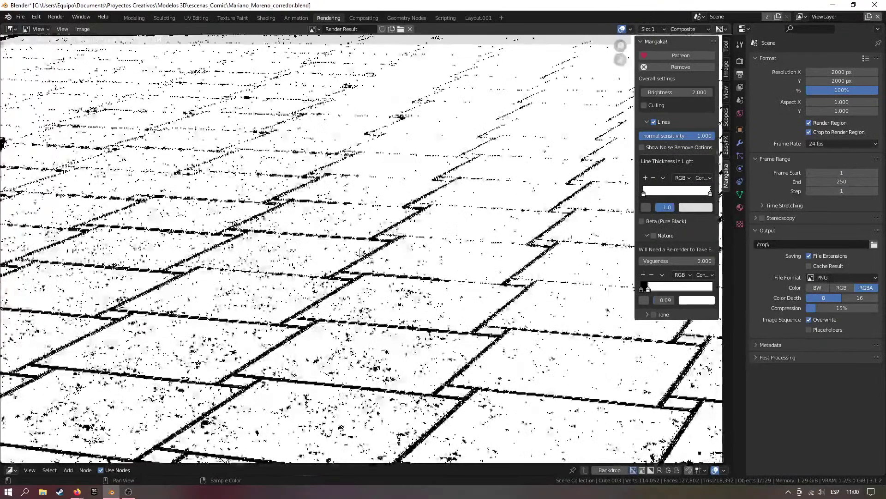
{"action": "scroll", "coordinate": [361, 250], "scroll_direction": "down", "scroll_amount": 5}
{"action": "middle_click_drag", "start_coordinate": [359, 251], "coordinate": [388, 283]}
{"action": "scroll", "coordinate": [387, 273], "scroll_direction": "up", "scroll_amount": 3}
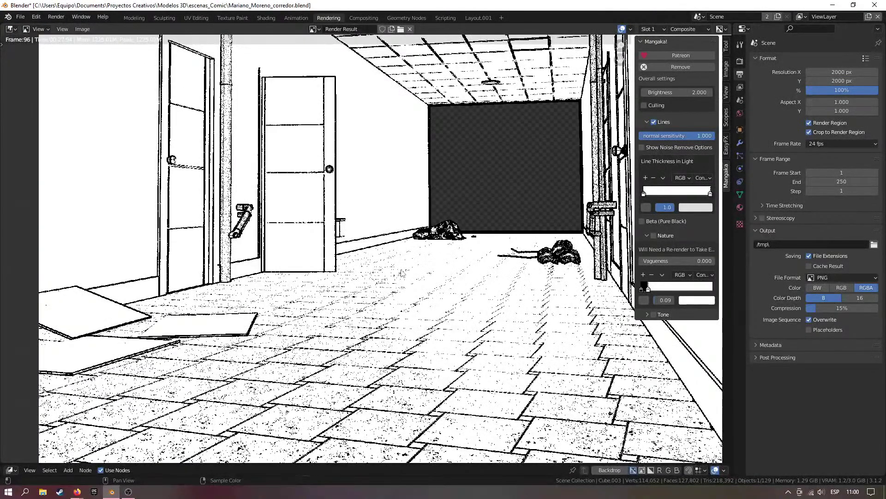
{"action": "scroll", "coordinate": [383, 293], "scroll_direction": "down", "scroll_amount": 4}
{"action": "scroll", "coordinate": [471, 262], "scroll_direction": "up", "scroll_amount": 4}
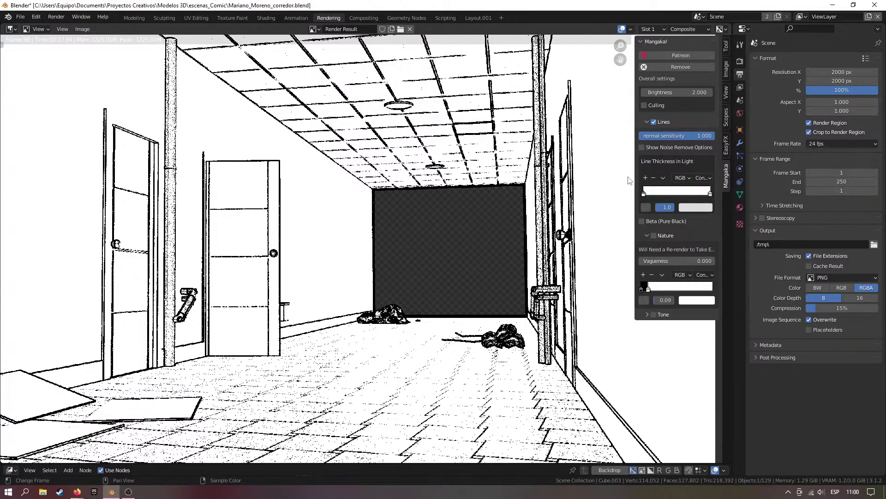
Inspect the comic render's foreground floor tiles and the debris at the far end of the corridor
{"action": "middle_click_drag", "start_coordinate": [428, 231], "coordinate": [390, 212]}
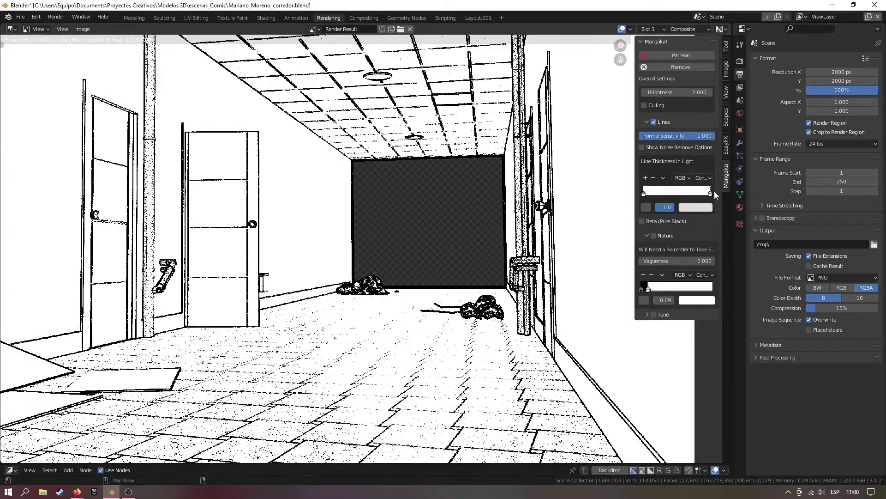
{"action": "scroll", "coordinate": [233, 248], "scroll_direction": "up", "scroll_amount": 7}
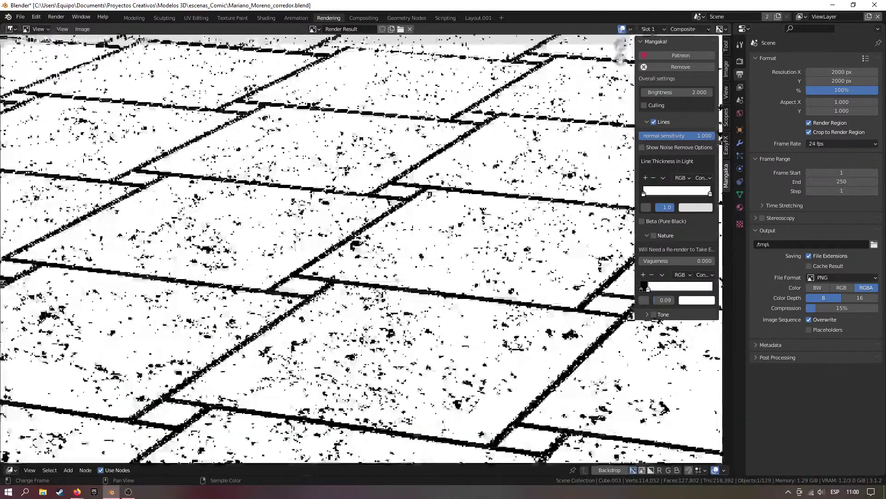
{"action": "scroll", "coordinate": [277, 231], "scroll_direction": "down", "scroll_amount": 5}
{"action": "middle_click_drag", "start_coordinate": [296, 185], "coordinate": [277, 369]}
{"action": "scroll", "coordinate": [411, 213], "scroll_direction": "up", "scroll_amount": 5}
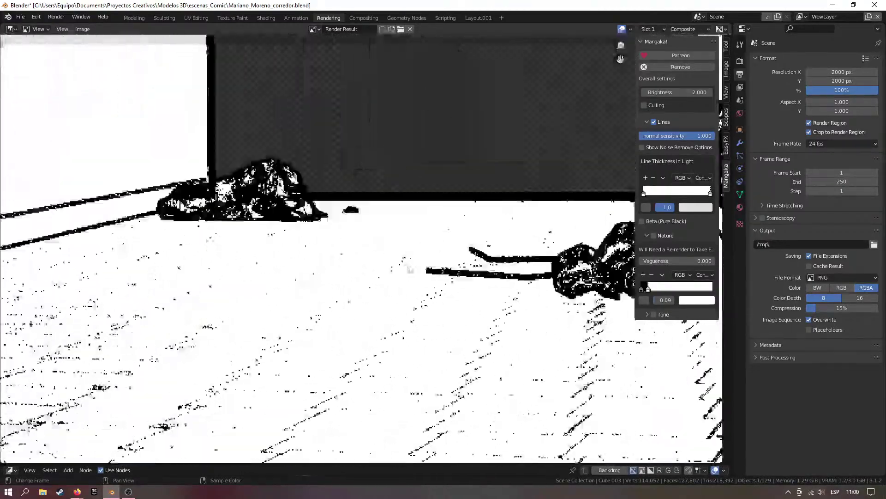
Display the ViewLayer's Combined pass and examine the light reflected on the corridor floor
{"action": "left_click", "coordinate": [702, 31]}
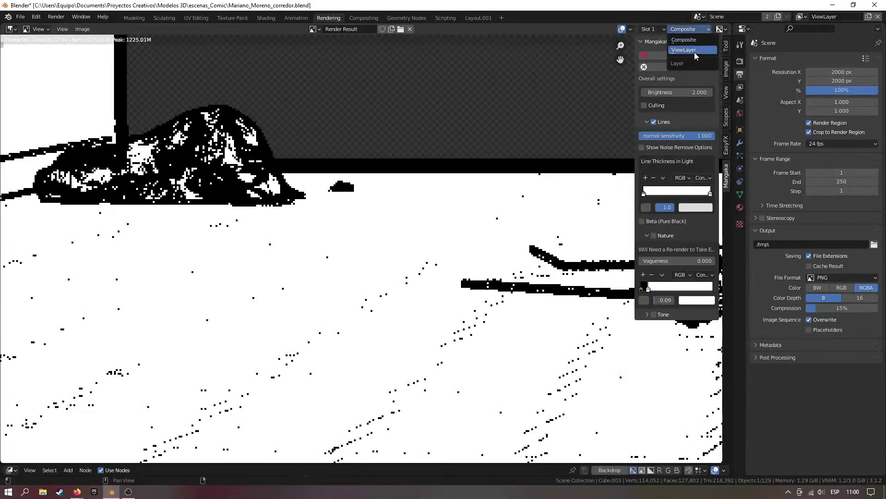
{"action": "left_click", "coordinate": [695, 50]}
{"action": "scroll", "coordinate": [318, 272], "scroll_direction": "down", "scroll_amount": 2}
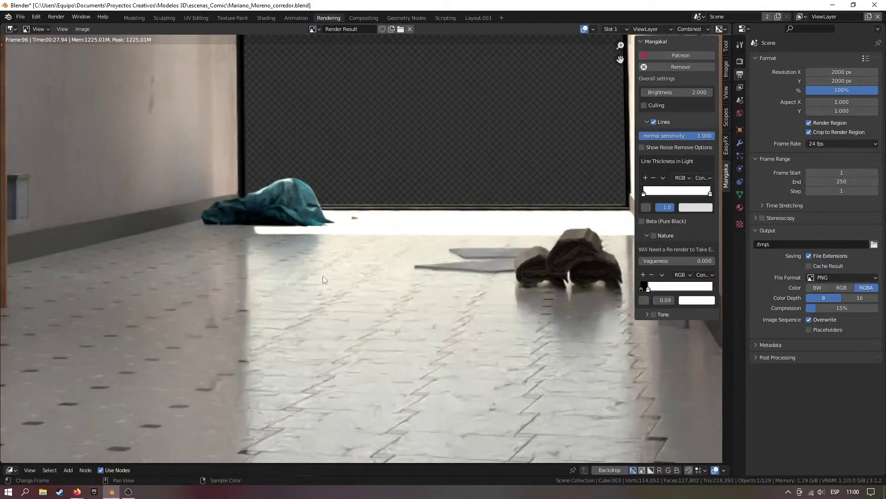
{"action": "scroll", "coordinate": [318, 272], "scroll_direction": "down", "scroll_amount": 3}
{"action": "scroll", "coordinate": [438, 171], "scroll_direction": "up", "scroll_amount": 2}
{"action": "scroll", "coordinate": [429, 198], "scroll_direction": "down", "scroll_amount": 3}
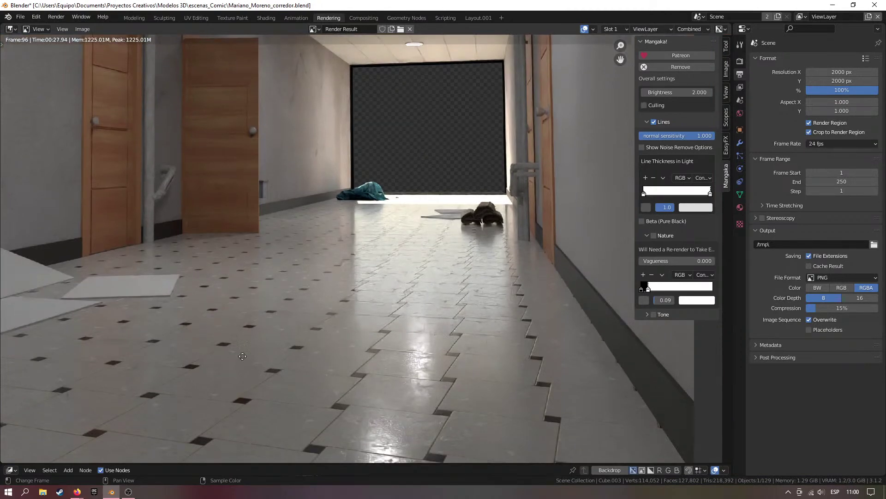
{"action": "middle_click_drag", "start_coordinate": [241, 357], "coordinate": [435, 289]}
{"action": "scroll", "coordinate": [565, 69], "scroll_direction": "down", "scroll_amount": 1}
{"action": "middle_click_drag", "start_coordinate": [568, 65], "coordinate": [397, 162]}
{"action": "scroll", "coordinate": [431, 179], "scroll_direction": "up", "scroll_amount": 3}
Switch the render back to the Composite result and examine the floor's line work across the lit area
{"action": "left_click", "coordinate": [684, 31]}
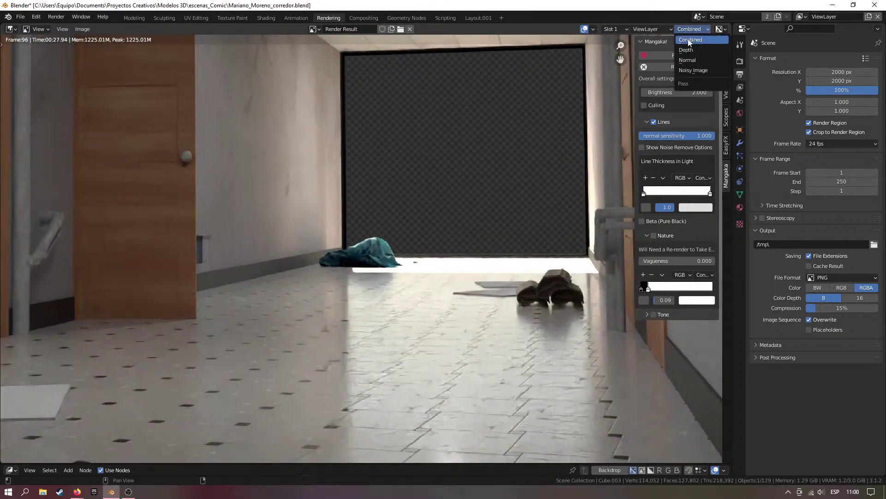
{"action": "left_click", "coordinate": [664, 30]}
{"action": "left_click", "coordinate": [646, 41]}
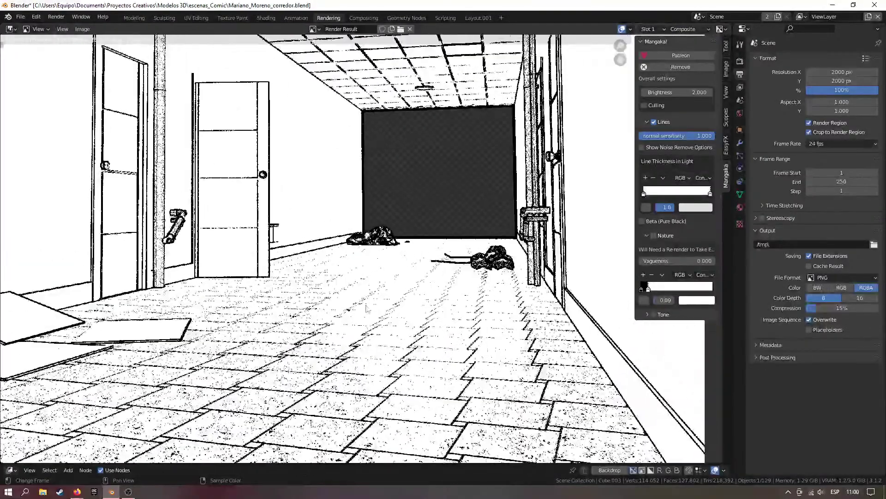
{"action": "scroll", "coordinate": [433, 266], "scroll_direction": "down", "scroll_amount": 2}
{"action": "scroll", "coordinate": [430, 266], "scroll_direction": "up", "scroll_amount": 5}
{"action": "middle_click_drag", "start_coordinate": [430, 266], "coordinate": [507, 119]}
{"action": "scroll", "coordinate": [344, 242], "scroll_direction": "down", "scroll_amount": 5}
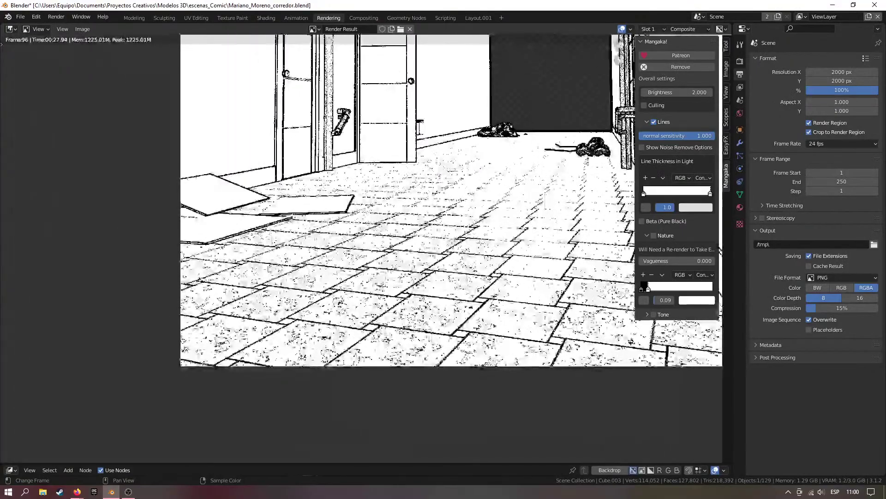
{"action": "scroll", "coordinate": [238, 308], "scroll_direction": "up", "scroll_amount": 5}
{"action": "scroll", "coordinate": [236, 307], "scroll_direction": "down", "scroll_amount": 2}
{"action": "scroll", "coordinate": [277, 296], "scroll_direction": "down", "scroll_amount": 2}
{"action": "scroll", "coordinate": [344, 289], "scroll_direction": "up", "scroll_amount": 2}
{"action": "scroll", "coordinate": [344, 289], "scroll_direction": "down", "scroll_amount": 4}
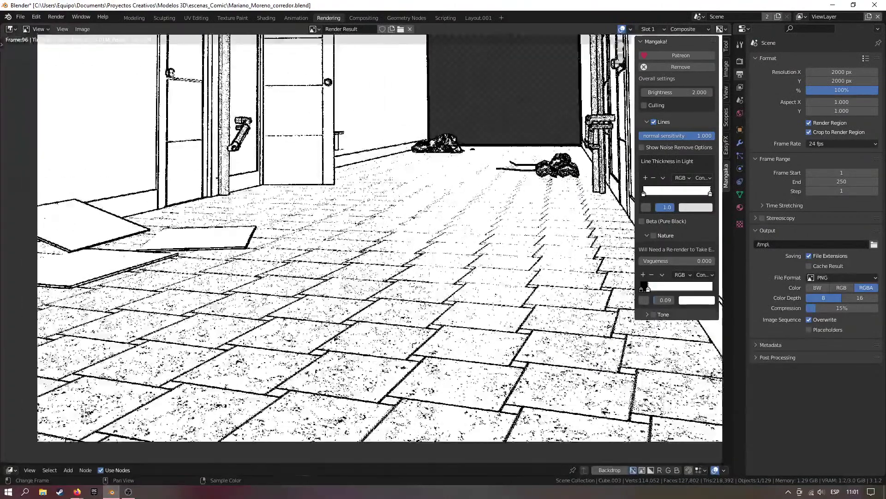
Try the light grey stop of the Line Thickness in Light ramp at position 0.1 and check the floor lines
{"action": "left_click_drag", "start_coordinate": [710, 195], "coordinate": [656, 194]}
{"action": "middle_click_drag", "start_coordinate": [486, 149], "coordinate": [465, 164]}
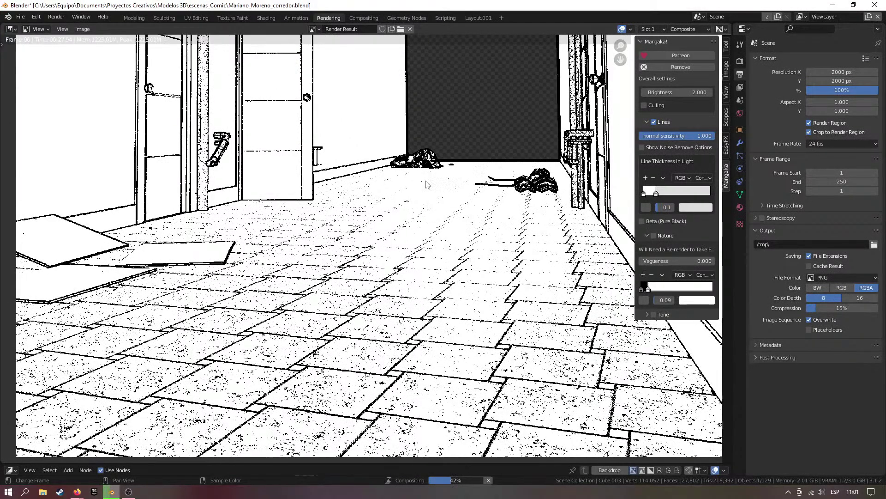
{"action": "scroll", "coordinate": [428, 218], "scroll_direction": "down", "scroll_amount": 3}
{"action": "middle_click_drag", "start_coordinate": [363, 248], "coordinate": [463, 185]}
{"action": "scroll", "coordinate": [463, 185], "scroll_direction": "up", "scroll_amount": 6}
{"action": "scroll", "coordinate": [411, 221], "scroll_direction": "down", "scroll_amount": 4}
{"action": "middle_click_drag", "start_coordinate": [410, 221], "coordinate": [325, 272]}
{"action": "scroll", "coordinate": [394, 232], "scroll_direction": "up", "scroll_amount": 3}
{"action": "scroll", "coordinate": [386, 237], "scroll_direction": "down", "scroll_amount": 3}
{"action": "middle_click_drag", "start_coordinate": [386, 237], "coordinate": [420, 210]}
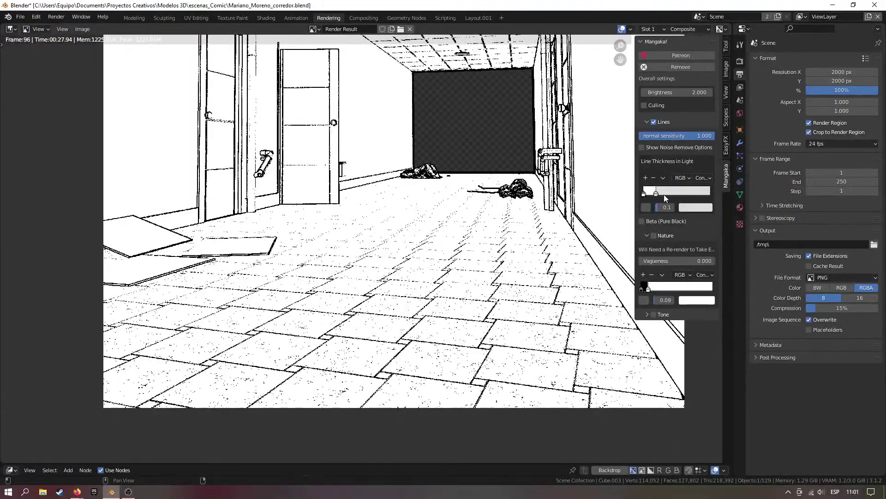
Darken the Line Thickness in Light ramp's grey stop to black and move it to position 0.8
{"action": "left_click", "coordinate": [691, 207]}
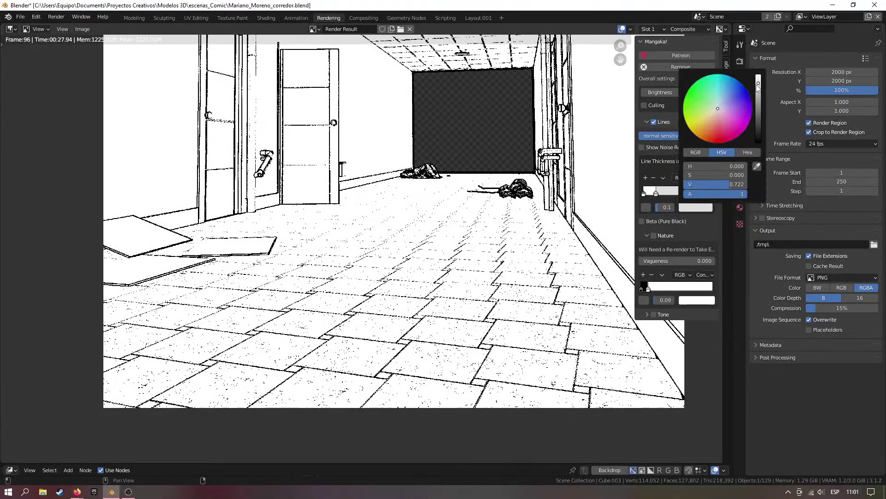
{"action": "left_click_drag", "start_coordinate": [758, 88], "coordinate": [758, 141]}
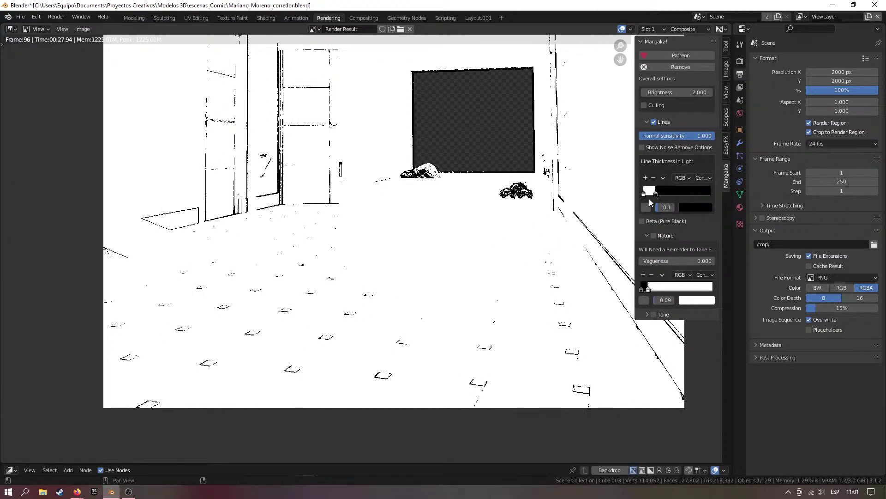
{"action": "left_click_drag", "start_coordinate": [657, 196], "coordinate": [702, 195]}
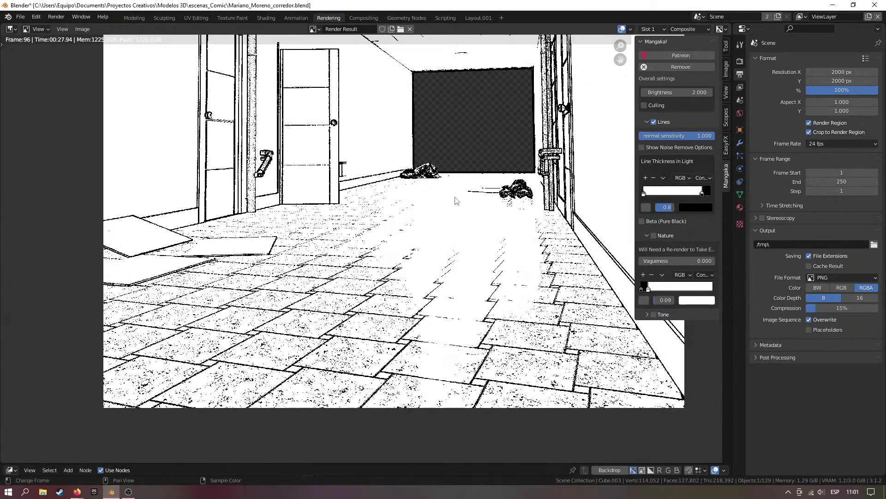
Set the HSV value of the Line Thickness in Light ramp's black stop to 2
{"action": "left_click", "coordinate": [696, 208]}
{"action": "left_click", "coordinate": [697, 209]}
{"action": "left_click", "coordinate": [696, 209]}
{"action": "left_click", "coordinate": [696, 209]}
{"action": "left_click", "coordinate": [696, 208]}
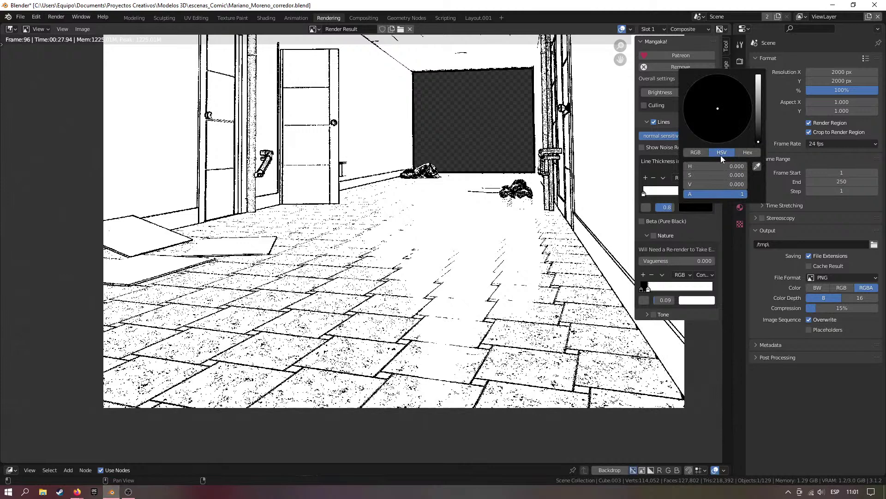
{"action": "left_click", "coordinate": [710, 183]}
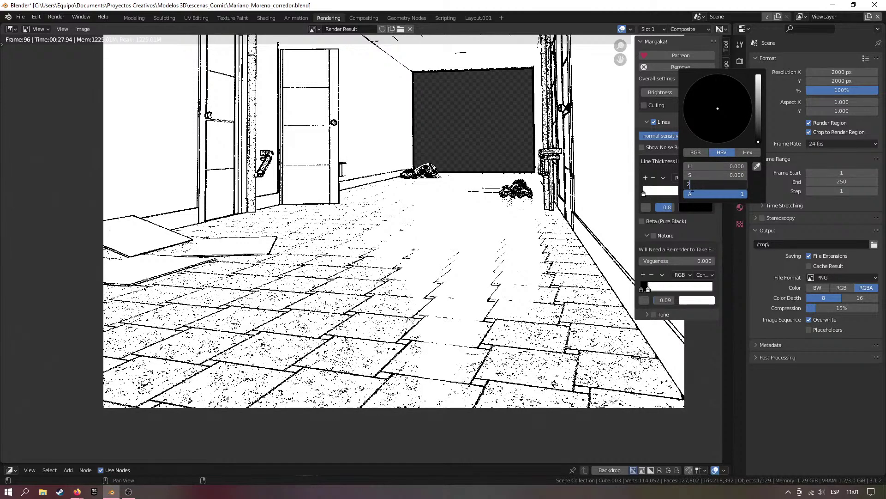
{"action": "type", "text": "2"}
{"action": "key", "text": "Return"}
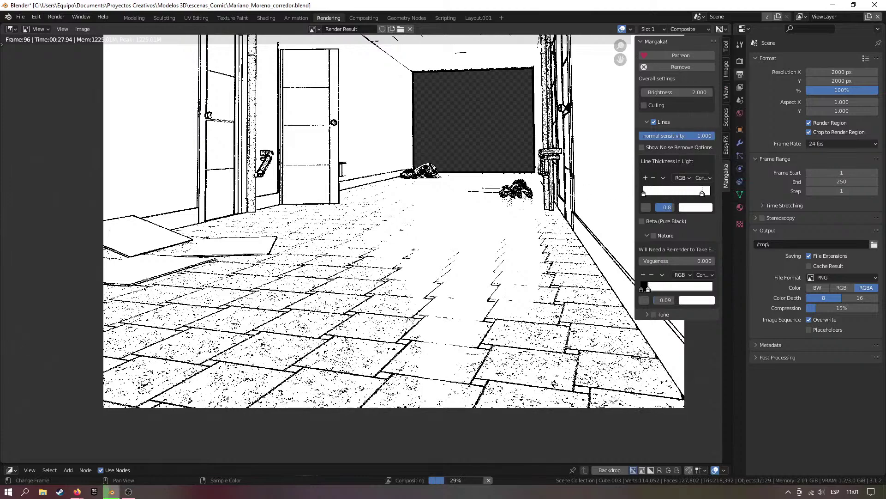
Examine the line thickness on the floor, doors and ceiling, both up close and across the whole corridor
{"action": "scroll", "coordinate": [430, 187], "scroll_direction": "down", "scroll_amount": 1}
{"action": "middle_click_drag", "start_coordinate": [430, 187], "coordinate": [360, 254]}
{"action": "scroll", "coordinate": [436, 242], "scroll_direction": "up", "scroll_amount": 2}
{"action": "scroll", "coordinate": [440, 270], "scroll_direction": "up", "scroll_amount": 1}
{"action": "scroll", "coordinate": [441, 270], "scroll_direction": "down", "scroll_amount": 1}
{"action": "scroll", "coordinate": [369, 257], "scroll_direction": "down", "scroll_amount": 1}
{"action": "scroll", "coordinate": [455, 267], "scroll_direction": "up", "scroll_amount": 4}
{"action": "middle_click_drag", "start_coordinate": [310, 311], "coordinate": [333, 290]}
{"action": "scroll", "coordinate": [449, 252], "scroll_direction": "down", "scroll_amount": 2}
{"action": "scroll", "coordinate": [334, 290], "scroll_direction": "down", "scroll_amount": 3}
{"action": "middle_click_drag", "start_coordinate": [435, 275], "coordinate": [402, 291]}
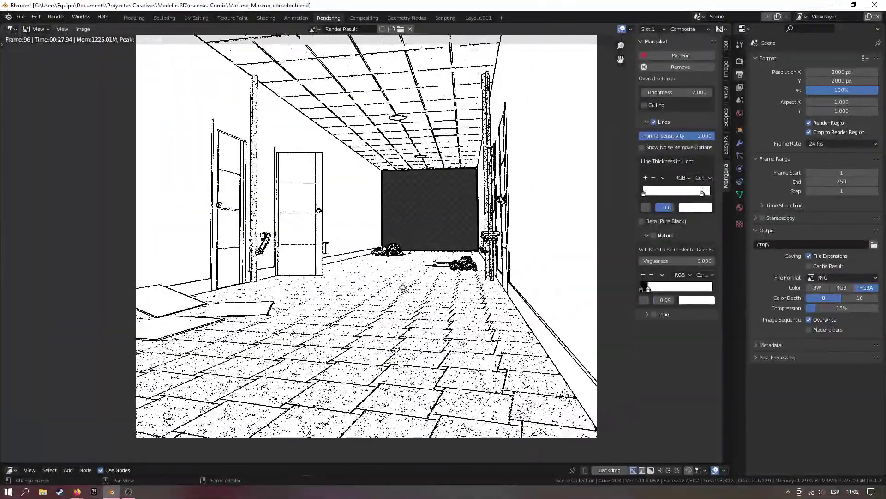
{"action": "scroll", "coordinate": [402, 290], "scroll_direction": "up", "scroll_amount": 2}
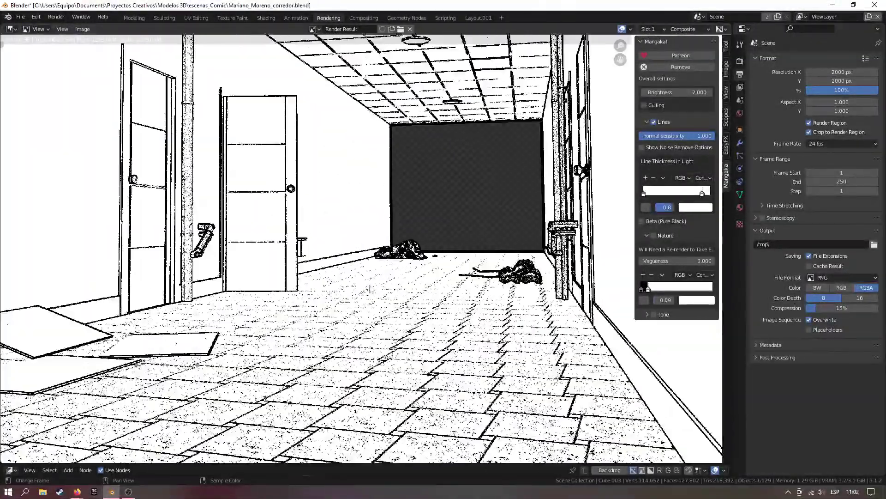
Enable Beta (Pure Black) and inspect the solid black shadows on the wall, pipe and door
{"action": "left_click", "coordinate": [642, 222]}
{"action": "scroll", "coordinate": [454, 235], "scroll_direction": "down", "scroll_amount": 3}
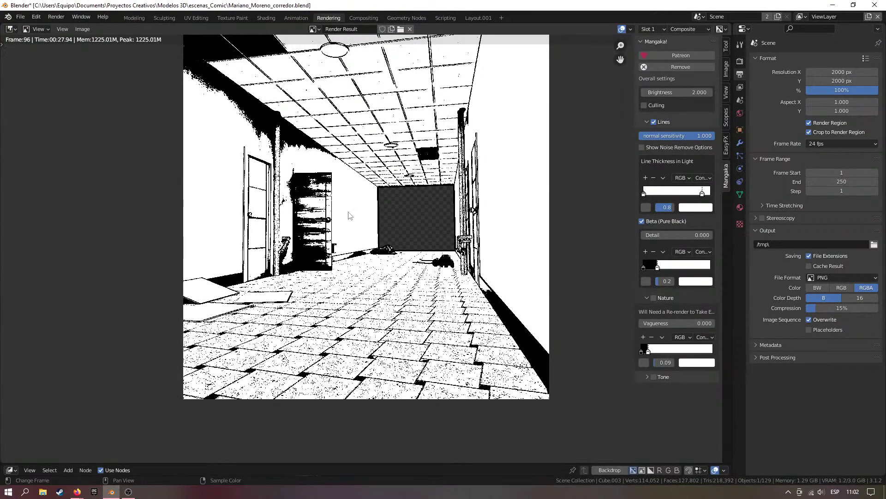
{"action": "middle_click_drag", "start_coordinate": [327, 219], "coordinate": [430, 225], "text": "alt"}
{"action": "scroll", "coordinate": [435, 220], "scroll_direction": "up", "scroll_amount": 3}
{"action": "scroll", "coordinate": [416, 231], "scroll_direction": "down", "scroll_amount": 3}
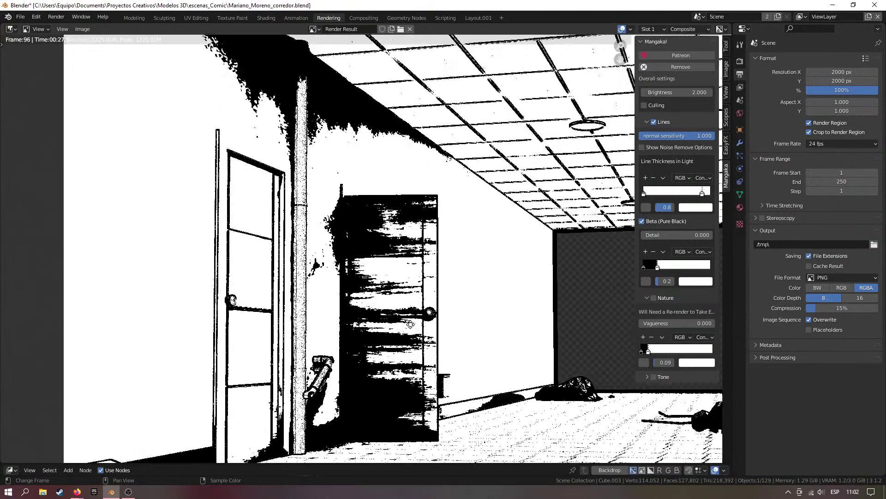
{"action": "scroll", "coordinate": [391, 243], "scroll_direction": "up", "scroll_amount": 2}
{"action": "scroll", "coordinate": [391, 243], "scroll_direction": "up", "scroll_amount": 2}
{"action": "scroll", "coordinate": [361, 156], "scroll_direction": "down", "scroll_amount": 2}
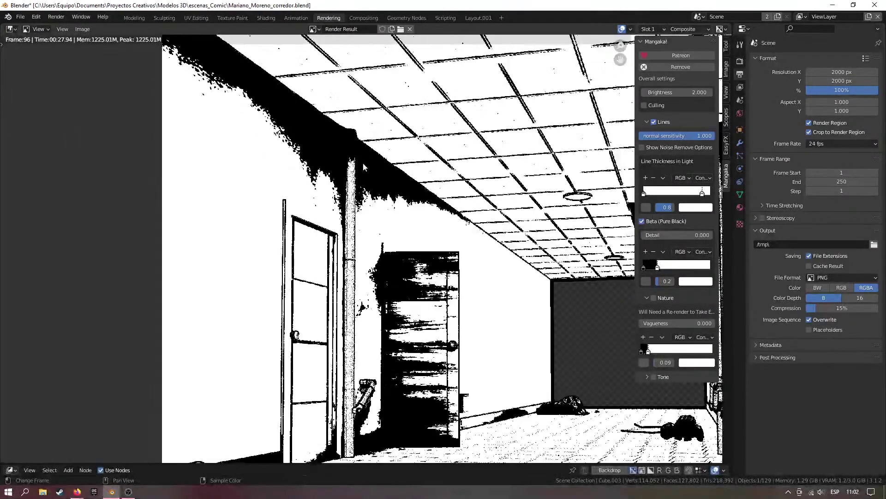
{"action": "scroll", "coordinate": [406, 226], "scroll_direction": "up", "scroll_amount": 3}
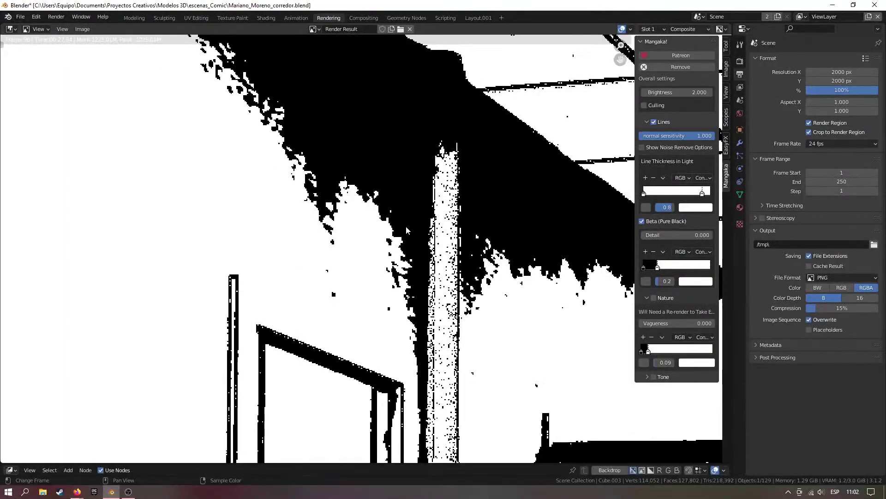
{"action": "scroll", "coordinate": [406, 226], "scroll_direction": "down", "scroll_amount": 5}
{"action": "scroll", "coordinate": [370, 222], "scroll_direction": "up", "scroll_amount": 3}
{"action": "scroll", "coordinate": [586, 214], "scroll_direction": "down", "scroll_amount": 3}
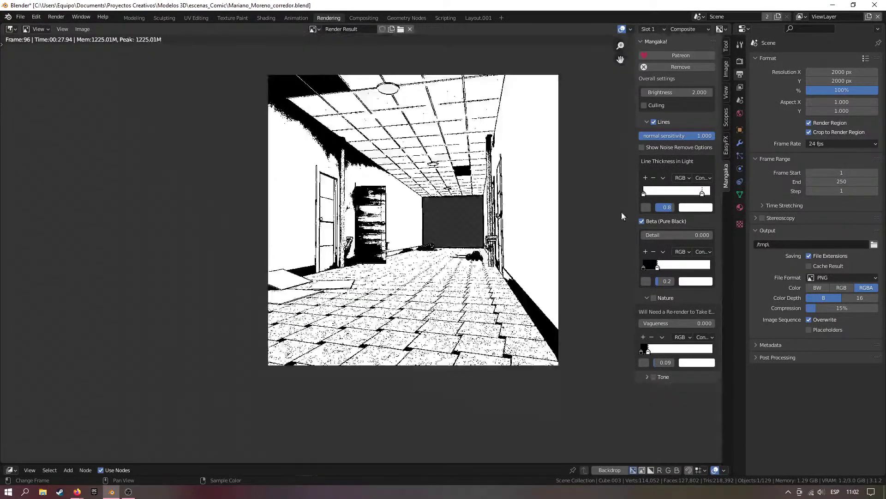
Try the Pure Black ramp's white stop at about position 0.0 and check the shadows across the corridor
{"action": "left_click_drag", "start_coordinate": [657, 270], "coordinate": [654, 268]}
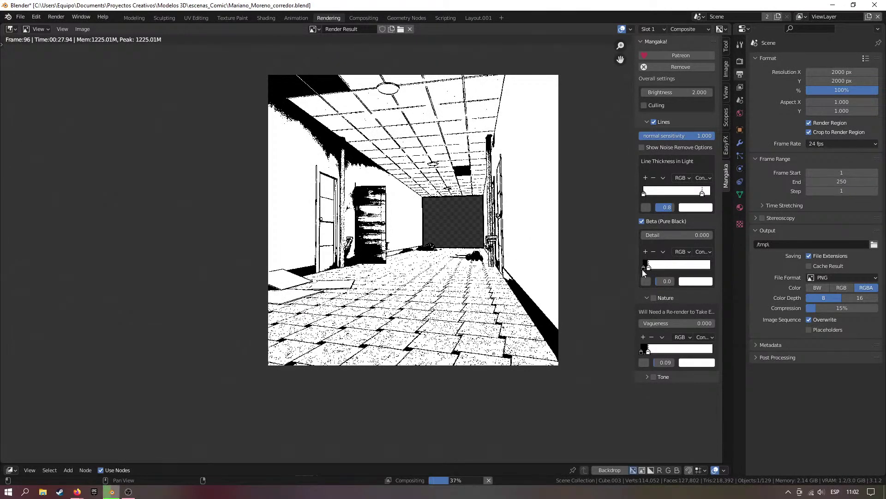
{"action": "scroll", "coordinate": [479, 287], "scroll_direction": "up", "scroll_amount": 2}
{"action": "scroll", "coordinate": [479, 287], "scroll_direction": "down", "scroll_amount": 1}
{"action": "middle_click_drag", "start_coordinate": [479, 287], "coordinate": [487, 326]}
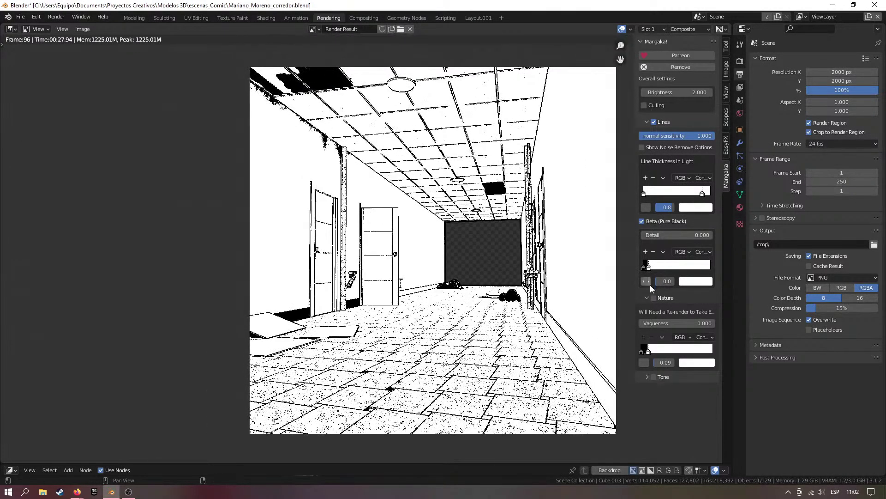
Move the Pure Black ramp's white stop to position 0.1 and inspect the shadow edges around the pipe and doors
{"action": "left_click_drag", "start_coordinate": [649, 268], "coordinate": [656, 271]}
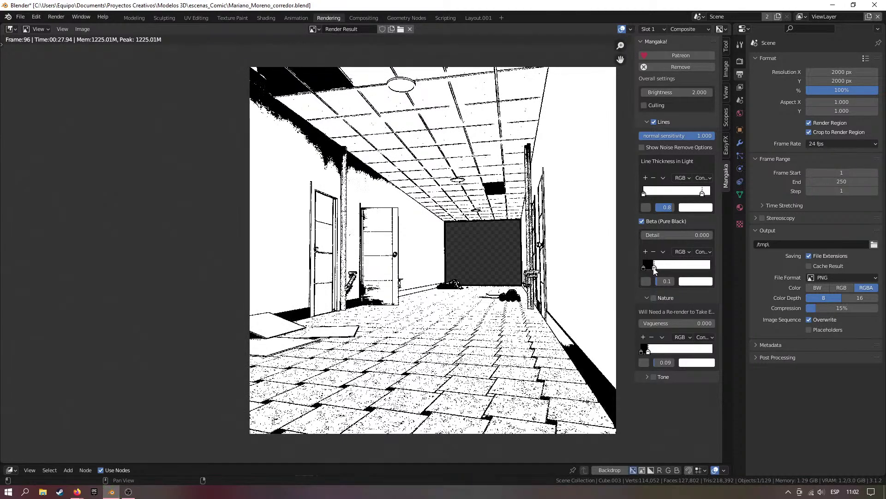
{"action": "scroll", "coordinate": [394, 194], "scroll_direction": "up", "scroll_amount": 9}
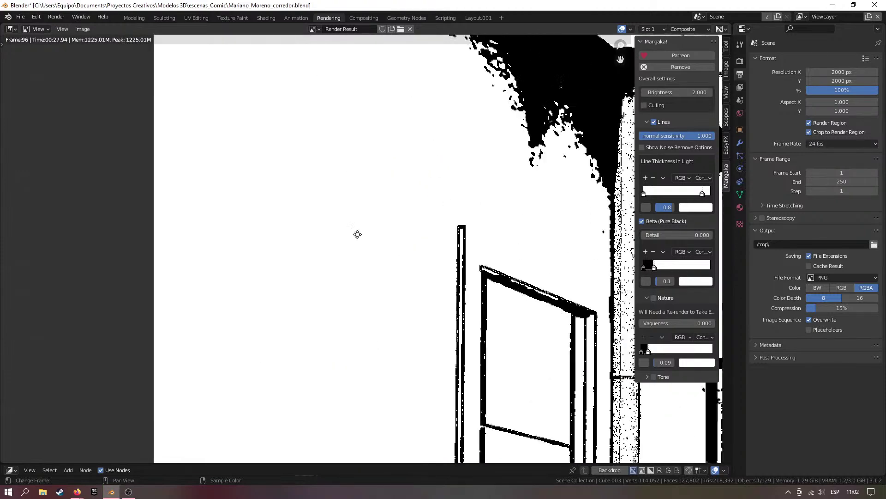
{"action": "scroll", "coordinate": [352, 264], "scroll_direction": "up", "scroll_amount": 2}
{"action": "scroll", "coordinate": [374, 219], "scroll_direction": "down", "scroll_amount": 5}
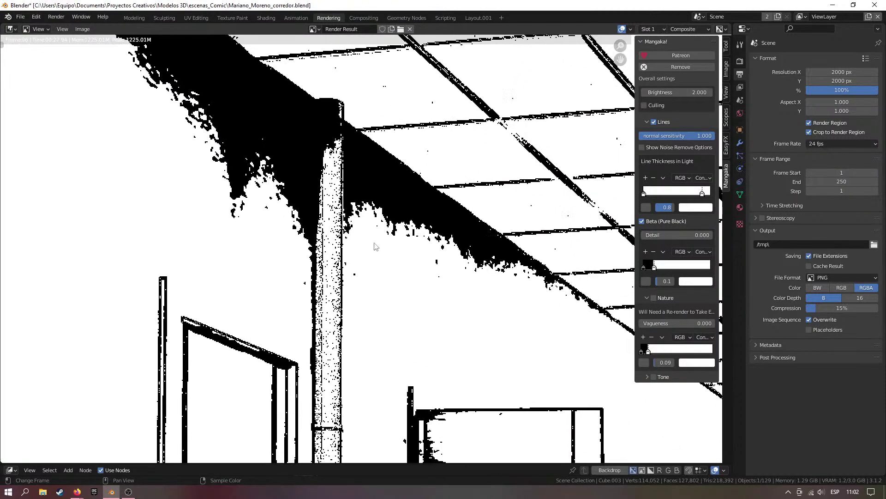
{"action": "scroll", "coordinate": [376, 246], "scroll_direction": "down", "scroll_amount": 5}
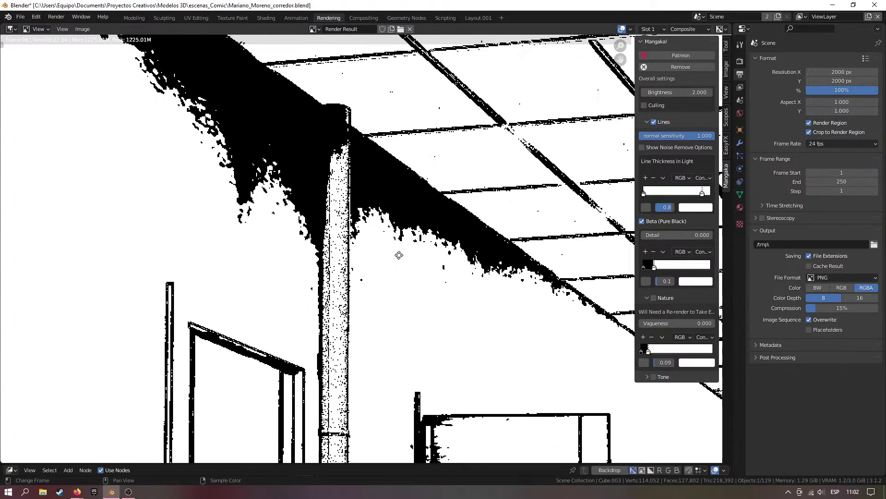
{"action": "scroll", "coordinate": [447, 286], "scroll_direction": "up", "scroll_amount": 5}
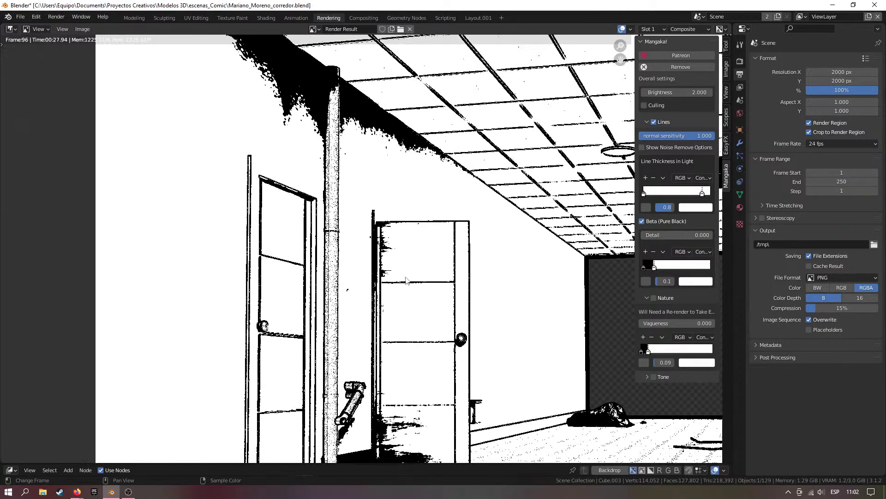
{"action": "scroll", "coordinate": [284, 334], "scroll_direction": "down", "scroll_amount": 6}
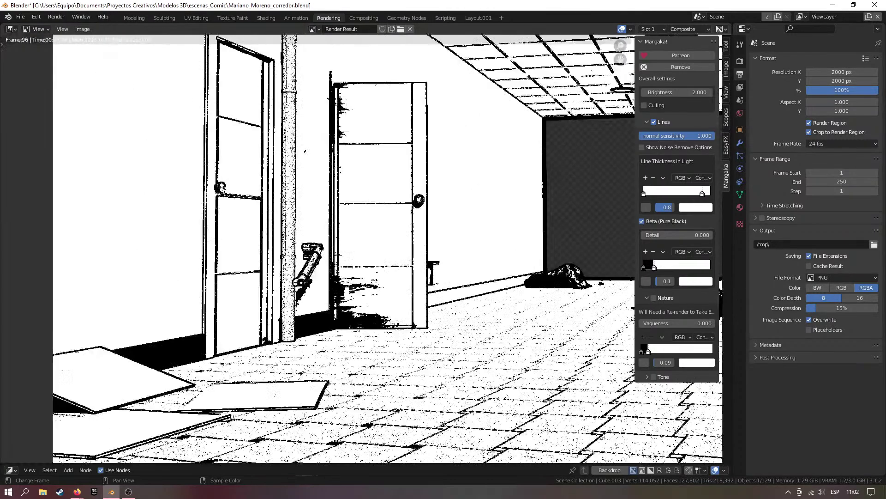
Set the Pure Black Detail to 1.000, using the shadows on the open door as reference
{"action": "scroll", "coordinate": [284, 334], "scroll_direction": "up", "scroll_amount": 4}
{"action": "scroll", "coordinate": [463, 329], "scroll_direction": "down", "scroll_amount": 1}
{"action": "scroll", "coordinate": [402, 279], "scroll_direction": "up", "scroll_amount": 2}
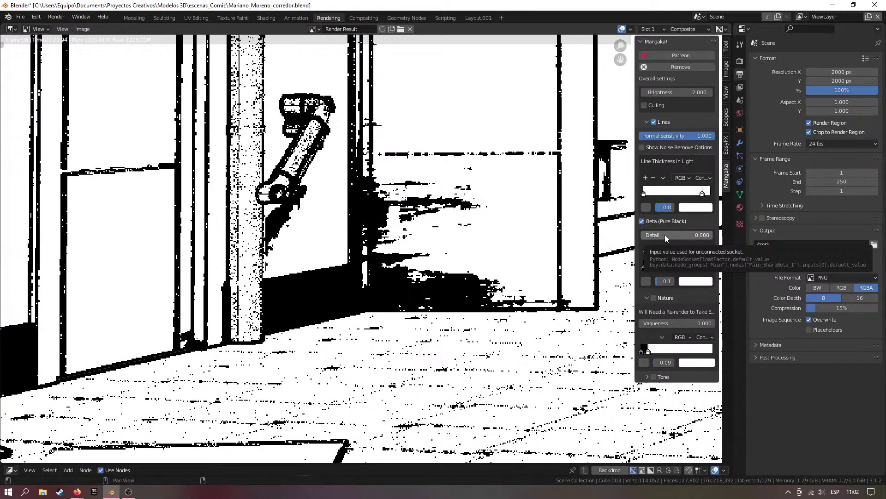
{"action": "left_click_drag", "start_coordinate": [661, 234], "coordinate": [699, 235]}
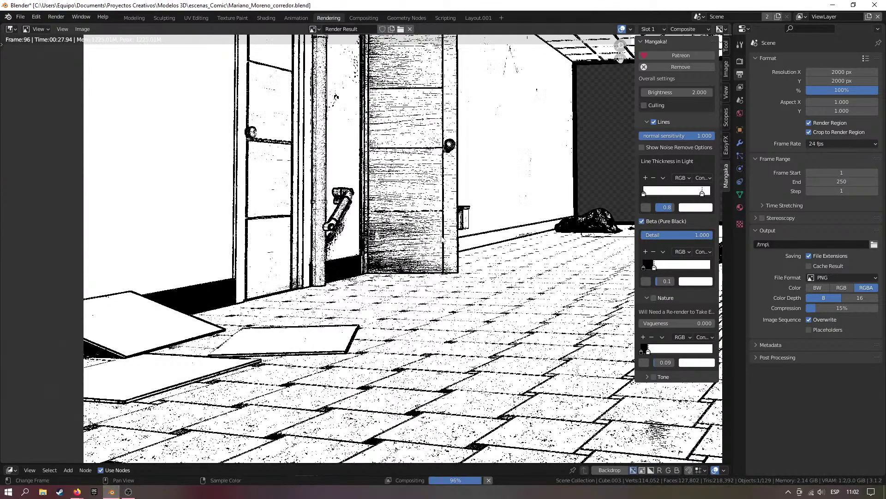
Inspect the line detail and black shadow texture on the open door, the pipe and the tiled floor
{"action": "scroll", "coordinate": [437, 262], "scroll_direction": "up", "scroll_amount": 5}
{"action": "scroll", "coordinate": [438, 262], "scroll_direction": "down", "scroll_amount": 2}
{"action": "scroll", "coordinate": [437, 261], "scroll_direction": "up", "scroll_amount": 1}
{"action": "scroll", "coordinate": [337, 407], "scroll_direction": "down", "scroll_amount": 1}
{"action": "scroll", "coordinate": [337, 406], "scroll_direction": "up", "scroll_amount": 4}
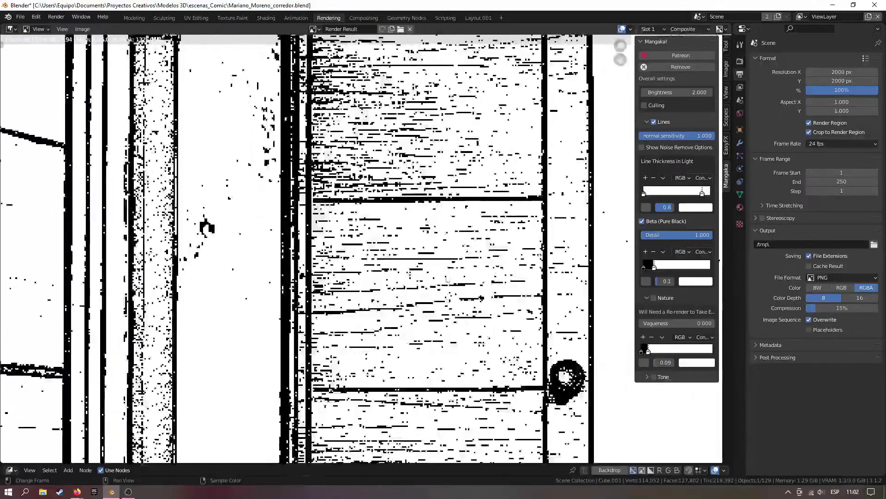
{"action": "scroll", "coordinate": [337, 407], "scroll_direction": "down", "scroll_amount": 4}
{"action": "middle_click_drag", "start_coordinate": [378, 253], "coordinate": [404, 382]}
{"action": "middle_click_drag", "start_coordinate": [358, 213], "coordinate": [382, 261]}
{"action": "scroll", "coordinate": [305, 171], "scroll_direction": "up", "scroll_amount": 4}
{"action": "scroll", "coordinate": [365, 252], "scroll_direction": "down", "scroll_amount": 3}
{"action": "middle_click_drag", "start_coordinate": [394, 455], "coordinate": [362, 259]}
{"action": "scroll", "coordinate": [362, 284], "scroll_direction": "down", "scroll_amount": 1}
{"action": "scroll", "coordinate": [361, 287], "scroll_direction": "down", "scroll_amount": 3}
{"action": "middle_click_drag", "start_coordinate": [226, 441], "coordinate": [1, 302]}
{"action": "scroll", "coordinate": [269, 318], "scroll_direction": "up", "scroll_amount": 5}
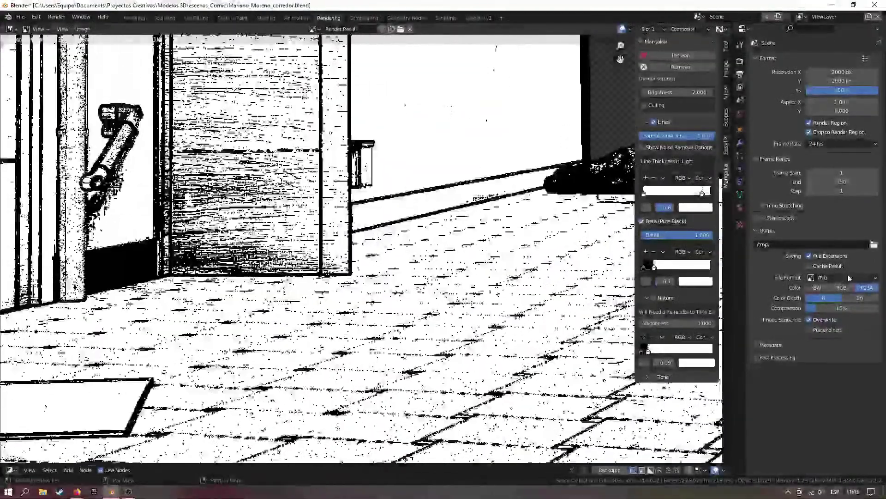
Try the Pure Black ramp's white stop at position 0.4 and check the shadows on the doors and floor tiles
{"action": "scroll", "coordinate": [600, 295], "scroll_direction": "down", "scroll_amount": 5}
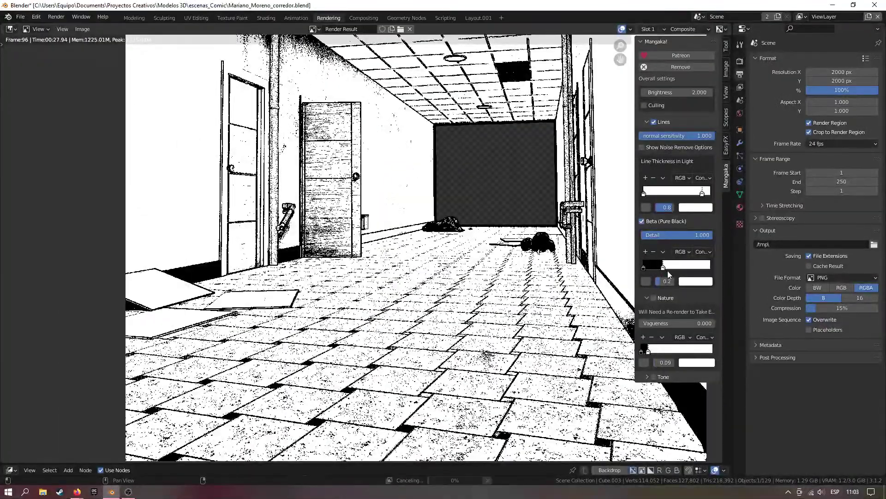
{"action": "left_click_drag", "start_coordinate": [676, 273], "coordinate": [680, 273]}
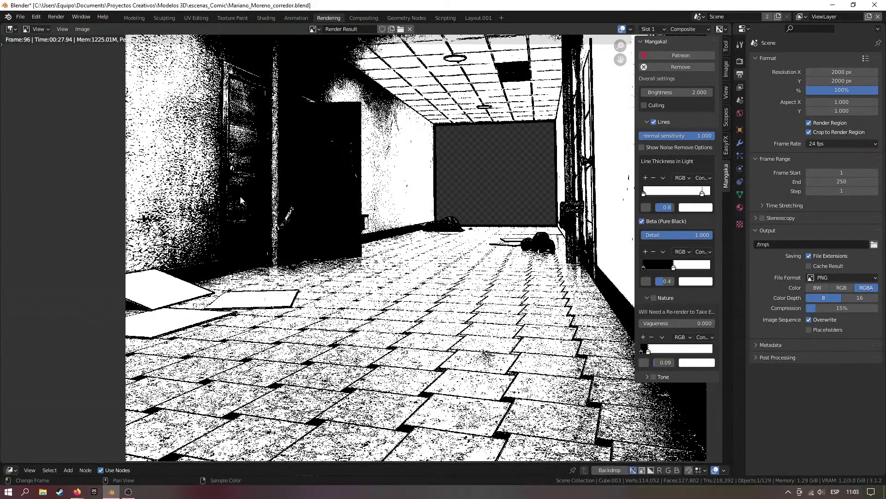
{"action": "scroll", "coordinate": [241, 200], "scroll_direction": "up", "scroll_amount": 6}
{"action": "scroll", "coordinate": [508, 231], "scroll_direction": "up", "scroll_amount": 3}
{"action": "scroll", "coordinate": [360, 249], "scroll_direction": "down", "scroll_amount": 8}
{"action": "scroll", "coordinate": [360, 277], "scroll_direction": "up", "scroll_amount": 6}
{"action": "scroll", "coordinate": [442, 284], "scroll_direction": "down", "scroll_amount": 4}
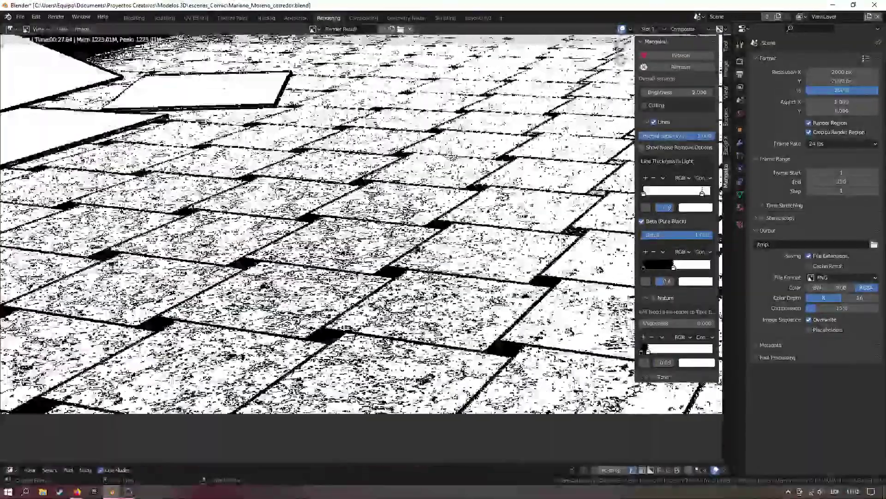
{"action": "scroll", "coordinate": [442, 284], "scroll_direction": "up", "scroll_amount": 3}
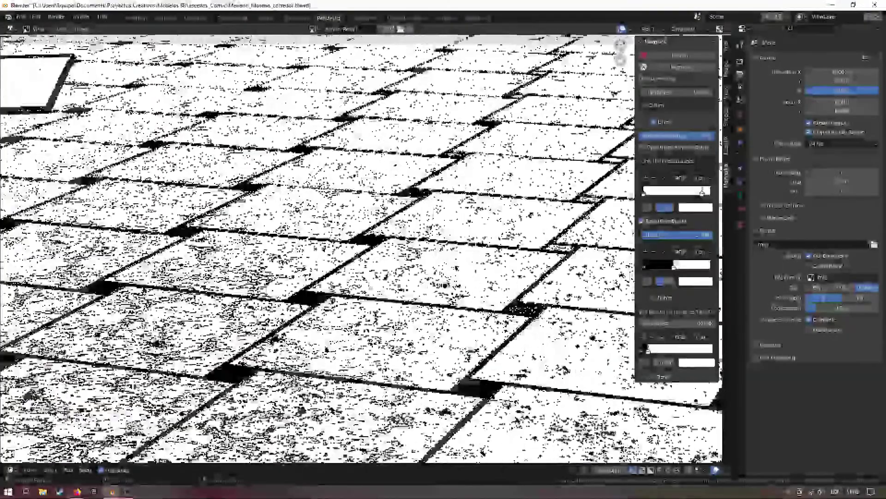
{"action": "scroll", "coordinate": [443, 285], "scroll_direction": "down", "scroll_amount": 6}
{"action": "scroll", "coordinate": [360, 296], "scroll_direction": "up", "scroll_amount": 3}
{"action": "scroll", "coordinate": [361, 297], "scroll_direction": "down", "scroll_amount": 2}
Try the Pure Black Detail at 0.000, comparing the shadow edges on the ceiling and left wall
{"action": "middle_click_drag", "start_coordinate": [414, 251], "coordinate": [472, 433]}
{"action": "scroll", "coordinate": [378, 69], "scroll_direction": "up", "scroll_amount": 6}
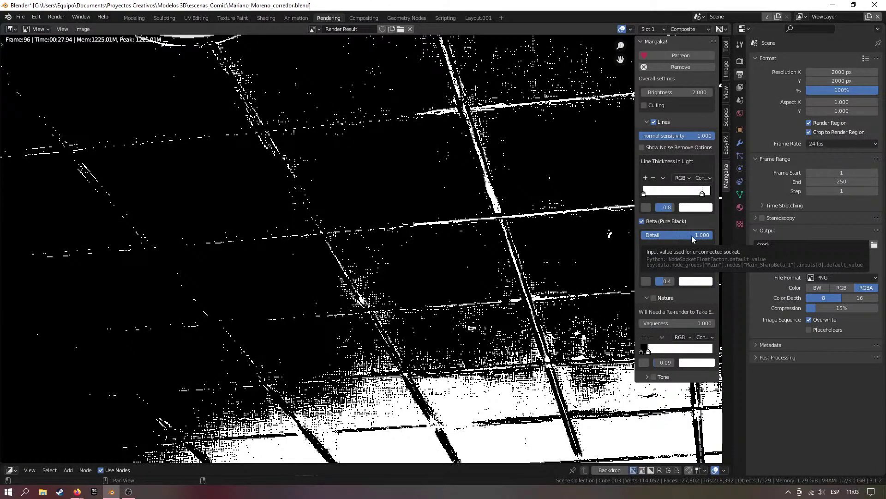
{"action": "scroll", "coordinate": [430, 259], "scroll_direction": "down", "scroll_amount": 5}
{"action": "scroll", "coordinate": [427, 228], "scroll_direction": "up", "scroll_amount": 4}
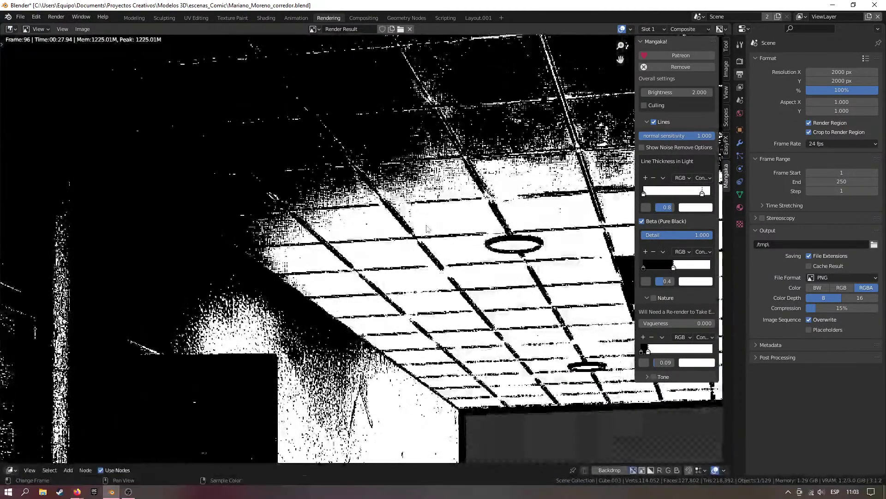
{"action": "scroll", "coordinate": [397, 251], "scroll_direction": "down", "scroll_amount": 4}
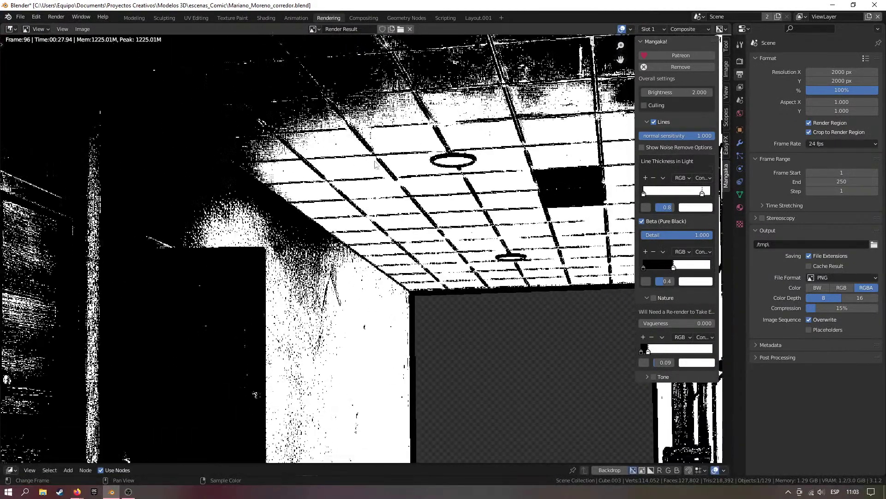
{"action": "scroll", "coordinate": [314, 286], "scroll_direction": "up", "scroll_amount": 5}
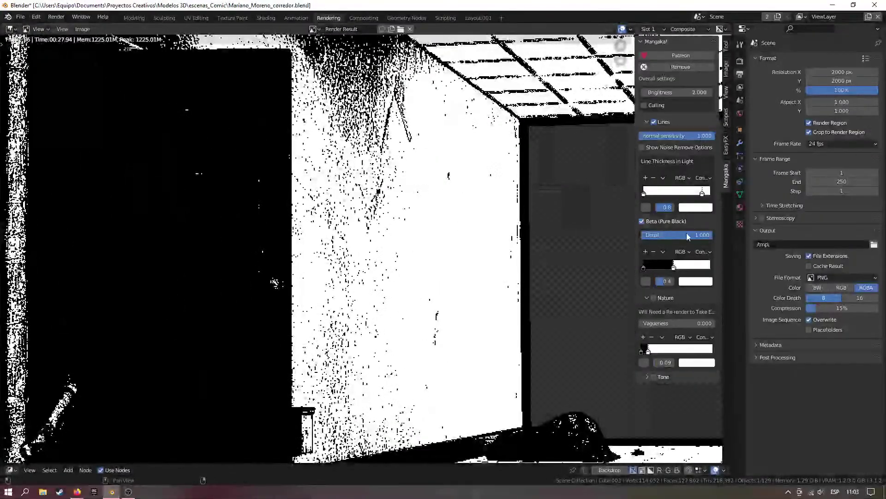
{"action": "left_click_drag", "start_coordinate": [688, 236], "coordinate": [616, 235]}
{"action": "scroll", "coordinate": [491, 233], "scroll_direction": "down", "scroll_amount": 4}
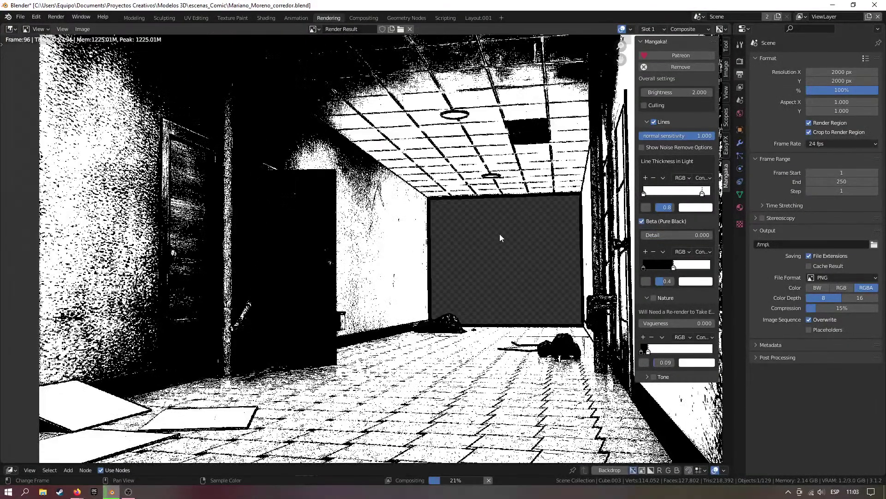
{"action": "scroll", "coordinate": [500, 234], "scroll_direction": "down", "scroll_amount": 2}
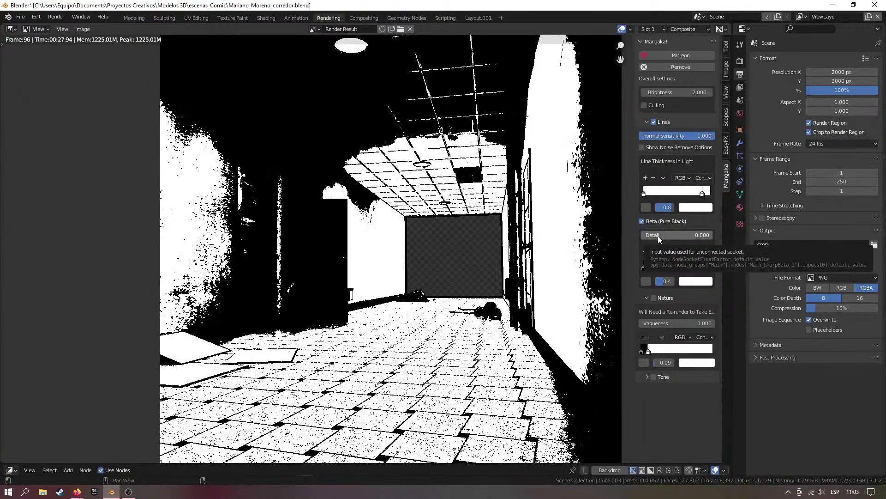
Set the Pure Black Detail back to 1.000 and move its ramp's white stop to position 0.1
{"action": "left_click_drag", "start_coordinate": [650, 234], "coordinate": [720, 235]}
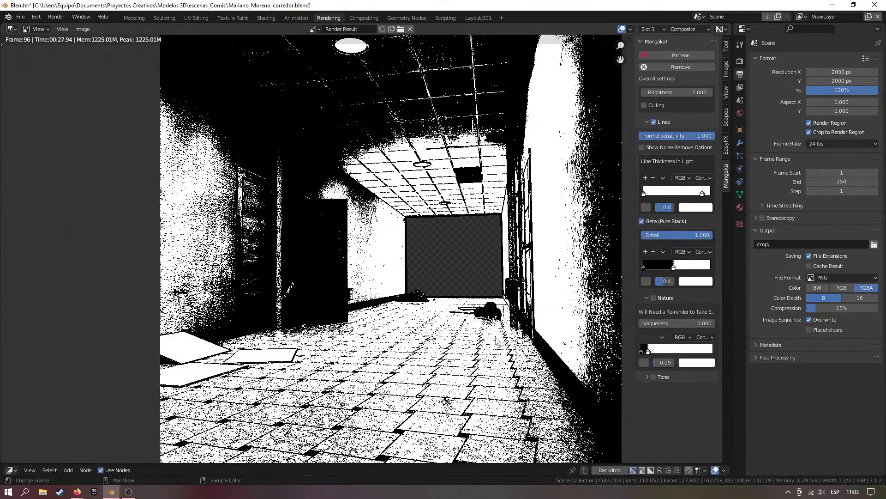
{"action": "scroll", "coordinate": [254, 227], "scroll_direction": "down", "scroll_amount": 2}
{"action": "scroll", "coordinate": [254, 226], "scroll_direction": "up", "scroll_amount": 4}
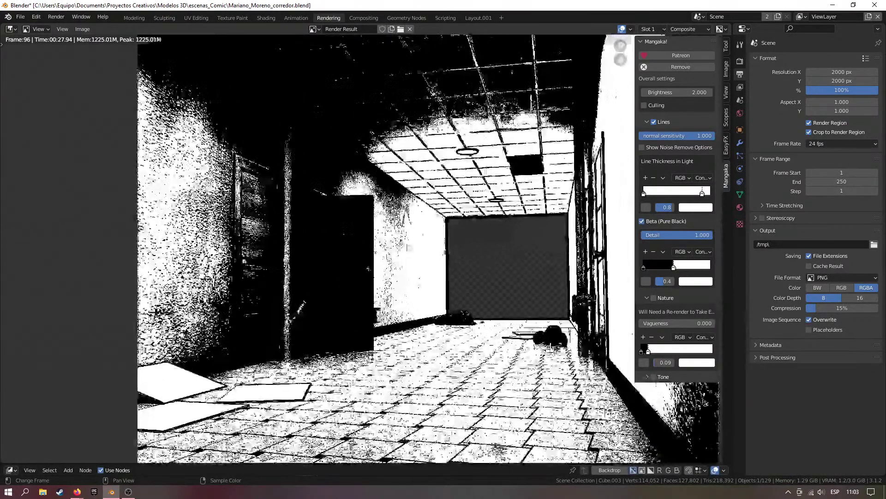
{"action": "left_click_drag", "start_coordinate": [674, 268], "coordinate": [651, 268]}
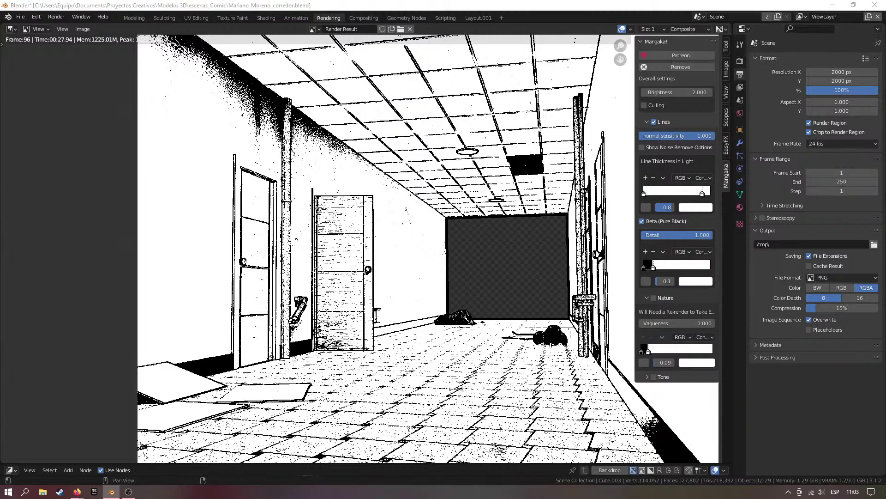
{"action": "key", "text": "alt+Tab"}
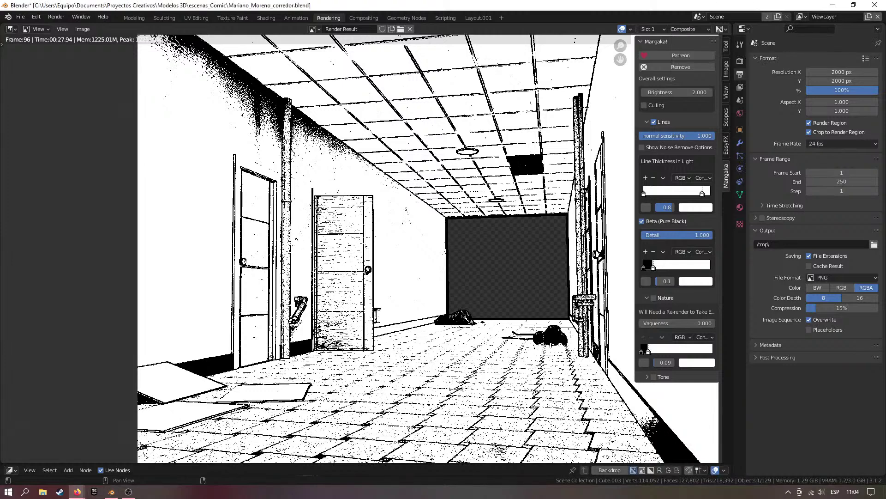
{"action": "key", "text": "alt+Tab"}
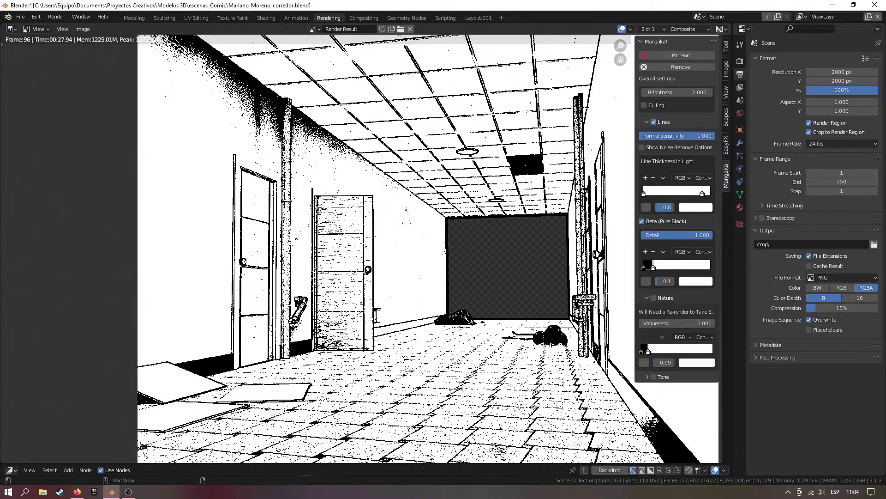
Collapse the Nature settings, enable Tone with its settings expanded, and check the dot screentones across the corridor
{"action": "left_click", "coordinate": [647, 298]}
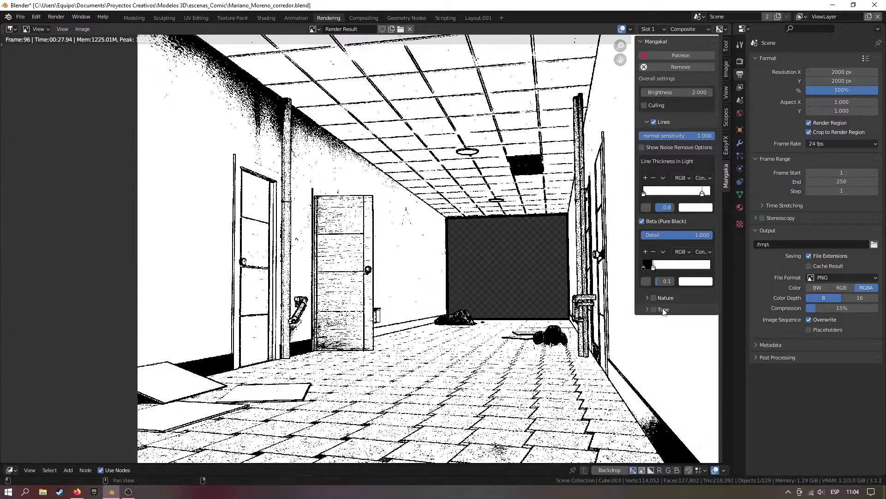
{"action": "left_click", "coordinate": [653, 309]}
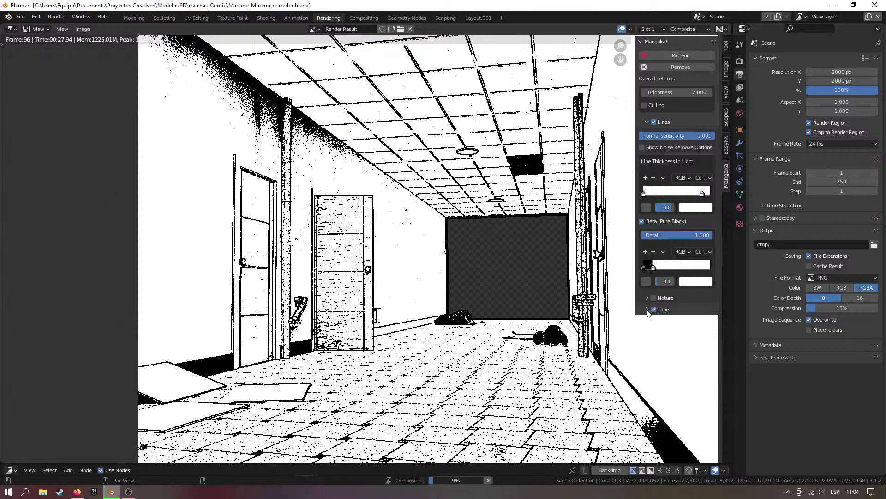
{"action": "left_click", "coordinate": [647, 309]}
{"action": "scroll", "coordinate": [487, 249], "scroll_direction": "down", "scroll_amount": 4}
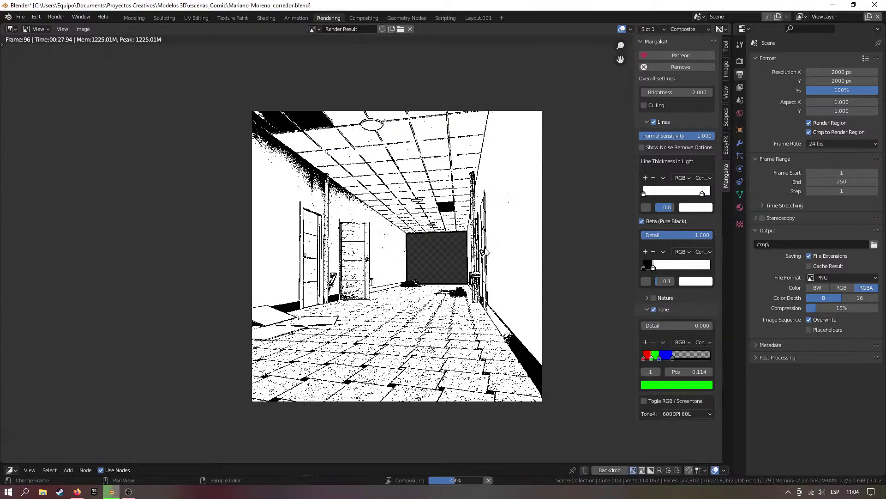
{"action": "middle_click_drag", "start_coordinate": [465, 260], "coordinate": [428, 267]}
{"action": "scroll", "coordinate": [447, 262], "scroll_direction": "up", "scroll_amount": 3}
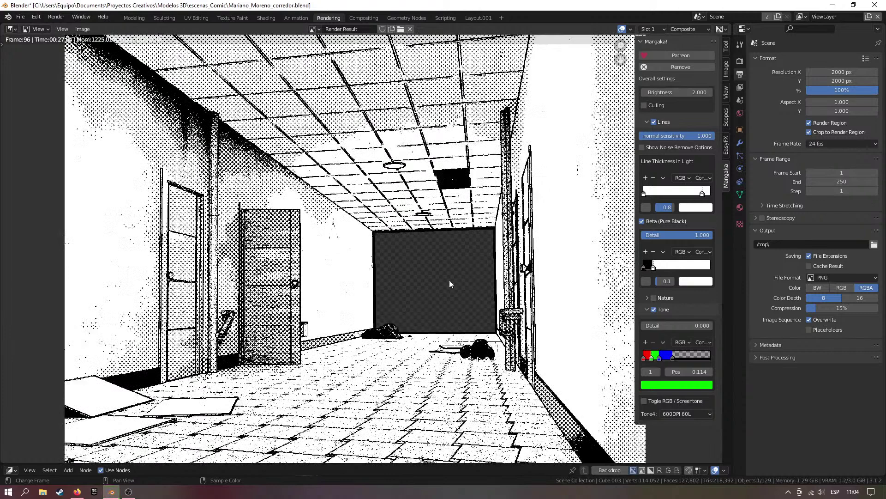
{"action": "scroll", "coordinate": [450, 276], "scroll_direction": "down", "scroll_amount": 2}
Enable Togle RGB / Screentone to use flat gray tones and check them on the left wall
{"action": "left_click", "coordinate": [644, 401]}
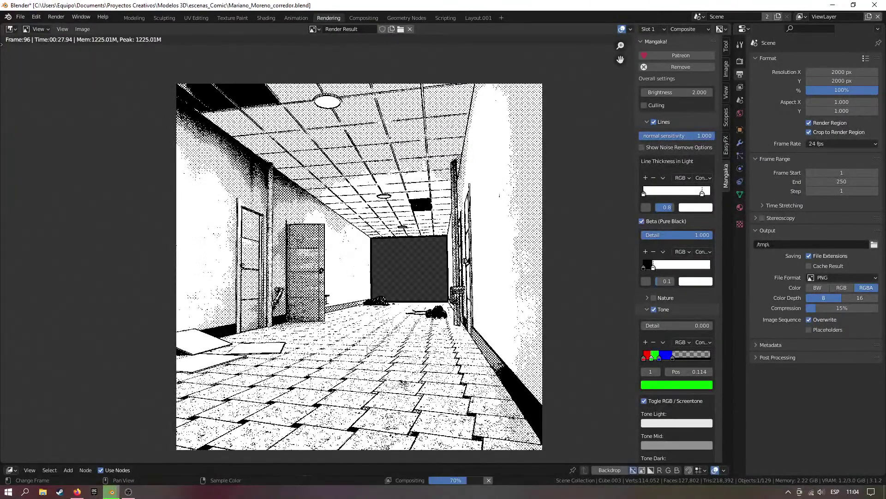
{"action": "middle_click_drag", "start_coordinate": [409, 312], "coordinate": [423, 259]}
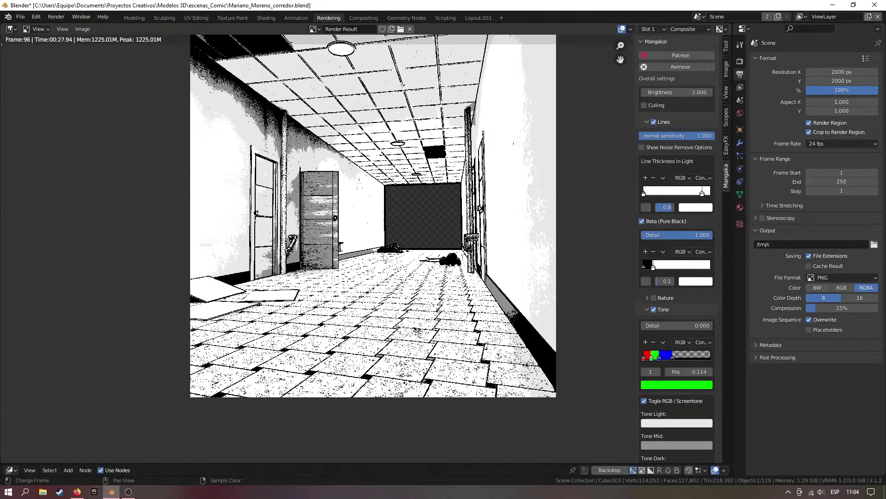
{"action": "scroll", "coordinate": [424, 259], "scroll_direction": "up", "scroll_amount": 3}
{"action": "scroll", "coordinate": [365, 247], "scroll_direction": "up", "scroll_amount": 2}
{"action": "middle_click_drag", "start_coordinate": [321, 289], "coordinate": [364, 250]}
{"action": "scroll", "coordinate": [365, 250], "scroll_direction": "up", "scroll_amount": 6}
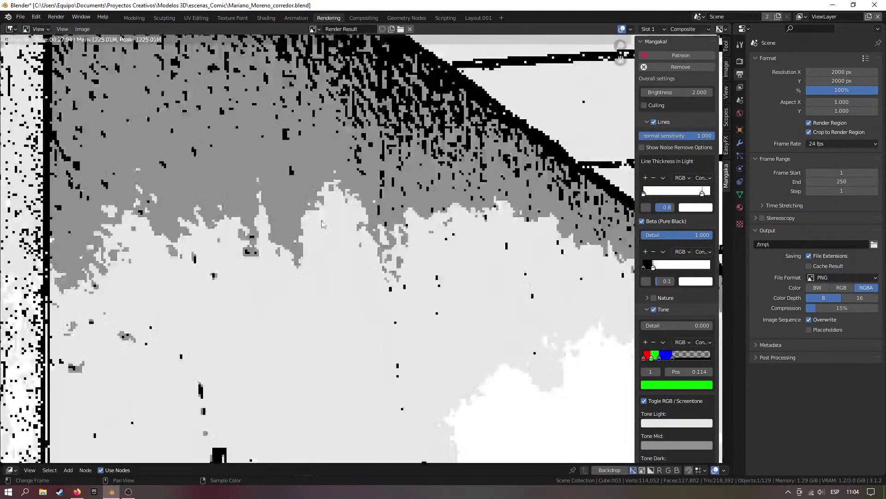
{"action": "scroll", "coordinate": [366, 249], "scroll_direction": "down", "scroll_amount": 5}
{"action": "scroll", "coordinate": [335, 294], "scroll_direction": "down", "scroll_amount": 3}
Examine the light and mid gray tone areas around the open door, ceiling edge, pipe and back wall
{"action": "middle_click_drag", "start_coordinate": [335, 294], "coordinate": [291, 277]}
{"action": "scroll", "coordinate": [420, 239], "scroll_direction": "up", "scroll_amount": 3}
{"action": "middle_click_drag", "start_coordinate": [420, 240], "coordinate": [471, 264]}
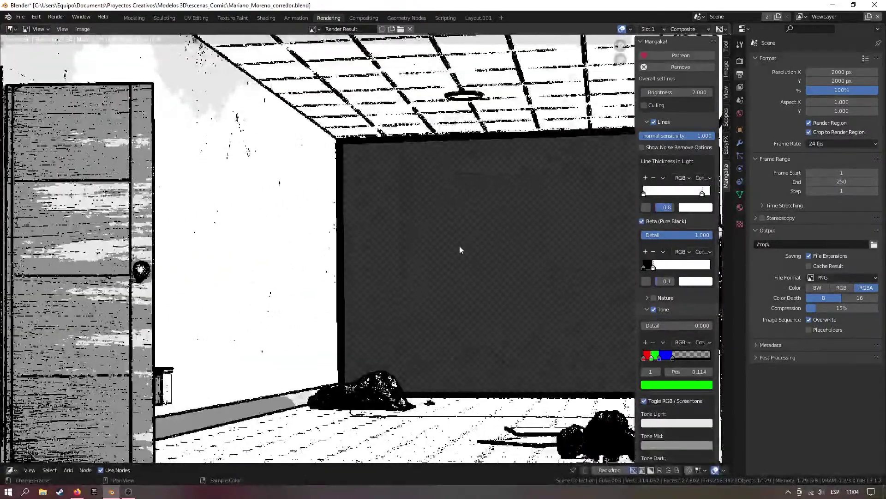
{"action": "scroll", "coordinate": [416, 286], "scroll_direction": "down", "scroll_amount": 2}
{"action": "middle_click_drag", "start_coordinate": [334, 328], "coordinate": [450, 413]}
{"action": "scroll", "coordinate": [354, 230], "scroll_direction": "up", "scroll_amount": 4}
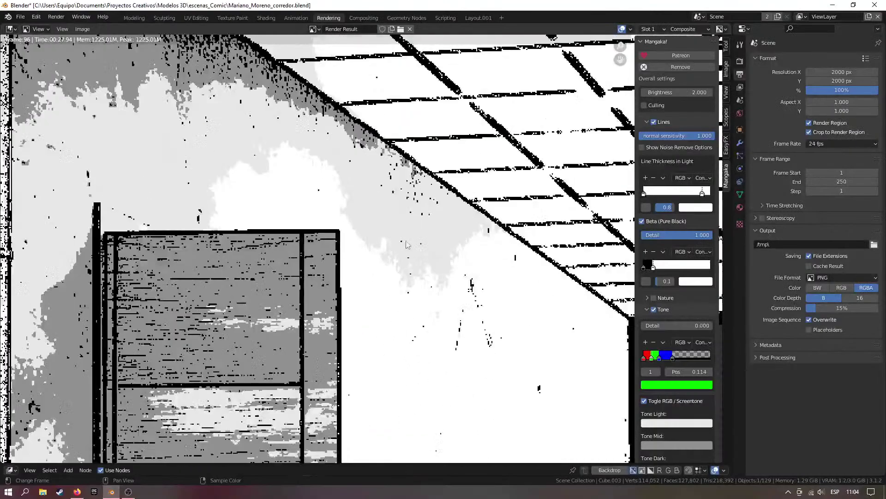
{"action": "scroll", "coordinate": [278, 209], "scroll_direction": "down", "scroll_amount": 3}
{"action": "middle_click_drag", "start_coordinate": [278, 210], "coordinate": [444, 236]}
{"action": "scroll", "coordinate": [369, 252], "scroll_direction": "up", "scroll_amount": 4}
{"action": "scroll", "coordinate": [370, 252], "scroll_direction": "down", "scroll_amount": 2}
{"action": "middle_click_drag", "start_coordinate": [382, 134], "coordinate": [381, 280]}
{"action": "scroll", "coordinate": [381, 280], "scroll_direction": "up", "scroll_amount": 5}
{"action": "scroll", "coordinate": [401, 258], "scroll_direction": "down", "scroll_amount": 4}
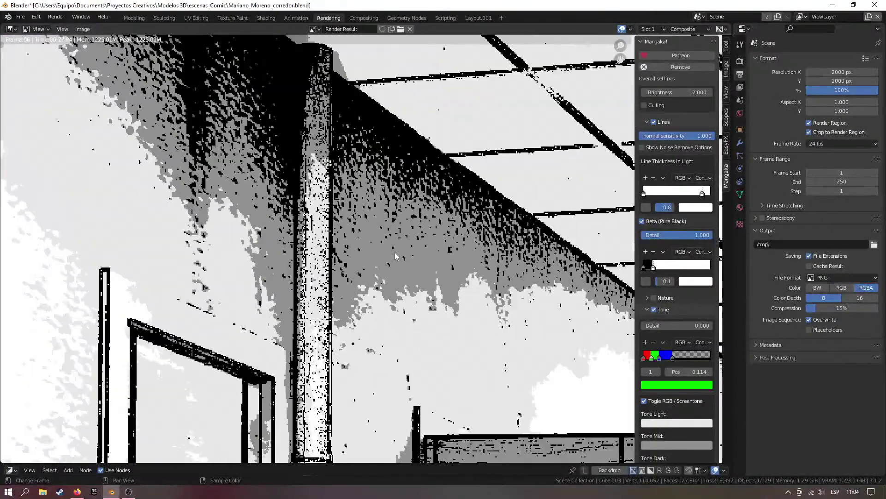
{"action": "middle_click_drag", "start_coordinate": [457, 286], "coordinate": [324, 201]}
{"action": "scroll", "coordinate": [368, 235], "scroll_direction": "down", "scroll_amount": 8}
{"action": "middle_click_drag", "start_coordinate": [429, 300], "coordinate": [406, 279]}
{"action": "scroll", "coordinate": [407, 298], "scroll_direction": "up", "scroll_amount": 5}
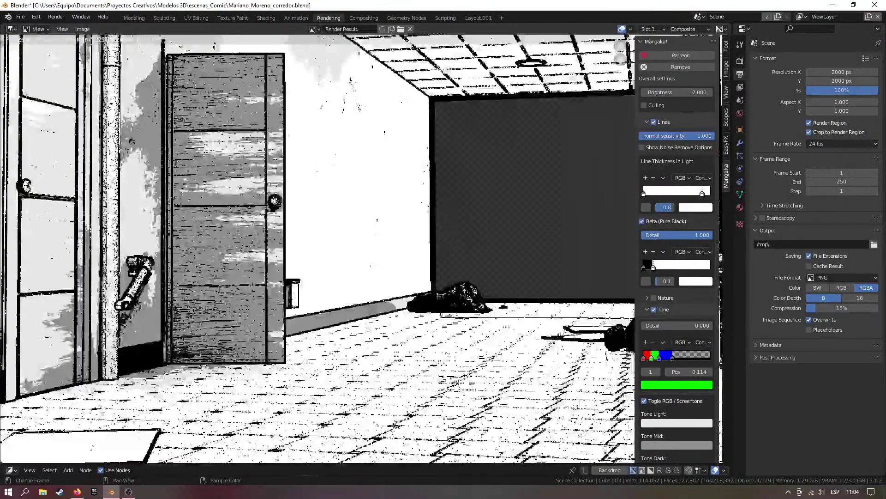
Darken the tone colors, with Tone Light at value 0.420, Tone Mid at 0.168 and Tone Dark nearly black, and check the walls
{"action": "left_click", "coordinate": [690, 423]}
{"action": "mouse_move", "coordinate": [723, 302]}
{"action": "left_mouse_down"}
{"action": "mouse_move", "coordinate": [722, 325]}
{"action": "mouse_move", "coordinate": [721, 311]}
{"action": "left_mouse_up"}
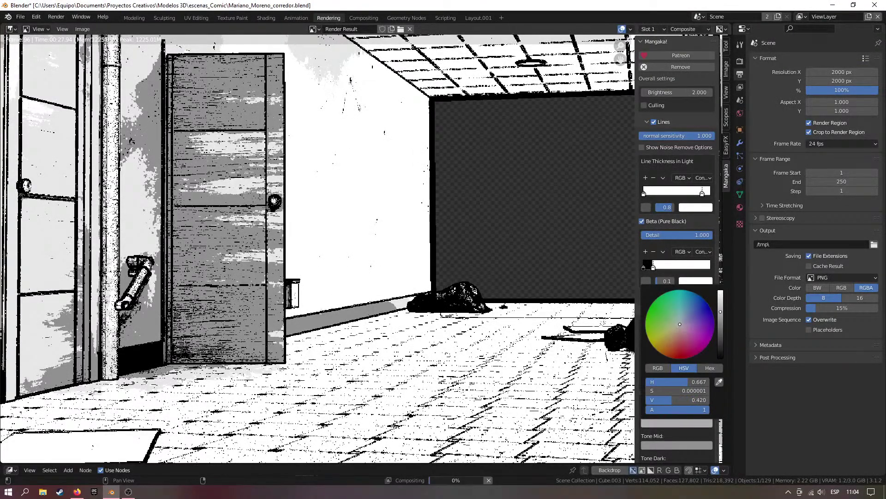
{"action": "left_click", "coordinate": [686, 443]}
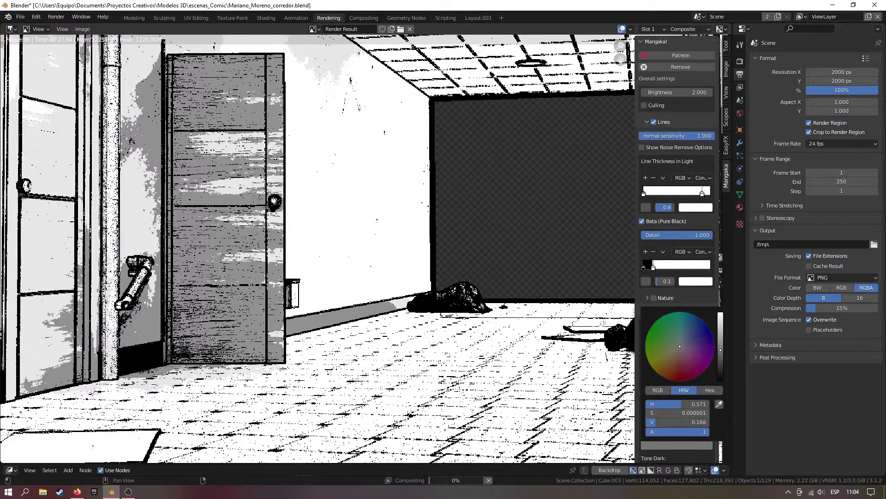
{"action": "scroll", "coordinate": [665, 447], "scroll_direction": "down", "scroll_amount": 1}
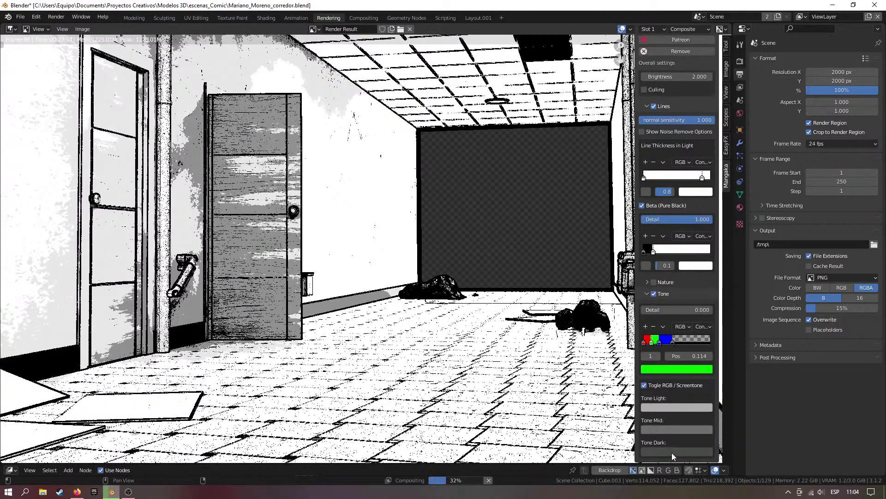
{"action": "left_click", "coordinate": [672, 453]}
{"action": "left_click_drag", "start_coordinate": [719, 367], "coordinate": [720, 373]}
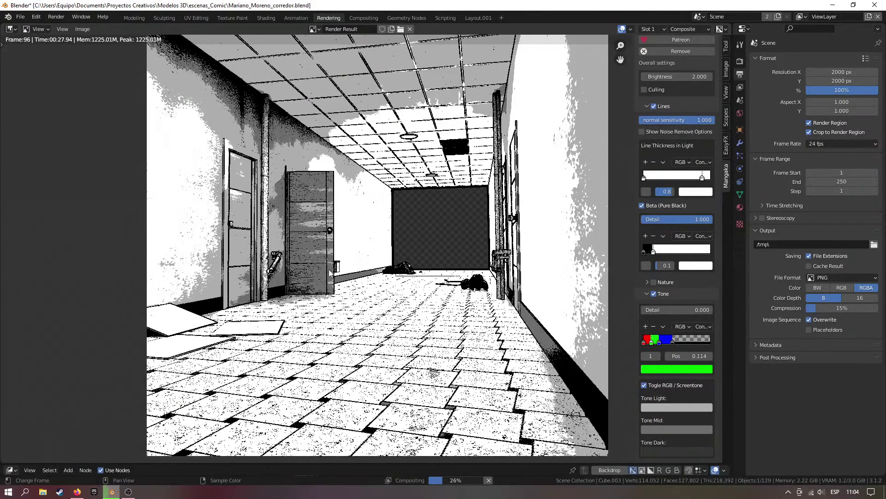
{"action": "middle_click_drag", "start_coordinate": [377, 255], "coordinate": [475, 316]}
{"action": "scroll", "coordinate": [402, 285], "scroll_direction": "up", "scroll_amount": 5}
{"action": "scroll", "coordinate": [475, 280], "scroll_direction": "down", "scroll_amount": 5}
{"action": "scroll", "coordinate": [466, 291], "scroll_direction": "up", "scroll_amount": 3}
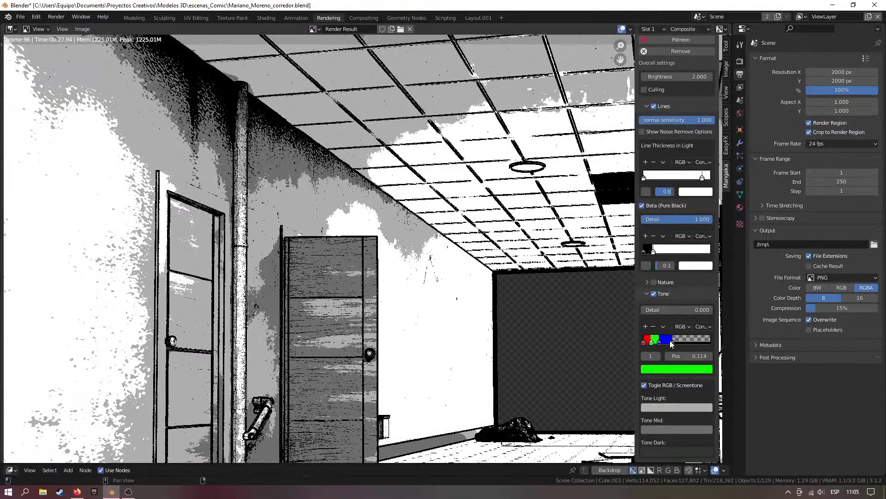
Select the Tone ramp's blue stop and open its color for editing
{"action": "scroll", "coordinate": [444, 280], "scroll_direction": "down", "scroll_amount": 2}
{"action": "scroll", "coordinate": [393, 308], "scroll_direction": "up", "scroll_amount": 3}
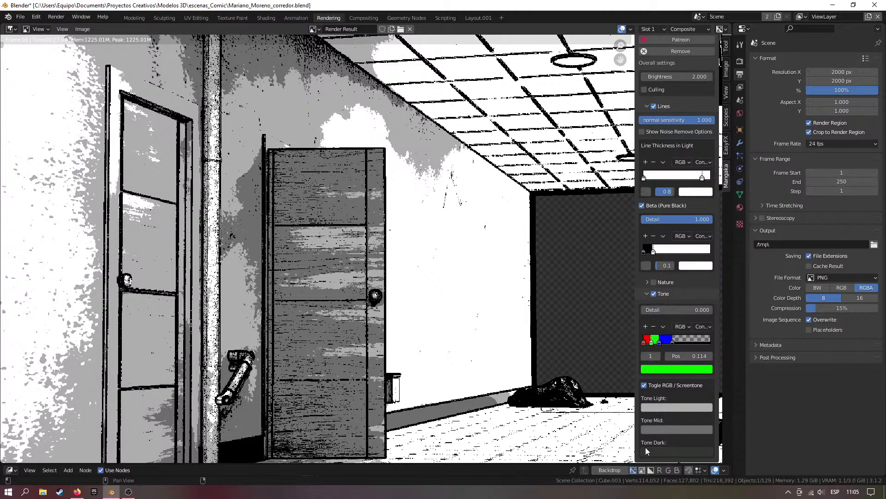
{"action": "left_click", "coordinate": [660, 343]}
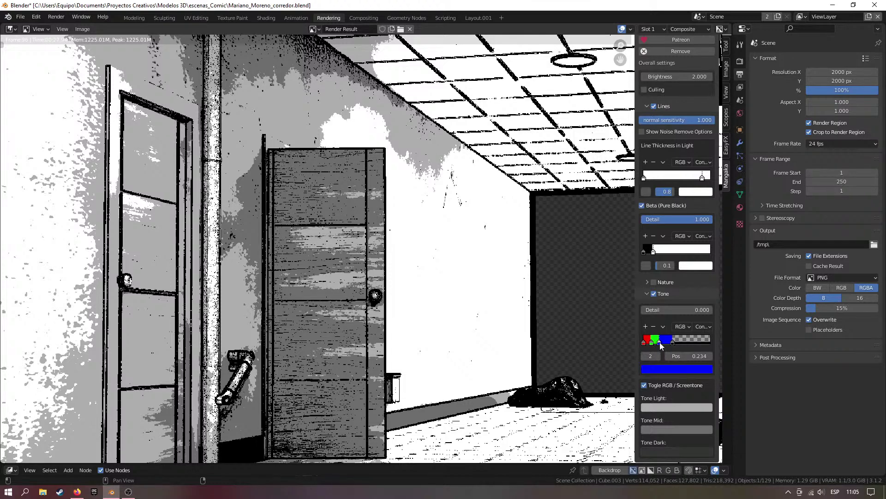
{"action": "left_click", "coordinate": [665, 369]}
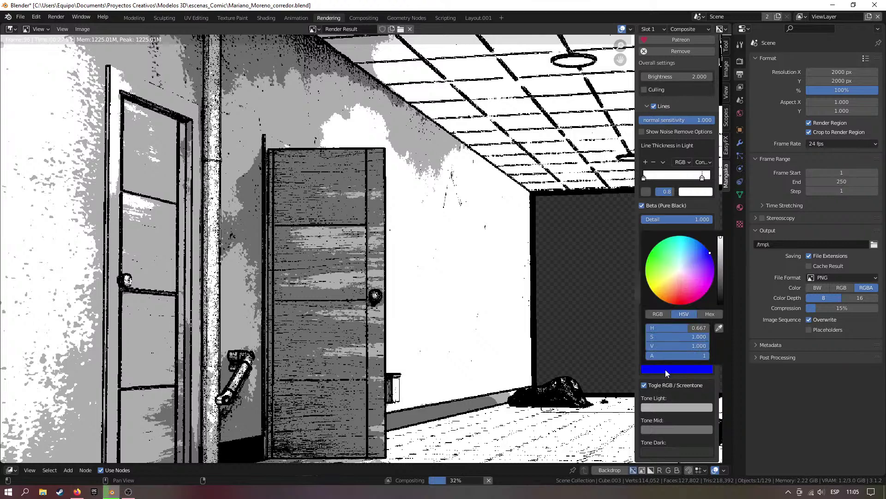
Change the blue stop of the Tone color ramp to magenta and inspect the tones around the doors
{"action": "left_click", "coordinate": [704, 294]}
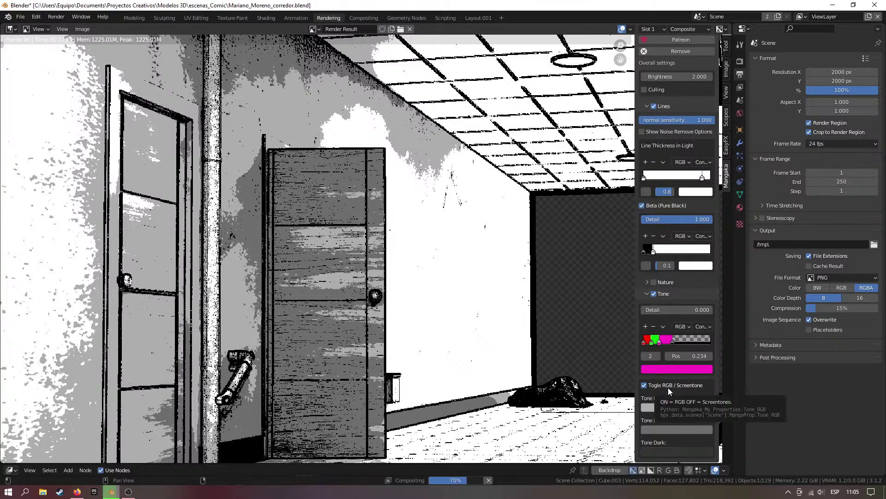
{"action": "scroll", "coordinate": [491, 292], "scroll_direction": "down", "scroll_amount": 3}
{"action": "middle_click_drag", "start_coordinate": [416, 261], "coordinate": [441, 292]}
{"action": "scroll", "coordinate": [442, 293], "scroll_direction": "up", "scroll_amount": 4}
Set the magenta stop of the Tone color ramp to pure blue
{"action": "left_click", "coordinate": [680, 369]}
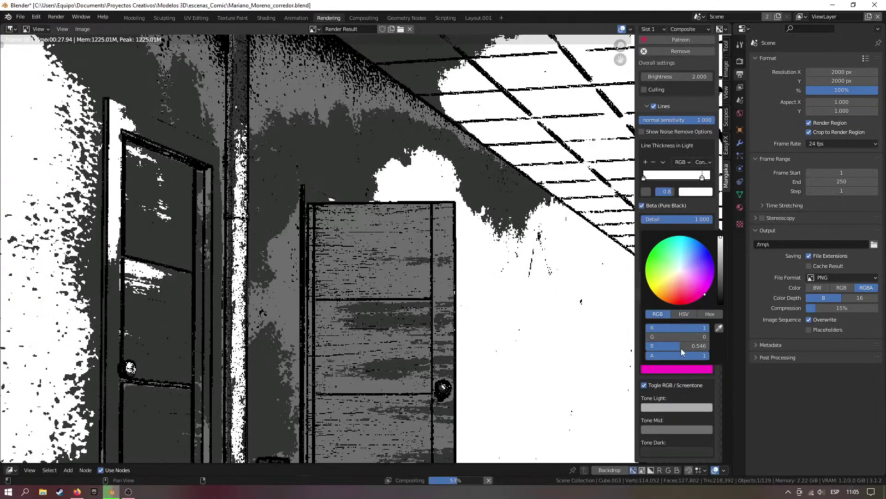
{"action": "left_click", "coordinate": [667, 369]}
{"action": "mouse_move", "coordinate": [678, 345]}
{"action": "left_mouse_down"}
{"action": "mouse_move", "coordinate": [709, 345]}
{"action": "mouse_move", "coordinate": [695, 332]}
{"action": "mouse_move", "coordinate": [647, 333]}
{"action": "left_mouse_up"}
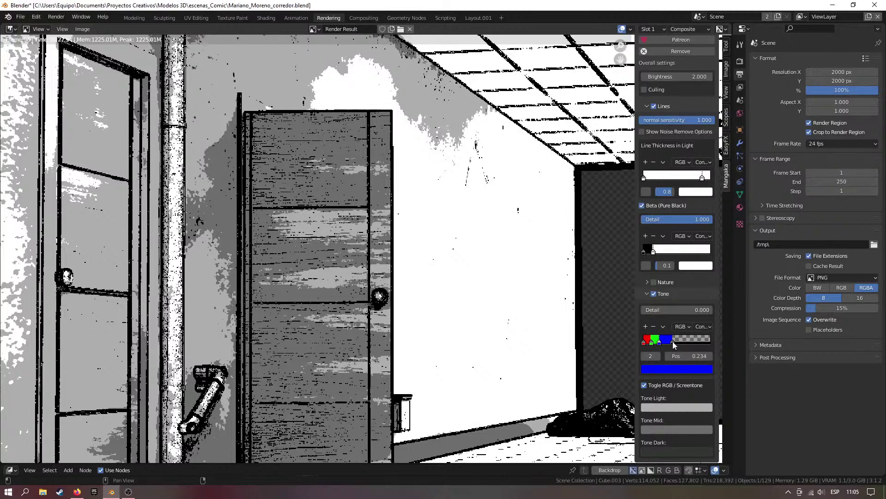
Move the transparent stop of the Tone color ramp to position 0.785 and check the whole corridor render
{"action": "scroll", "coordinate": [536, 318], "scroll_direction": "down", "scroll_amount": 2}
{"action": "middle_click_drag", "start_coordinate": [535, 318], "coordinate": [397, 310]}
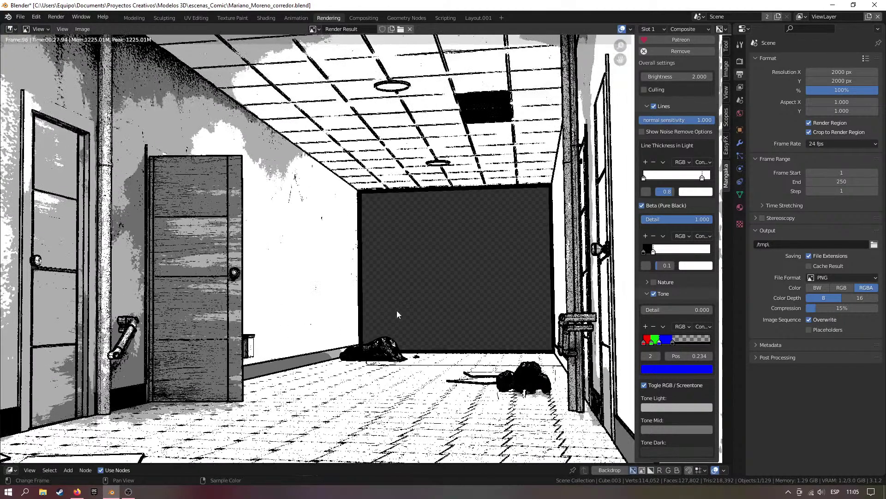
{"action": "left_click_drag", "start_coordinate": [673, 341], "coordinate": [697, 342]}
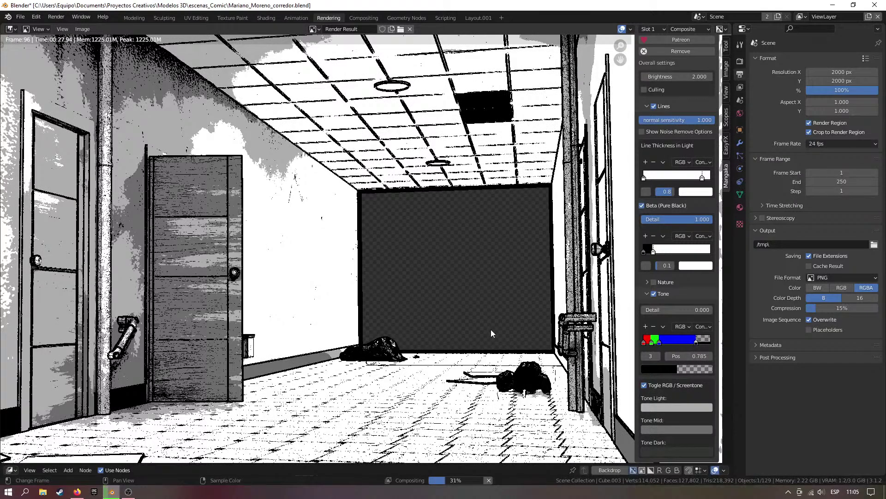
{"action": "key", "text": "shift+Home"}
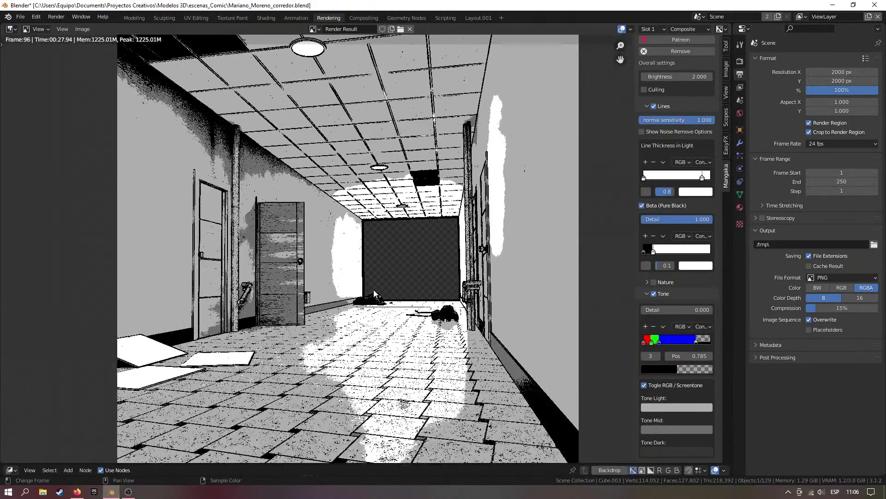
{"action": "scroll", "coordinate": [369, 292], "scroll_direction": "up", "scroll_amount": 4}
{"action": "scroll", "coordinate": [498, 314], "scroll_direction": "down", "scroll_amount": 4}
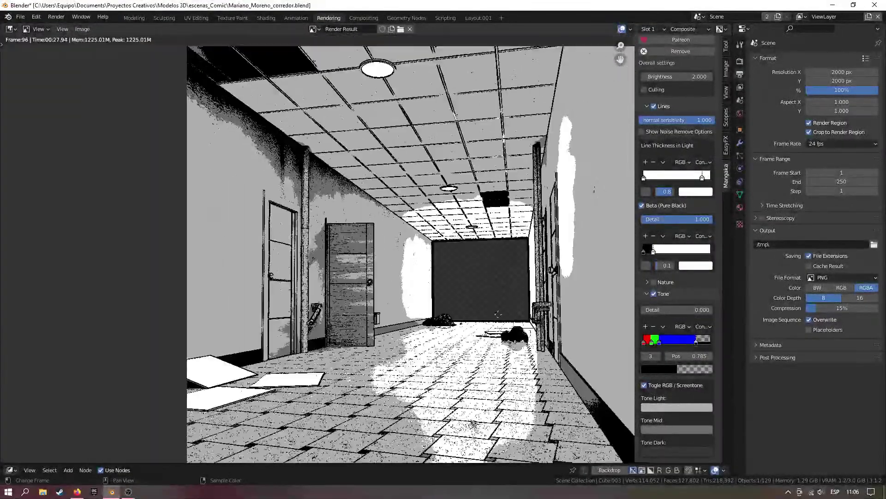
Move the blue stop of the Tone color ramp to position 0.470 and the green stop to 0.254
{"action": "scroll", "coordinate": [498, 314], "scroll_direction": "up", "scroll_amount": 2}
{"action": "left_click_drag", "start_coordinate": [660, 342], "coordinate": [675, 341]}
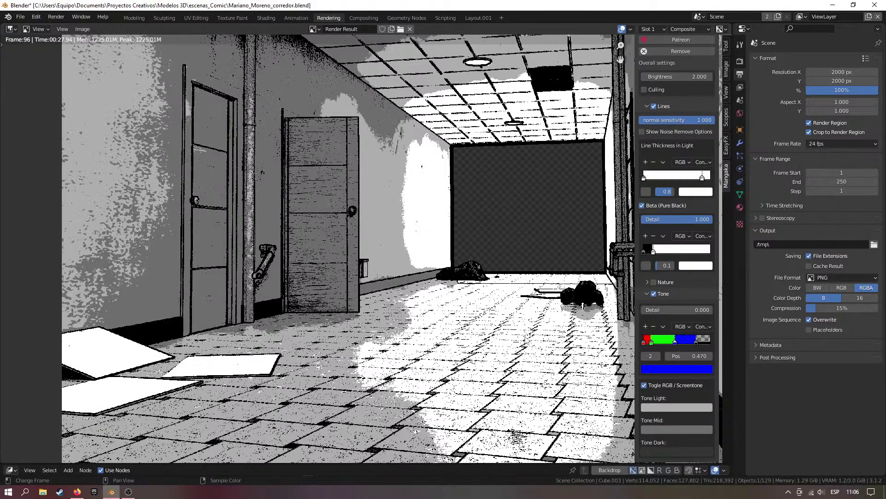
{"action": "scroll", "coordinate": [384, 305], "scroll_direction": "down", "scroll_amount": 2}
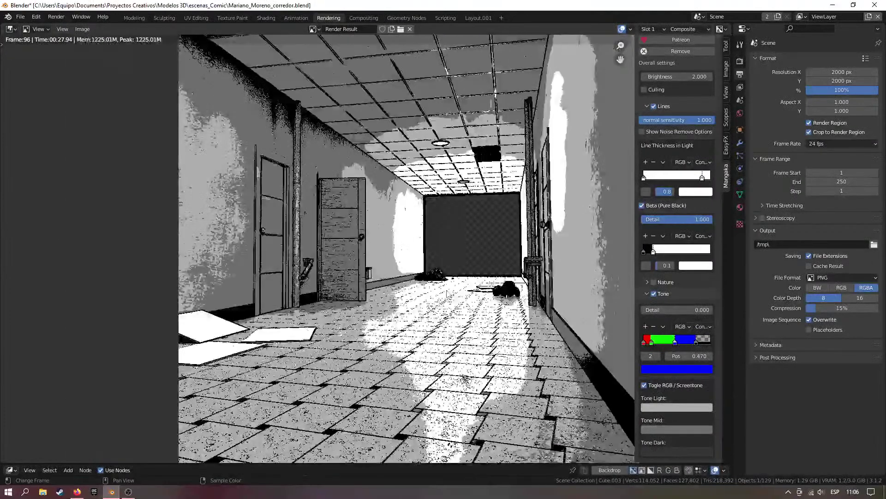
{"action": "left_click_drag", "start_coordinate": [656, 344], "coordinate": [661, 342]}
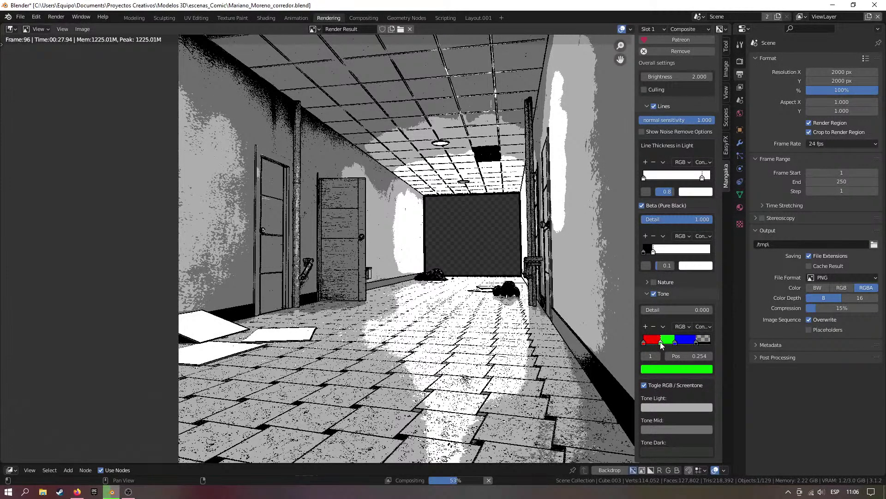
{"action": "scroll", "coordinate": [406, 300], "scroll_direction": "up", "scroll_amount": 2}
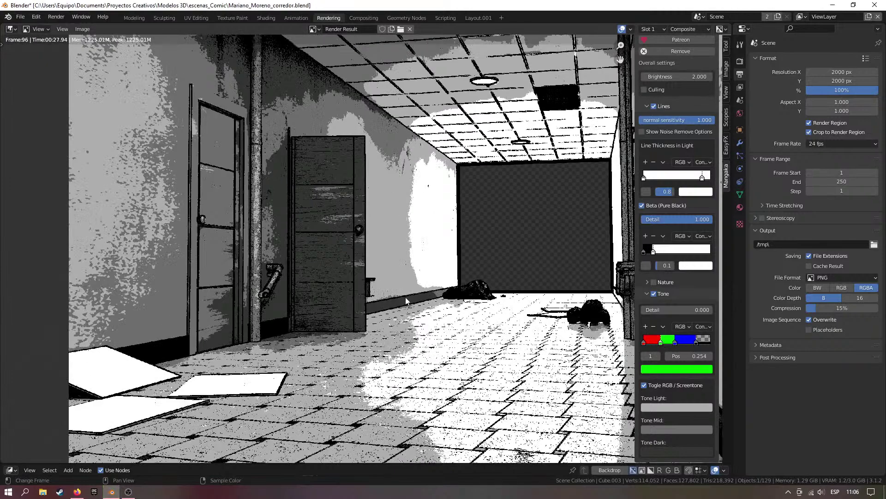
Examine how the gray tones are distributed over the corridor's walls, ceiling, doors and floor in the render
{"action": "scroll", "coordinate": [405, 298], "scroll_direction": "down", "scroll_amount": 3}
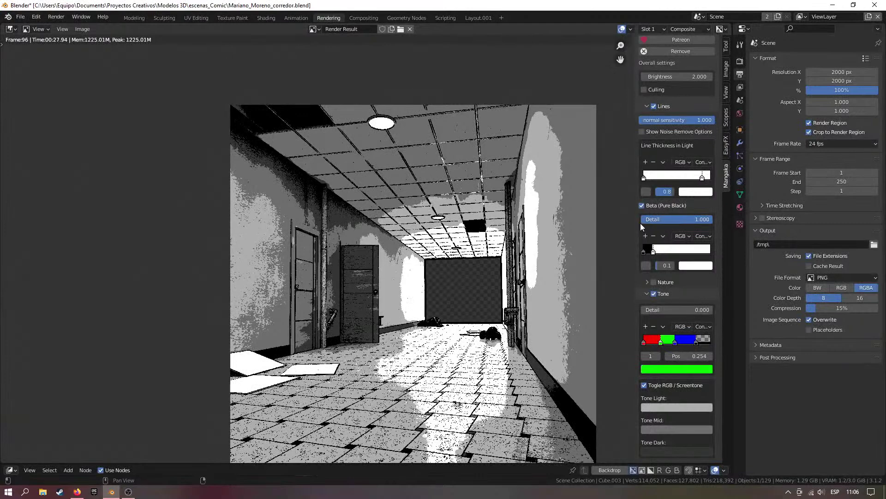
{"action": "scroll", "coordinate": [425, 303], "scroll_direction": "up", "scroll_amount": 4}
{"action": "scroll", "coordinate": [424, 303], "scroll_direction": "down", "scroll_amount": 3}
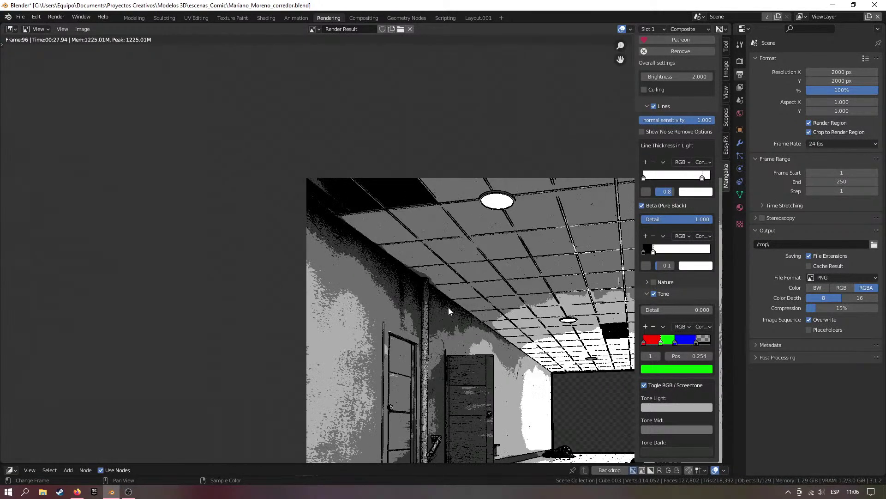
{"action": "scroll", "coordinate": [433, 304], "scroll_direction": "down", "scroll_amount": 1}
{"action": "scroll", "coordinate": [403, 251], "scroll_direction": "up", "scroll_amount": 4}
{"action": "scroll", "coordinate": [413, 292], "scroll_direction": "down", "scroll_amount": 4}
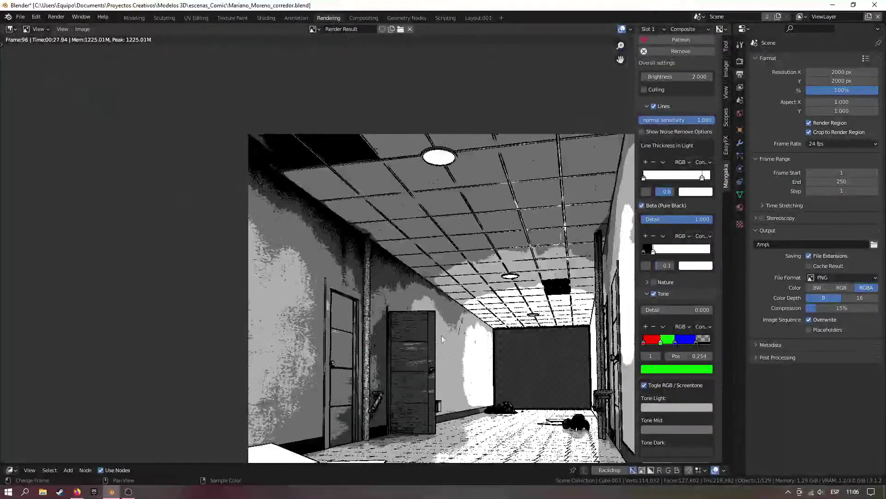
{"action": "scroll", "coordinate": [442, 333], "scroll_direction": "up", "scroll_amount": 4}
{"action": "scroll", "coordinate": [442, 333], "scroll_direction": "down", "scroll_amount": 4}
{"action": "scroll", "coordinate": [441, 333], "scroll_direction": "up", "scroll_amount": 2}
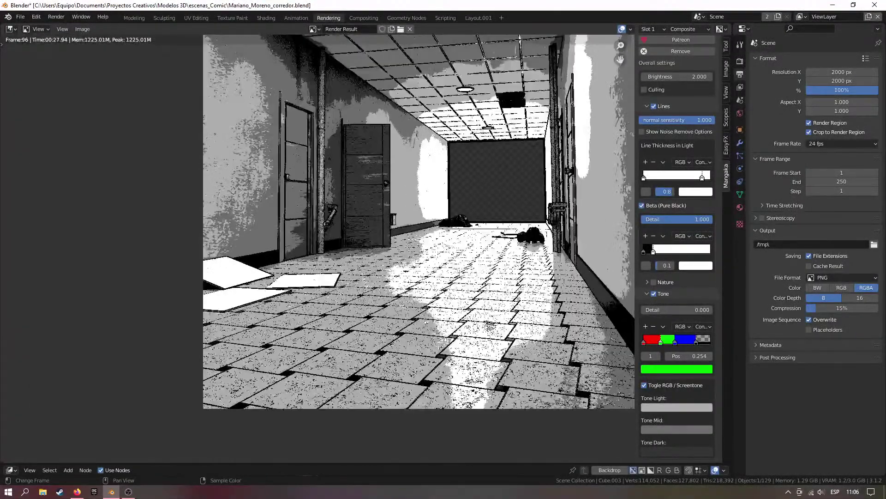
{"action": "middle_click_drag", "start_coordinate": [450, 264], "coordinate": [486, 338]}
{"action": "scroll", "coordinate": [459, 328], "scroll_direction": "up", "scroll_amount": 3}
{"action": "scroll", "coordinate": [406, 301], "scroll_direction": "down", "scroll_amount": 3}
{"action": "middle_click_drag", "start_coordinate": [400, 350], "coordinate": [419, 287]}
{"action": "scroll", "coordinate": [420, 287], "scroll_direction": "up", "scroll_amount": 4}
{"action": "scroll", "coordinate": [419, 287], "scroll_direction": "down", "scroll_amount": 3}
{"action": "scroll", "coordinate": [420, 286], "scroll_direction": "up", "scroll_amount": 3}
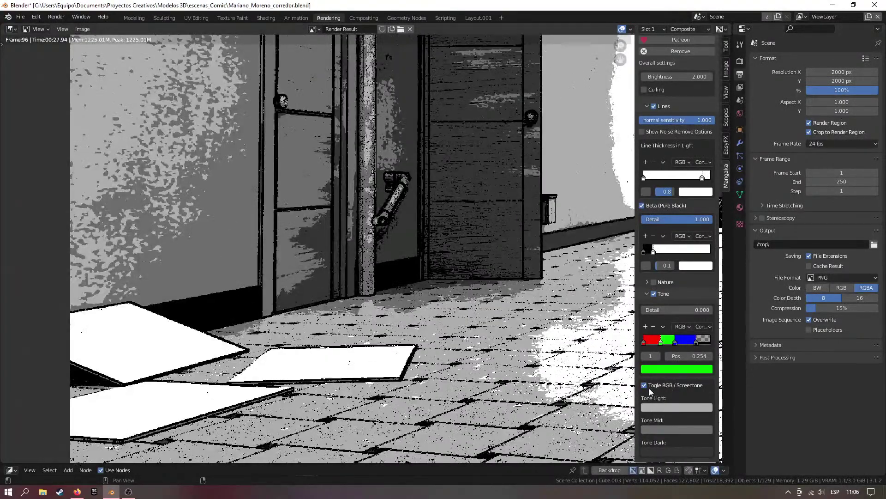
Switch the tones from RGB colors to screentones and inspect the dots around the doors and back wall
{"action": "left_click", "coordinate": [645, 385]}
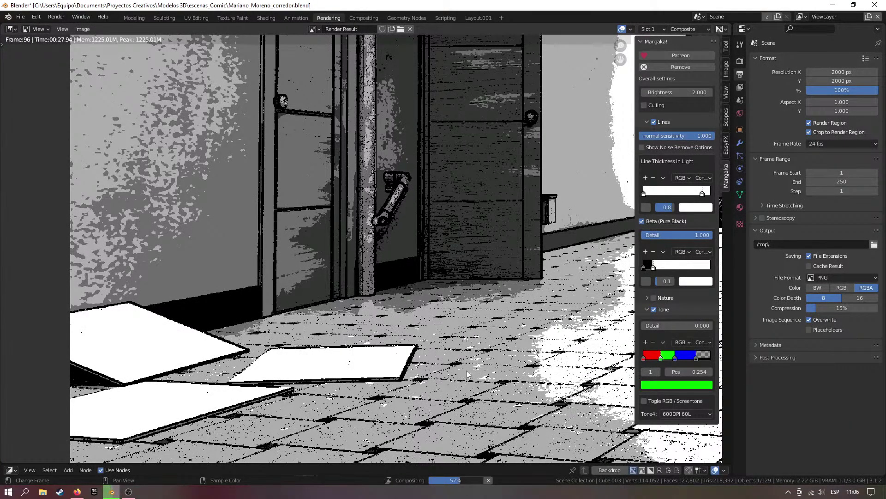
{"action": "scroll", "coordinate": [468, 374], "scroll_direction": "down", "scroll_amount": 3}
{"action": "scroll", "coordinate": [439, 167], "scroll_direction": "up", "scroll_amount": 5}
{"action": "scroll", "coordinate": [567, 270], "scroll_direction": "up", "scroll_amount": 1}
{"action": "middle_click_drag", "start_coordinate": [568, 270], "coordinate": [411, 297]}
{"action": "scroll", "coordinate": [374, 245], "scroll_direction": "up", "scroll_amount": 3}
{"action": "scroll", "coordinate": [374, 245], "scroll_direction": "down", "scroll_amount": 10}
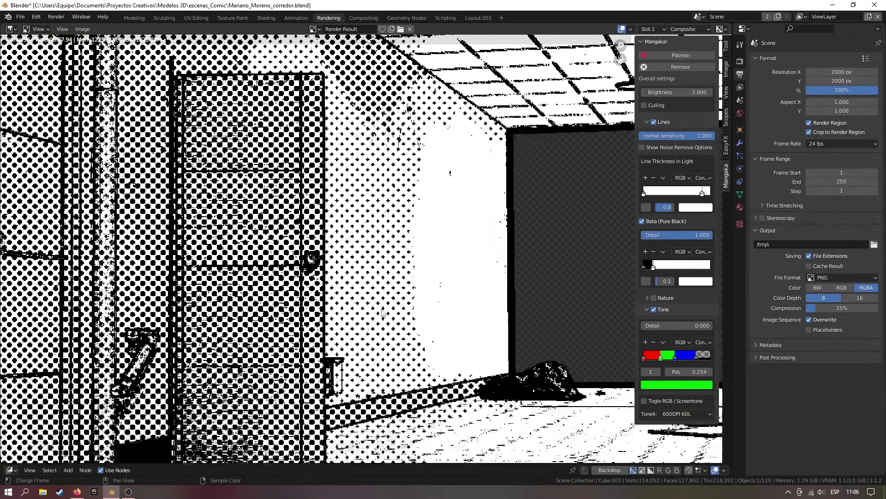
Examine the screentone dot pattern in the render, from the full corridor down to the door and wall
{"action": "scroll", "coordinate": [373, 306], "scroll_direction": "down", "scroll_amount": 2}
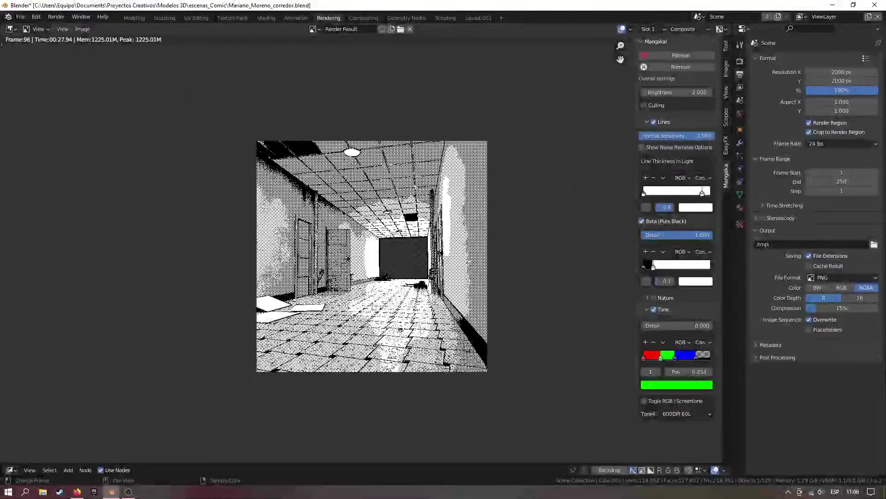
{"action": "scroll", "coordinate": [383, 273], "scroll_direction": "up", "scroll_amount": 3}
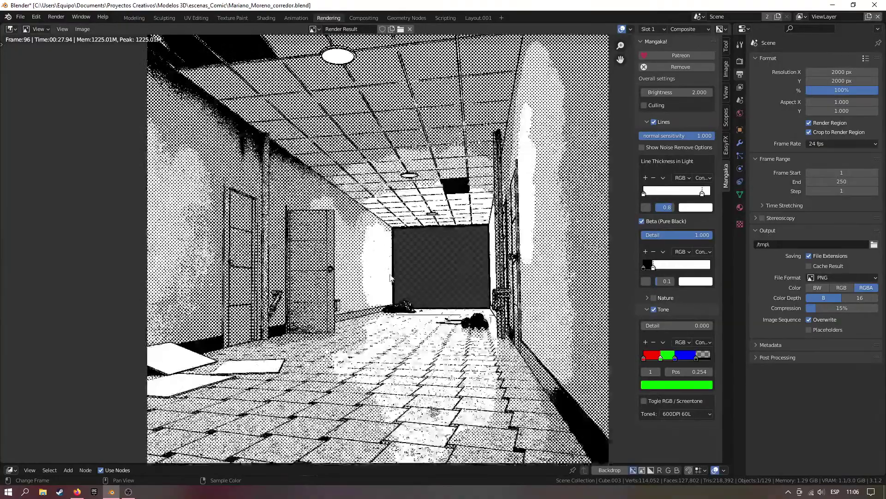
{"action": "scroll", "coordinate": [314, 286], "scroll_direction": "up", "scroll_amount": 3}
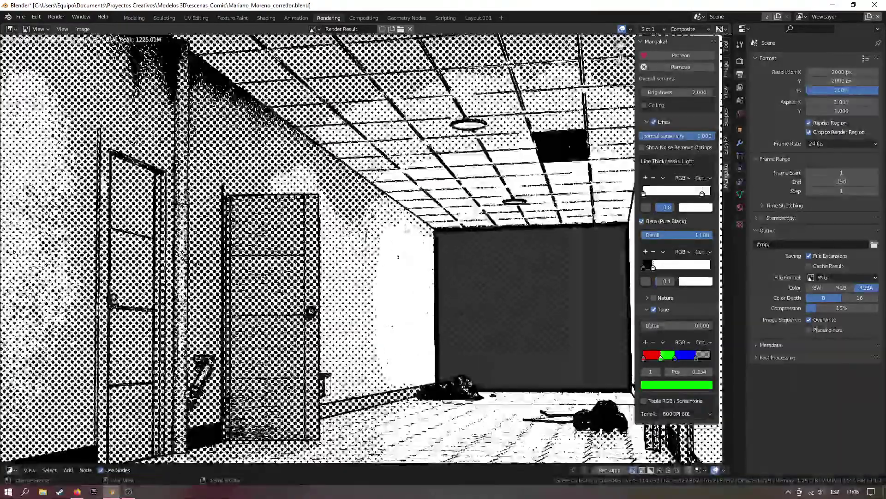
{"action": "scroll", "coordinate": [376, 250], "scroll_direction": "up", "scroll_amount": 3}
{"action": "scroll", "coordinate": [376, 249], "scroll_direction": "down", "scroll_amount": 3}
{"action": "scroll", "coordinate": [376, 250], "scroll_direction": "up", "scroll_amount": 3}
{"action": "scroll", "coordinate": [376, 249], "scroll_direction": "up", "scroll_amount": 2}
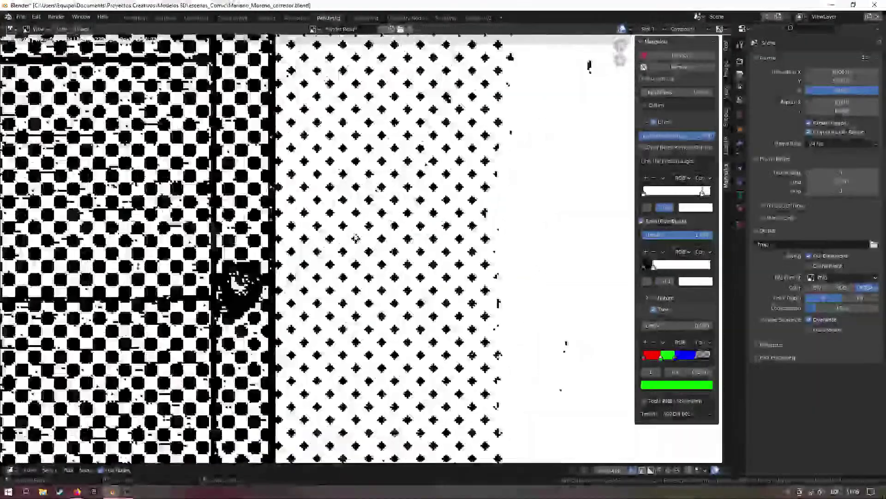
{"action": "scroll", "coordinate": [376, 249], "scroll_direction": "down", "scroll_amount": 5}
Compare the two tone modes by switching to RGB and back to screentones
{"action": "left_click", "coordinate": [644, 402]}
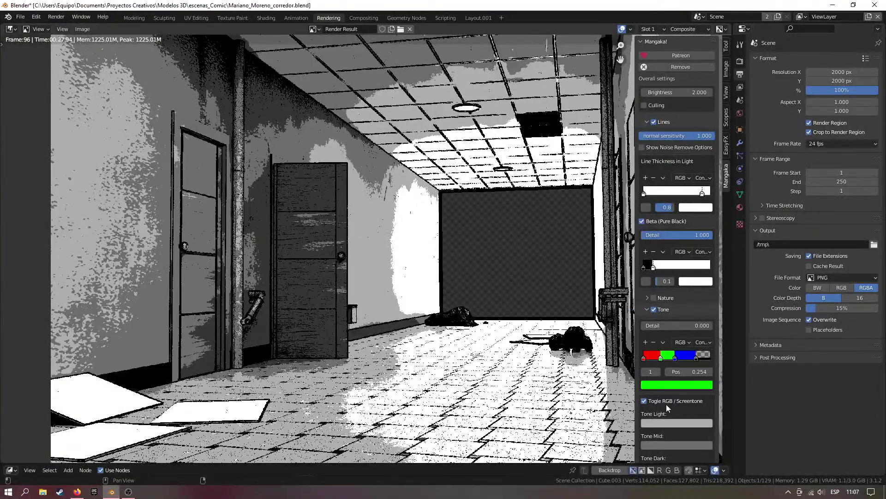
{"action": "left_click", "coordinate": [644, 401]}
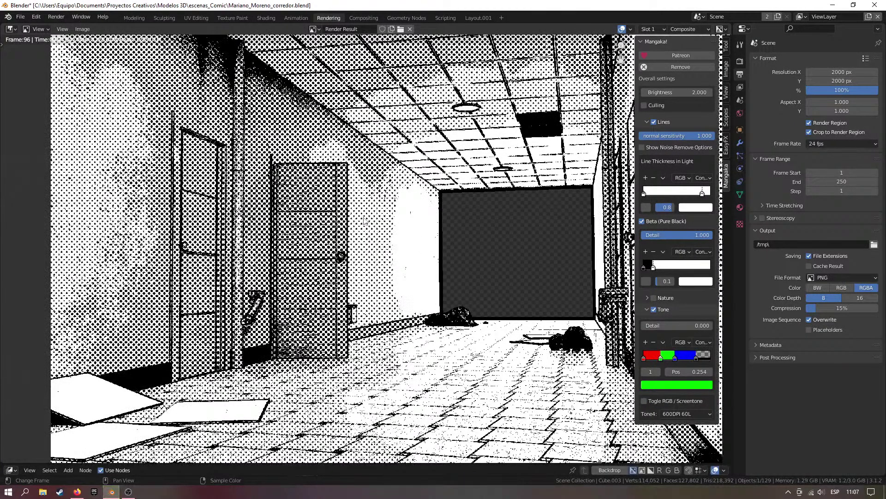
{"action": "scroll", "coordinate": [374, 246], "scroll_direction": "up", "scroll_amount": 3}
{"action": "middle_click_drag", "start_coordinate": [308, 266], "coordinate": [368, 250]}
{"action": "scroll", "coordinate": [368, 250], "scroll_direction": "down", "scroll_amount": 2}
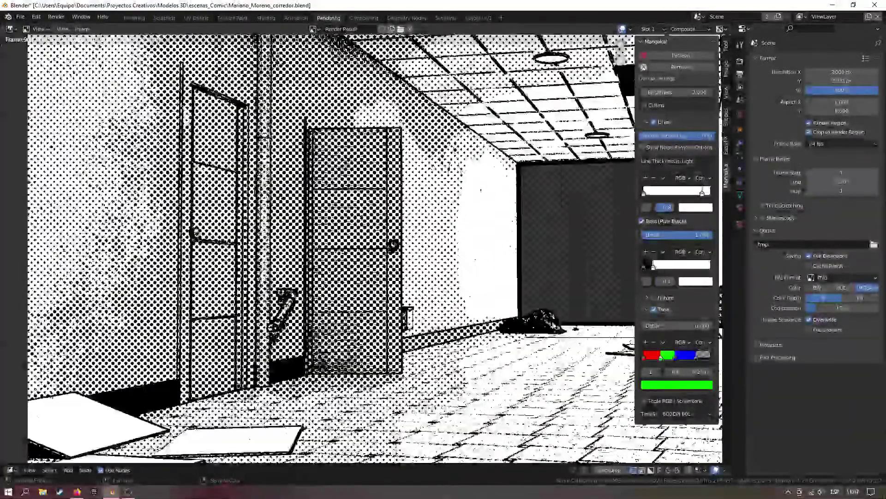
Try the 600DPI 40L and 600DPI 20L presets for Tone4 and inspect their dot sizes in the render
{"action": "left_click", "coordinate": [686, 414]}
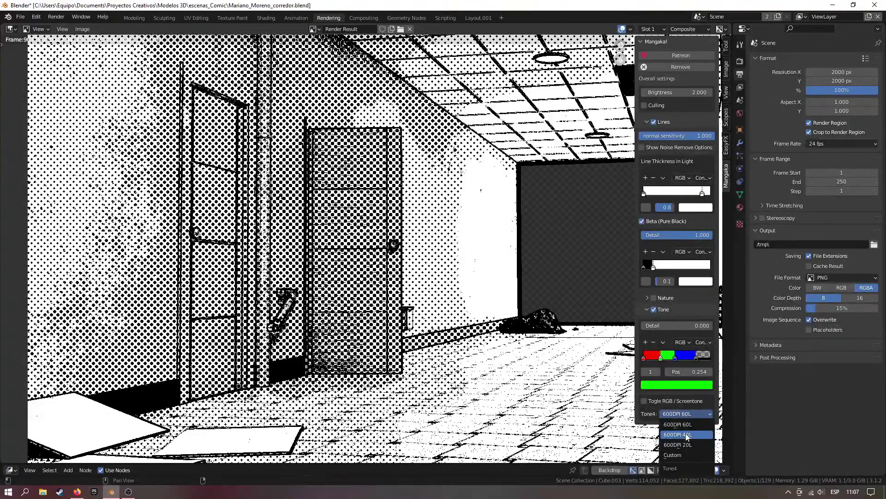
{"action": "left_click", "coordinate": [687, 435]}
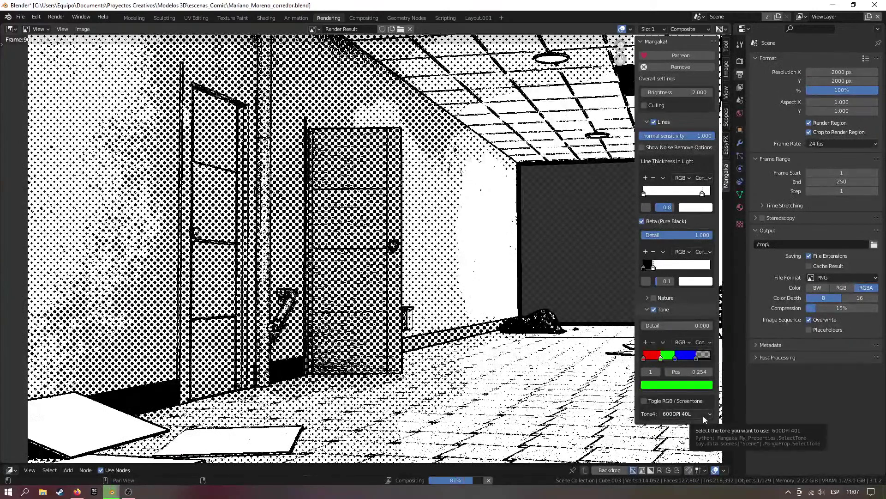
{"action": "left_click", "coordinate": [703, 415]}
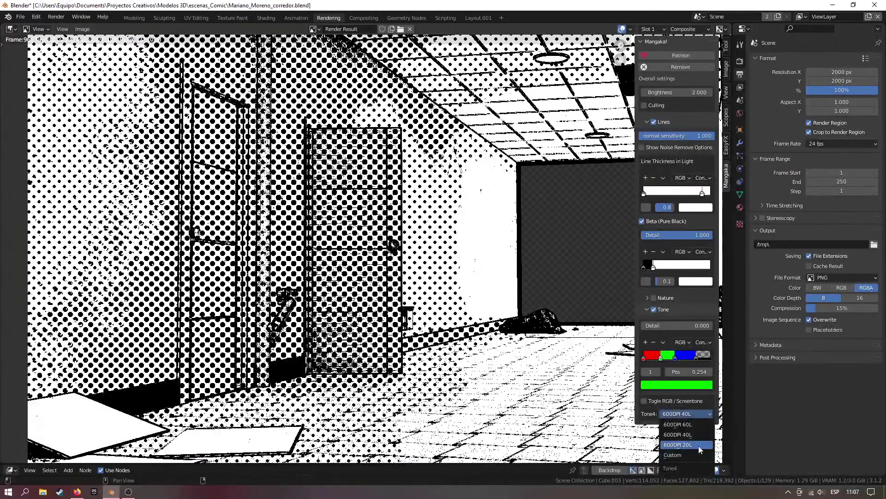
{"action": "left_click", "coordinate": [699, 445]}
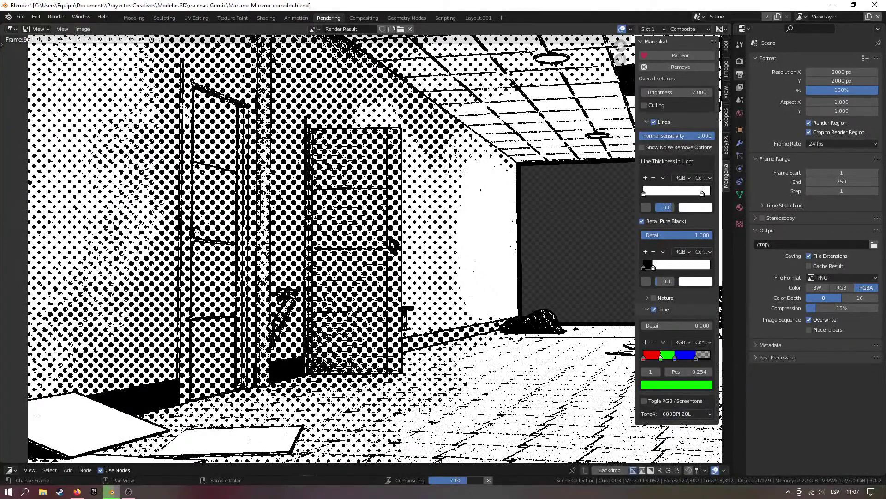
{"action": "scroll", "coordinate": [457, 259], "scroll_direction": "up", "scroll_amount": 3}
{"action": "scroll", "coordinate": [457, 259], "scroll_direction": "down", "scroll_amount": 5}
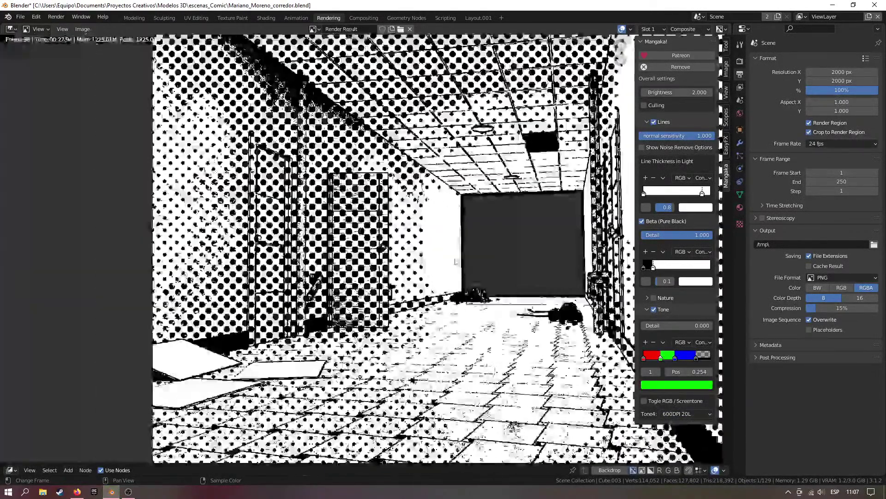
{"action": "scroll", "coordinate": [457, 259], "scroll_direction": "up", "scroll_amount": 5}
Set the Tone4 preset to Custom and browse to the TONES folder for the Tone 1 image
{"action": "left_click", "coordinate": [676, 414]}
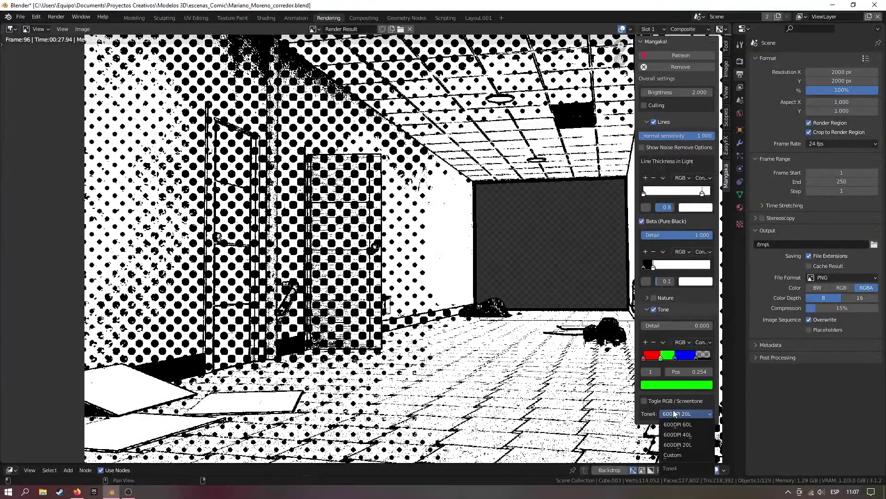
{"action": "left_click", "coordinate": [680, 455]}
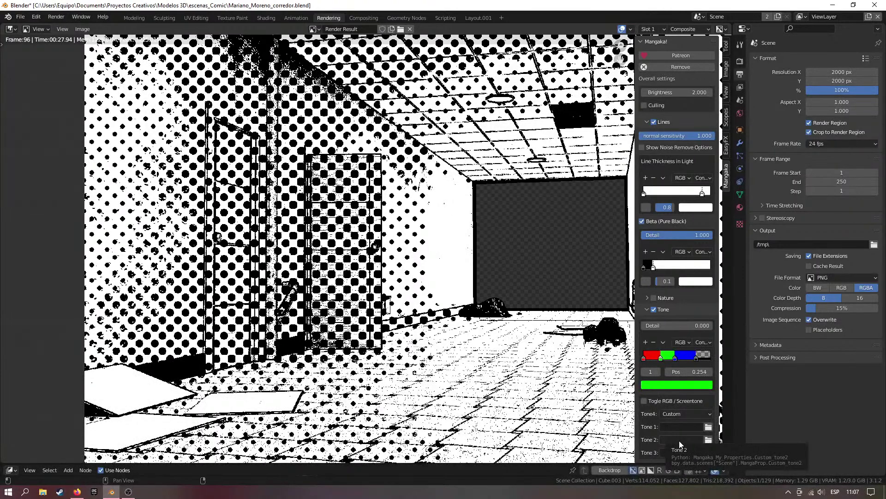
{"action": "left_click", "coordinate": [710, 429]}
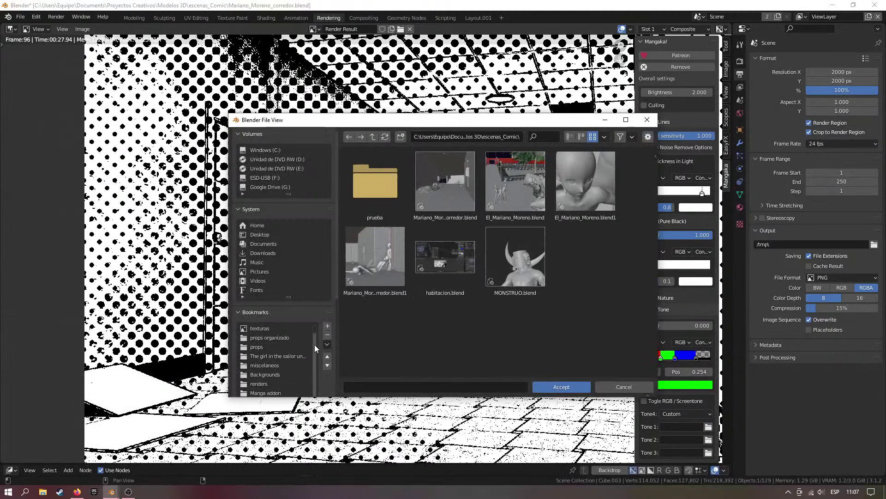
{"action": "scroll", "coordinate": [314, 344], "scroll_direction": "down", "scroll_amount": 5}
{"action": "left_click_drag", "start_coordinate": [468, 122], "coordinate": [885, 134]}
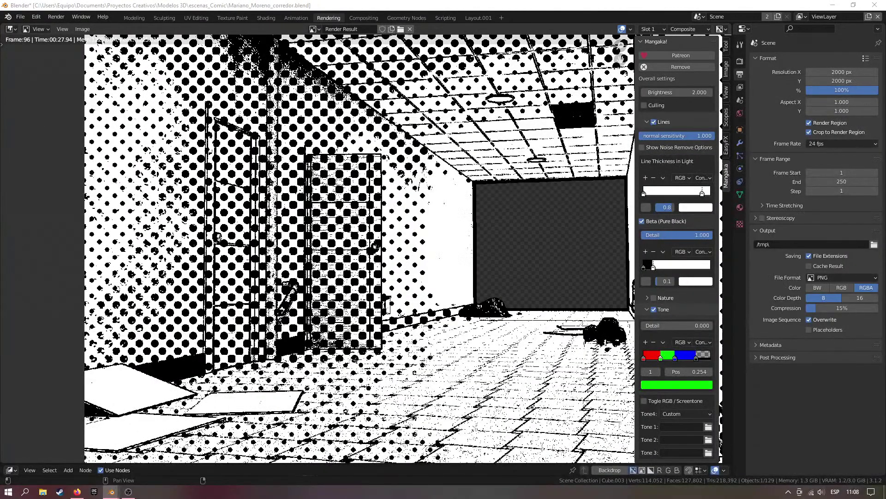
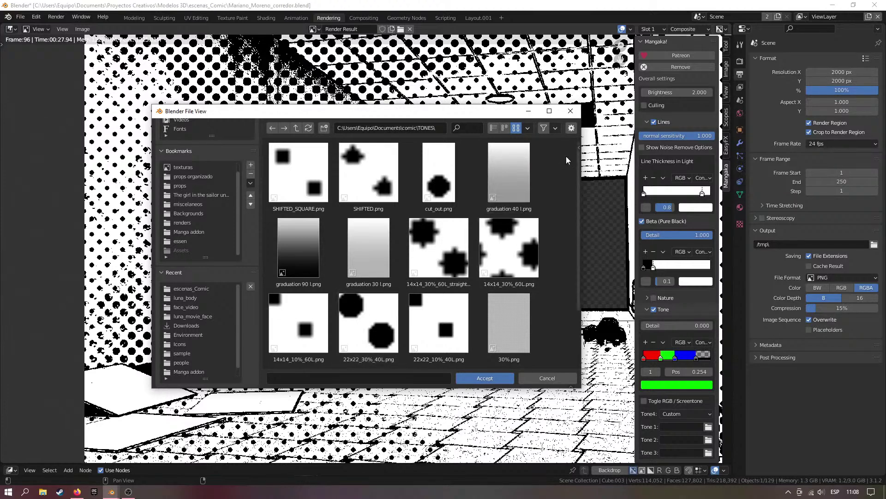
Turn off Relative Path, load 22x22_10%_40L.png as the Tone 1 image and inspect its dots in the render
{"action": "left_click_drag", "start_coordinate": [576, 146], "coordinate": [471, 155]}
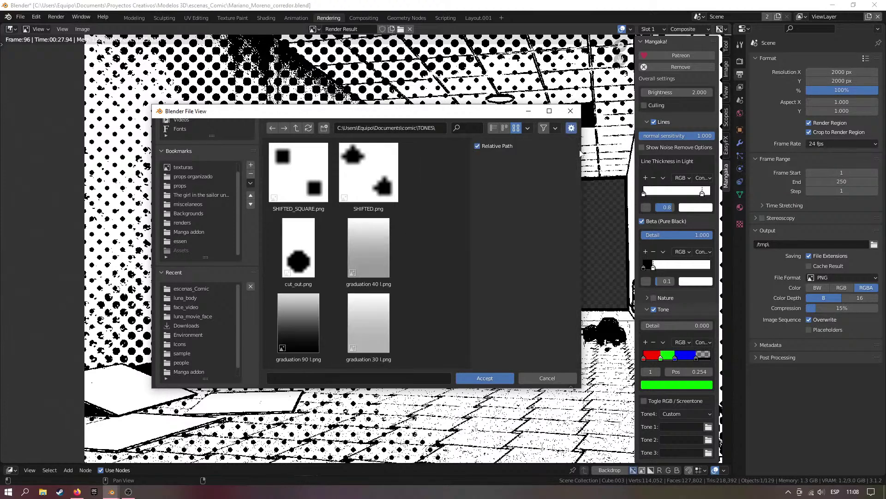
{"action": "left_click", "coordinate": [478, 146]}
{"action": "key", "text": "n"}
{"action": "key", "text": "n"}
{"action": "key", "text": "n"}
{"action": "key", "text": "n"}
{"action": "key", "text": "n"}
{"action": "scroll", "coordinate": [365, 239], "scroll_direction": "down", "scroll_amount": 2}
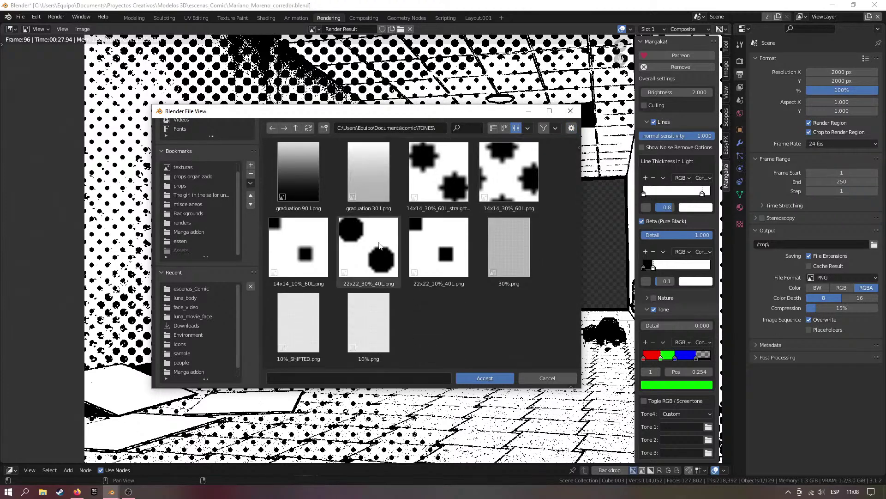
{"action": "left_click", "coordinate": [441, 250]}
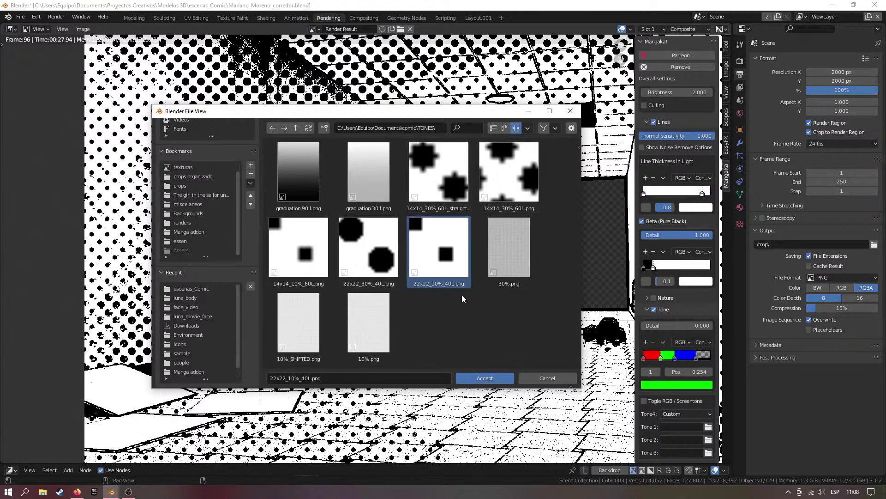
{"action": "left_click", "coordinate": [481, 378]}
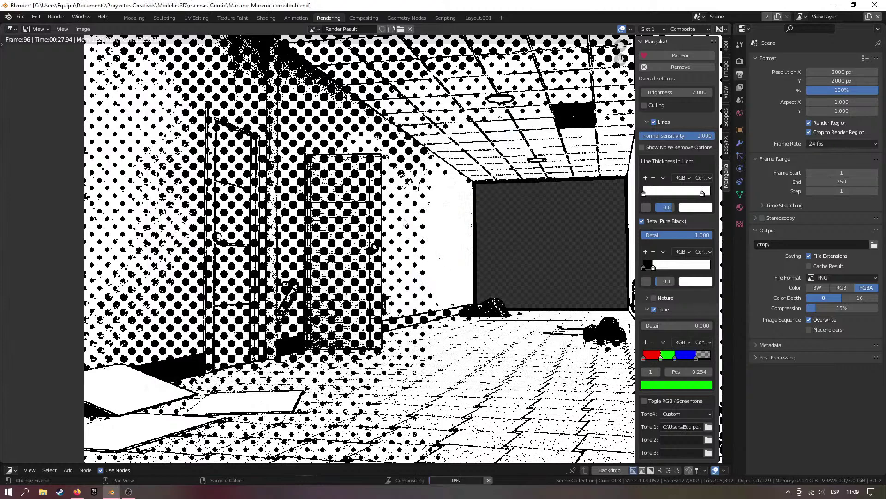
{"action": "scroll", "coordinate": [404, 222], "scroll_direction": "up", "scroll_amount": 3}
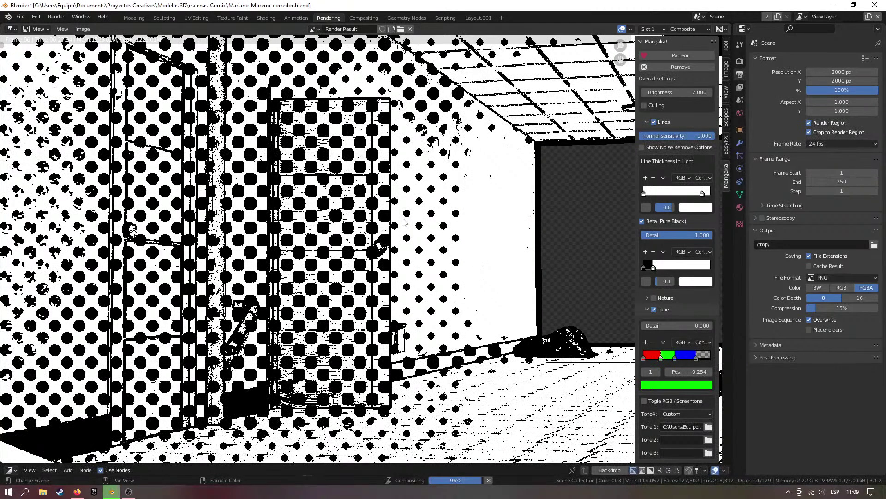
{"action": "scroll", "coordinate": [461, 275], "scroll_direction": "up", "scroll_amount": 5}
{"action": "scroll", "coordinate": [460, 274], "scroll_direction": "down", "scroll_amount": 4}
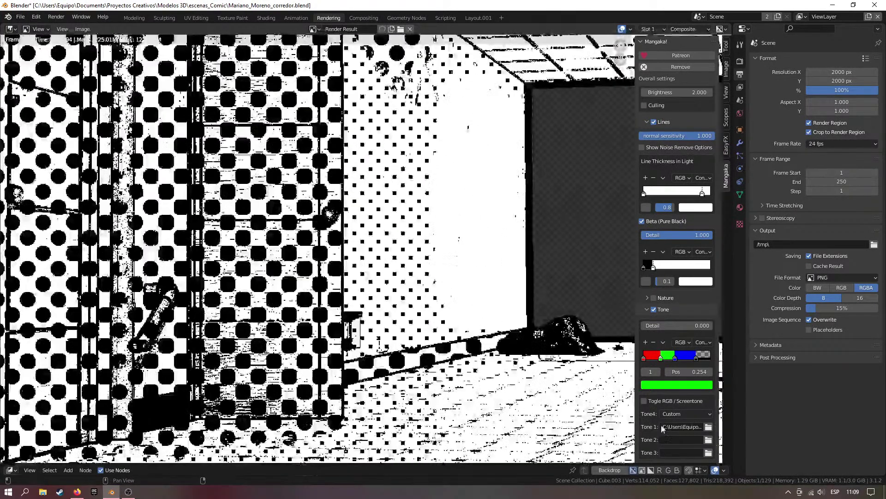
Load 22x22_30%_40L.png from the recent TONES folder as the Tone 2 image
{"action": "left_click", "coordinate": [708, 440]}
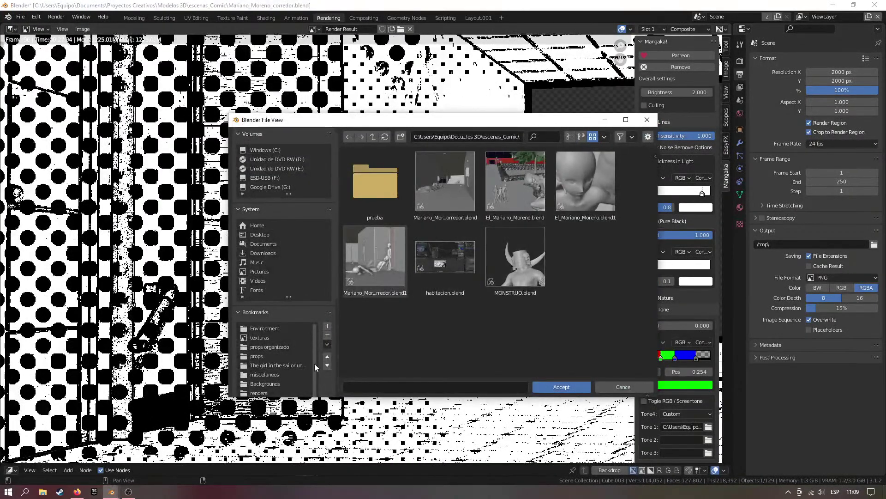
{"action": "scroll", "coordinate": [286, 305], "scroll_direction": "down", "scroll_amount": 8}
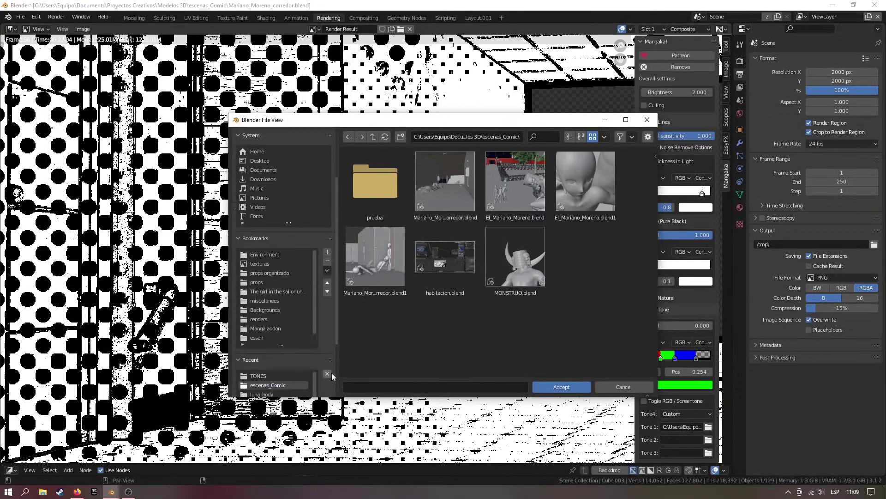
{"action": "left_click", "coordinate": [298, 298]}
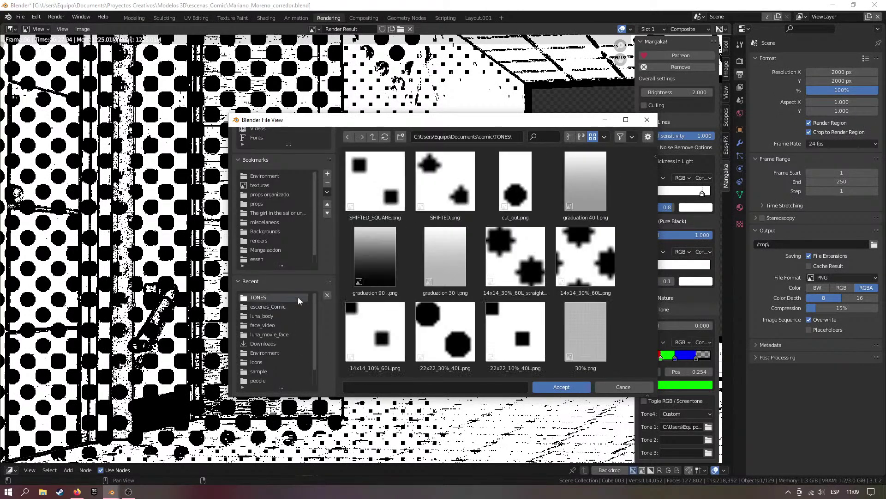
{"action": "double_click", "coordinate": [441, 332]}
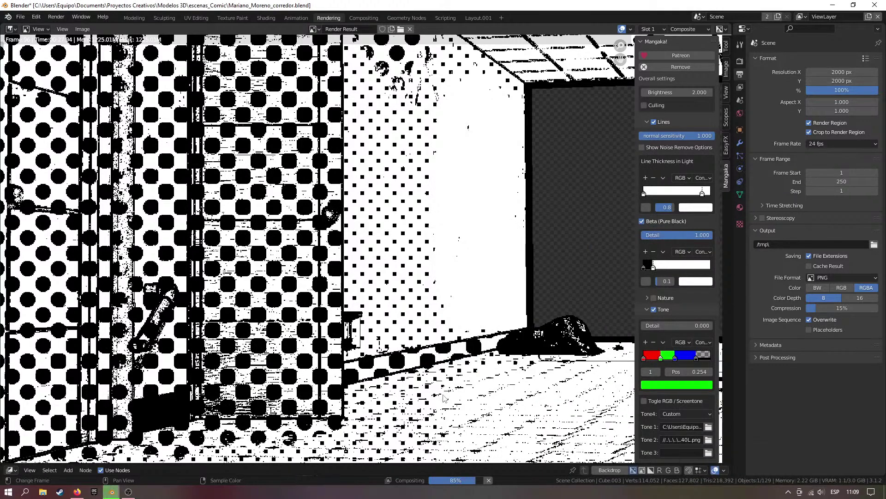
{"action": "middle_click_drag", "start_coordinate": [366, 306], "coordinate": [392, 303]}
{"action": "scroll", "coordinate": [392, 304], "scroll_direction": "down", "scroll_amount": 2}
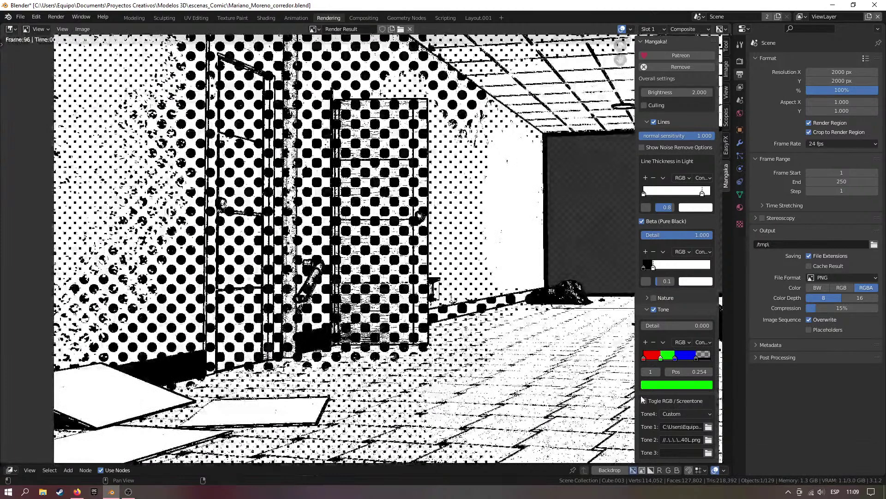
Widen the Mangaka sidebar to read the tone paths, and reload 22x22_30%_40L.png for Tone 2 with Relative Path off
{"action": "left_click_drag", "start_coordinate": [634, 392], "coordinate": [412, 432]}
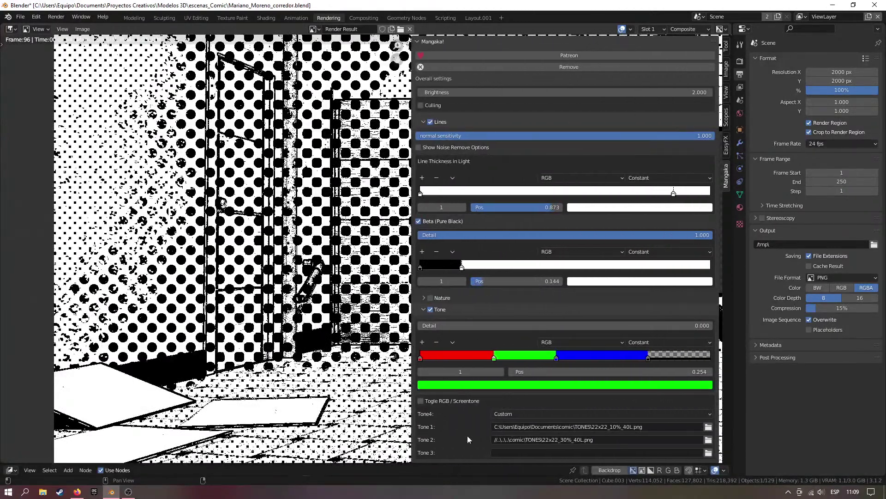
{"action": "left_click", "coordinate": [708, 440]}
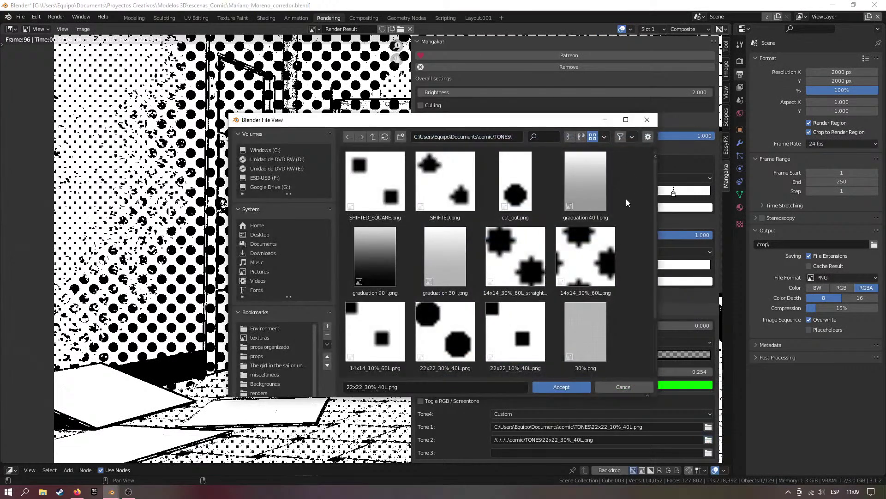
{"action": "key", "text": "n"}
{"action": "scroll", "coordinate": [386, 272], "scroll_direction": "down", "scroll_amount": 5}
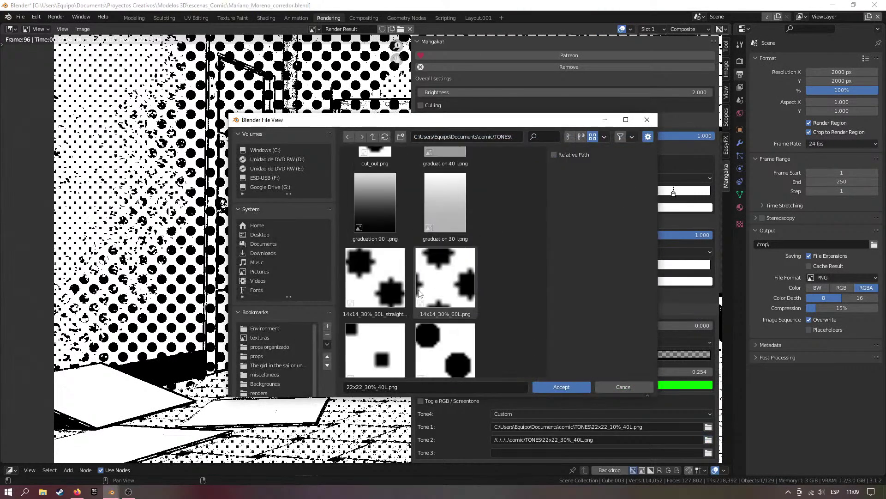
{"action": "scroll", "coordinate": [401, 272], "scroll_direction": "down", "scroll_amount": 2}
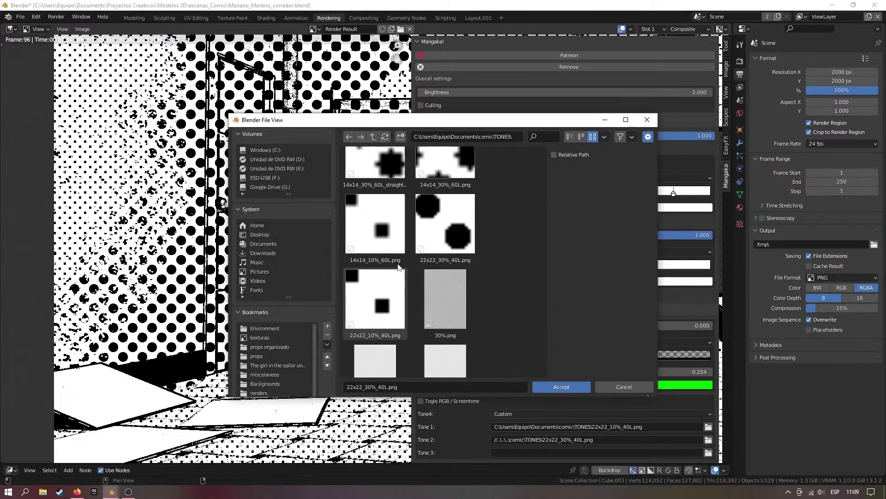
{"action": "left_click", "coordinate": [459, 243]}
{"action": "double_click", "coordinate": [459, 240]}
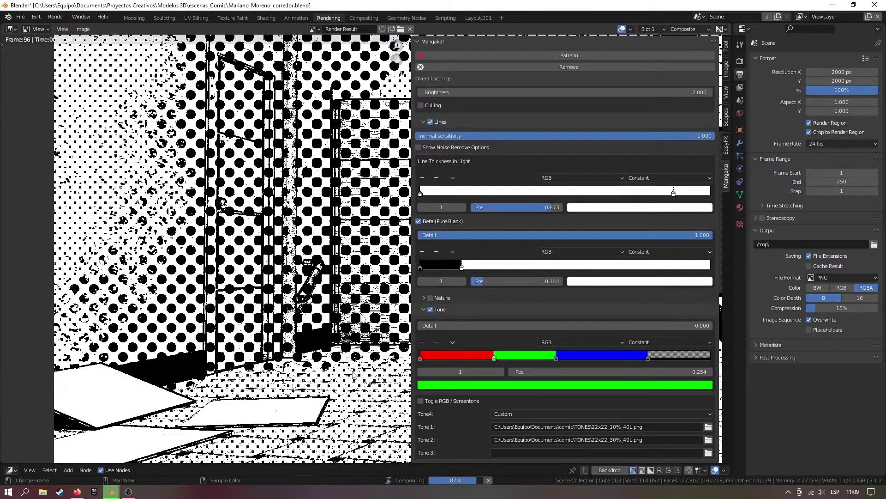
{"action": "scroll", "coordinate": [211, 342], "scroll_direction": "down", "scroll_amount": 2}
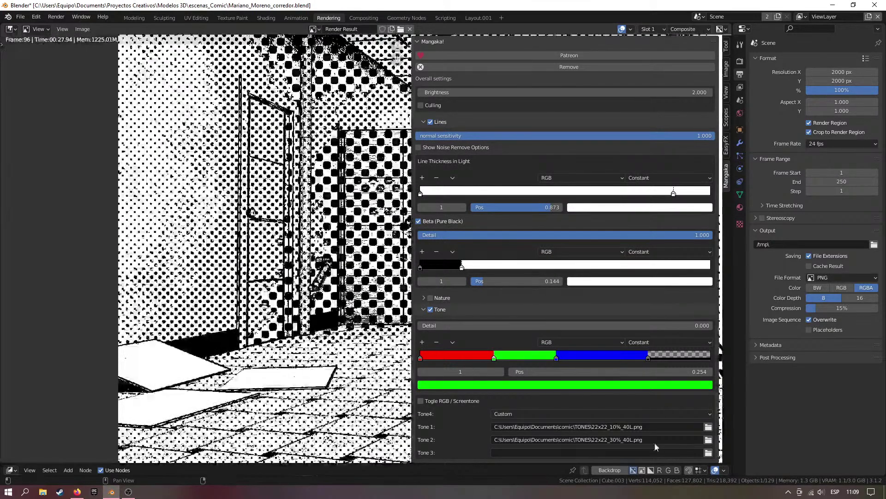
Load 40%_40L600DPI.png from the Mangaka assets folder as the Tone 3 image
{"action": "left_click", "coordinate": [708, 453]}
{"action": "left_click_drag", "start_coordinate": [449, 123], "coordinate": [885, 139]}
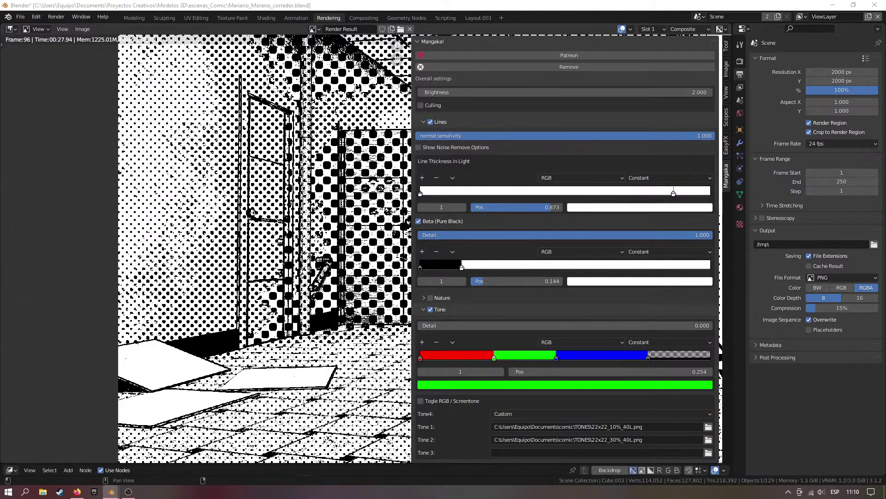
{"action": "left_click_drag", "start_coordinate": [885, 157], "coordinate": [250, 114]}
{"action": "scroll", "coordinate": [323, 319], "scroll_direction": "down", "scroll_amount": 3}
{"action": "left_click", "coordinate": [248, 280]}
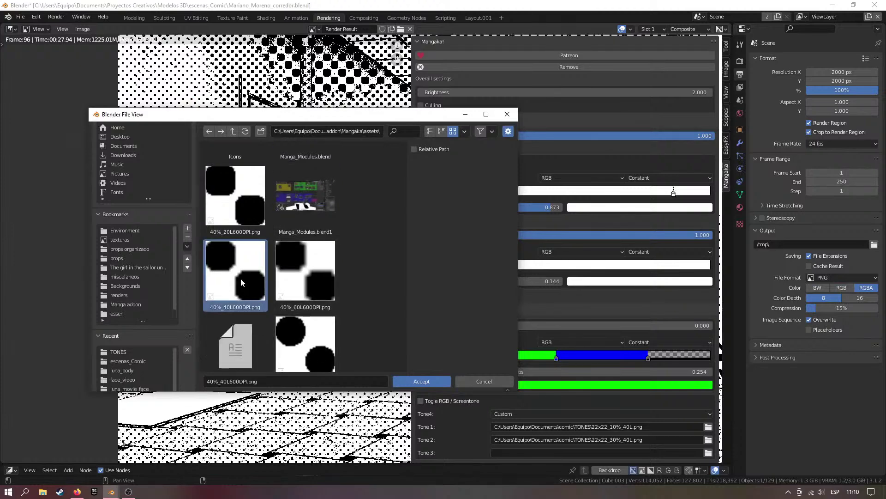
{"action": "double_click", "coordinate": [241, 283]}
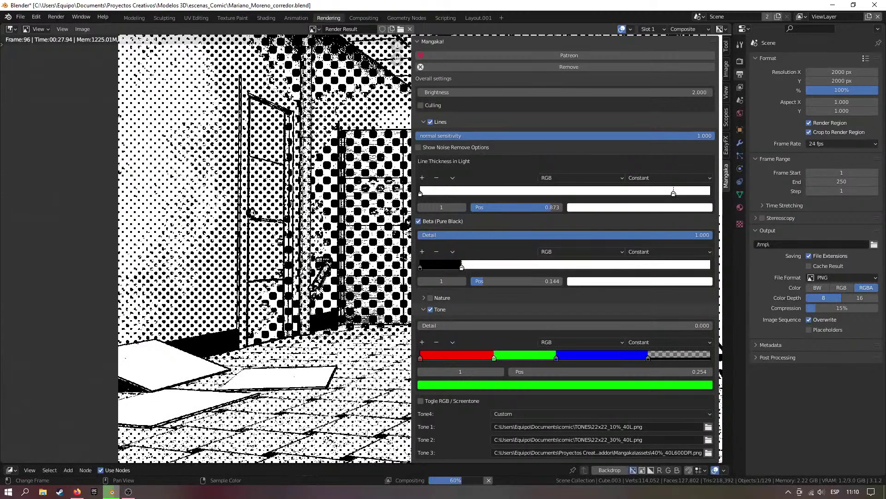
Examine the three custom tones on the doors, walls and floor, up close and across the full corridor render
{"action": "scroll", "coordinate": [391, 244], "scroll_direction": "up", "scroll_amount": 3}
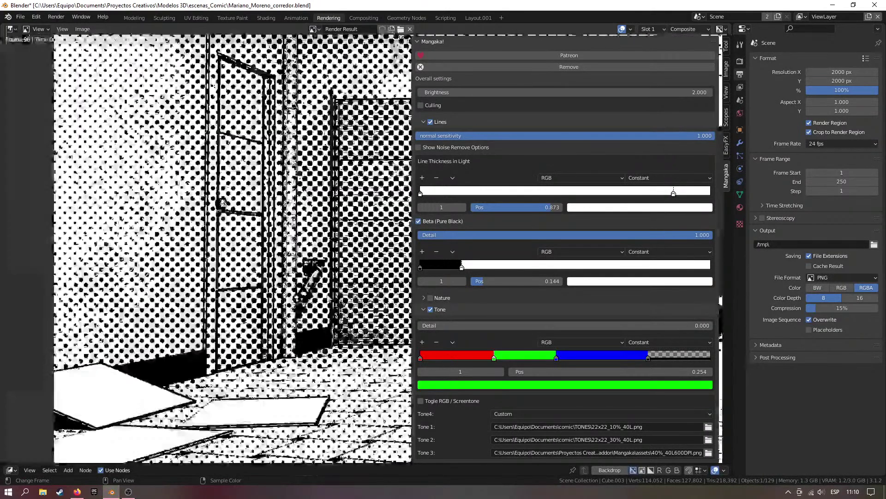
{"action": "scroll", "coordinate": [391, 245], "scroll_direction": "down", "scroll_amount": 7}
{"action": "middle_click_drag", "start_coordinate": [391, 245], "coordinate": [236, 224]}
{"action": "scroll", "coordinate": [323, 202], "scroll_direction": "up", "scroll_amount": 1}
{"action": "scroll", "coordinate": [296, 238], "scroll_direction": "up", "scroll_amount": 5}
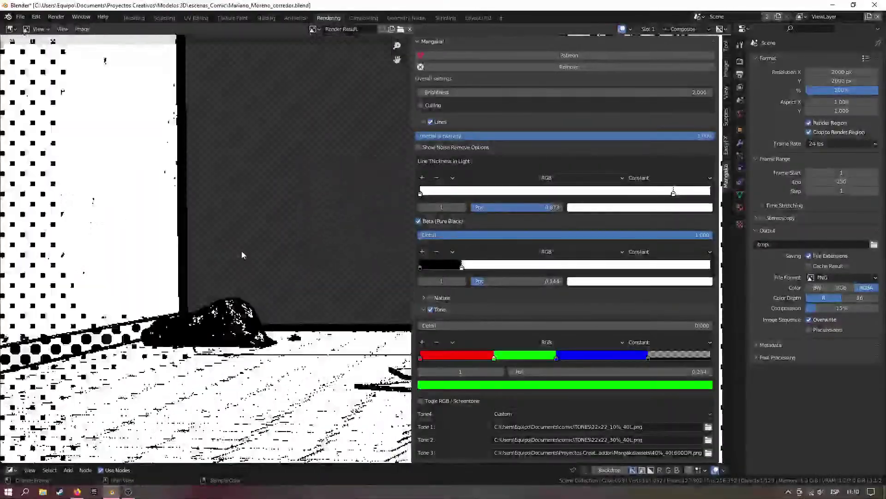
{"action": "middle_click_drag", "start_coordinate": [243, 254], "coordinate": [358, 265]}
{"action": "scroll", "coordinate": [318, 268], "scroll_direction": "down", "scroll_amount": 1}
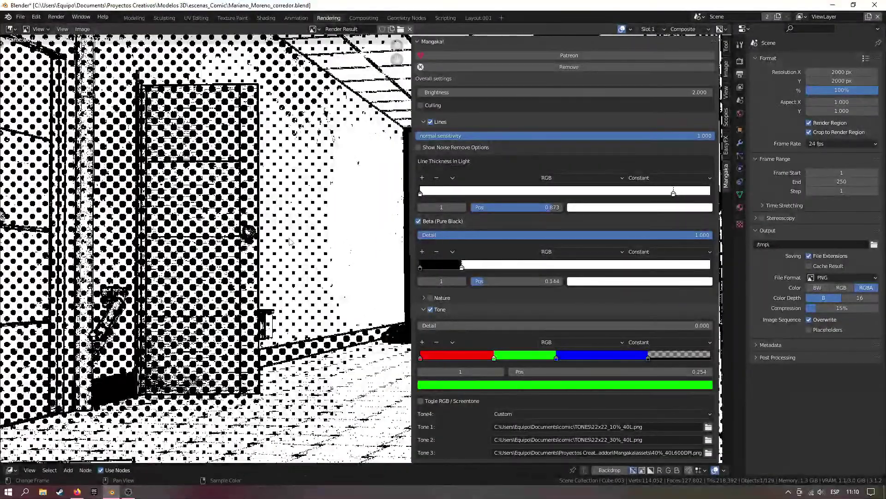
{"action": "scroll", "coordinate": [383, 253], "scroll_direction": "down", "scroll_amount": 1}
{"action": "key", "text": "Home"}
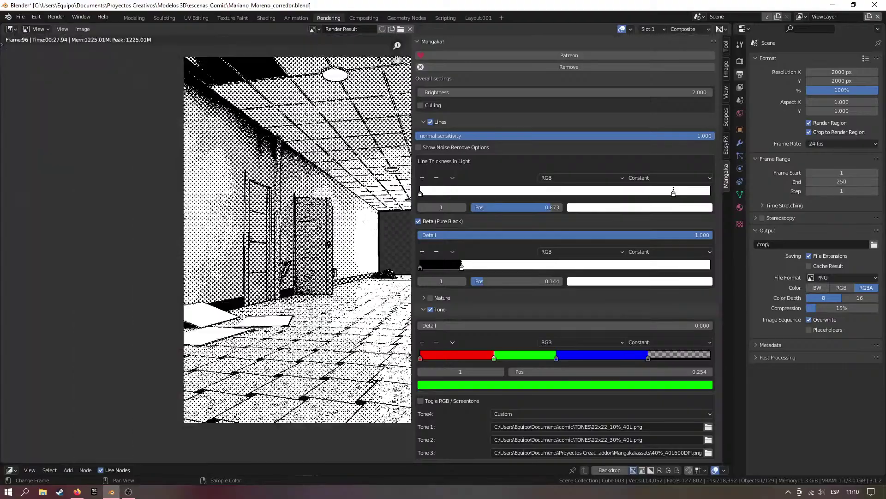
Narrow the Mangaka sidebar to fit the whole render in view, then collapse the Tone settings and expand the Nature settings
{"action": "left_click_drag", "start_coordinate": [414, 268], "coordinate": [549, 269]}
{"action": "key", "text": "Home"}
{"action": "scroll", "coordinate": [394, 275], "scroll_direction": "up", "scroll_amount": 5}
{"action": "scroll", "coordinate": [378, 276], "scroll_direction": "down", "scroll_amount": 3}
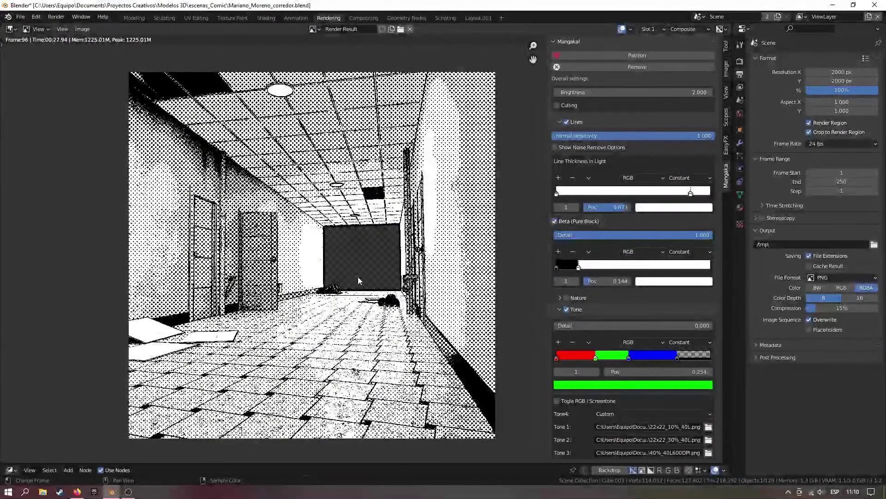
{"action": "left_click", "coordinate": [560, 308]}
{"action": "left_click", "coordinate": [560, 299]}
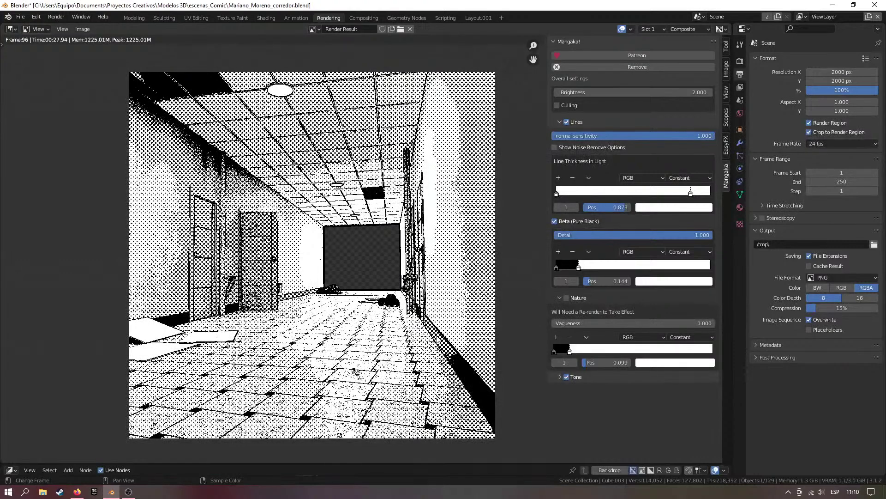
Look along the corridor floor toward the back opening in the Modeling workspace
{"action": "left_click", "coordinate": [134, 18]}
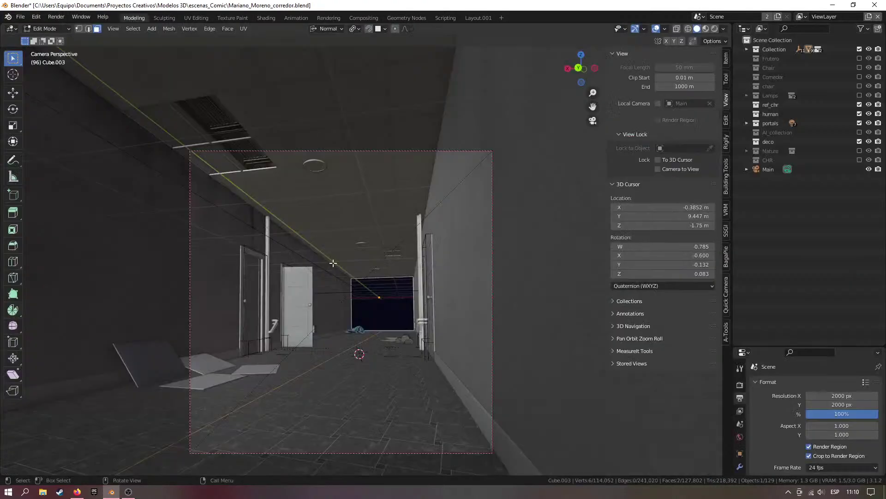
{"action": "middle_click_drag", "start_coordinate": [377, 293], "coordinate": [366, 300]}
{"action": "scroll", "coordinate": [369, 302], "scroll_direction": "down", "scroll_amount": 3}
{"action": "scroll", "coordinate": [367, 256], "scroll_direction": "up", "scroll_amount": 10}
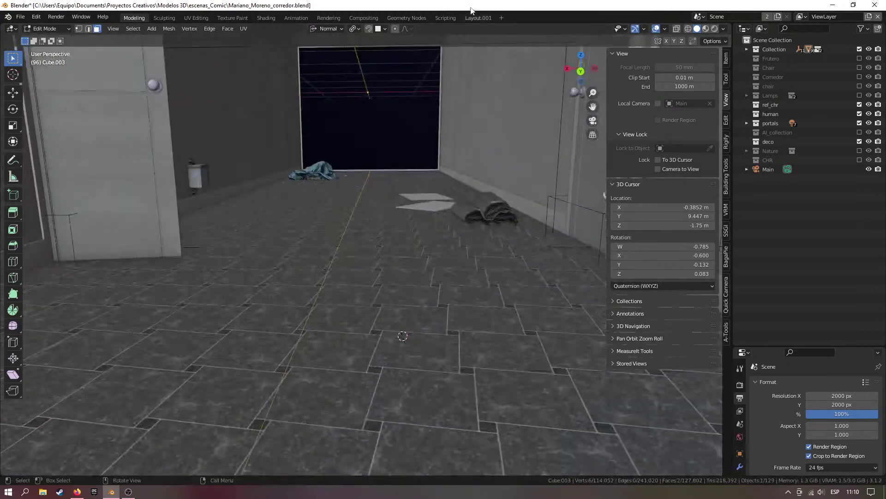
Set the rendered viewport pass to Combined in the Layout.001 workspace, and switch the viewport to Material Preview shading
{"action": "left_click", "coordinate": [478, 17]}
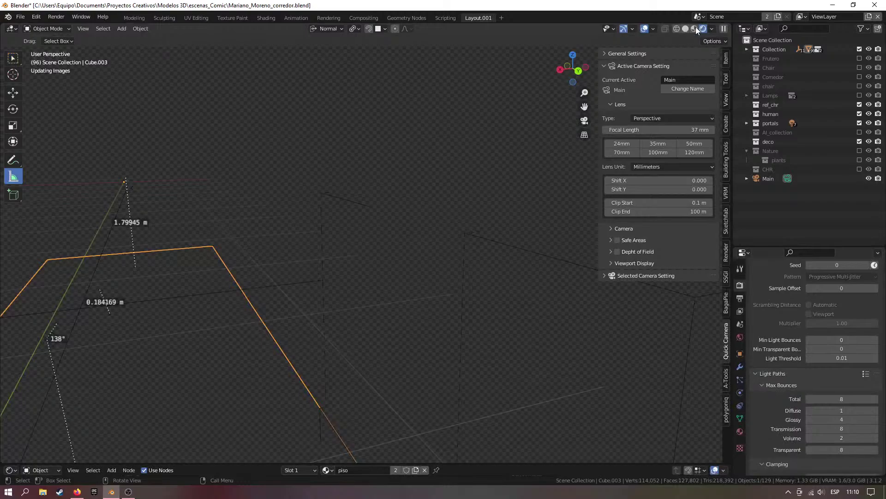
{"action": "left_click", "coordinate": [702, 28]}
{"action": "left_click", "coordinate": [711, 29]}
{"action": "left_click", "coordinate": [691, 111]}
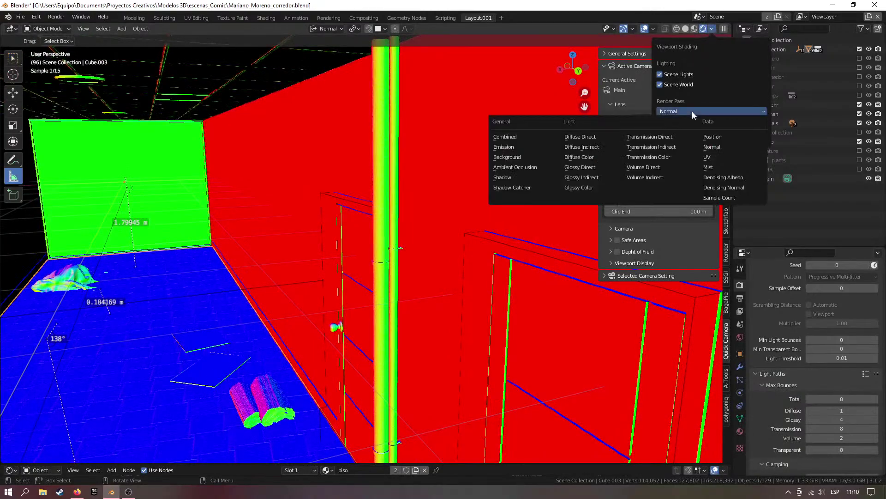
{"action": "left_click", "coordinate": [524, 137]}
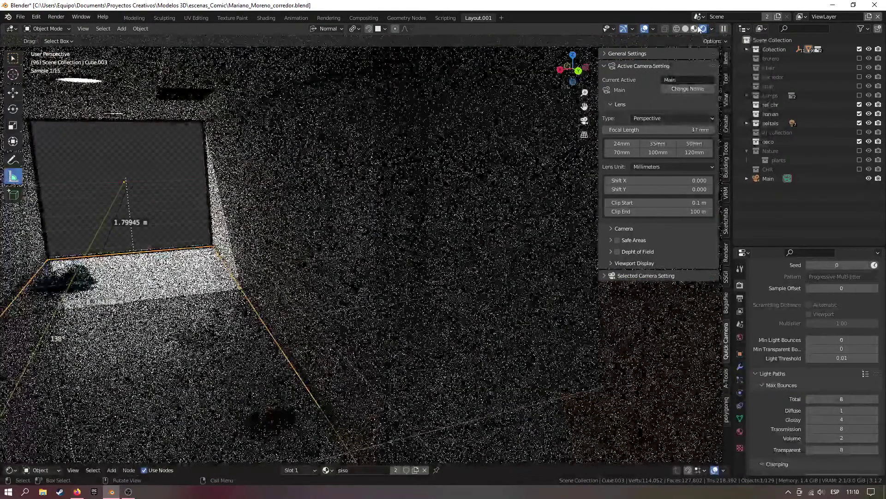
{"action": "left_click", "coordinate": [694, 28]}
Walk the view down the corridor and place the 3D cursor on the floor near the back opening
{"action": "key", "text": "shift+grave"}
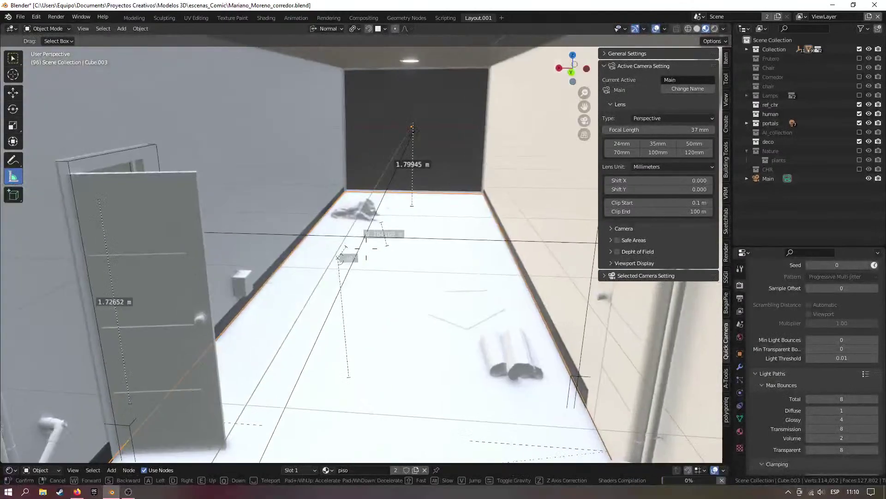
{"action": "left_click", "coordinate": [367, 248]}
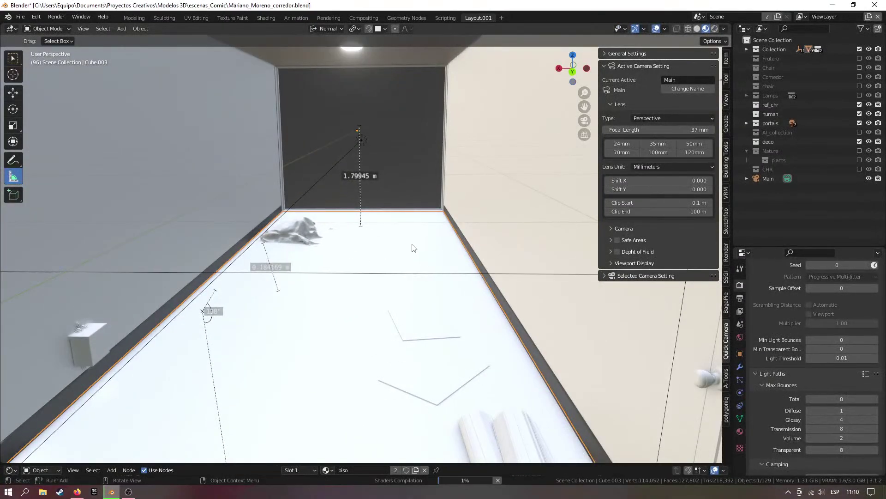
{"action": "right_click", "coordinate": [387, 244], "text": "shift"}
Enlarge the node editor area, turn it into an Asset Browser, and show the Trees catalog of the Plants library
{"action": "left_click_drag", "start_coordinate": [210, 464], "coordinate": [129, 341]}
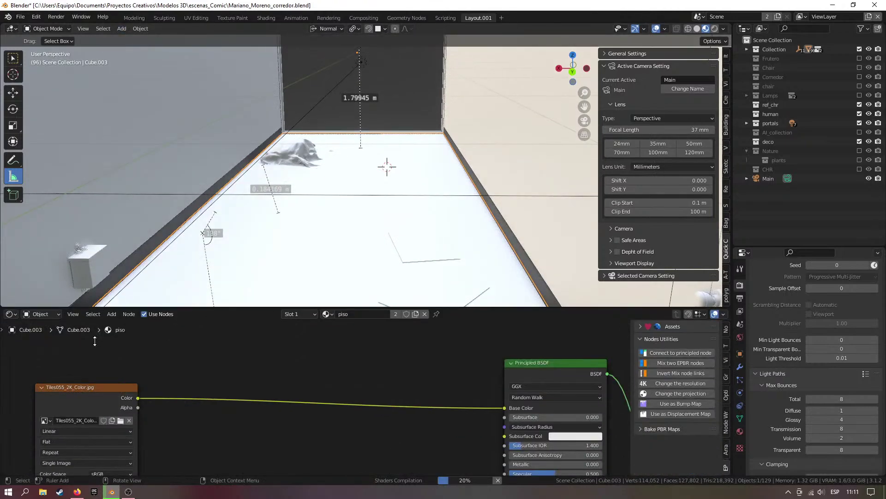
{"action": "left_click", "coordinate": [10, 313]}
{"action": "left_click", "coordinate": [318, 367]}
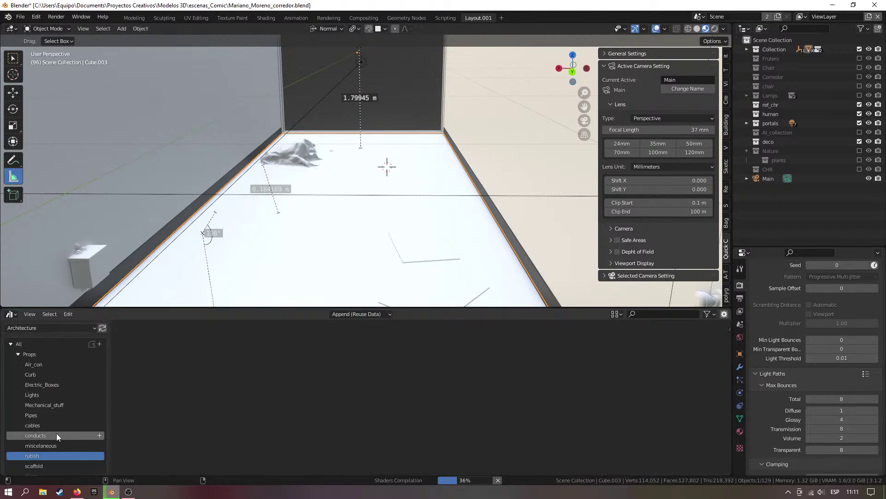
{"action": "left_click", "coordinate": [44, 326]}
{"action": "left_click", "coordinate": [32, 396]}
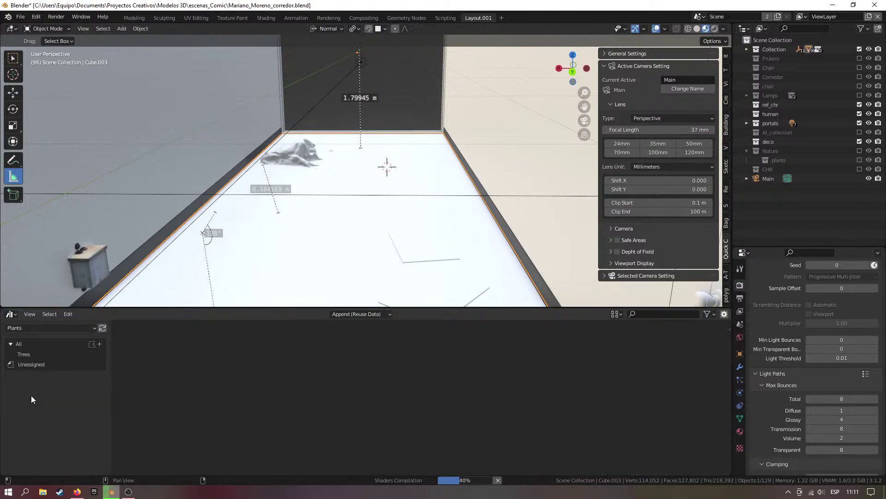
{"action": "left_click", "coordinate": [43, 355]}
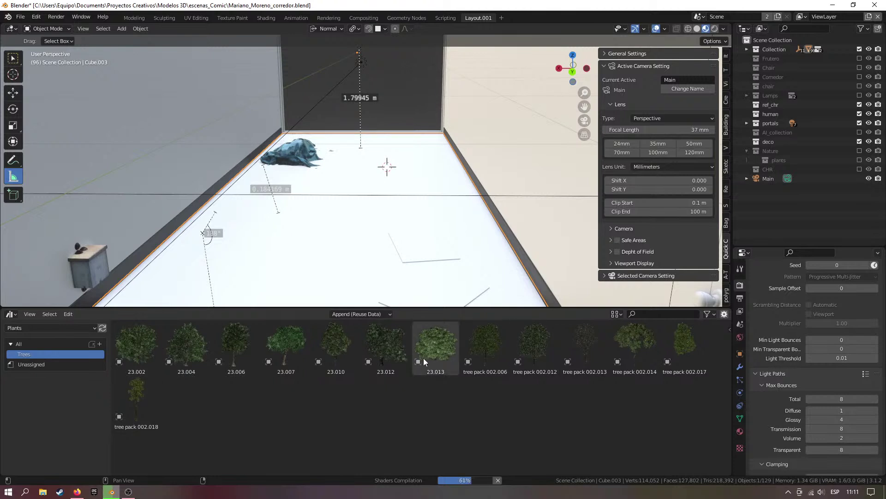
Place the tree asset 23.012 in front of the back opening, scale it to about 0.75 and lower it toward the floor
{"action": "left_click_drag", "start_coordinate": [383, 355], "coordinate": [383, 166]}
{"action": "key", "text": "s"}
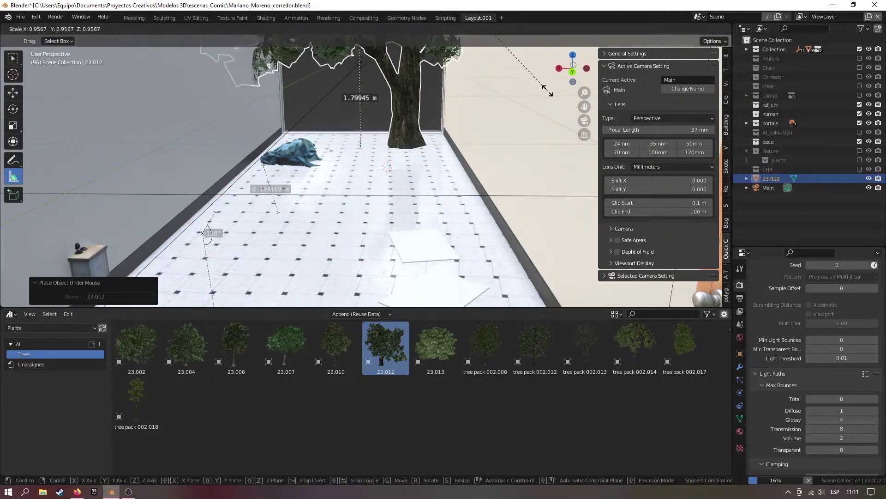
{"action": "left_click", "coordinate": [435, 98]}
{"action": "key", "text": "g"}
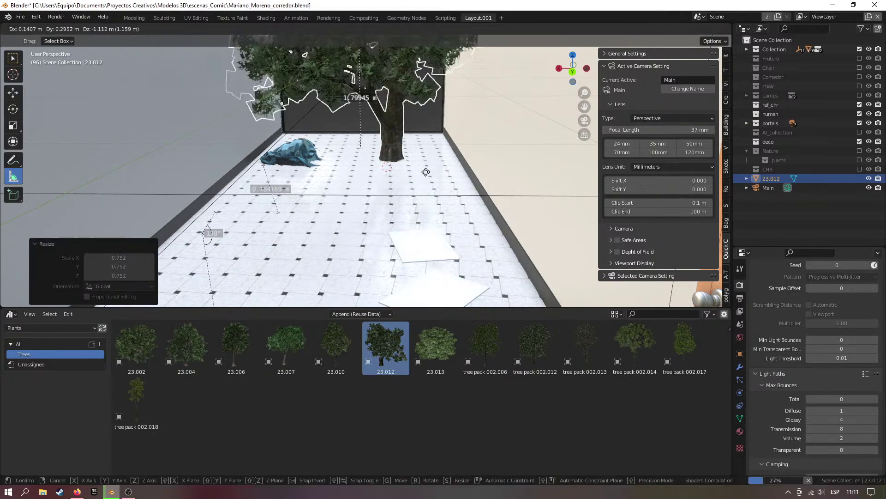
{"action": "left_click", "coordinate": [420, 187]}
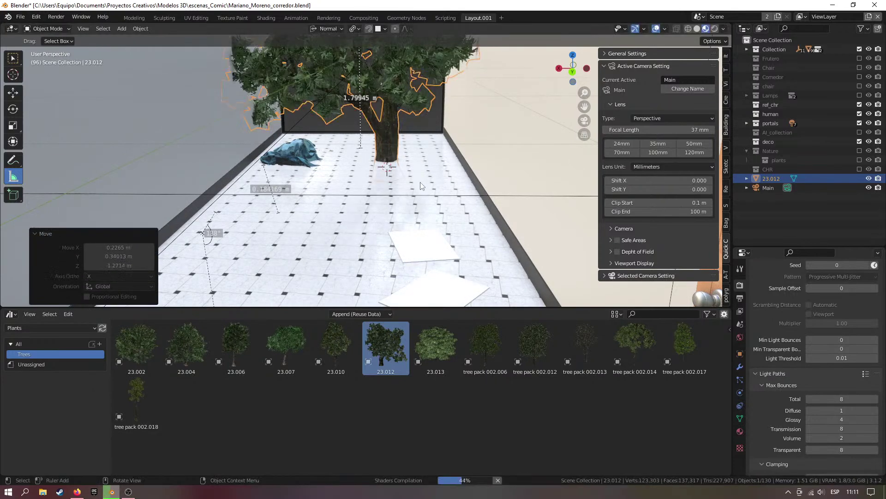
Shrink the tree further, lower it onto the floor by about 0.71 m, and view it through the scene camera
{"action": "key", "text": "s"}
{"action": "left_click", "coordinate": [441, 144]}
{"action": "key", "text": "g"}
{"action": "left_click", "coordinate": [442, 190]}
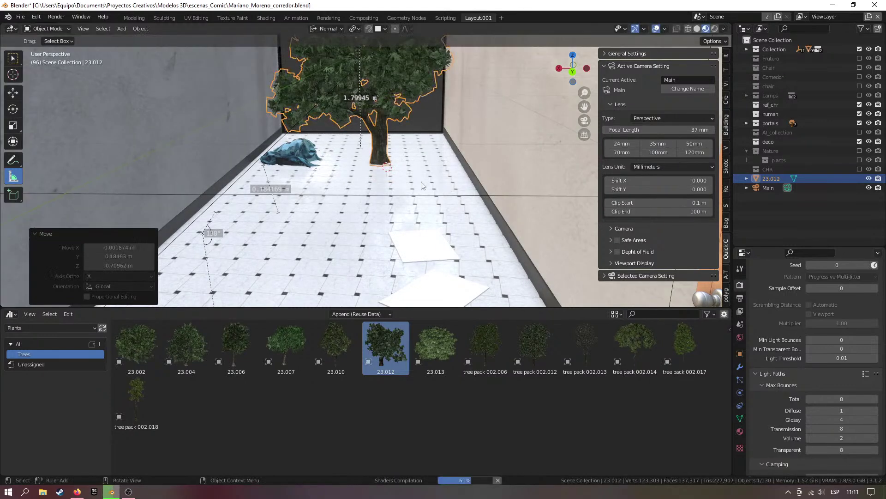
{"action": "scroll", "coordinate": [389, 169], "scroll_direction": "down", "scroll_amount": 4}
{"action": "scroll", "coordinate": [389, 169], "scroll_direction": "up", "scroll_amount": 3}
{"action": "middle_click_drag", "start_coordinate": [411, 196], "coordinate": [400, 179]}
{"action": "scroll", "coordinate": [400, 179], "scroll_direction": "down", "scroll_amount": 4}
{"action": "key", "text": "KP_0"}
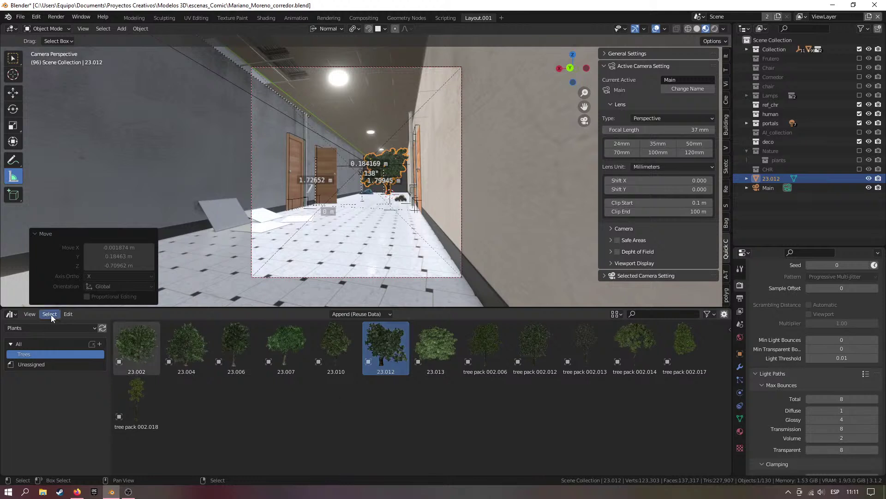
{"action": "left_click", "coordinate": [46, 327]}
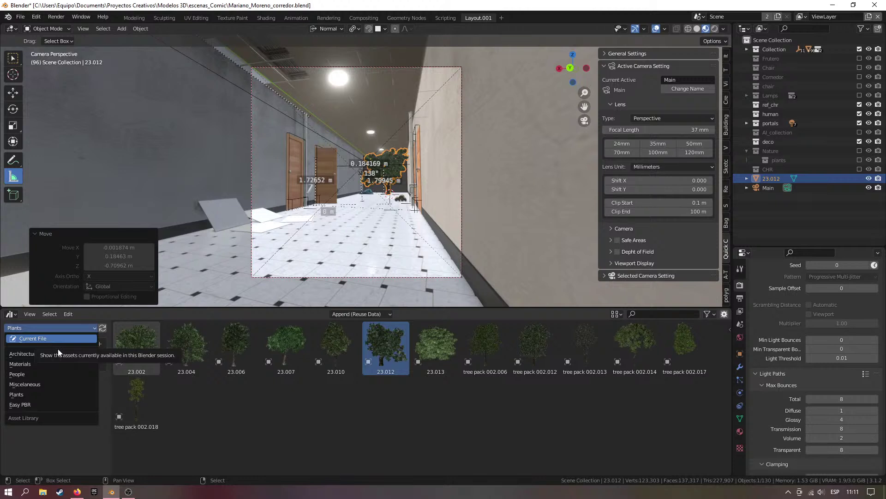
{"action": "left_click", "coordinate": [302, 417]}
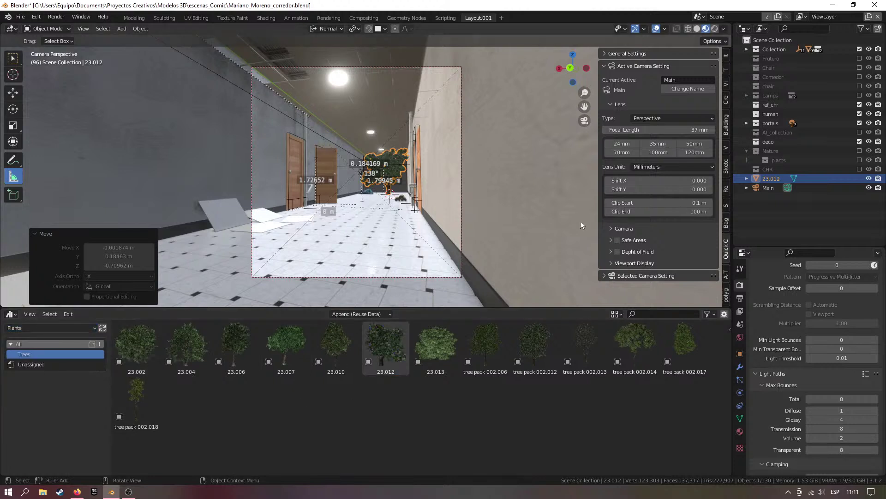
{"action": "left_click", "coordinate": [373, 21]}
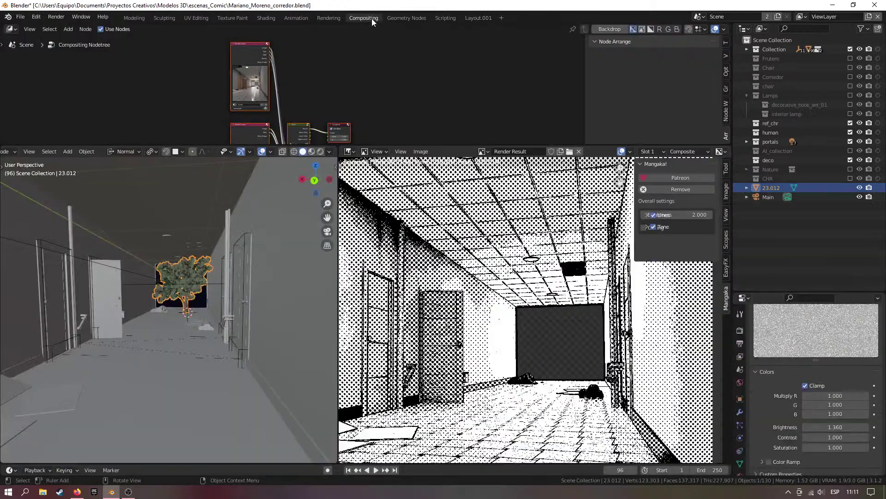
{"action": "left_click", "coordinate": [445, 18]}
{"action": "left_click", "coordinate": [478, 18]}
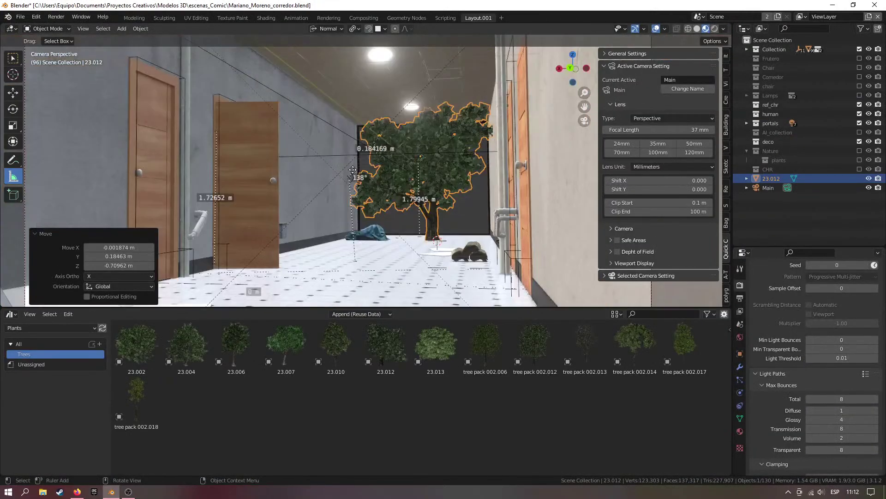
Render the corridor image with the tree from the Rendering workspace
{"action": "left_click", "coordinate": [365, 18]}
{"action": "left_click", "coordinate": [328, 17]}
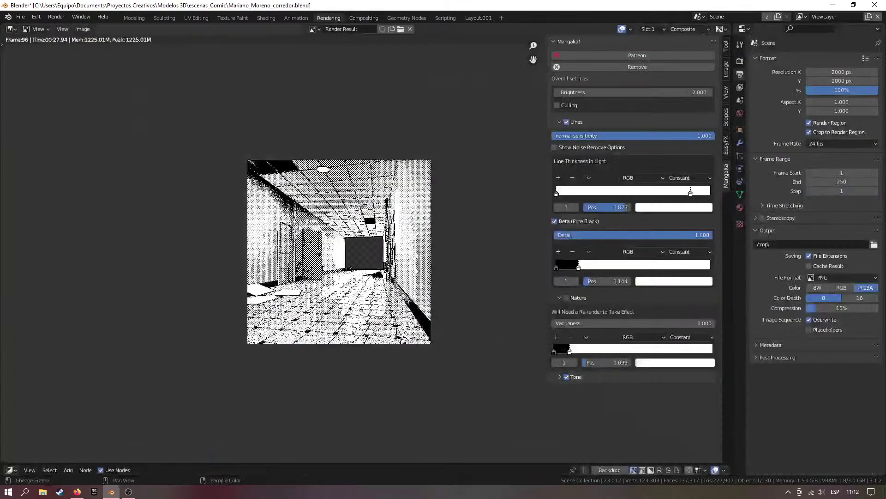
{"action": "key", "text": "F12"}
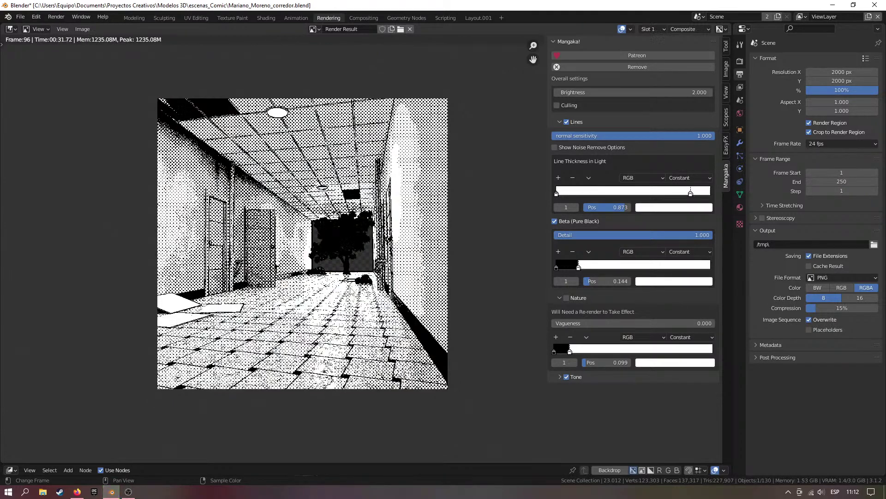
Examine how the tree's foliage and trunk are drawn in the manga render, up close and with the surrounding corridor
{"action": "scroll", "coordinate": [351, 290], "scroll_direction": "up", "scroll_amount": 7}
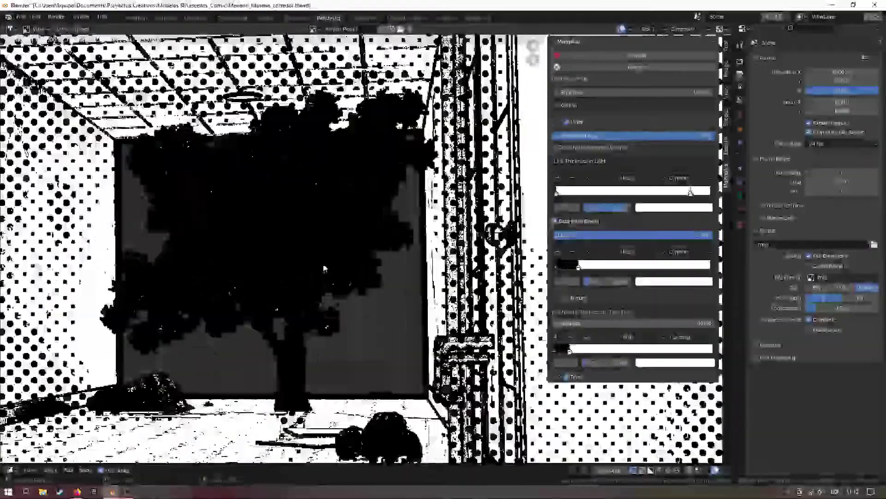
{"action": "scroll", "coordinate": [324, 266], "scroll_direction": "down", "scroll_amount": 3}
{"action": "middle_click_drag", "start_coordinate": [324, 266], "coordinate": [315, 239]}
{"action": "scroll", "coordinate": [406, 233], "scroll_direction": "up", "scroll_amount": 4}
{"action": "scroll", "coordinate": [315, 239], "scroll_direction": "down", "scroll_amount": 5}
{"action": "scroll", "coordinate": [333, 221], "scroll_direction": "up", "scroll_amount": 4}
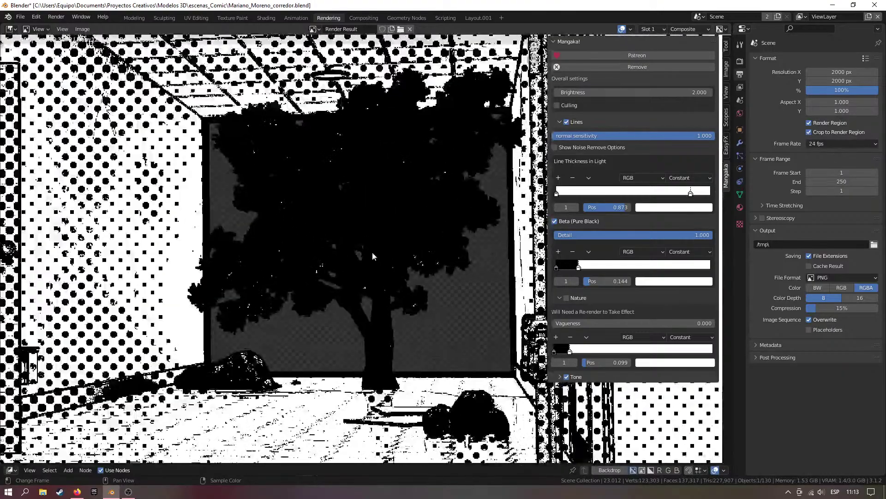
{"action": "scroll", "coordinate": [375, 233], "scroll_direction": "up", "scroll_amount": 3}
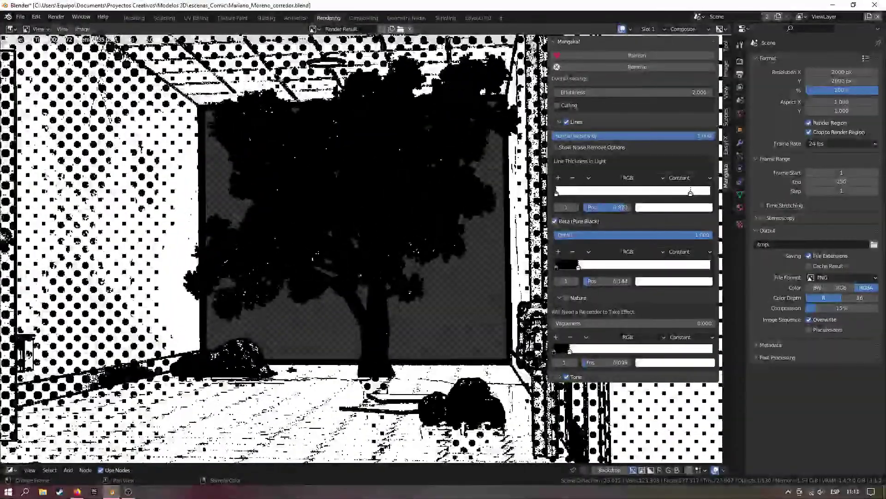
{"action": "scroll", "coordinate": [347, 155], "scroll_direction": "down", "scroll_amount": 1}
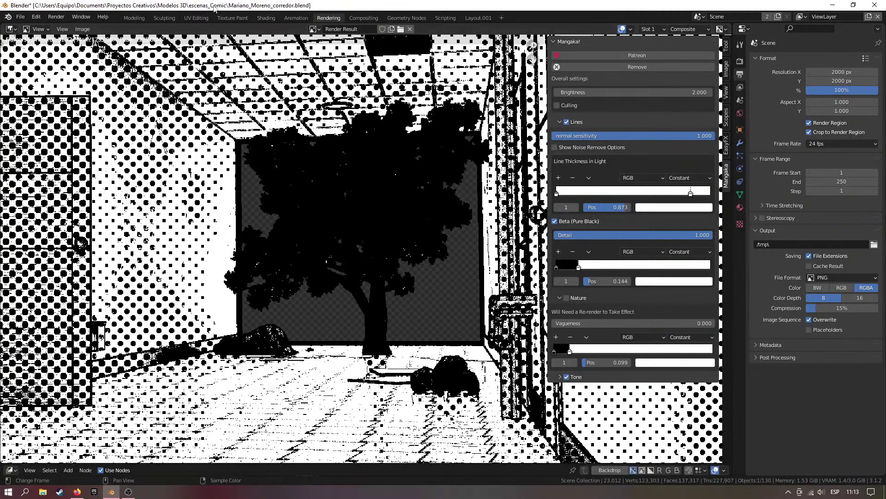
Review the render sampling and light path settings in Layout.001, and preview the tree's foliage in rendered shading
{"action": "left_click", "coordinate": [486, 19]}
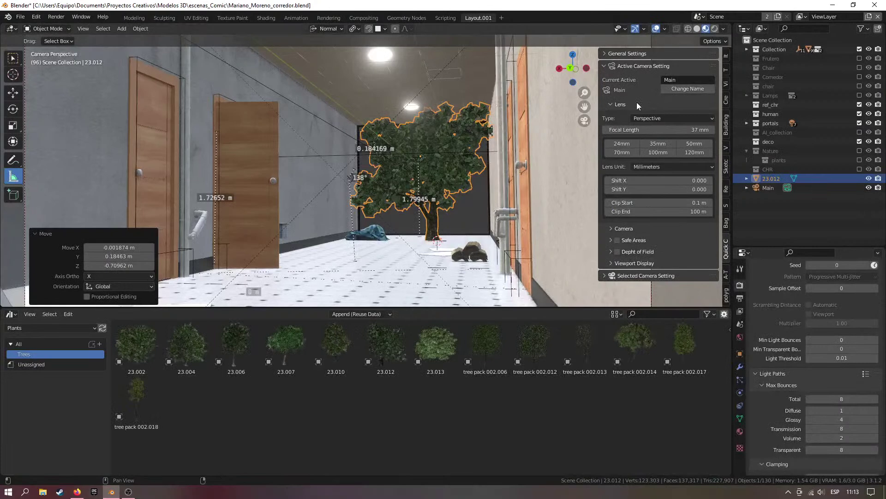
{"action": "scroll", "coordinate": [780, 300], "scroll_direction": "up", "scroll_amount": 5}
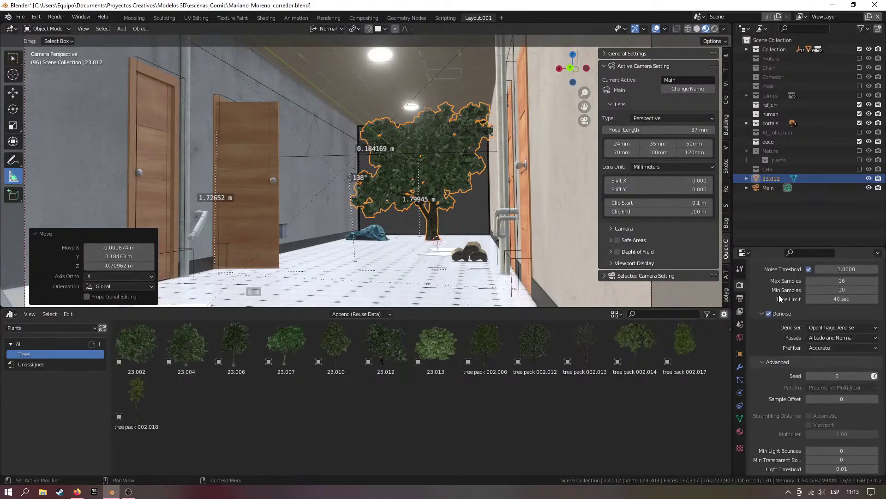
{"action": "scroll", "coordinate": [781, 305], "scroll_direction": "down", "scroll_amount": 9}
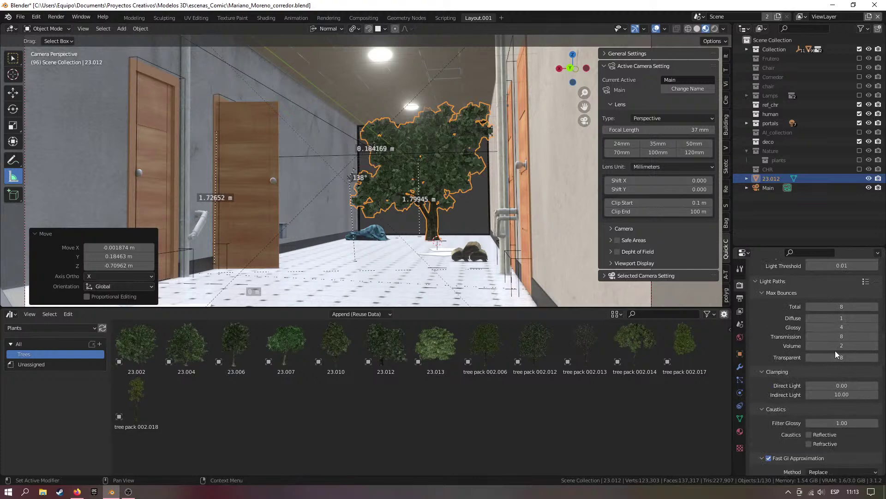
{"action": "left_click", "coordinate": [714, 29]}
{"action": "left_click", "coordinate": [714, 29]}
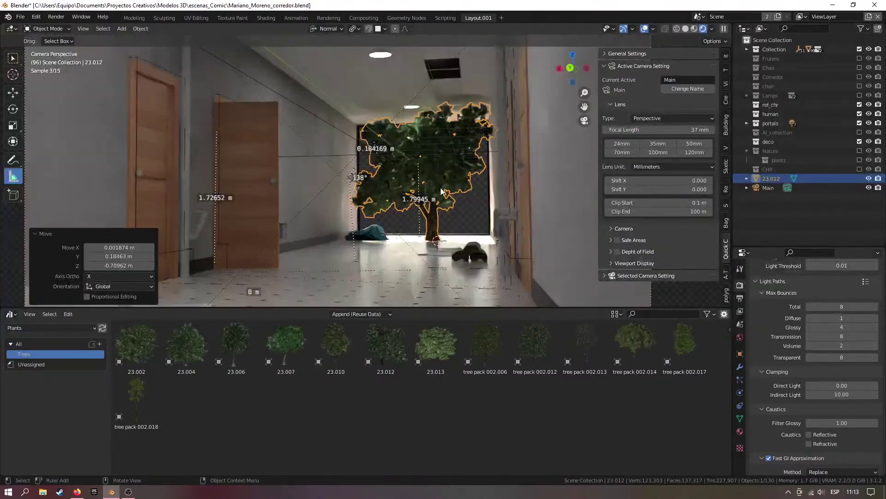
{"action": "scroll", "coordinate": [442, 173], "scroll_direction": "up", "scroll_amount": 5}
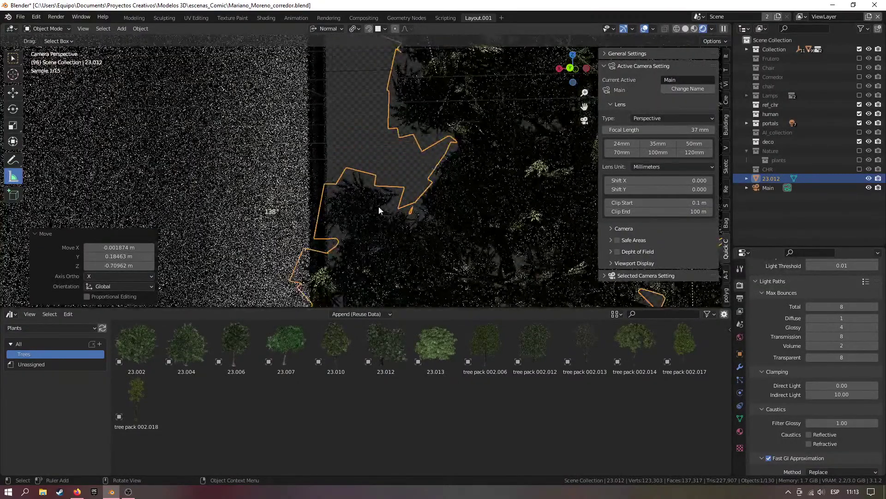
Display the Mist render pass in the viewport and examine the tree's leaves and branches at several distances
{"action": "left_click", "coordinate": [712, 28]}
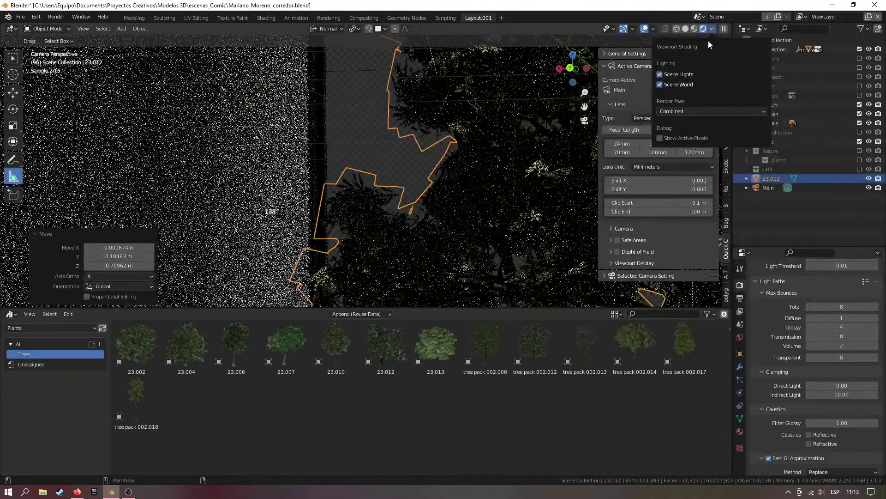
{"action": "left_click", "coordinate": [689, 111]}
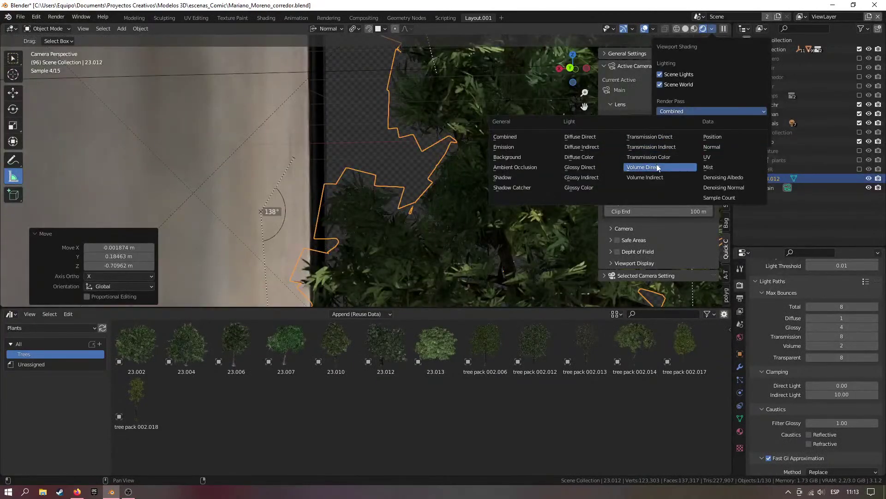
{"action": "left_click", "coordinate": [709, 168]}
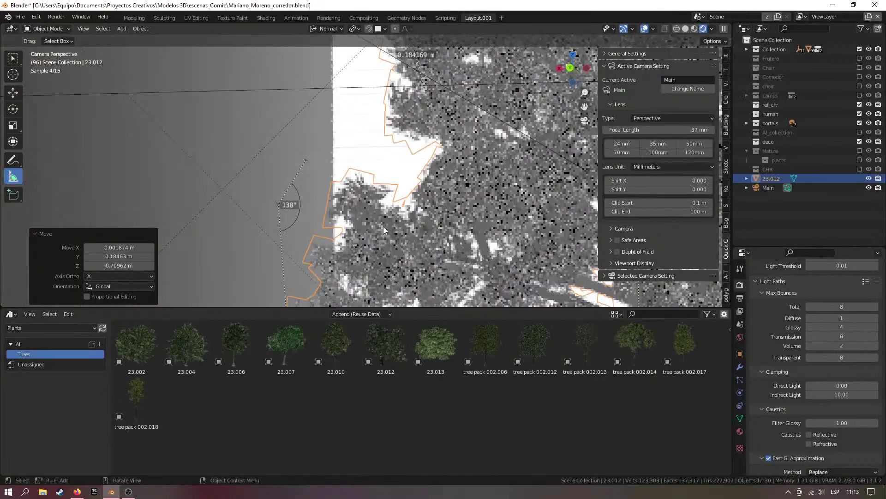
{"action": "scroll", "coordinate": [383, 226], "scroll_direction": "up", "scroll_amount": 3}
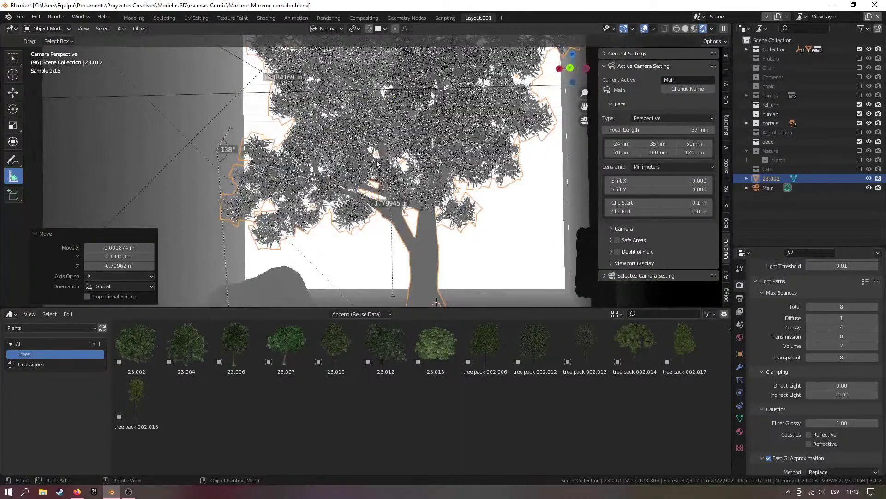
{"action": "scroll", "coordinate": [378, 165], "scroll_direction": "up", "scroll_amount": 8}
{"action": "scroll", "coordinate": [377, 166], "scroll_direction": "down", "scroll_amount": 5}
{"action": "middle_click_drag", "start_coordinate": [341, 176], "coordinate": [472, 156], "text": "shift"}
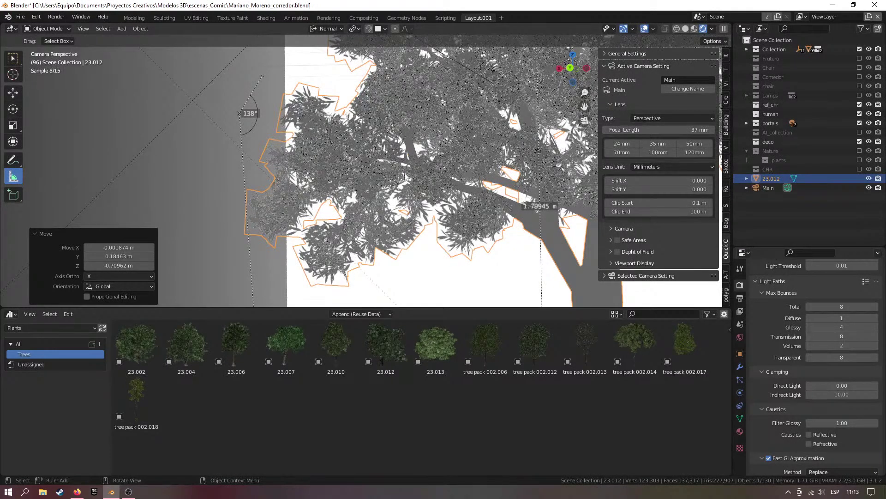
{"action": "scroll", "coordinate": [404, 178], "scroll_direction": "down", "scroll_amount": 2}
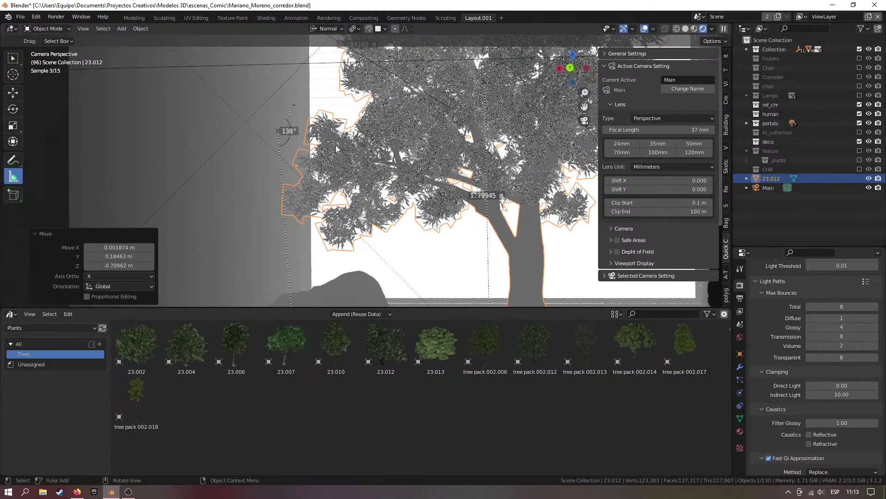
Set the maximum transparent light bounces to 12 and check the tree's foliage in the Mist render pass
{"action": "left_click", "coordinate": [833, 358]}
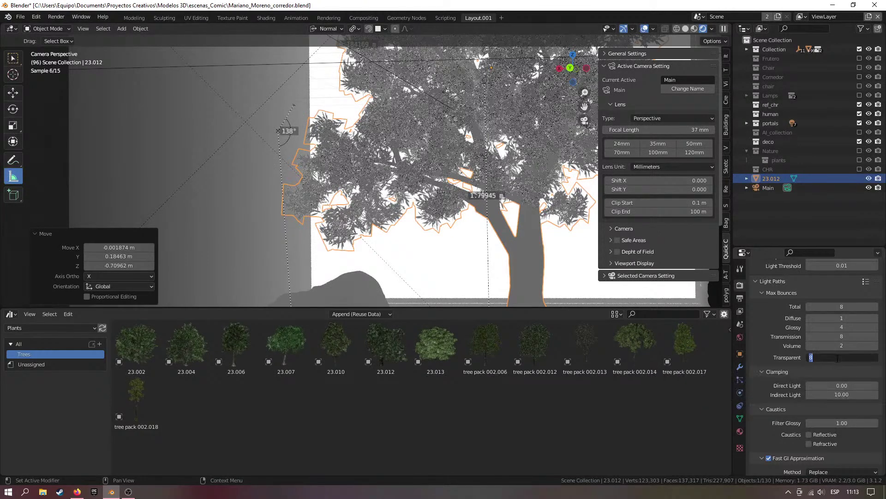
{"action": "type", "text": "2"}
{"action": "key", "text": "Return"}
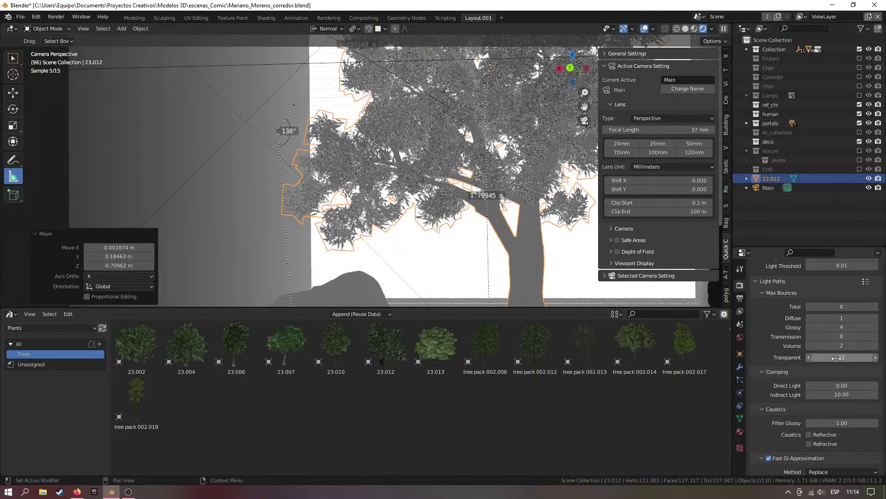
{"action": "scroll", "coordinate": [408, 167], "scroll_direction": "down", "scroll_amount": 3}
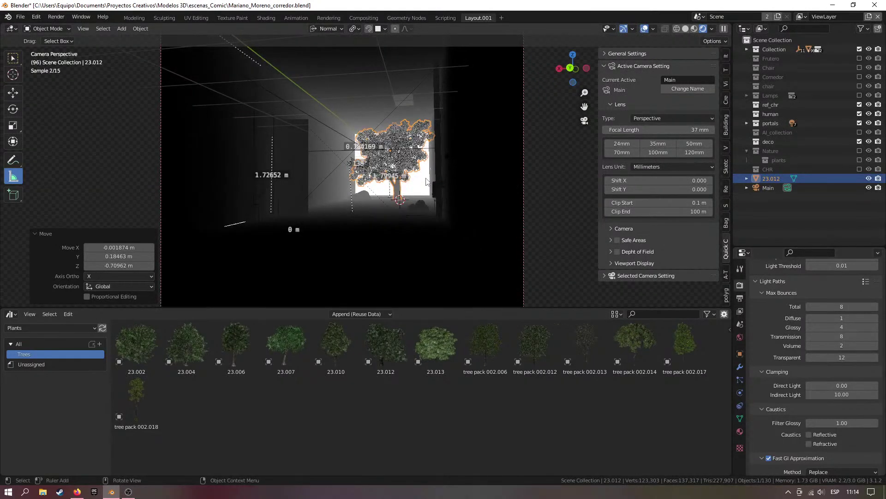
{"action": "scroll", "coordinate": [782, 427], "scroll_direction": "down", "scroll_amount": 5}
{"action": "scroll", "coordinate": [779, 414], "scroll_direction": "up", "scroll_amount": 4}
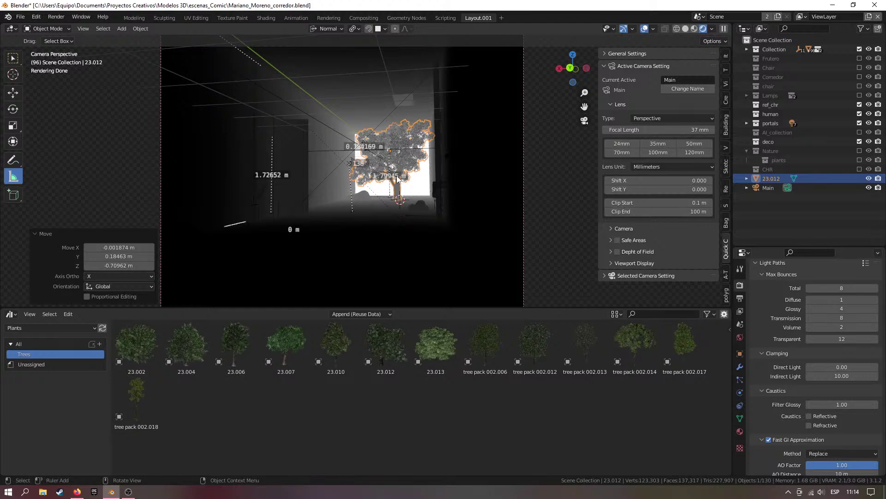
{"action": "left_click", "coordinate": [711, 28]}
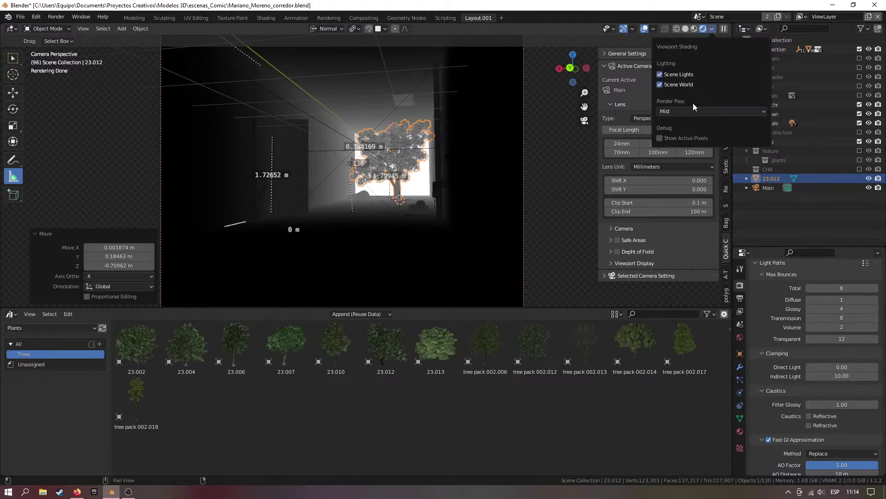
{"action": "scroll", "coordinate": [330, 187], "scroll_direction": "up", "scroll_amount": 3}
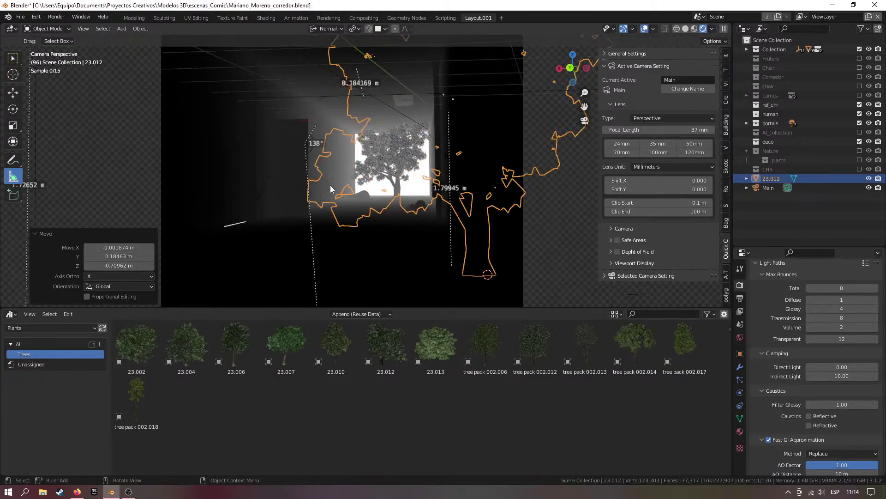
{"action": "scroll", "coordinate": [330, 190], "scroll_direction": "up", "scroll_amount": 8}
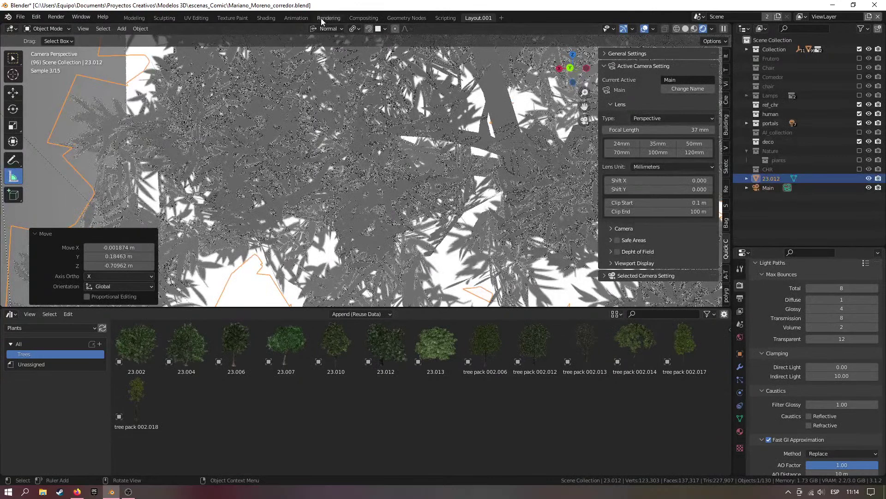
Switch to the Shading workspace and examine the tree's leaves and trunk in the Normal render pass
{"action": "left_click", "coordinate": [267, 17]}
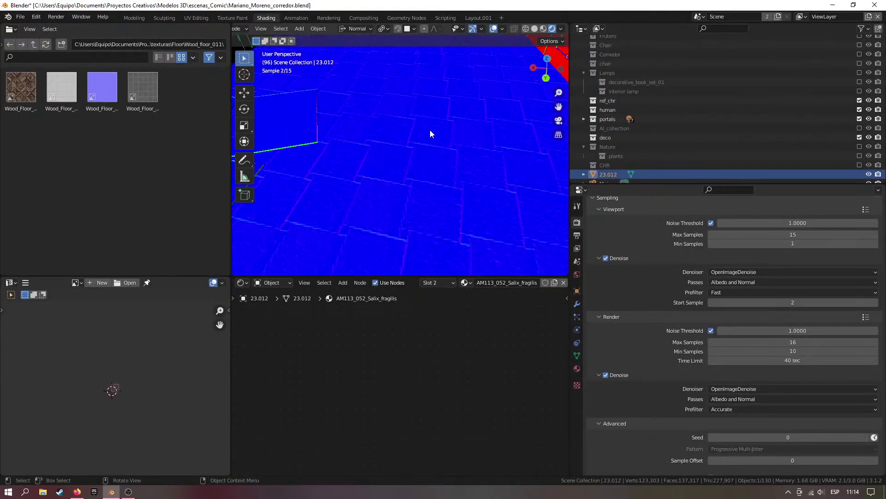
{"action": "middle_click_drag", "start_coordinate": [411, 129], "coordinate": [412, 87]}
{"action": "scroll", "coordinate": [411, 87], "scroll_direction": "up", "scroll_amount": 5}
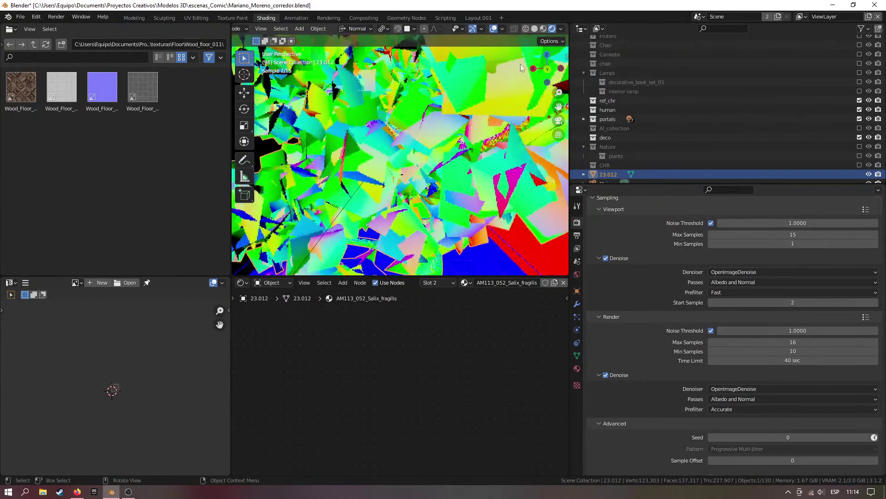
{"action": "scroll", "coordinate": [434, 131], "scroll_direction": "down", "scroll_amount": 5}
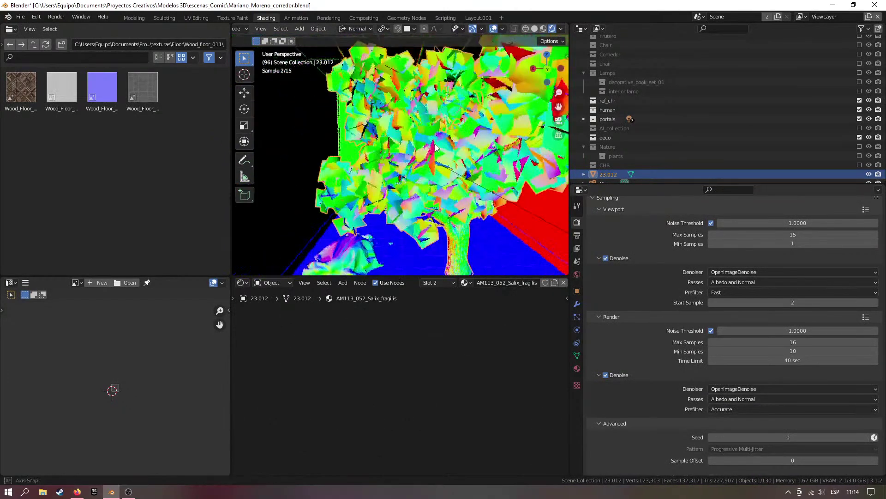
{"action": "left_click", "coordinate": [561, 29]}
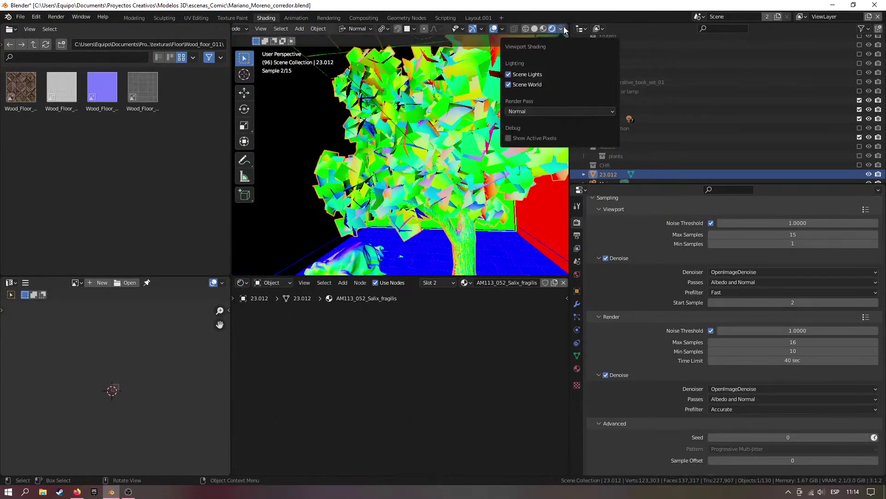
{"action": "left_click", "coordinate": [561, 112]}
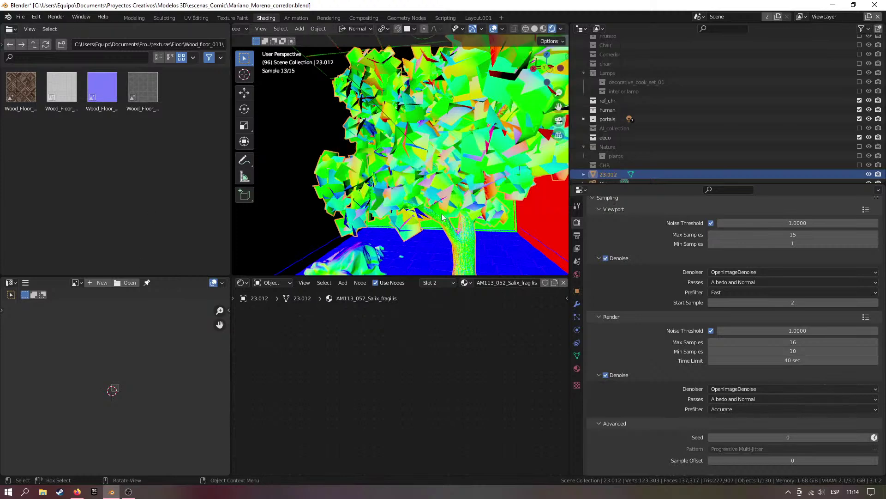
{"action": "scroll", "coordinate": [418, 239], "scroll_direction": "down", "scroll_amount": 2}
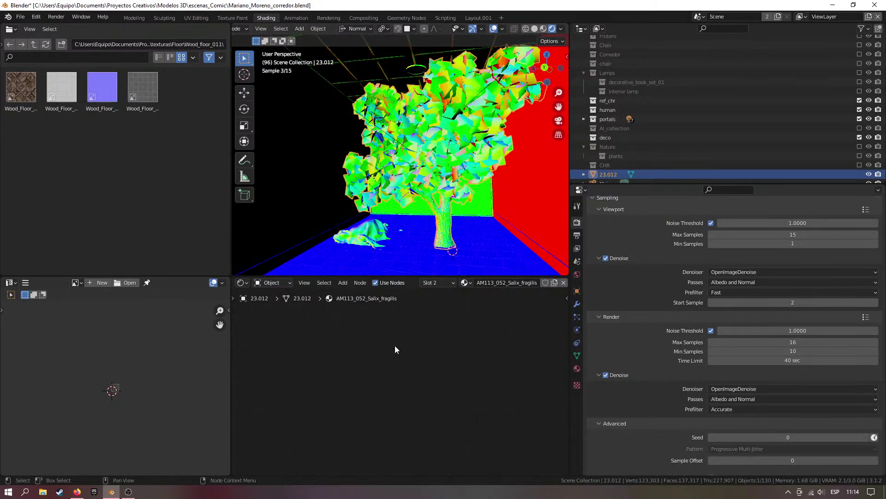
Inspect the trunk material AM113_052_Salix_fragilis, looking through the nodes inside its shader_tronco group
{"action": "scroll", "coordinate": [412, 359], "scroll_direction": "down", "scroll_amount": 4}
{"action": "scroll", "coordinate": [411, 355], "scroll_direction": "up", "scroll_amount": 7}
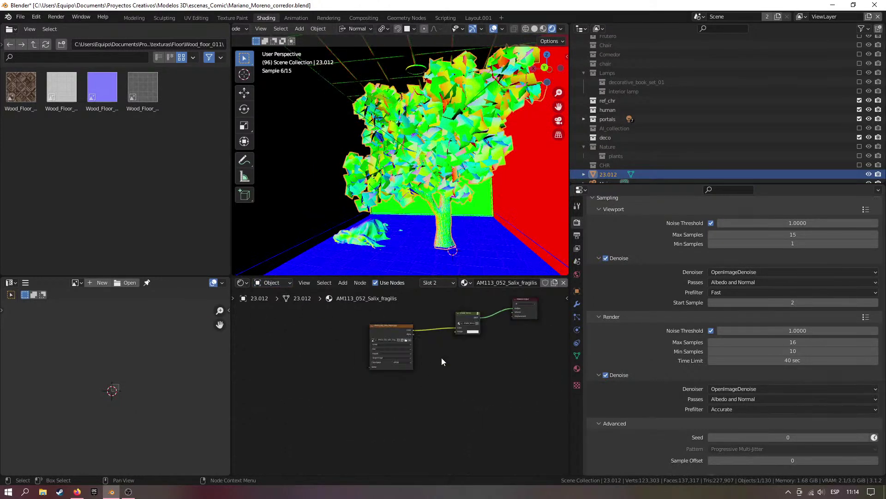
{"action": "key", "text": "Tab"}
{"action": "scroll", "coordinate": [375, 343], "scroll_direction": "down", "scroll_amount": 5}
{"action": "scroll", "coordinate": [373, 357], "scroll_direction": "up", "scroll_amount": 8}
{"action": "left_click_drag", "start_coordinate": [381, 391], "coordinate": [382, 395]}
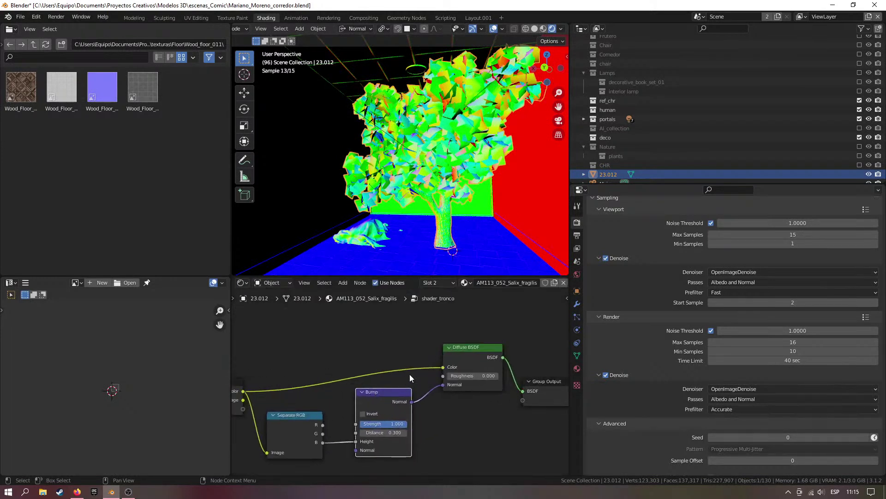
{"action": "left_click", "coordinate": [464, 353]}
{"action": "scroll", "coordinate": [463, 360], "scroll_direction": "down", "scroll_amount": 5}
{"action": "key", "text": "Tab"}
{"action": "scroll", "coordinate": [430, 352], "scroll_direction": "up", "scroll_amount": 6}
{"action": "scroll", "coordinate": [422, 349], "scroll_direction": "down", "scroll_amount": 3}
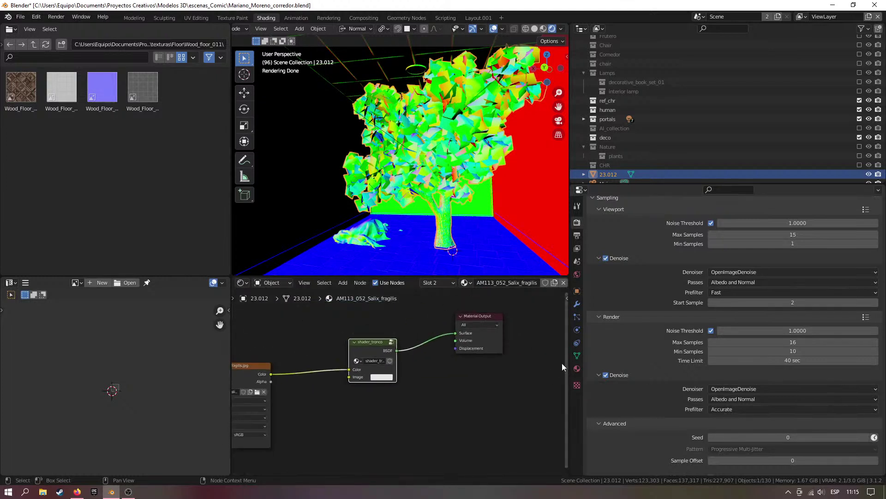
Inspect the leaf material AM113_052_Salix_fragilis1, looking through the Diffuse, Transparent and Mix Shader nodes inside NodeGroup.001
{"action": "left_click", "coordinate": [577, 368]}
{"action": "left_click", "coordinate": [661, 223]}
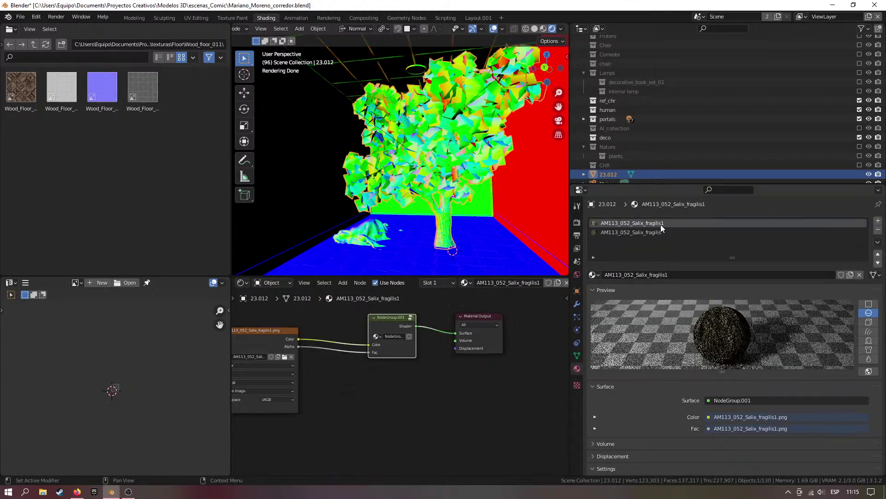
{"action": "key", "text": "Tab"}
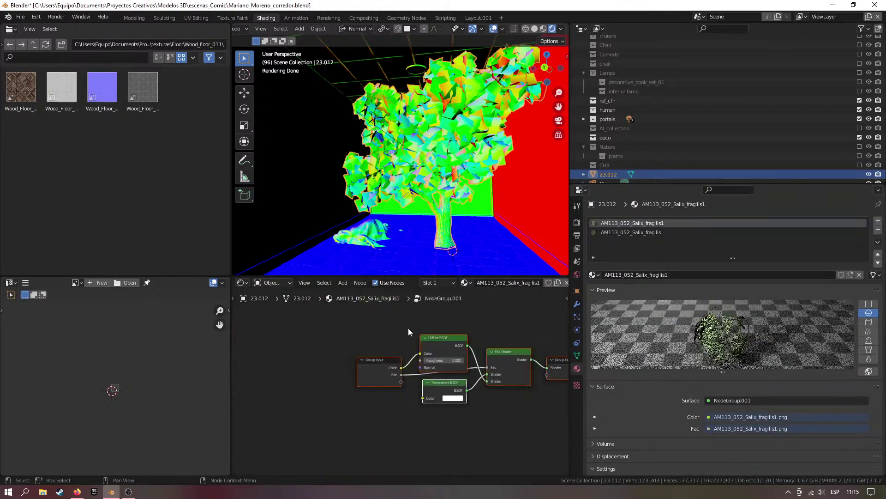
{"action": "scroll", "coordinate": [417, 342], "scroll_direction": "down", "scroll_amount": 2}
{"action": "middle_click_drag", "start_coordinate": [448, 349], "coordinate": [387, 361]}
{"action": "scroll", "coordinate": [393, 363], "scroll_direction": "up", "scroll_amount": 5}
{"action": "left_click", "coordinate": [442, 356]}
{"action": "left_click", "coordinate": [365, 355]}
{"action": "left_click_drag", "start_coordinate": [284, 378], "coordinate": [235, 381]}
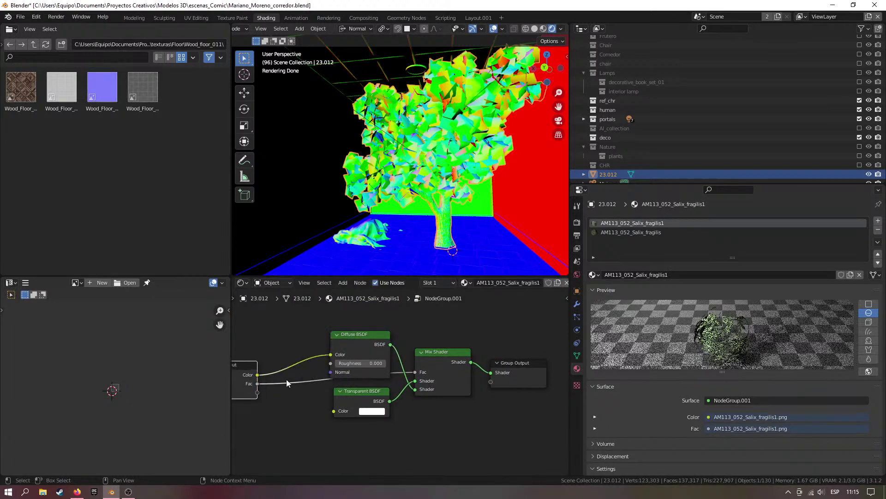
{"action": "left_click_drag", "start_coordinate": [367, 393], "coordinate": [364, 402]}
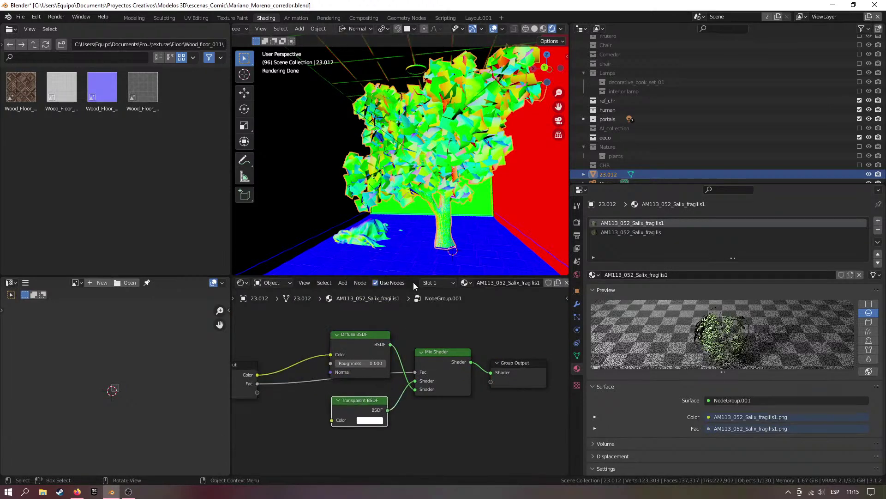
Delete the Mix Shader from the leaf material's node group, checking the leaves in the Normal pass
{"action": "scroll", "coordinate": [400, 379], "scroll_direction": "up", "scroll_amount": 2}
{"action": "scroll", "coordinate": [428, 196], "scroll_direction": "up", "scroll_amount": 4}
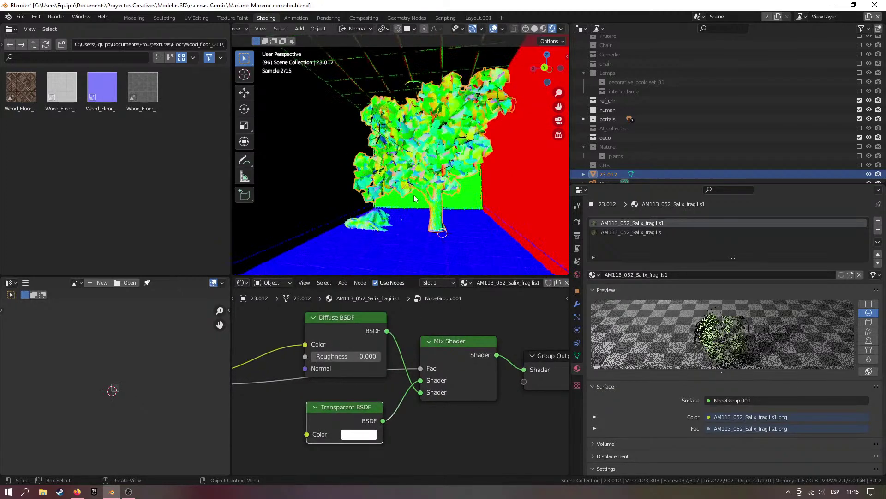
{"action": "left_click", "coordinate": [455, 353]}
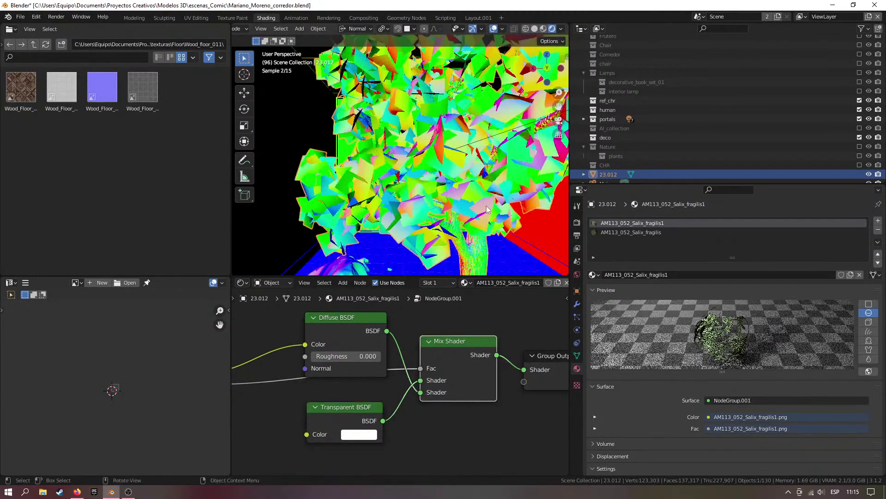
{"action": "middle_click_drag", "start_coordinate": [466, 152], "coordinate": [456, 173]}
{"action": "scroll", "coordinate": [456, 174], "scroll_direction": "up", "scroll_amount": 3}
{"action": "scroll", "coordinate": [456, 173], "scroll_direction": "down", "scroll_amount": 6}
{"action": "key", "text": "Delete"}
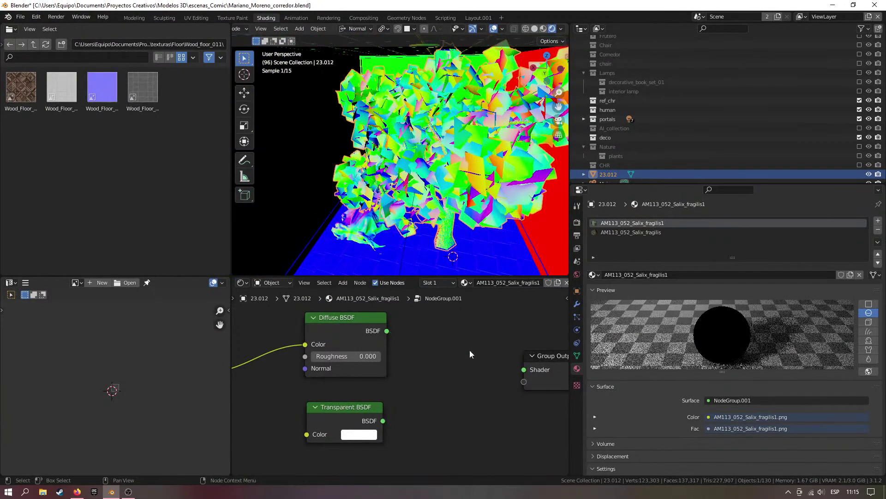
Add a Principled BSDF node inside the leaf material's NodeGroup.001
{"action": "key", "text": "shift+a"}
{"action": "left_click", "coordinate": [465, 349]}
{"action": "type", "text": "pñrinc"}
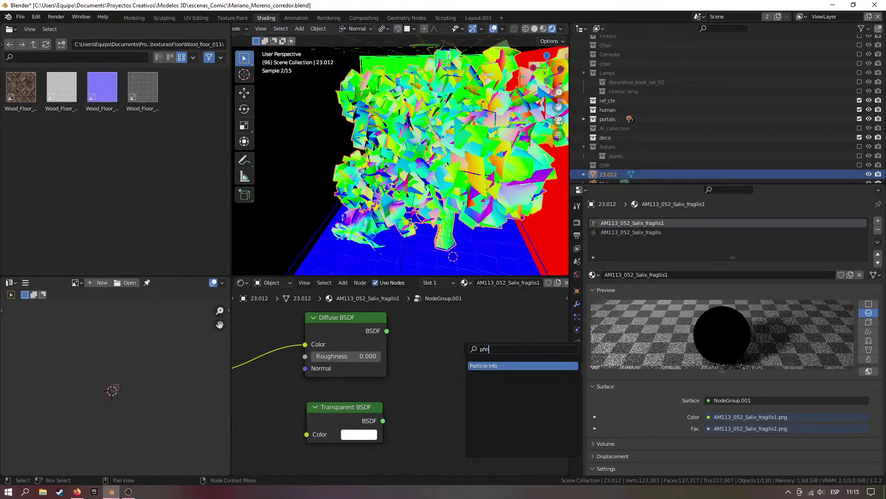
{"action": "key", "text": "BackSpace"}
{"action": "key", "text": "BackSpace"}
{"action": "key", "text": "BackSpace"}
{"action": "key", "text": "BackSpace"}
{"action": "key", "text": "BackSpace"}
{"action": "type", "text": "rinc"}
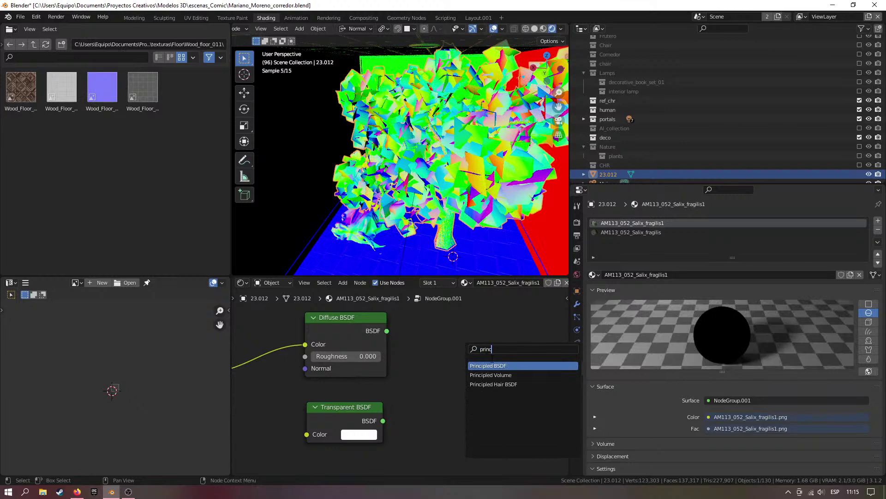
{"action": "left_click", "coordinate": [493, 365]}
{"action": "left_click", "coordinate": [524, 348]}
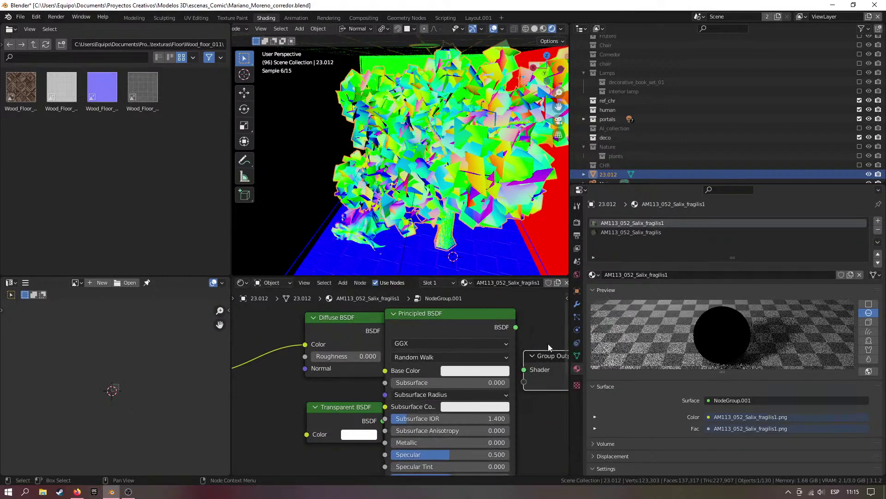
Reposition the Group Output node and connect the Principled BSDF output to its Shader input
{"action": "left_click", "coordinate": [466, 343]}
{"action": "scroll", "coordinate": [494, 342], "scroll_direction": "down", "scroll_amount": 1}
{"action": "left_click_drag", "start_coordinate": [494, 342], "coordinate": [507, 326]}
{"action": "left_click_drag", "start_coordinate": [439, 338], "coordinate": [466, 332]}
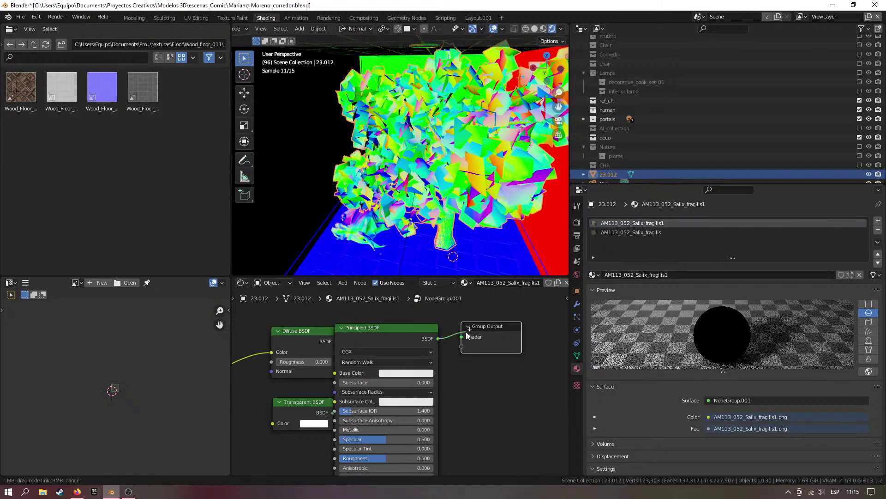
{"action": "left_click_drag", "start_coordinate": [411, 339], "coordinate": [410, 344]}
Remove the Diffuse and Transparent BSDF nodes and connect the Group Input's Color to the Principled BSDF's Base Color
{"action": "scroll", "coordinate": [407, 379], "scroll_direction": "down", "scroll_amount": 2}
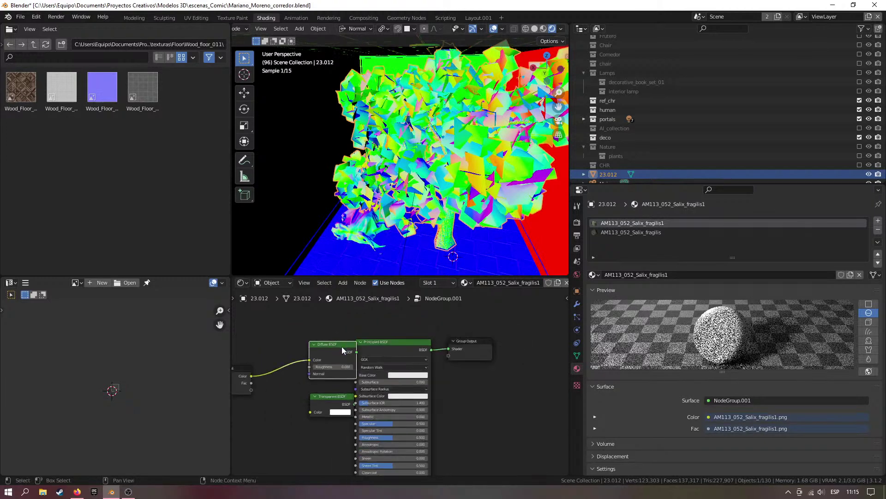
{"action": "scroll", "coordinate": [325, 391], "scroll_direction": "up", "scroll_amount": 1}
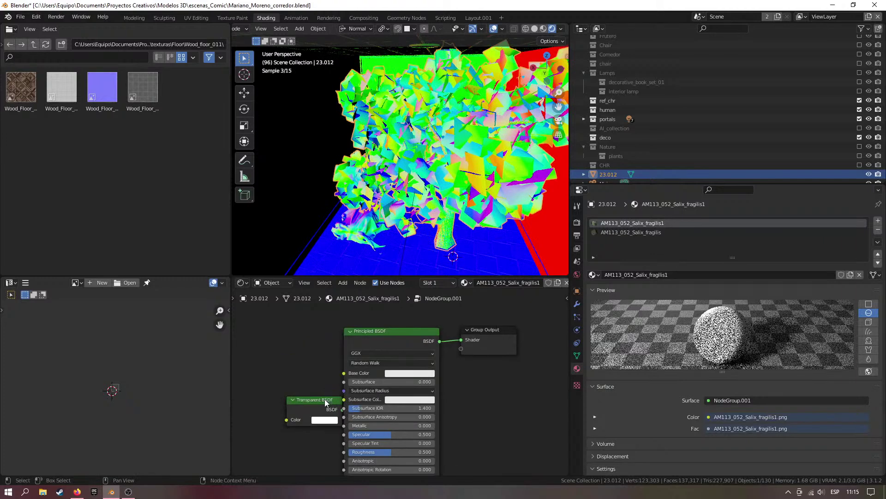
{"action": "middle_click_drag", "start_coordinate": [318, 400], "coordinate": [467, 355]}
{"action": "left_click_drag", "start_coordinate": [375, 347], "coordinate": [510, 336]}
{"action": "left_click_drag", "start_coordinate": [375, 346], "coordinate": [509, 345]}
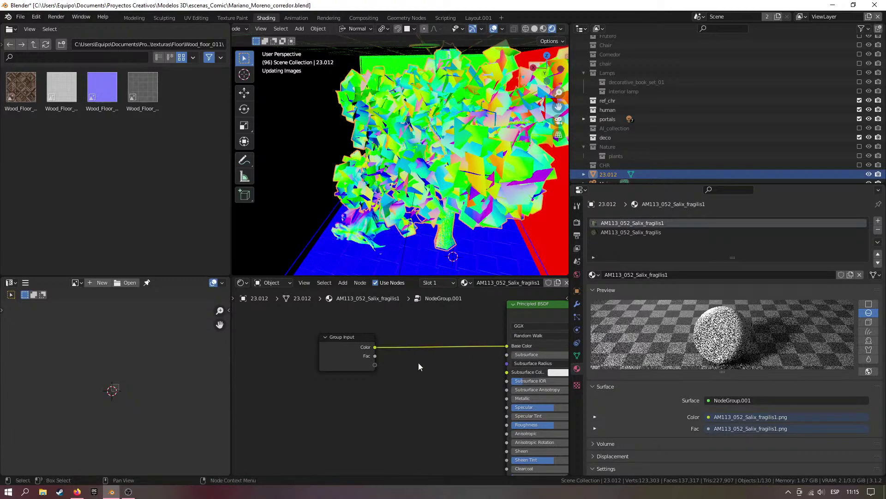
Connect the Group Input's Fac output to the Alpha input of the Principled BSDF
{"action": "scroll", "coordinate": [420, 375], "scroll_direction": "down", "scroll_amount": 5}
{"action": "middle_click_drag", "start_coordinate": [420, 375], "coordinate": [342, 350]}
{"action": "scroll", "coordinate": [342, 350], "scroll_direction": "up", "scroll_amount": 4}
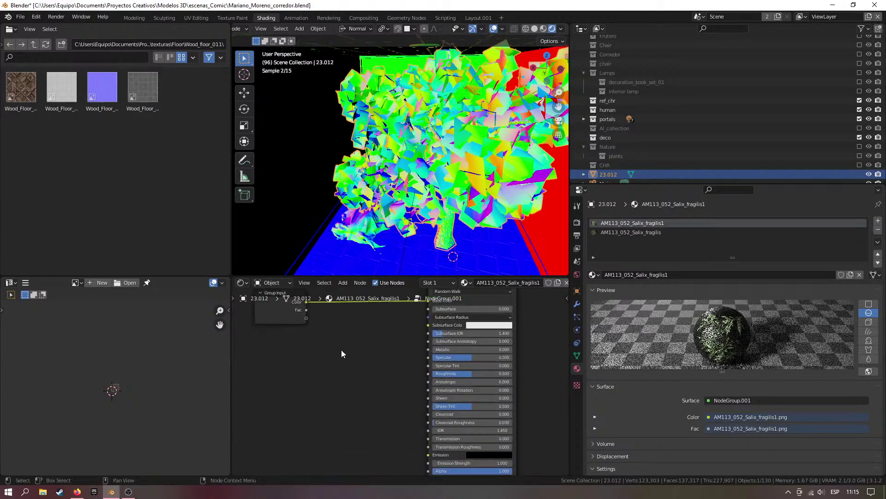
{"action": "left_click", "coordinate": [305, 312]}
{"action": "left_click_drag", "start_coordinate": [425, 447], "coordinate": [428, 422]}
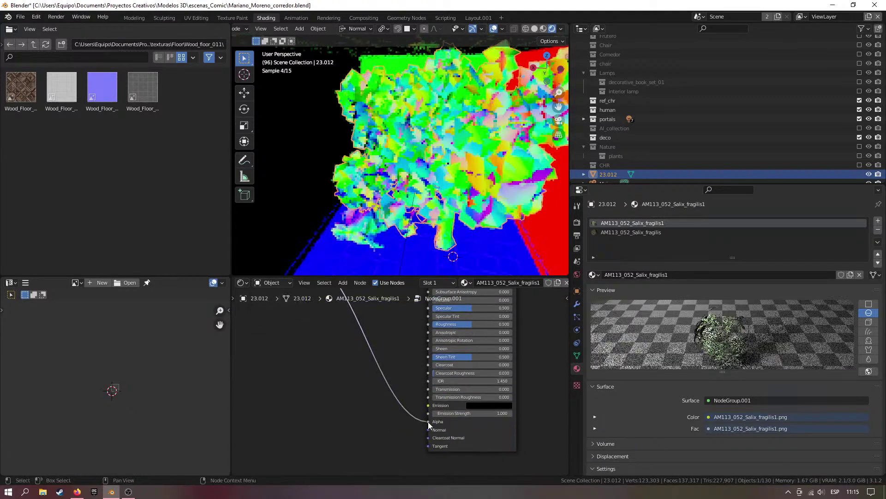
Review the leaf material's surface settings and node connections, and examine the leaves up close in the Normal pass
{"action": "middle_click_drag", "start_coordinate": [390, 323], "coordinate": [347, 337]}
{"action": "scroll", "coordinate": [699, 358], "scroll_direction": "down", "scroll_amount": 8}
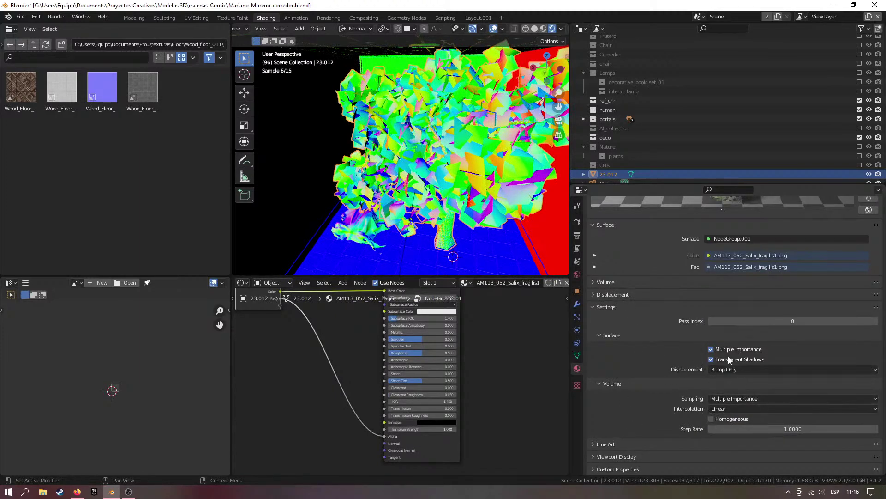
{"action": "left_click", "coordinate": [711, 350]}
{"action": "left_click", "coordinate": [713, 349]}
{"action": "scroll", "coordinate": [349, 365], "scroll_direction": "down", "scroll_amount": 2}
{"action": "middle_click_drag", "start_coordinate": [348, 365], "coordinate": [354, 414]}
{"action": "middle_click_drag", "start_coordinate": [423, 214], "coordinate": [424, 213]}
{"action": "scroll", "coordinate": [429, 207], "scroll_direction": "up", "scroll_amount": 5}
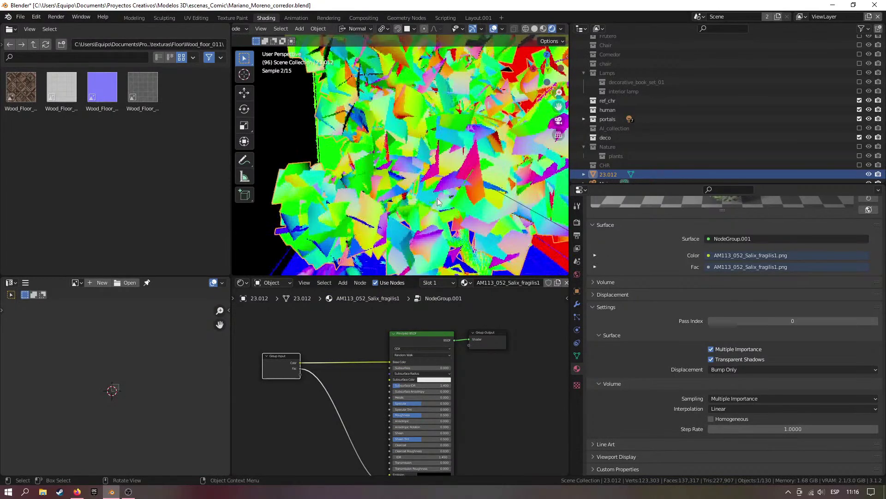
{"action": "scroll", "coordinate": [367, 365], "scroll_direction": "up", "scroll_amount": 4}
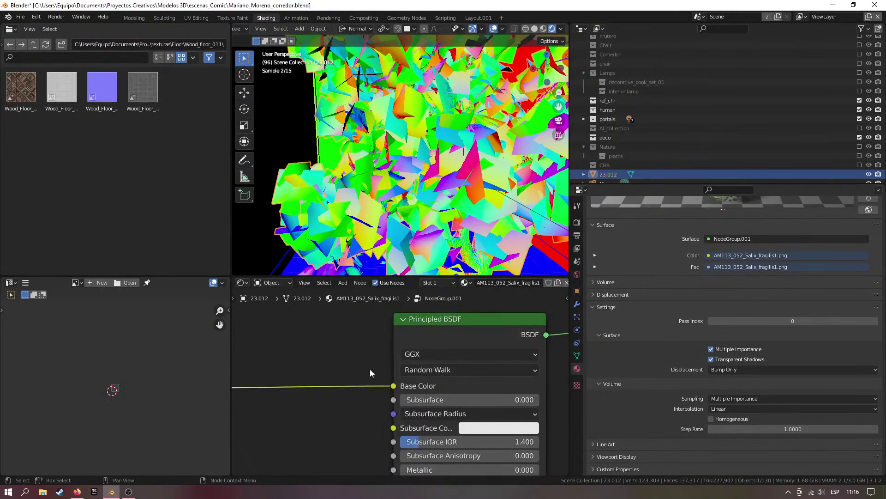
Display the Normal render pass in Material Preview shading and examine the tree's leaves up close and from farther away
{"action": "left_click", "coordinate": [543, 29]}
{"action": "left_click", "coordinate": [560, 30]}
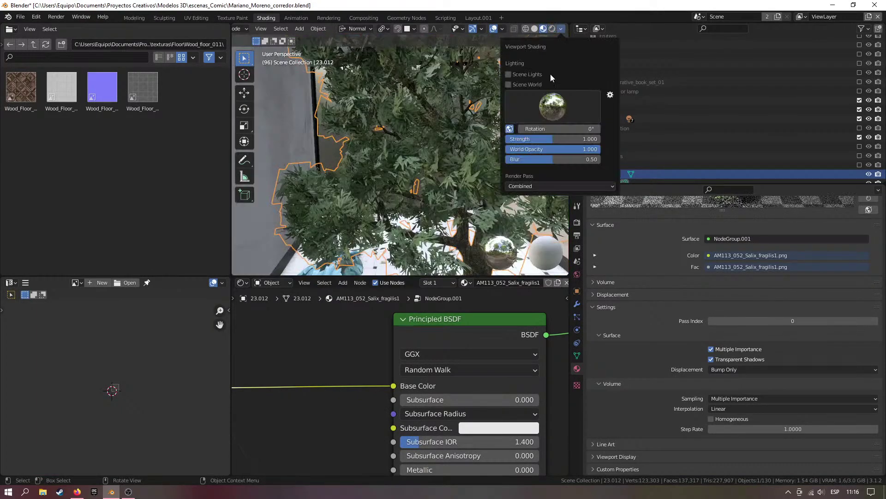
{"action": "left_click", "coordinate": [531, 186]}
{"action": "left_click", "coordinate": [699, 214]}
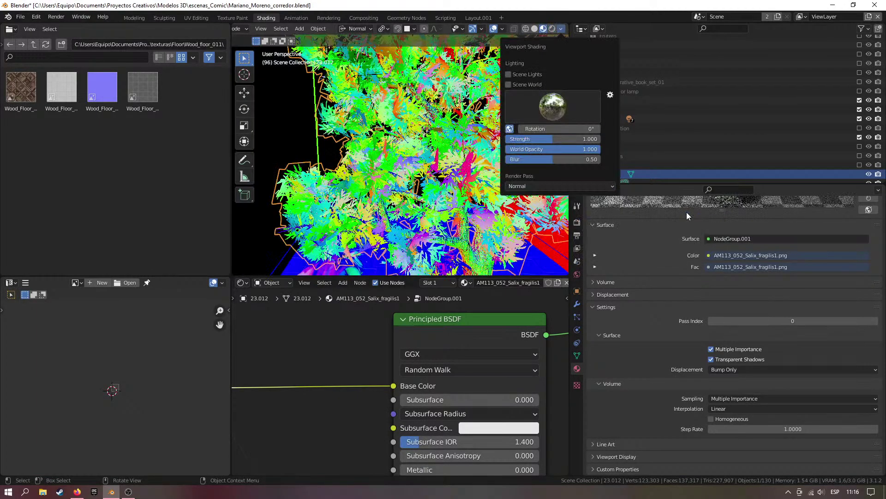
{"action": "middle_click_drag", "start_coordinate": [388, 183], "coordinate": [422, 173]}
{"action": "scroll", "coordinate": [406, 181], "scroll_direction": "down", "scroll_amount": 4}
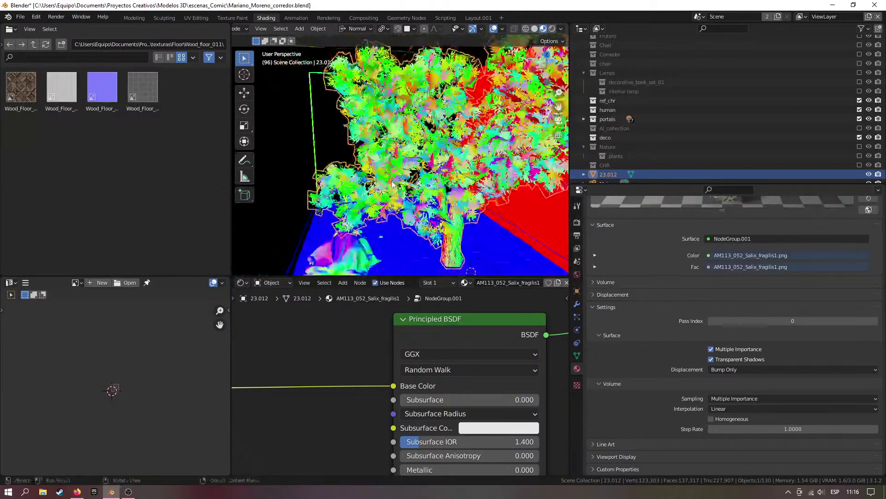
{"action": "scroll", "coordinate": [423, 173], "scroll_direction": "up", "scroll_amount": 4}
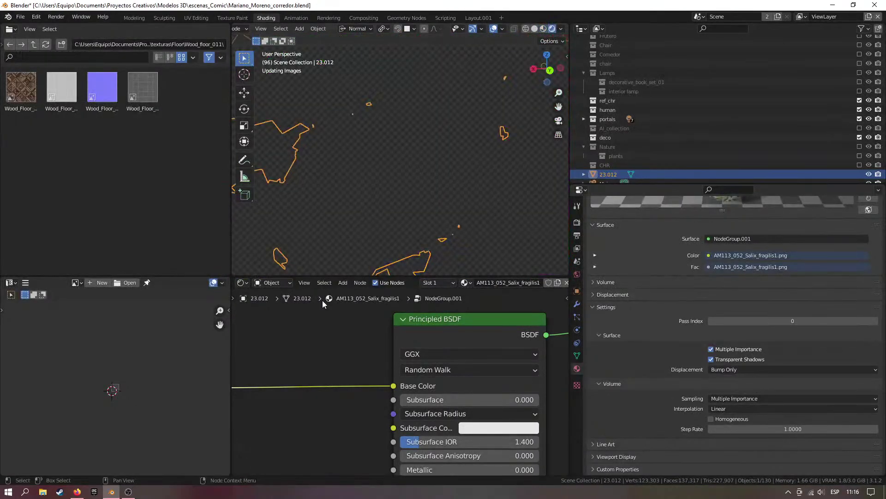
Add a Bump node to the leaf node group between the Group Input and the Principled BSDF
{"action": "scroll", "coordinate": [347, 337], "scroll_direction": "down", "scroll_amount": 1}
{"action": "scroll", "coordinate": [347, 337], "scroll_direction": "down", "scroll_amount": 1}
{"action": "scroll", "coordinate": [373, 341], "scroll_direction": "down", "scroll_amount": 5, "text": "ctrl"}
{"action": "scroll", "coordinate": [410, 432], "scroll_direction": "up", "scroll_amount": 3}
{"action": "scroll", "coordinate": [376, 432], "scroll_direction": "down", "scroll_amount": 8}
{"action": "middle_click_drag", "start_coordinate": [357, 390], "coordinate": [402, 434]}
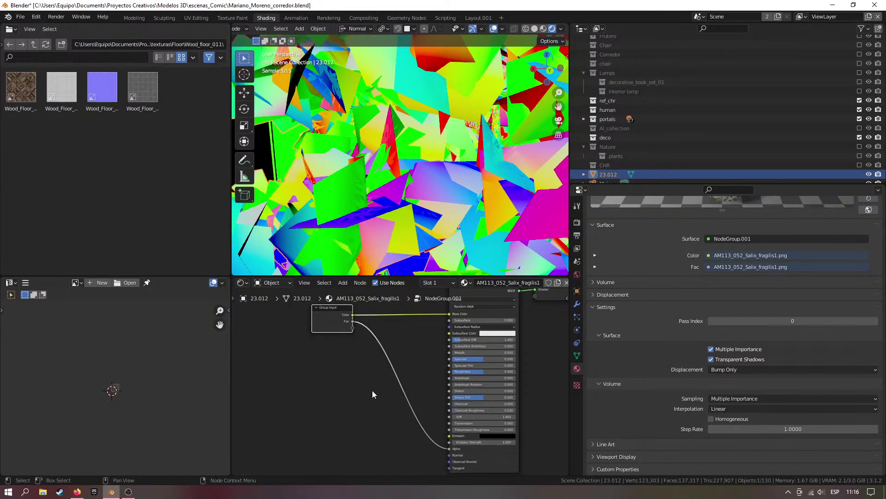
{"action": "key", "text": "shift+a"}
{"action": "left_click", "coordinate": [364, 375]}
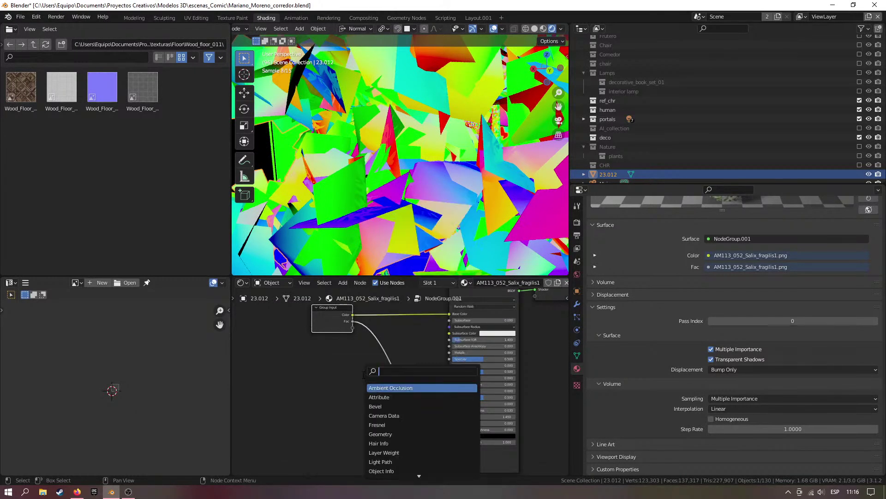
{"action": "type", "text": "dis"}
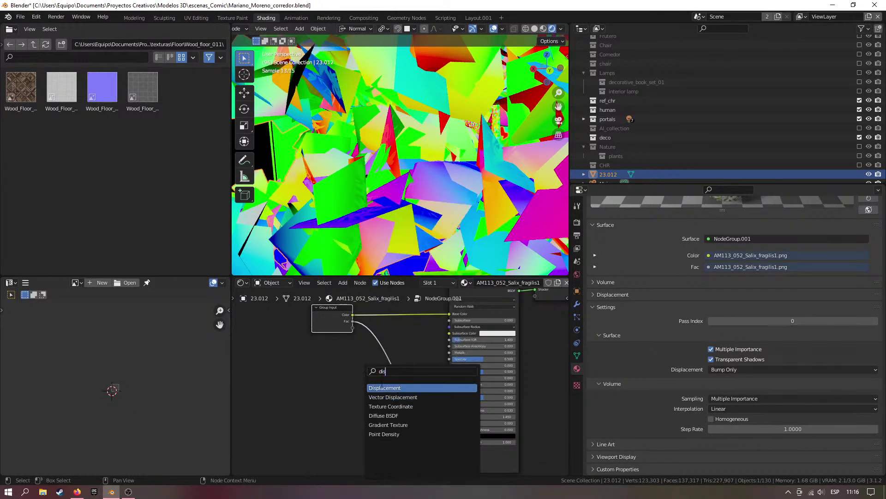
{"action": "left_click", "coordinate": [344, 391]}
{"action": "key", "text": "shift+a"}
{"action": "left_click", "coordinate": [334, 376]}
{"action": "type", "text": "bump"}
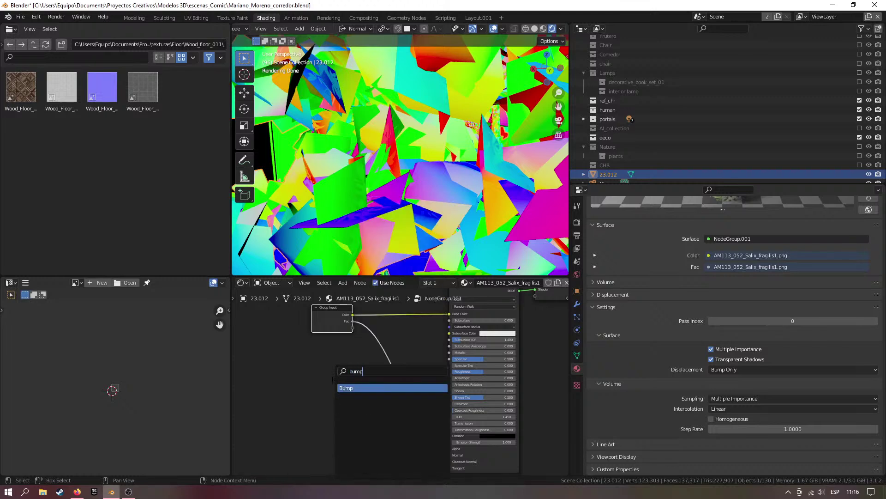
{"action": "key", "text": "Return"}
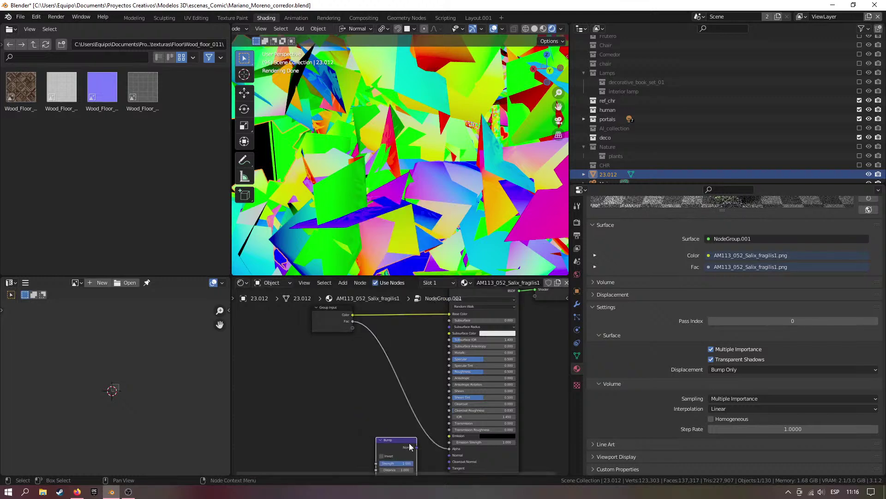
Connect the Bump's Normal output to the Principled BSDF's Normal input and the Group Input's Color to the Bump's Height
{"action": "left_click_drag", "start_coordinate": [466, 433], "coordinate": [427, 420]}
{"action": "scroll", "coordinate": [399, 395], "scroll_direction": "down", "scroll_amount": 4}
{"action": "middle_click_drag", "start_coordinate": [399, 394], "coordinate": [474, 420]}
{"action": "left_click_drag", "start_coordinate": [419, 328], "coordinate": [348, 387]}
{"action": "scroll", "coordinate": [392, 333], "scroll_direction": "up", "scroll_amount": 4}
{"action": "middle_click_drag", "start_coordinate": [393, 388], "coordinate": [331, 326]}
{"action": "scroll", "coordinate": [391, 333], "scroll_direction": "down", "scroll_amount": 3}
{"action": "left_click_drag", "start_coordinate": [330, 332], "coordinate": [431, 433]}
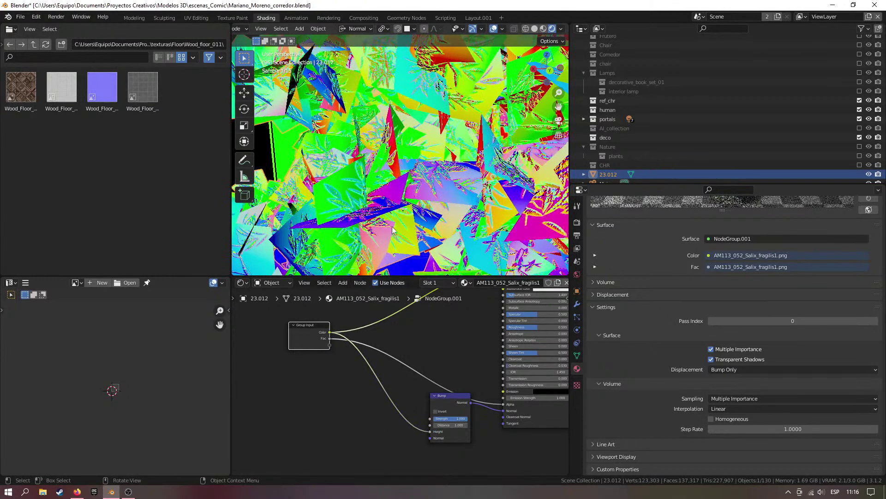
Inspect the leaves with the bump in the Normal pass and move the Bump node lower in the node group
{"action": "middle_click_drag", "start_coordinate": [421, 226], "coordinate": [403, 218]}
{"action": "scroll", "coordinate": [450, 369], "scroll_direction": "down", "scroll_amount": 1}
{"action": "middle_click_drag", "start_coordinate": [451, 361], "coordinate": [415, 354]}
{"action": "scroll", "coordinate": [419, 386], "scroll_direction": "up", "scroll_amount": 2}
{"action": "left_click", "coordinate": [424, 391]}
{"action": "key", "text": "g"}
{"action": "left_click", "coordinate": [407, 440]}
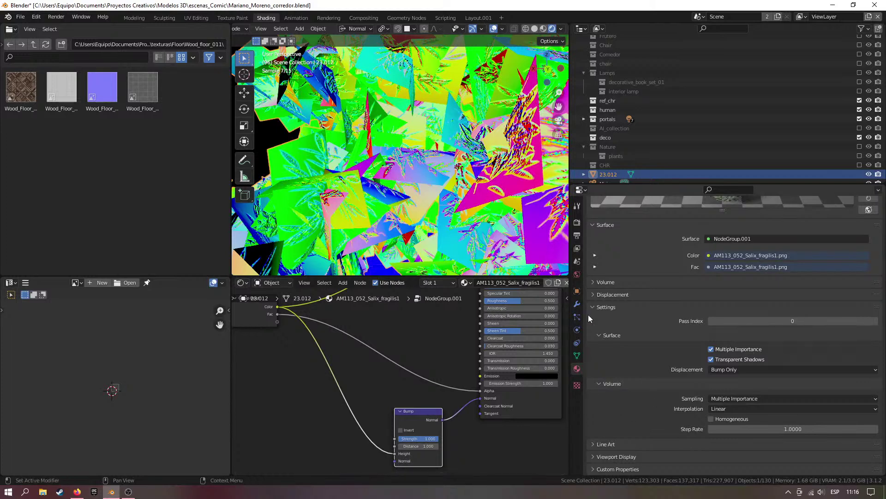
Review the Cycles render settings, including light path bounces, denoising, Film transparency and performance, for options affecting leaf transparency
{"action": "left_click", "coordinate": [577, 222]}
{"action": "scroll", "coordinate": [675, 261], "scroll_direction": "down", "scroll_amount": 8}
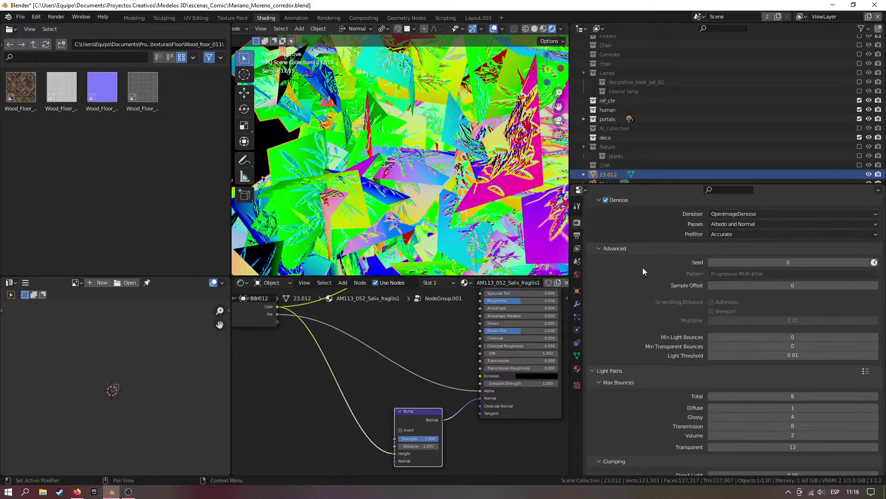
{"action": "scroll", "coordinate": [657, 295], "scroll_direction": "down", "scroll_amount": 10}
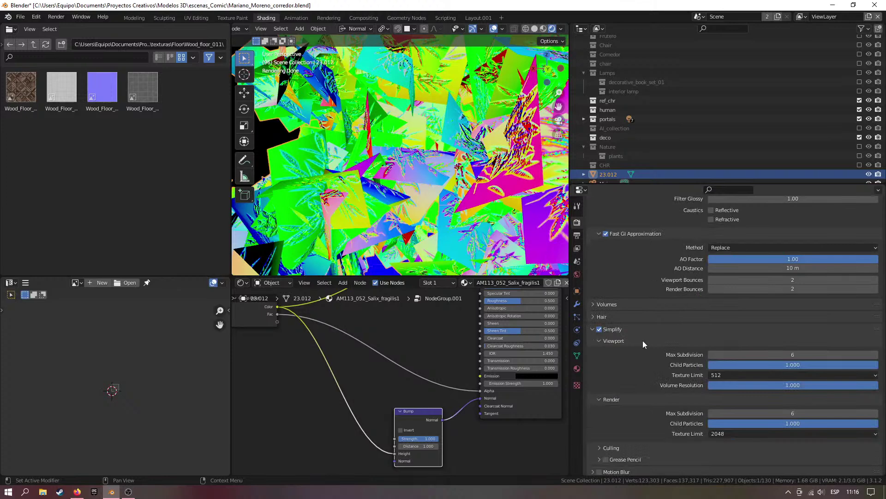
{"action": "scroll", "coordinate": [616, 302], "scroll_direction": "down", "scroll_amount": 9}
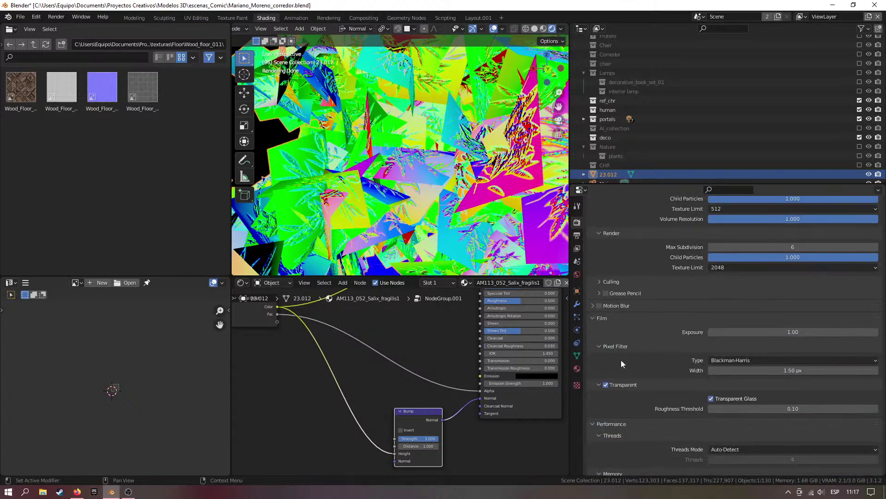
{"action": "scroll", "coordinate": [628, 308], "scroll_direction": "down", "scroll_amount": 12}
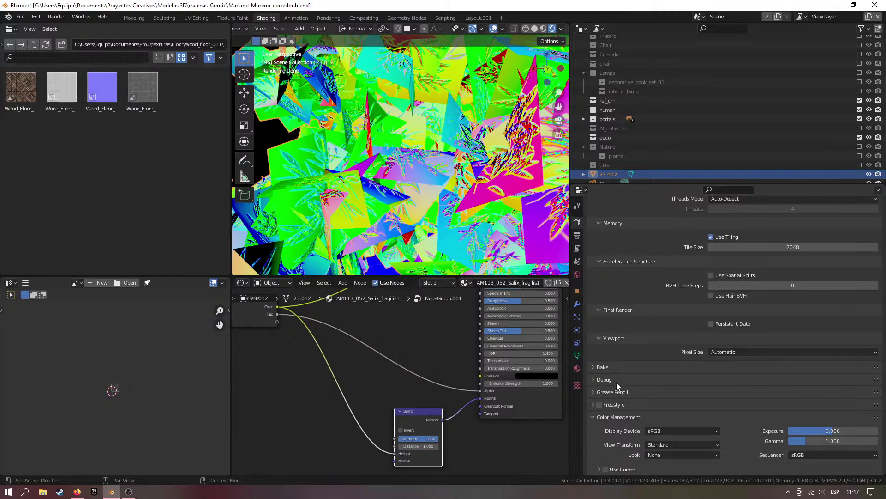
{"action": "left_click", "coordinate": [630, 401]}
{"action": "left_click", "coordinate": [630, 401]}
{"action": "scroll", "coordinate": [629, 415], "scroll_direction": "up", "scroll_amount": 15}
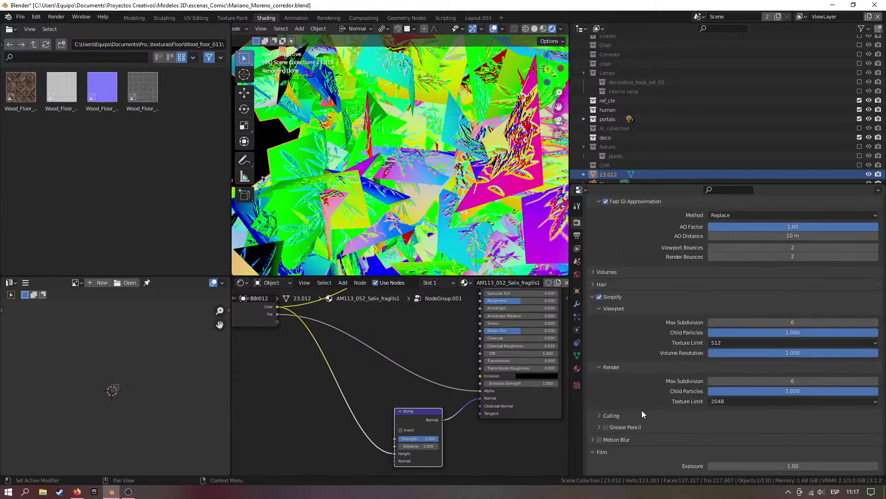
{"action": "scroll", "coordinate": [641, 427], "scroll_direction": "up", "scroll_amount": 4}
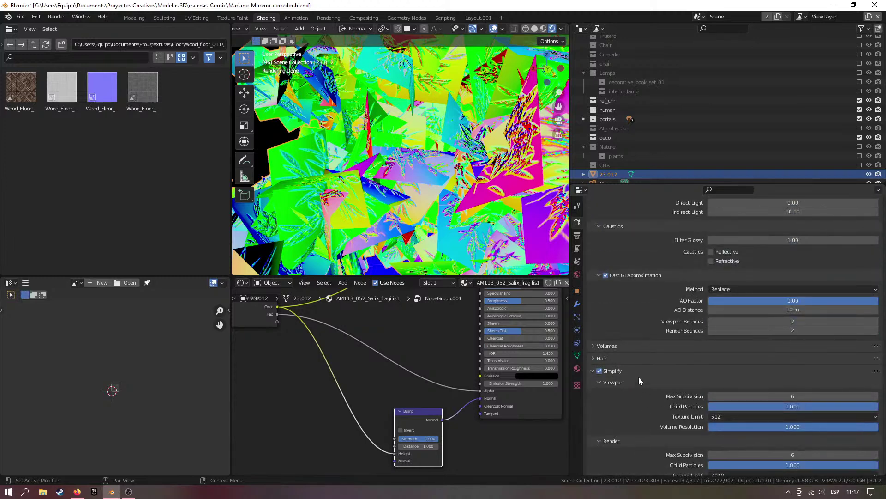
{"action": "left_click", "coordinate": [638, 377]}
{"action": "scroll", "coordinate": [641, 371], "scroll_direction": "up", "scroll_amount": 14}
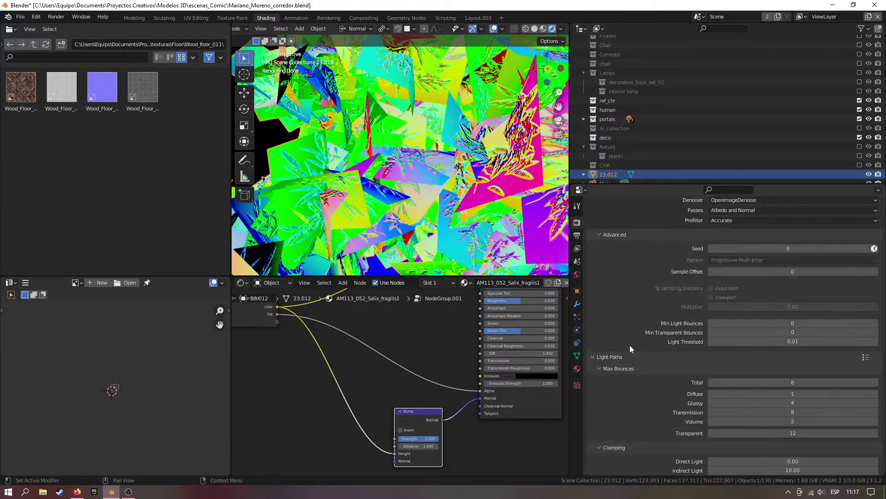
{"action": "scroll", "coordinate": [789, 424], "scroll_direction": "down", "scroll_amount": 2}
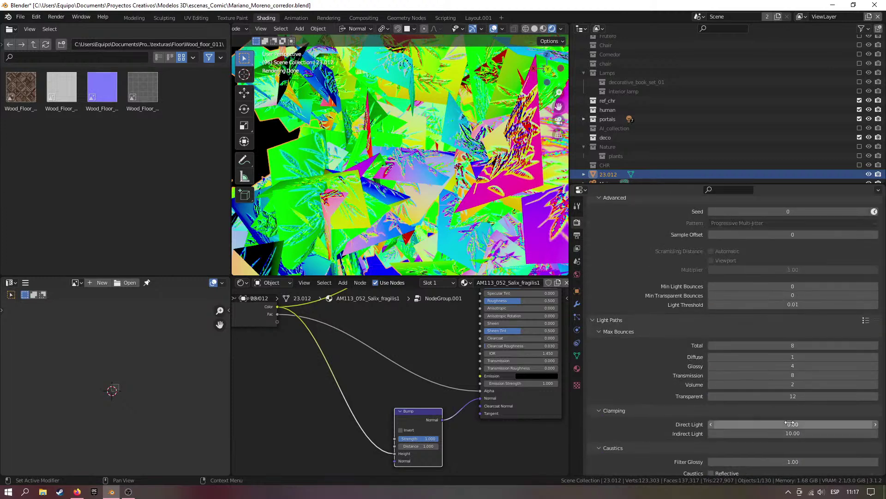
{"action": "scroll", "coordinate": [789, 397], "scroll_direction": "up", "scroll_amount": 2}
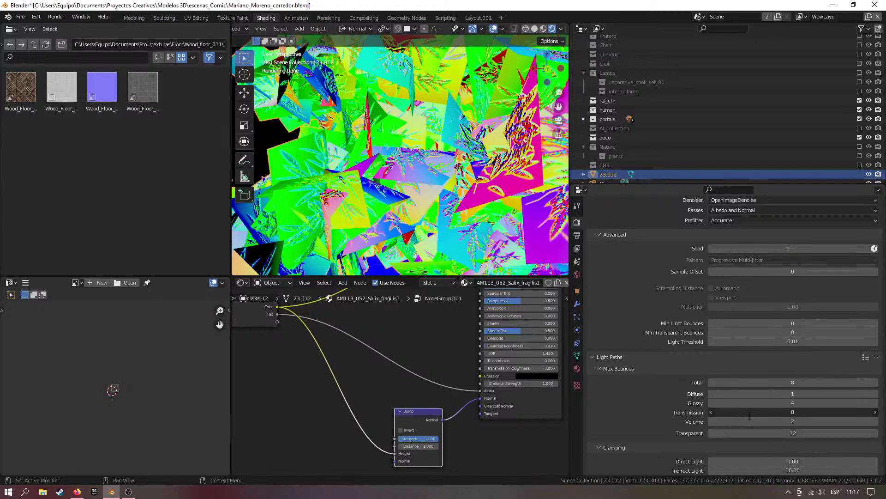
{"action": "key", "text": "Escape"}
{"action": "scroll", "coordinate": [651, 359], "scroll_direction": "up", "scroll_amount": 2}
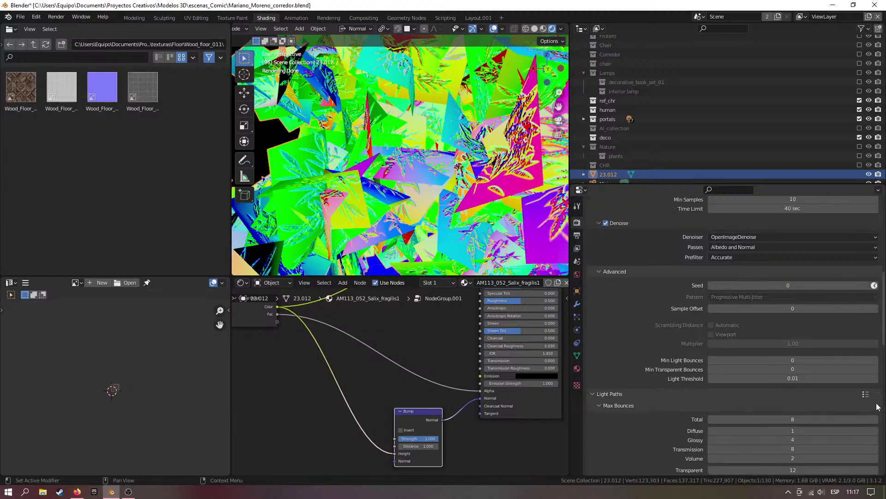
{"action": "scroll", "coordinate": [629, 367], "scroll_direction": "up", "scroll_amount": 3}
{"action": "scroll", "coordinate": [658, 322], "scroll_direction": "up", "scroll_amount": 11}
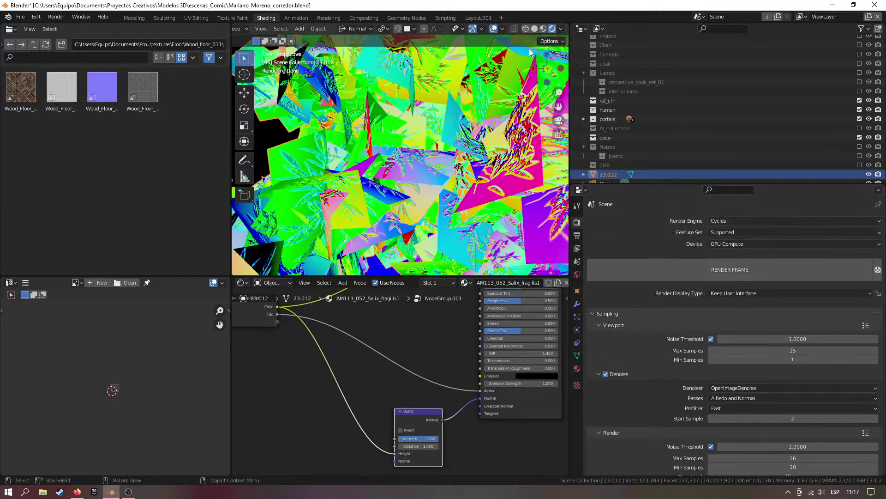
Switch the scene's render engine from Cycles to Eevee
{"action": "scroll", "coordinate": [366, 342], "scroll_direction": "down", "scroll_amount": 5}
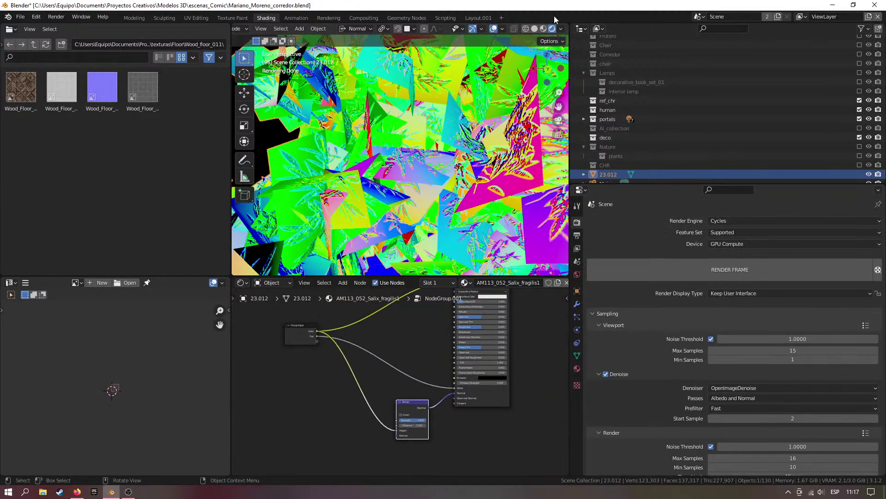
{"action": "left_click", "coordinate": [738, 220]}
{"action": "left_click", "coordinate": [742, 231]}
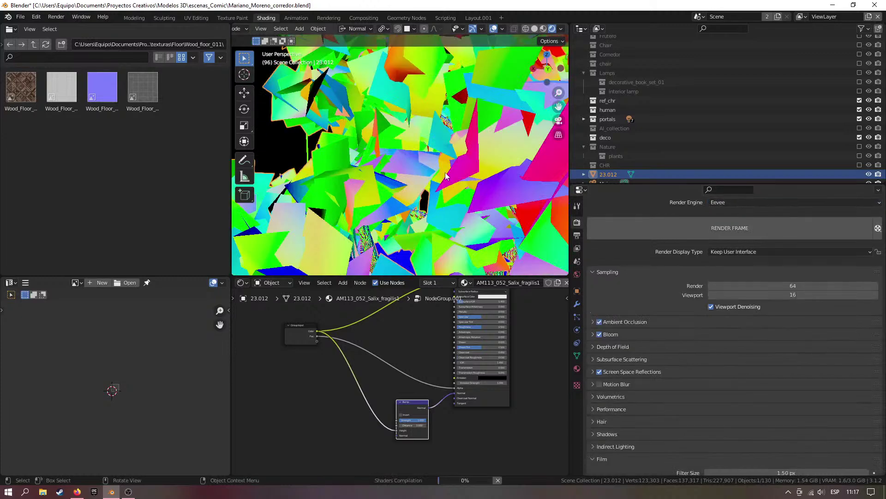
Delete the Bump node from the leaf node group and frame the whole node tree
{"action": "scroll", "coordinate": [418, 336], "scroll_direction": "up", "scroll_amount": 1}
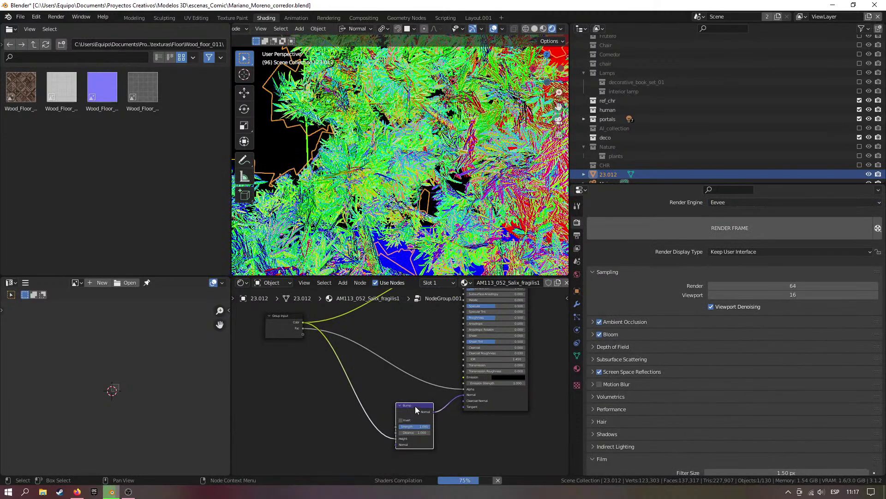
{"action": "key", "text": "x"}
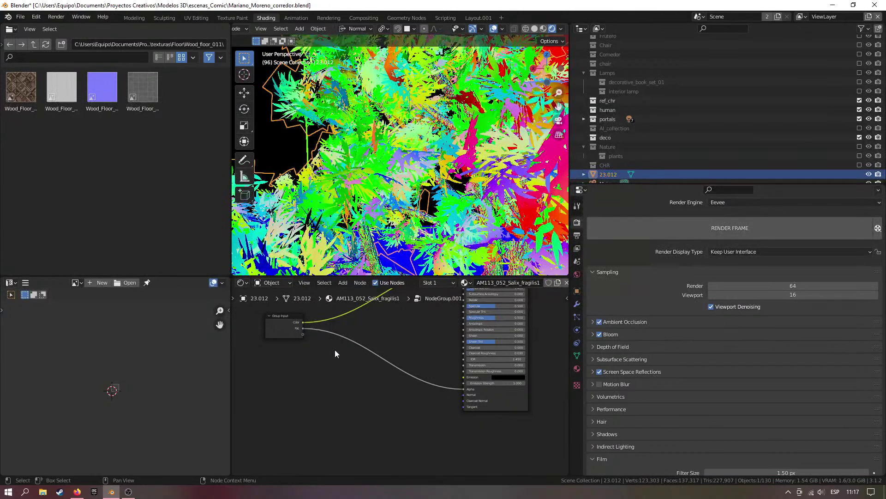
{"action": "key", "text": "Home"}
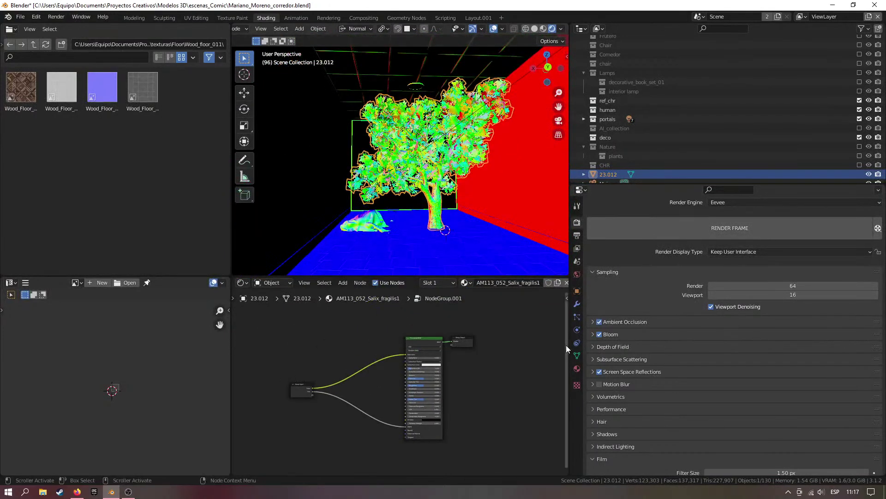
Show the leaf material's Eevee settings and set the viewport render pass to Combined
{"action": "left_click", "coordinate": [577, 368]}
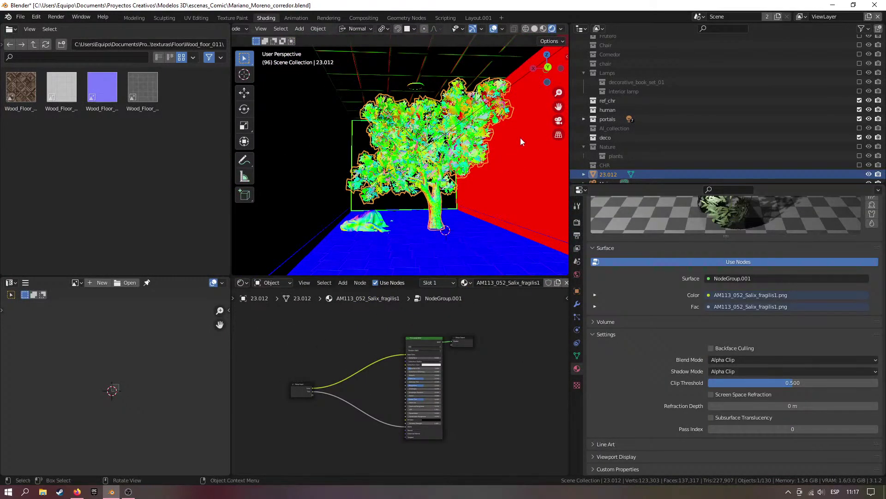
{"action": "left_click", "coordinate": [560, 29]}
{"action": "left_click", "coordinate": [576, 109]}
{"action": "left_click", "coordinate": [540, 137]}
{"action": "scroll", "coordinate": [443, 185], "scroll_direction": "down", "scroll_amount": 5}
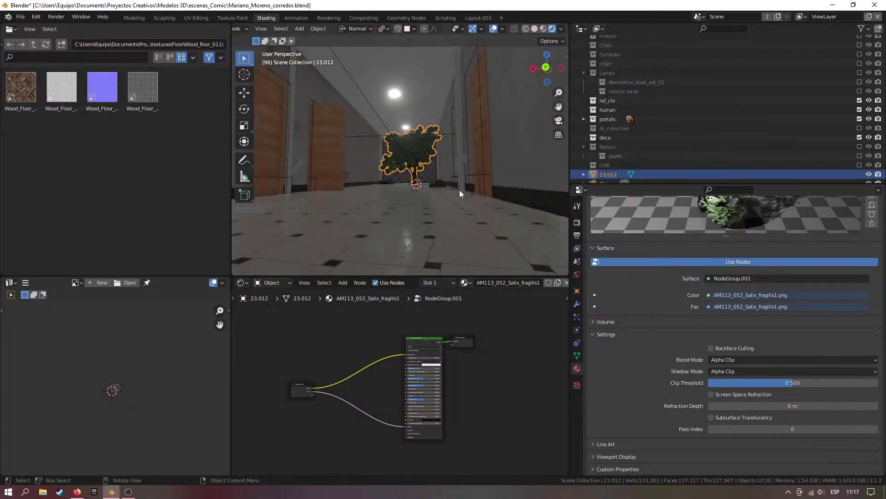
Look through the camera and fly it to a position facing the tree with the corridor behind it
{"action": "key", "text": "KP_0"}
{"action": "scroll", "coordinate": [459, 190], "scroll_direction": "up", "scroll_amount": 5}
{"action": "key", "text": "shift+grave"}
{"action": "key", "text": "w"}
{"action": "key", "text": "w"}
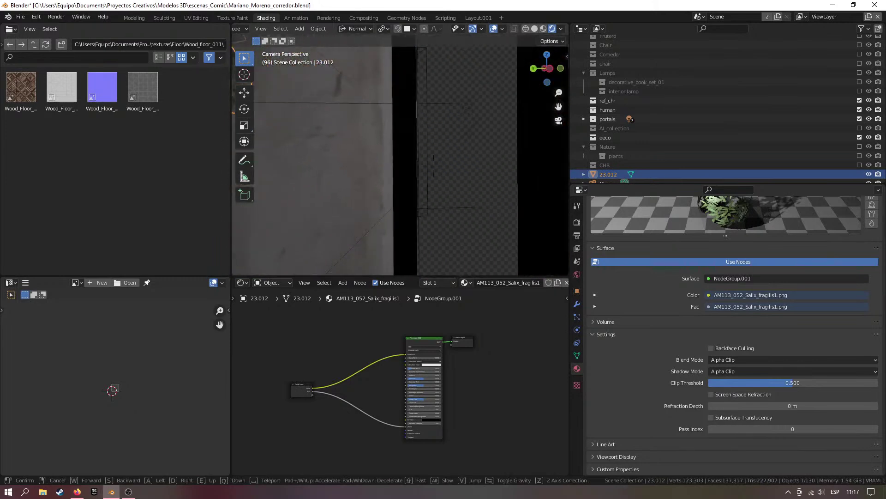
{"action": "key", "text": "s"}
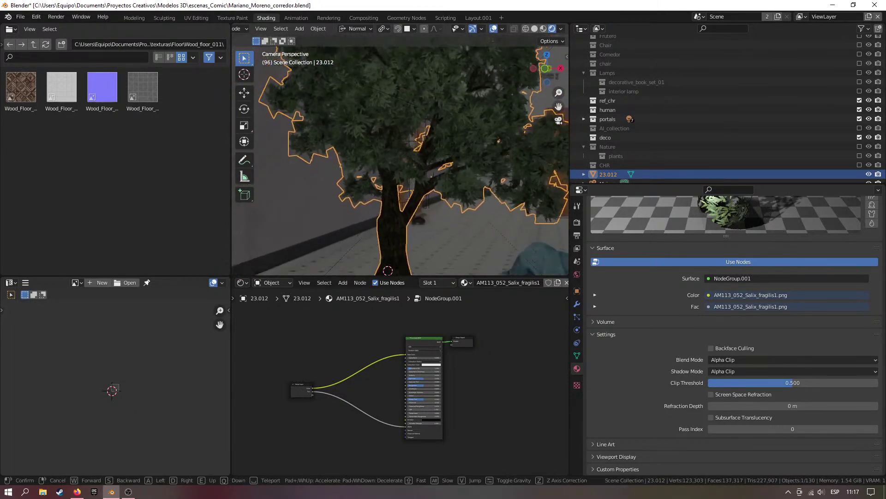
{"action": "key", "text": "s"}
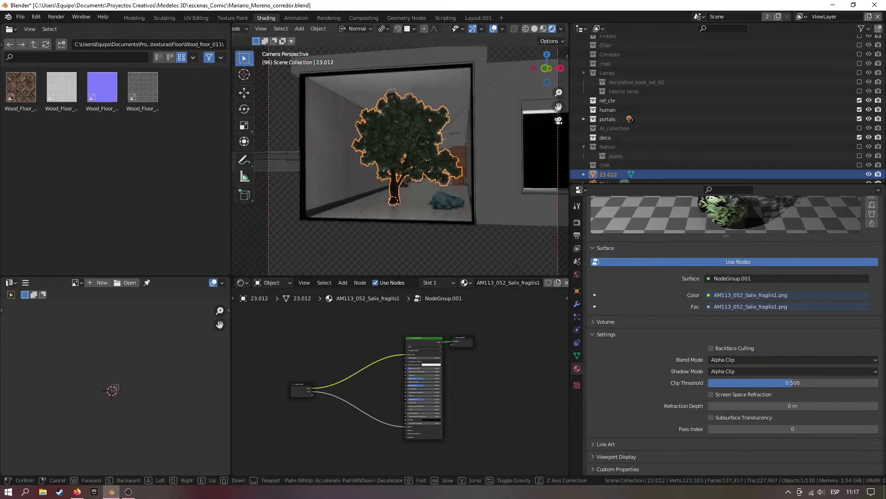
{"action": "key", "text": "w"}
{"action": "key", "text": "Escape"}
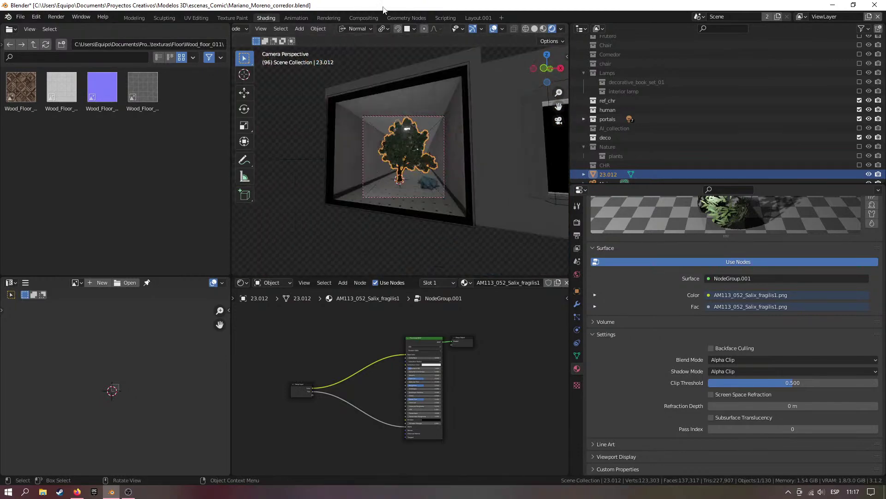
Render the tree scene in the Rendering workspace and zoom in on the manga-style result
{"action": "left_click", "coordinate": [343, 18]}
{"action": "key", "text": "F12"}
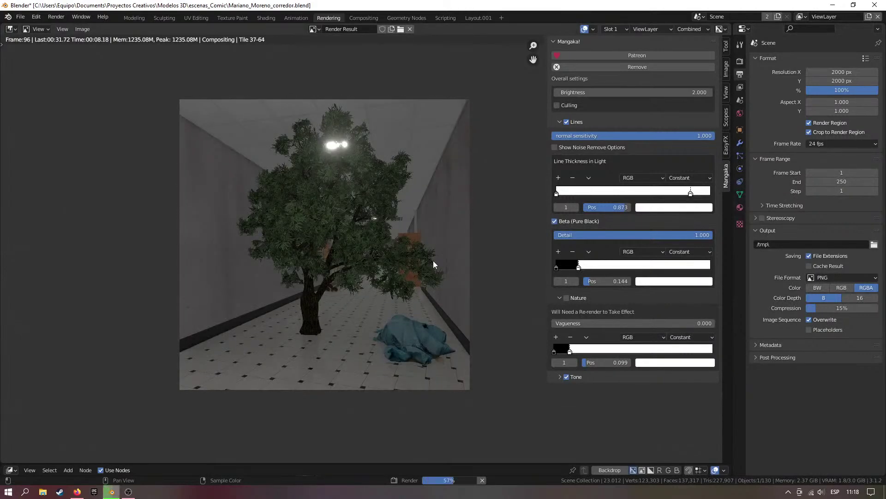
{"action": "scroll", "coordinate": [416, 257], "scroll_direction": "up", "scroll_amount": 8}
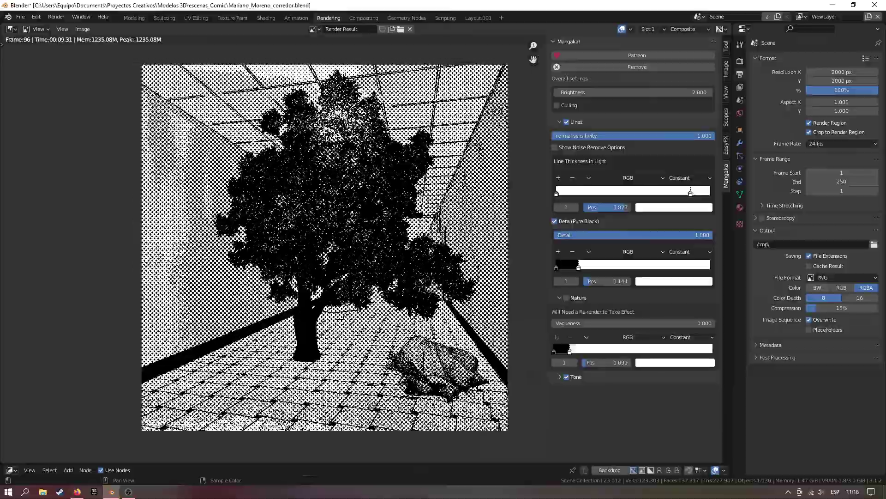
Examine the rendered tree's leaves, trunk and surrounding corridor lines at close and far zoom
{"action": "scroll", "coordinate": [375, 266], "scroll_direction": "down", "scroll_amount": 8}
{"action": "scroll", "coordinate": [375, 266], "scroll_direction": "up", "scroll_amount": 6}
{"action": "scroll", "coordinate": [375, 266], "scroll_direction": "down", "scroll_amount": 6}
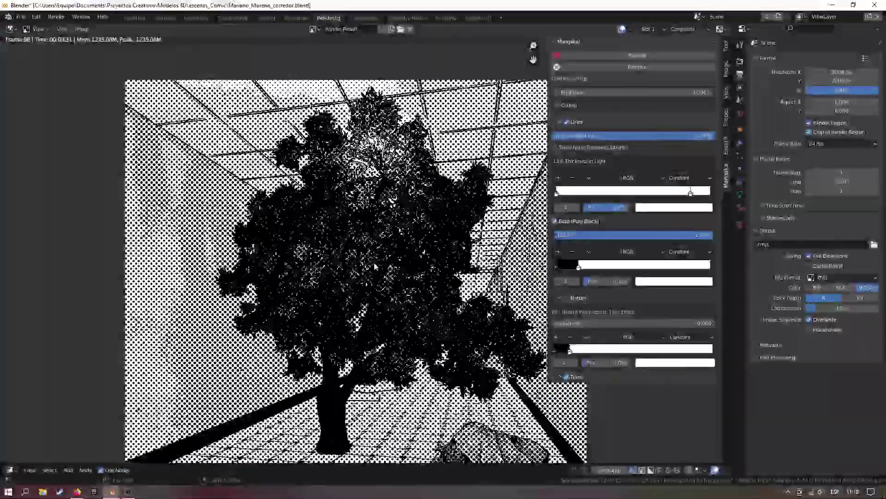
{"action": "scroll", "coordinate": [376, 266], "scroll_direction": "up", "scroll_amount": 4}
{"action": "scroll", "coordinate": [374, 231], "scroll_direction": "down", "scroll_amount": 4}
{"action": "scroll", "coordinate": [372, 187], "scroll_direction": "up", "scroll_amount": 4}
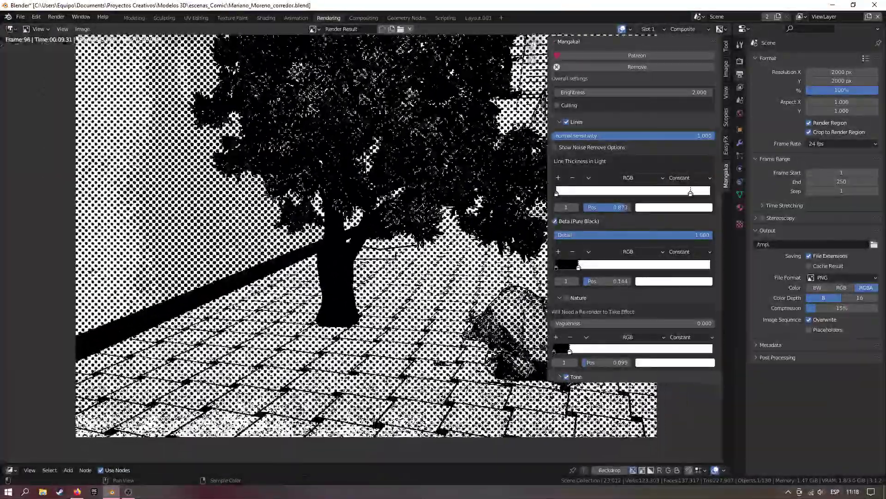
{"action": "scroll", "coordinate": [371, 186], "scroll_direction": "down", "scroll_amount": 6}
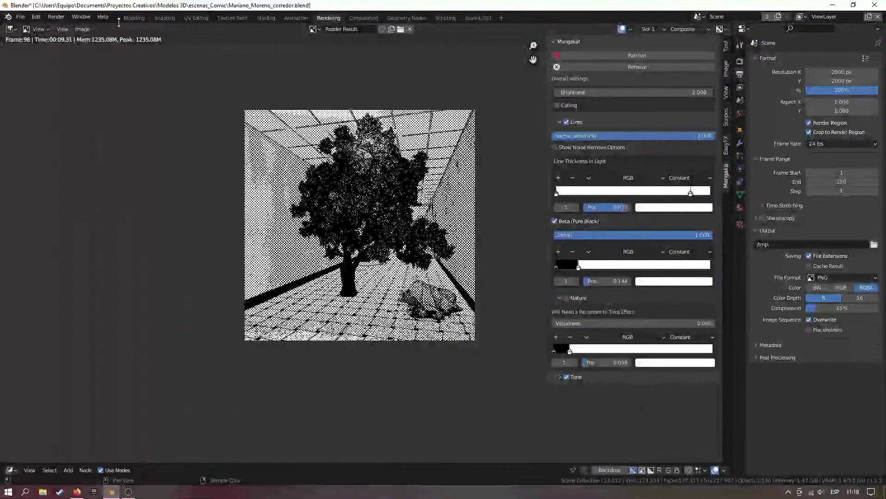
Return to the Layout.001 workspace and make Nature the active view layer
{"action": "left_click", "coordinate": [476, 18]}
{"action": "scroll", "coordinate": [384, 158], "scroll_direction": "down", "scroll_amount": 8}
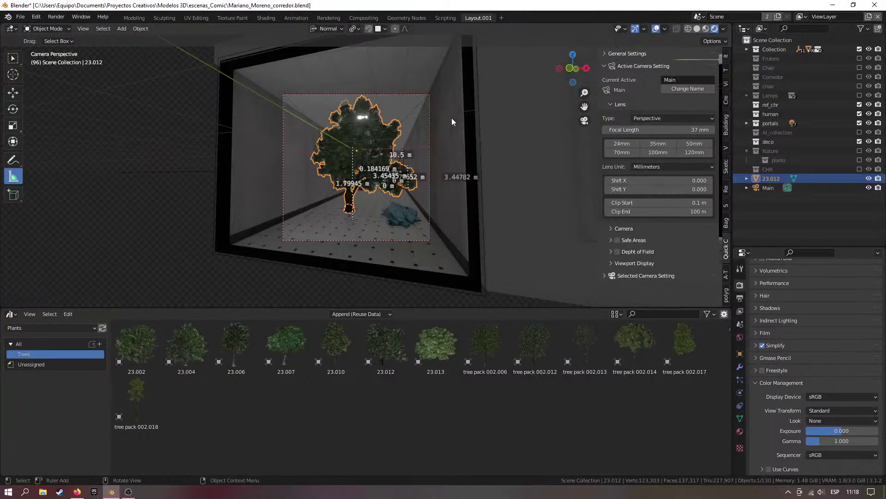
{"action": "left_click", "coordinate": [801, 18]}
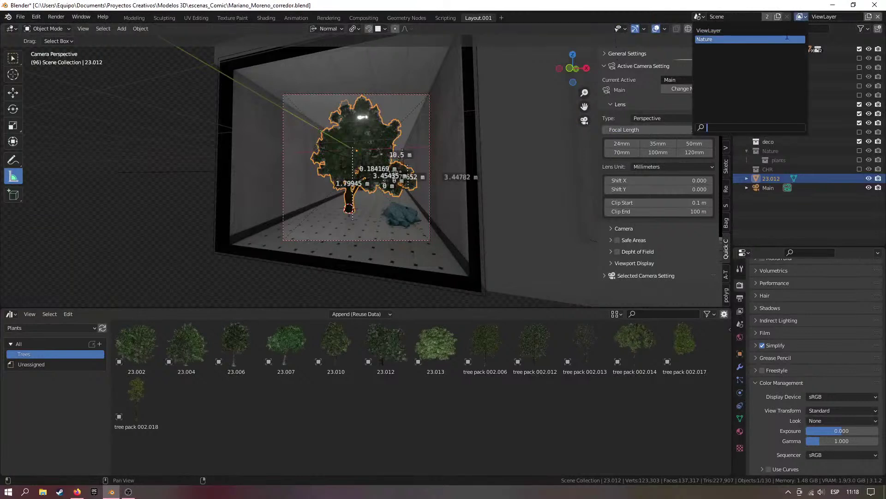
{"action": "left_click", "coordinate": [805, 18]}
{"action": "scroll", "coordinate": [866, 96], "scroll_direction": "down", "scroll_amount": 1}
{"action": "scroll", "coordinate": [859, 95], "scroll_direction": "up", "scroll_amount": 1}
Exclude the Lamps, chair, Comedor and Chair collections from the Nature view layer
{"action": "left_click", "coordinate": [746, 95]}
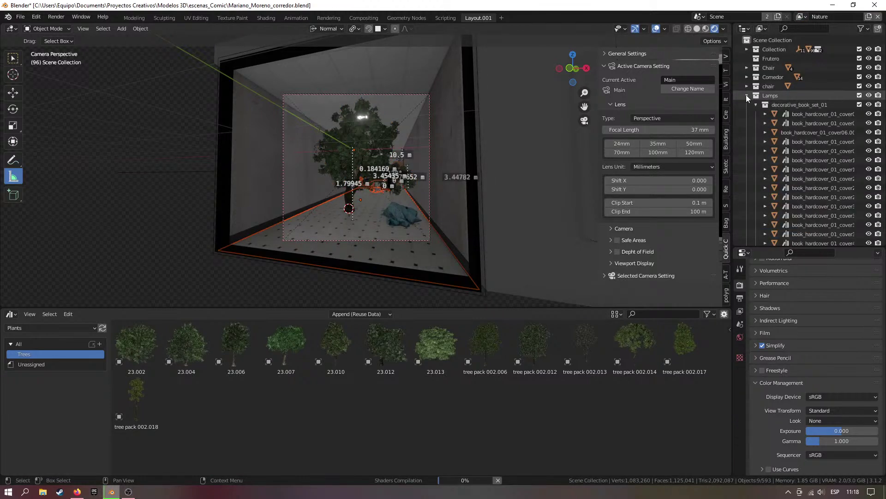
{"action": "left_click", "coordinate": [859, 95]}
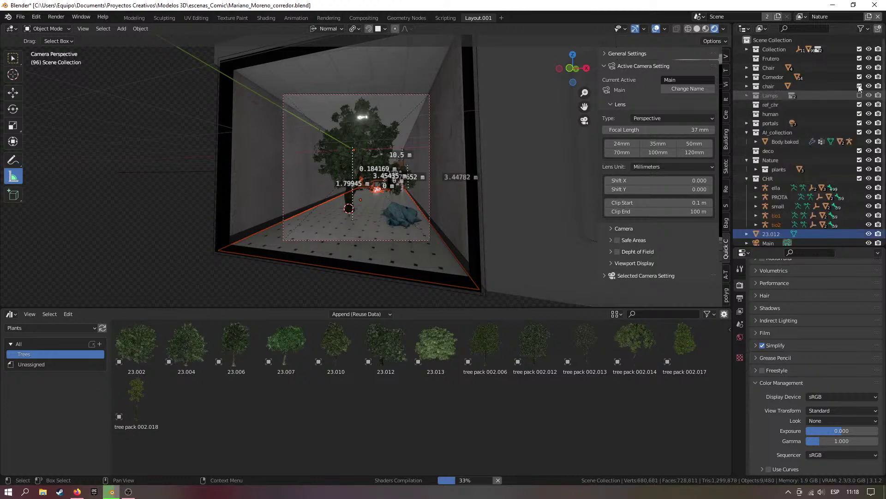
{"action": "left_click", "coordinate": [860, 87]}
{"action": "left_click", "coordinate": [860, 77]}
{"action": "left_click", "coordinate": [860, 68]}
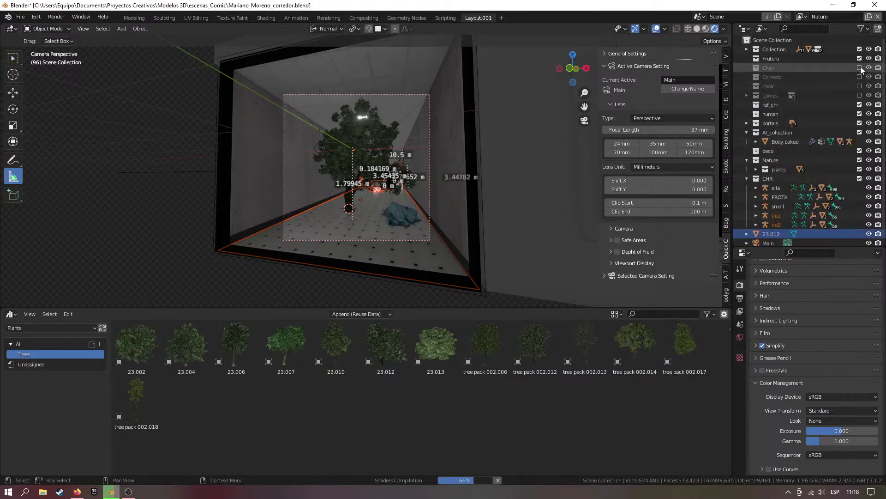
Exclude the human, AI_collection and deco collections from the view layer and collapse the Nature collection
{"action": "left_click", "coordinate": [860, 114]}
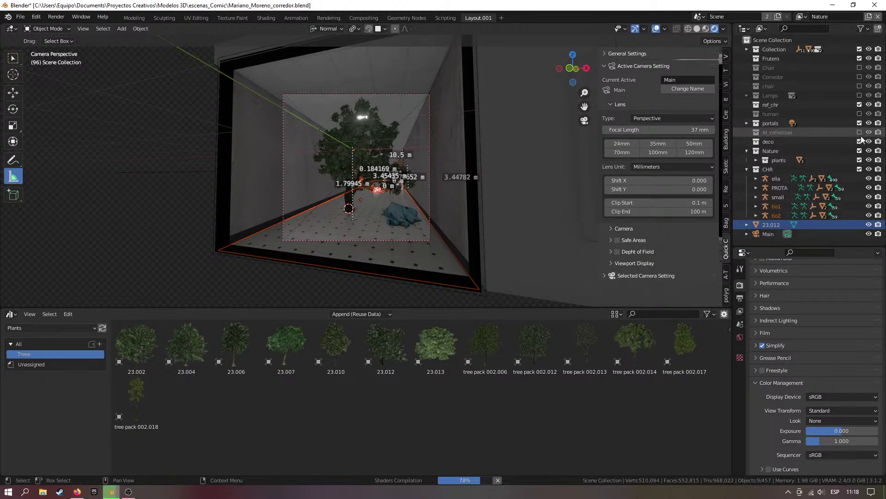
{"action": "left_click", "coordinate": [859, 132]}
{"action": "left_click", "coordinate": [860, 141]}
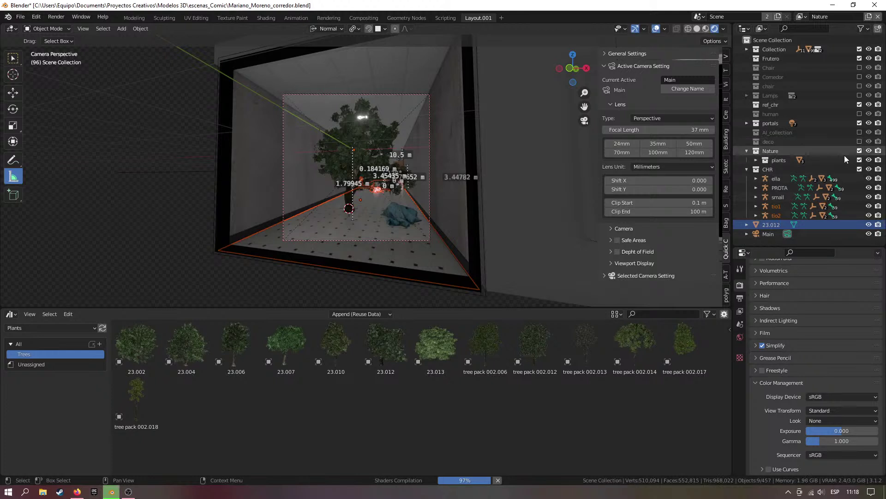
{"action": "left_click", "coordinate": [747, 151]}
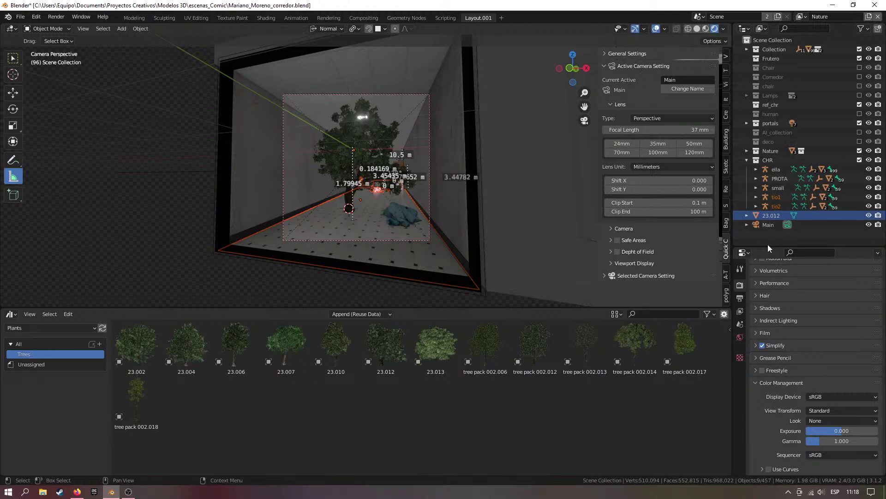
Select the Nature collection and fly through the scene to inspect the potted plant and the tree
{"action": "left_click", "coordinate": [777, 151]}
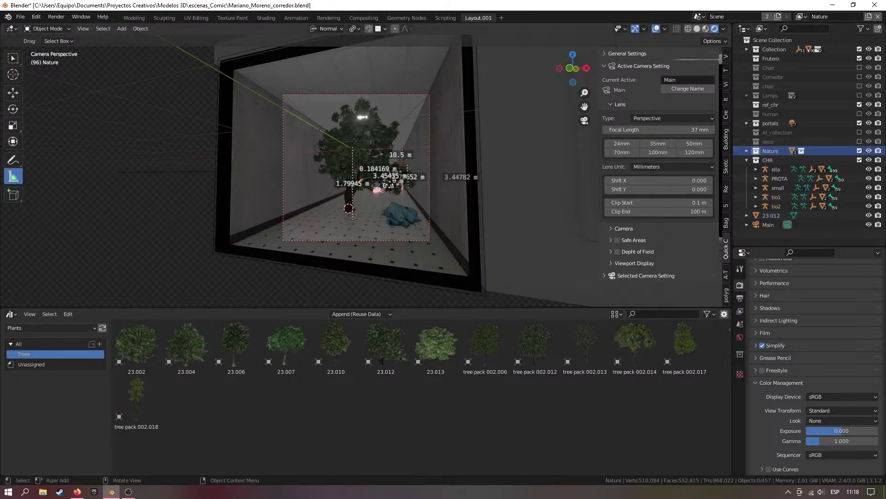
{"action": "scroll", "coordinate": [508, 179], "scroll_direction": "down", "scroll_amount": 1}
{"action": "middle_click_drag", "start_coordinate": [511, 179], "coordinate": [467, 192]}
{"action": "scroll", "coordinate": [467, 190], "scroll_direction": "down", "scroll_amount": 2}
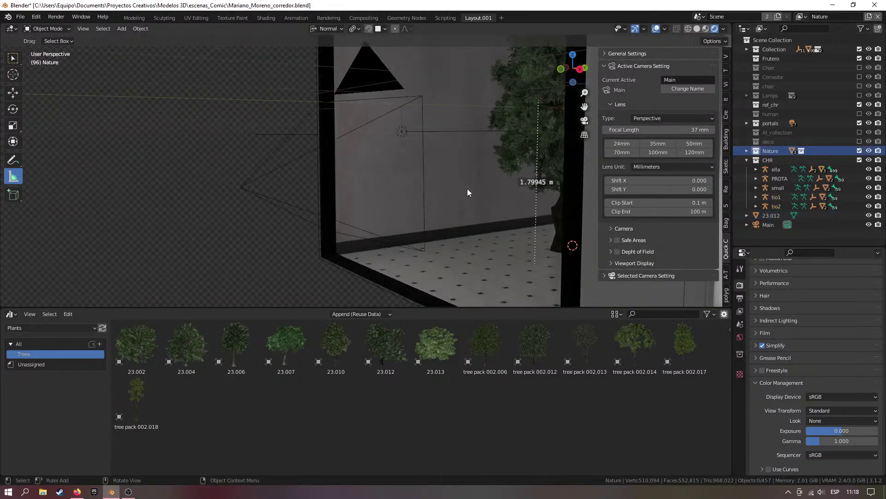
{"action": "key", "text": "shift+grave"}
{"action": "key", "text": "w"}
{"action": "key", "text": "w"}
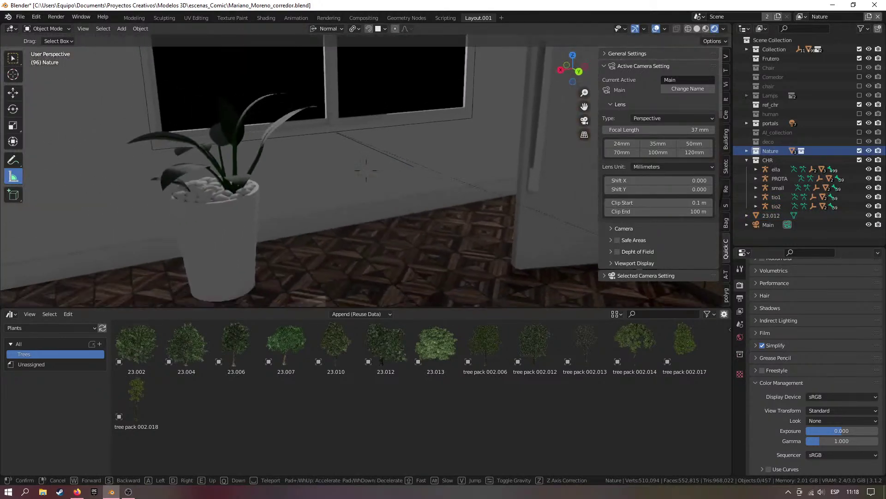
{"action": "key", "text": "w"}
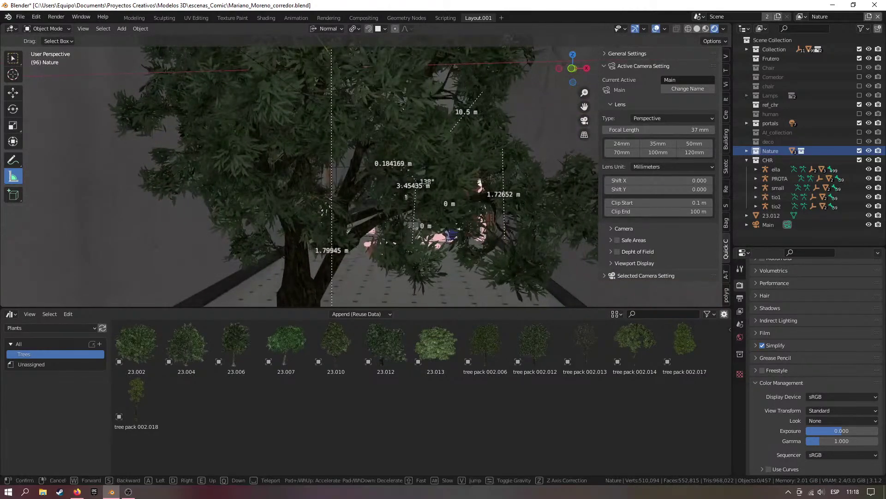
{"action": "key", "text": "w"}
{"action": "key", "text": "e"}
{"action": "left_click", "coordinate": [366, 171]}
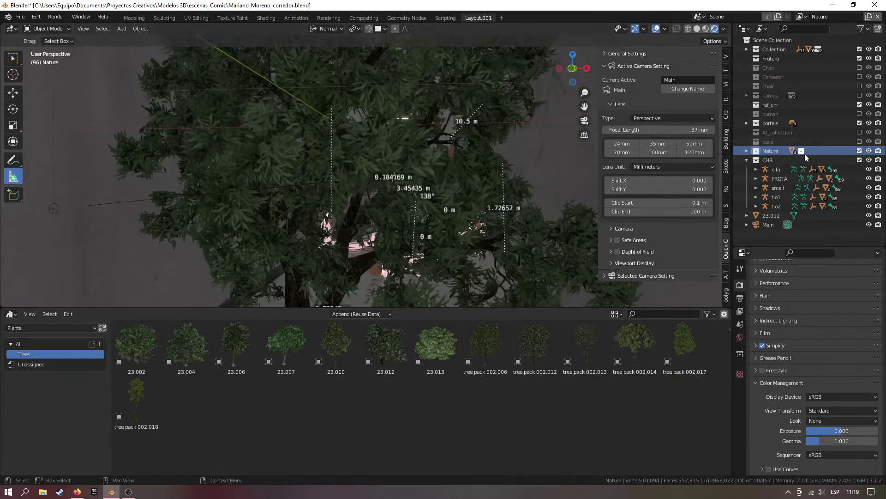
Exclude the ref_chr and CHR collections from the Nature view layer
{"action": "left_click", "coordinate": [860, 105]}
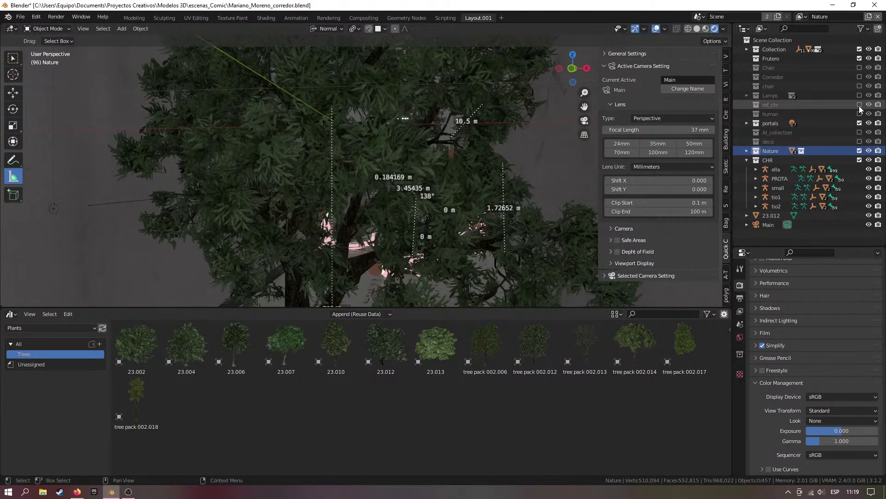
{"action": "left_click", "coordinate": [859, 160]}
{"action": "key", "text": "shift+grave"}
{"action": "key", "text": "s"}
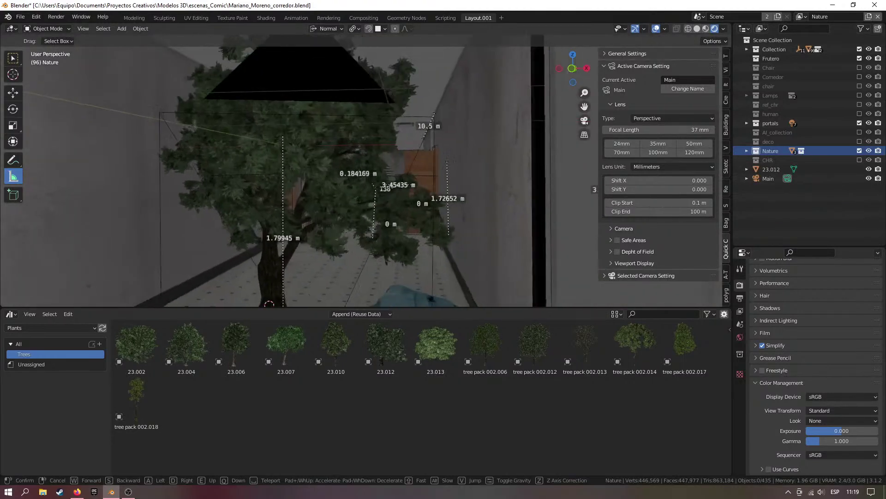
{"action": "key", "text": "Escape"}
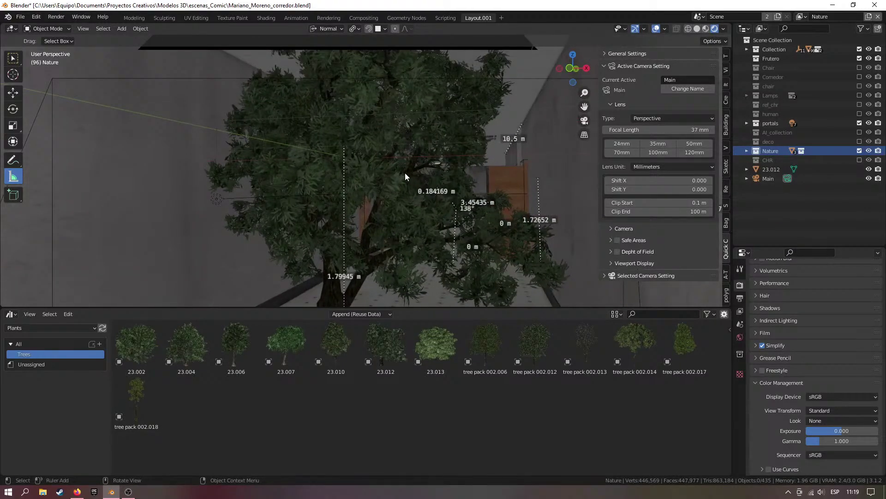
Move tree 23.012 into the Nature collection and toggle the collection off and on to check it
{"action": "left_click", "coordinate": [746, 151]}
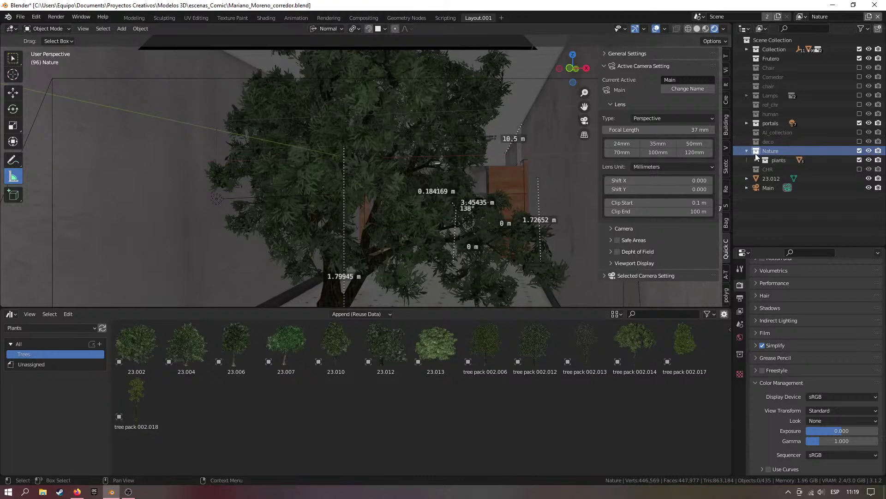
{"action": "left_click_drag", "start_coordinate": [774, 179], "coordinate": [777, 149]}
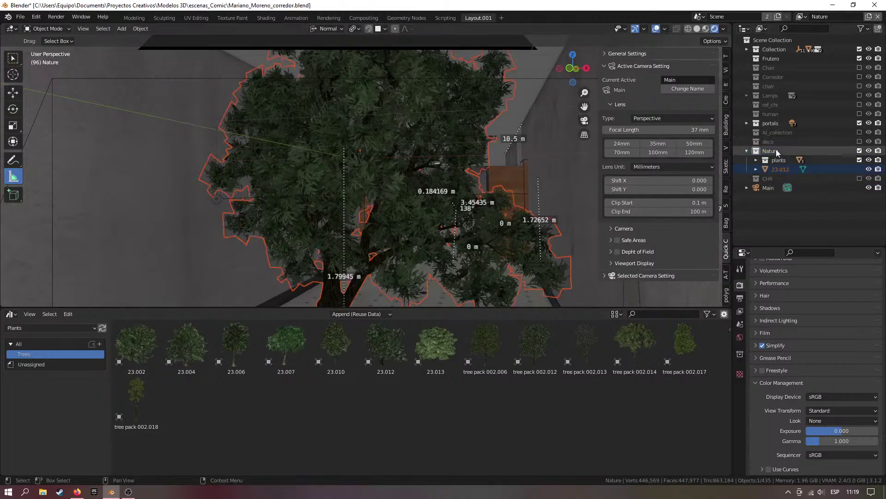
{"action": "key", "text": "KP_Decimal"}
{"action": "scroll", "coordinate": [403, 161], "scroll_direction": "down", "scroll_amount": 4}
{"action": "left_click", "coordinate": [350, 254]}
{"action": "left_click", "coordinate": [860, 151]}
{"action": "left_click", "coordinate": [859, 151]}
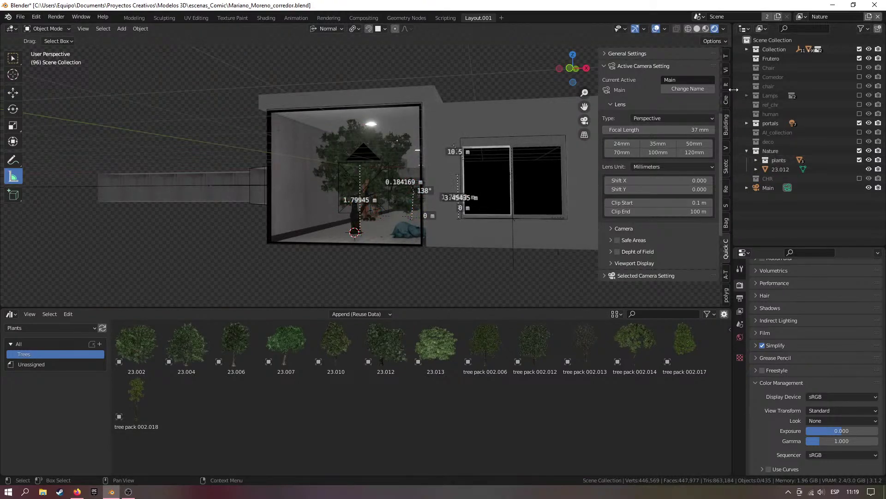
Show the Holdout restriction toggle in the Outliner and widen the Outliner area
{"action": "left_click", "coordinate": [868, 29]}
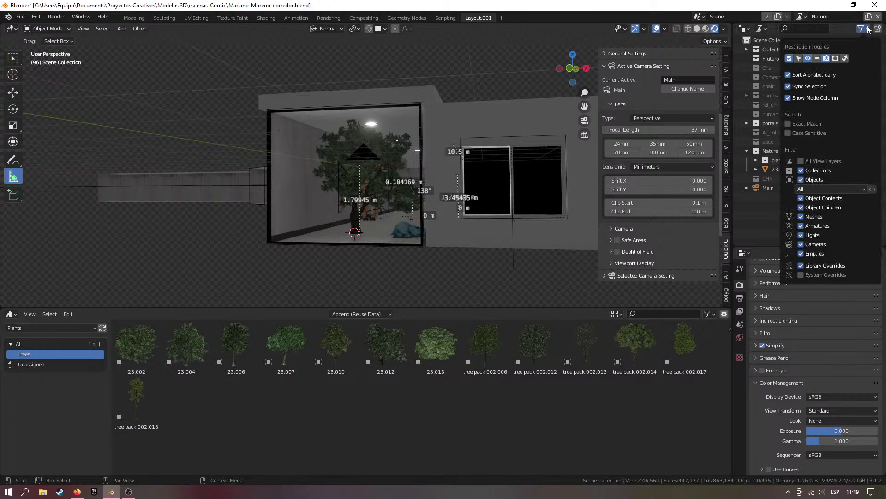
{"action": "left_click", "coordinate": [837, 59]}
{"action": "left_click_drag", "start_coordinate": [721, 88], "coordinate": [595, 88]}
Enable Holdout for the Collection and Frutero collections in the Nature view layer and inspect the masked building
{"action": "middle_click_drag", "start_coordinate": [331, 140], "coordinate": [326, 163]}
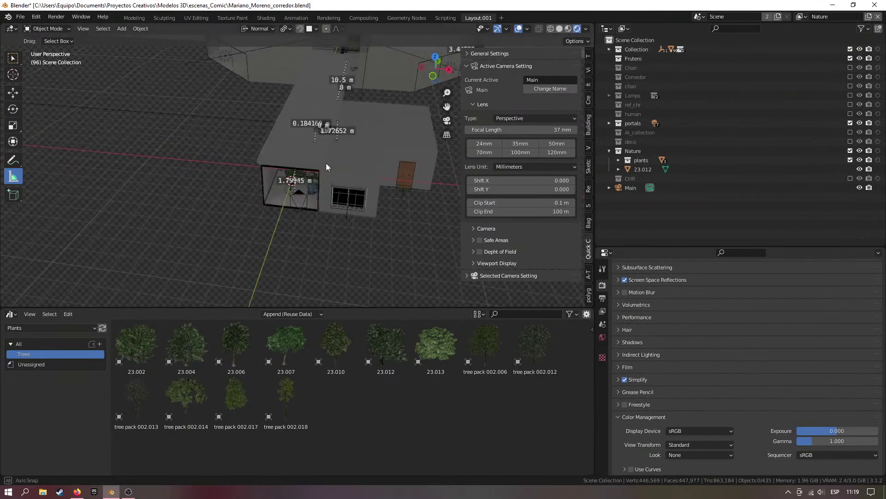
{"action": "scroll", "coordinate": [326, 162], "scroll_direction": "up", "scroll_amount": 3}
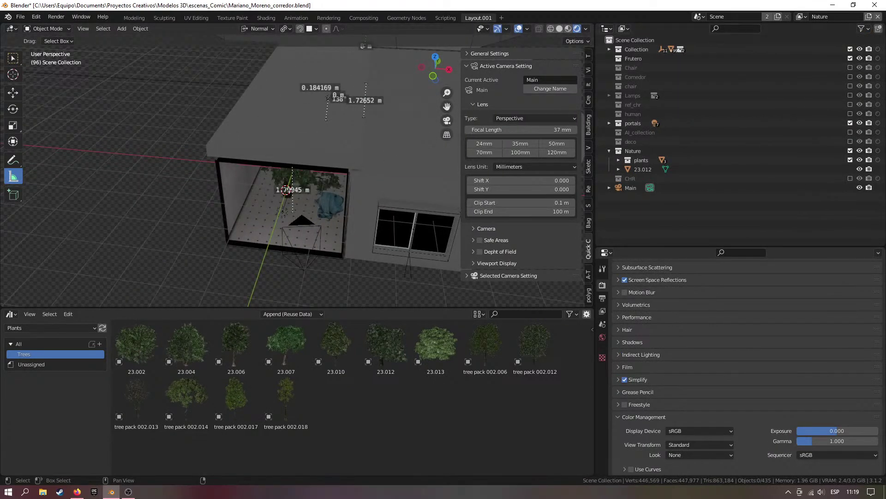
{"action": "left_click", "coordinate": [878, 49]}
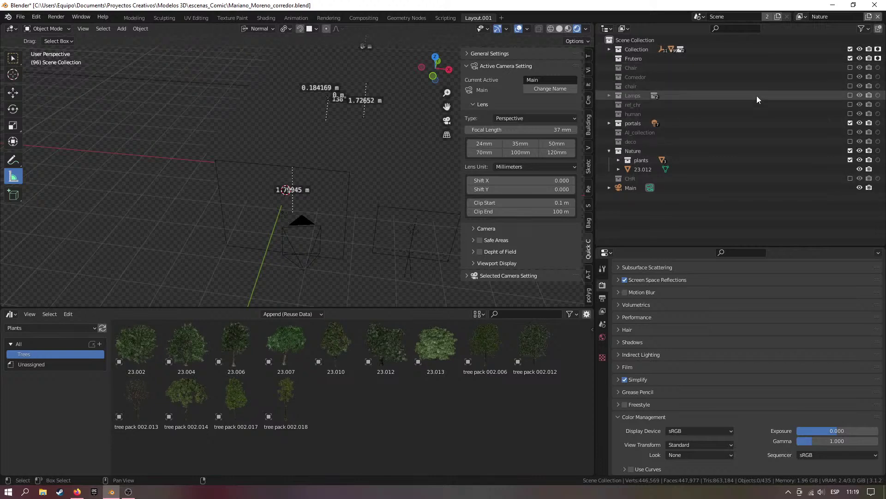
{"action": "scroll", "coordinate": [310, 207], "scroll_direction": "up", "scroll_amount": 2}
{"action": "middle_click_drag", "start_coordinate": [310, 206], "coordinate": [325, 188]}
{"action": "scroll", "coordinate": [325, 187], "scroll_direction": "up", "scroll_amount": 3}
Reposition the Main camera with Walk Navigation until the whole tree is framed inside the camera border
{"action": "key", "text": "KP_0"}
{"action": "key", "text": "shift+grave"}
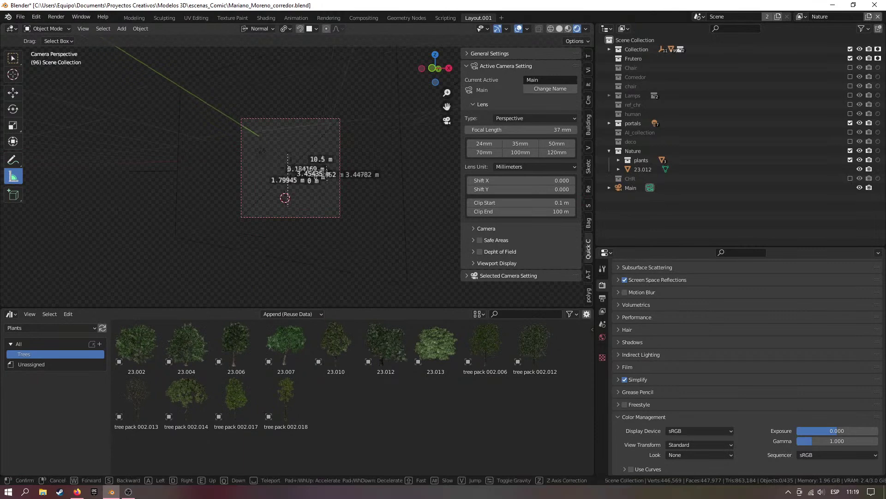
{"action": "key", "text": "s"}
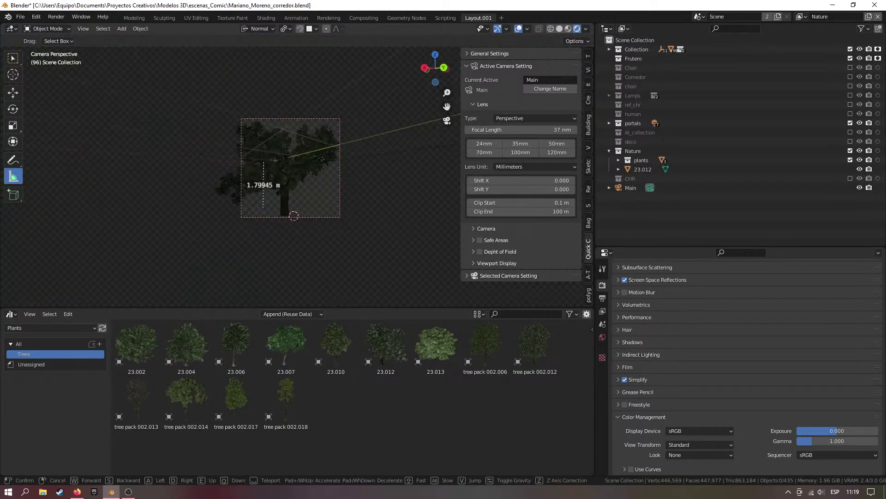
{"action": "key", "text": "s"}
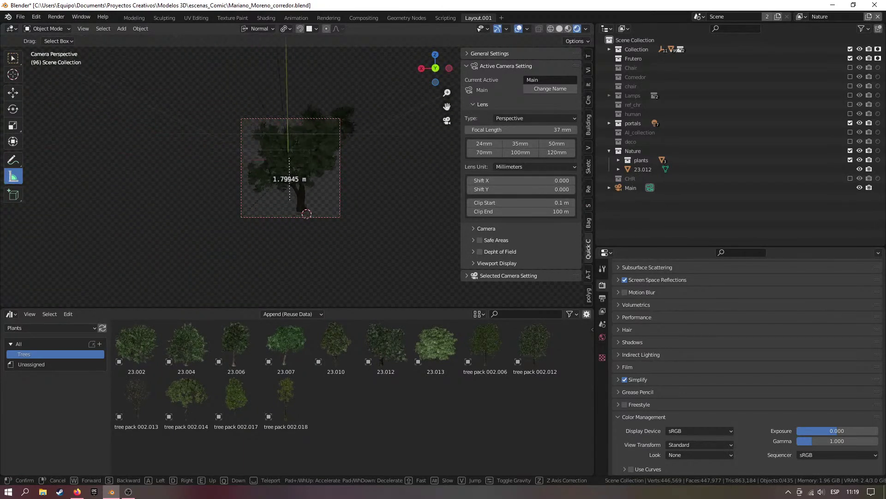
{"action": "key", "text": "w"}
{"action": "key", "text": "s"}
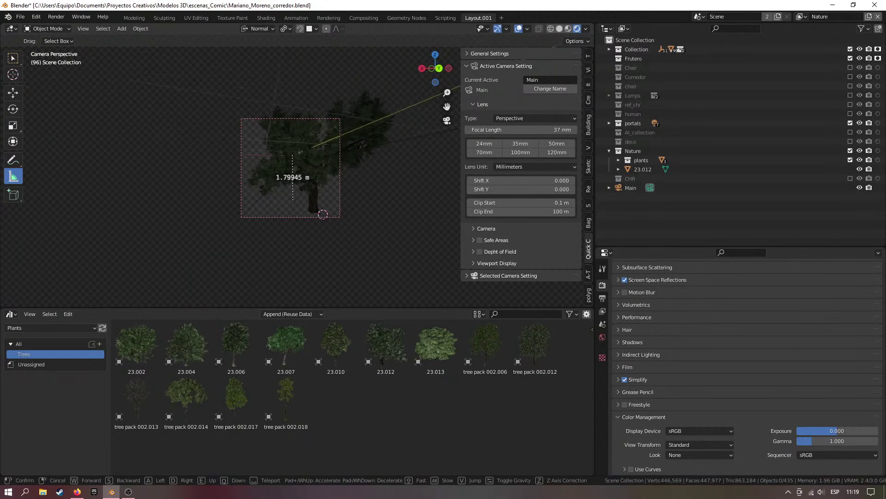
{"action": "key", "text": "s"}
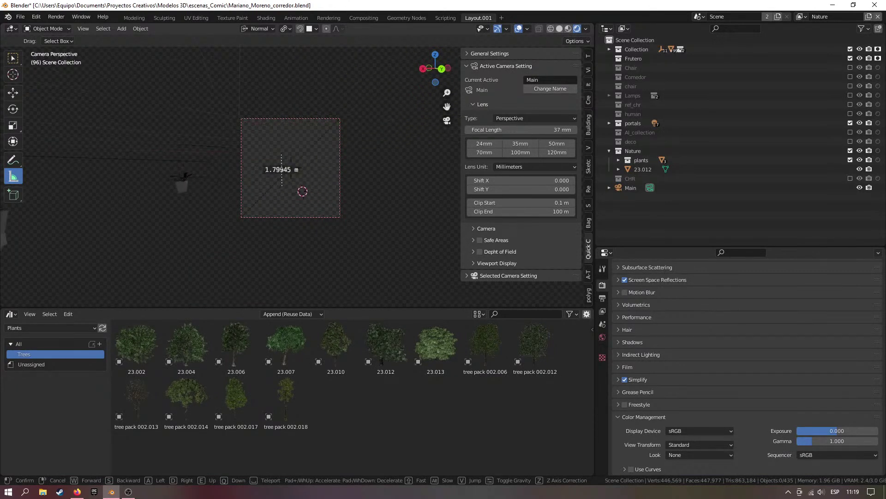
{"action": "key", "text": "s"}
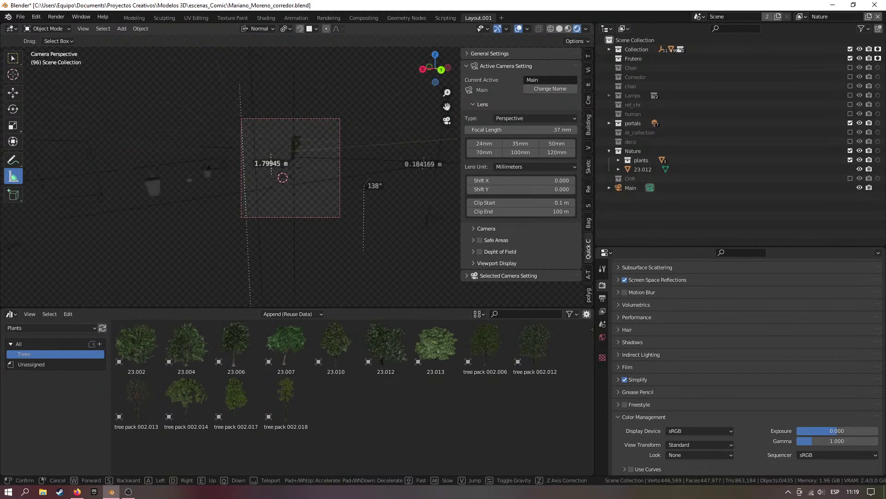
{"action": "key", "text": "s"}
{"action": "key", "text": "d"}
{"action": "key", "text": "s"}
{"action": "key", "text": "w"}
{"action": "key", "text": "a"}
{"action": "key", "text": "s"}
{"action": "key", "text": "d"}
{"action": "key", "text": "w"}
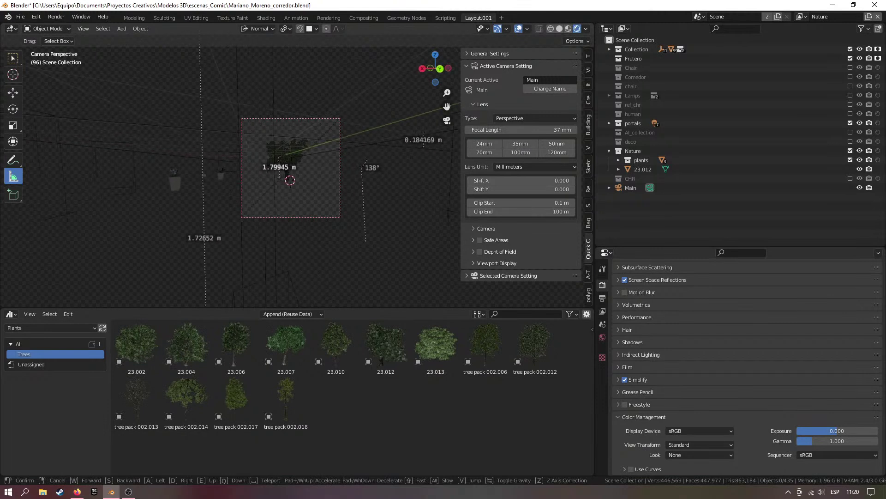
{"action": "key", "text": "w"}
{"action": "key", "text": "a"}
{"action": "key", "text": "s"}
{"action": "key", "text": "d"}
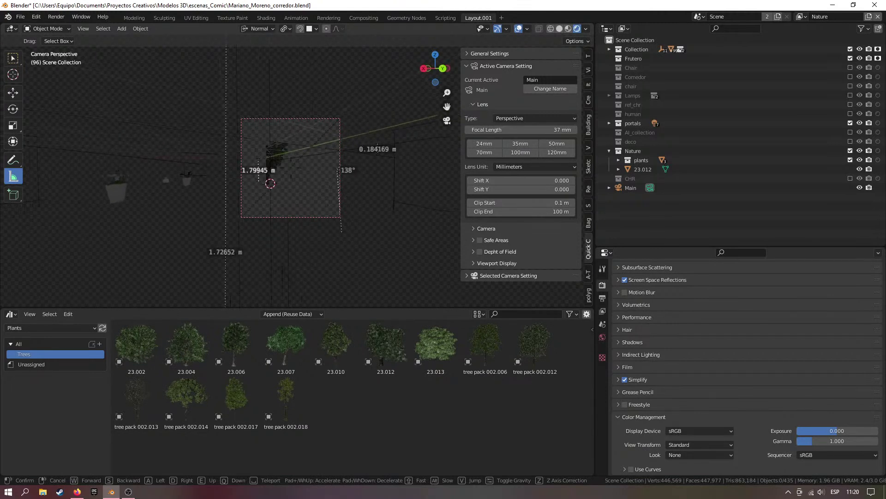
{"action": "key", "text": "a"}
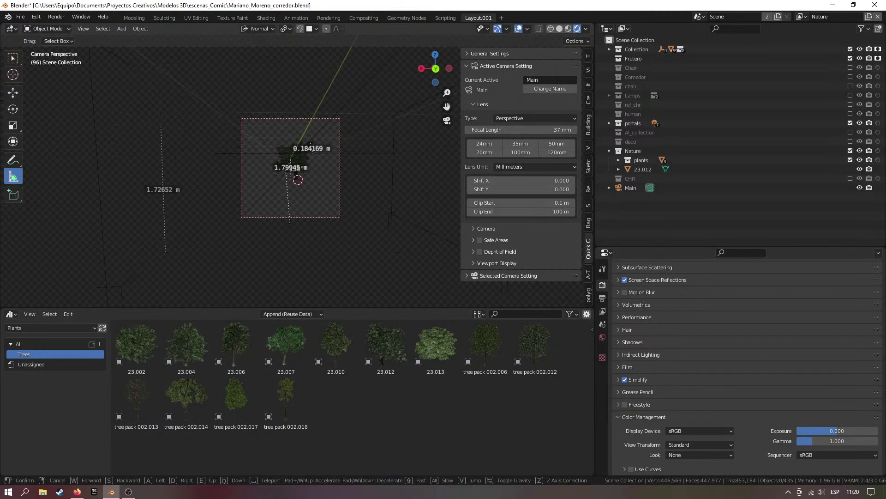
{"action": "key", "text": "w"}
{"action": "key", "text": "d"}
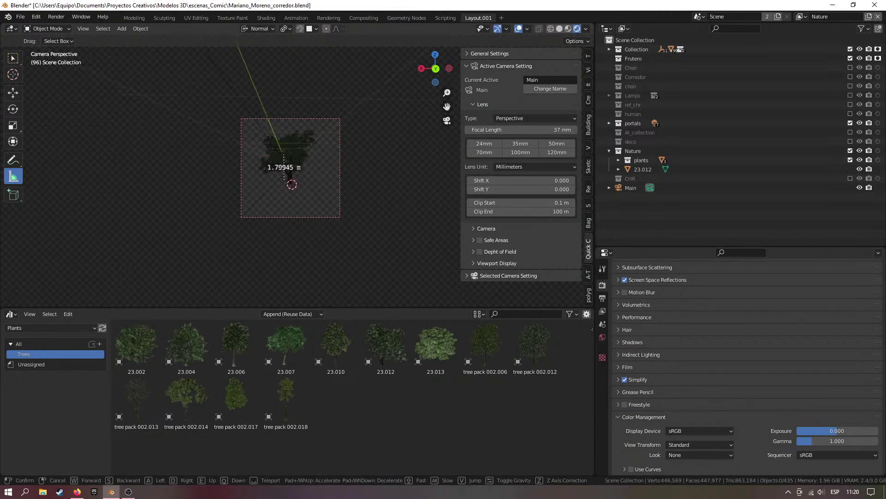
{"action": "left_click", "coordinate": [340, 160]}
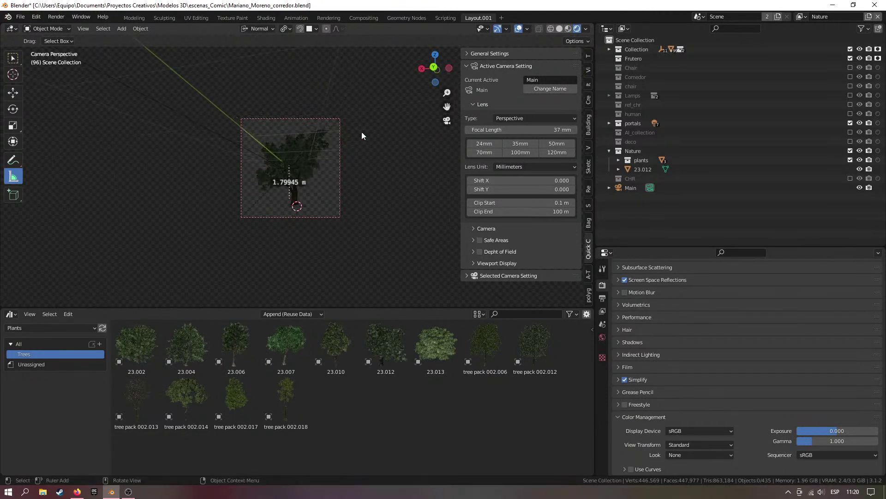
Enable the Nature option in Mangaka's line settings in the Rendering workspace and render the frame again
{"action": "left_click", "coordinate": [333, 19]}
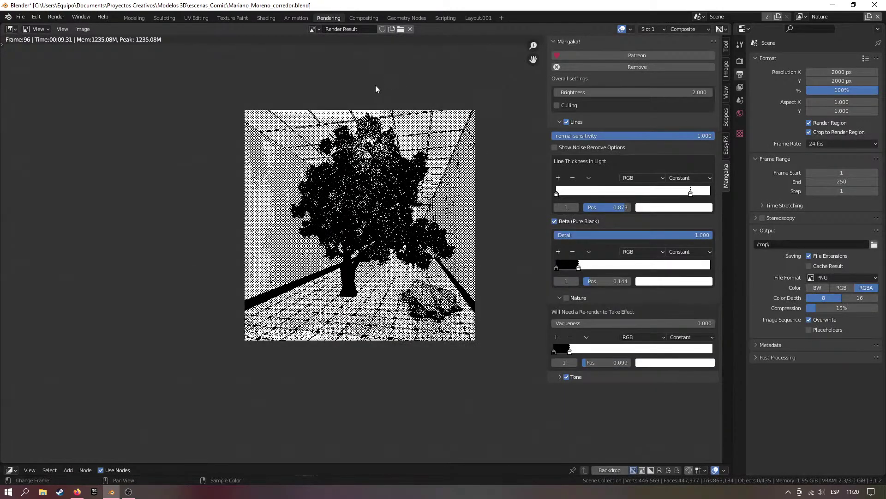
{"action": "left_click", "coordinate": [569, 298]}
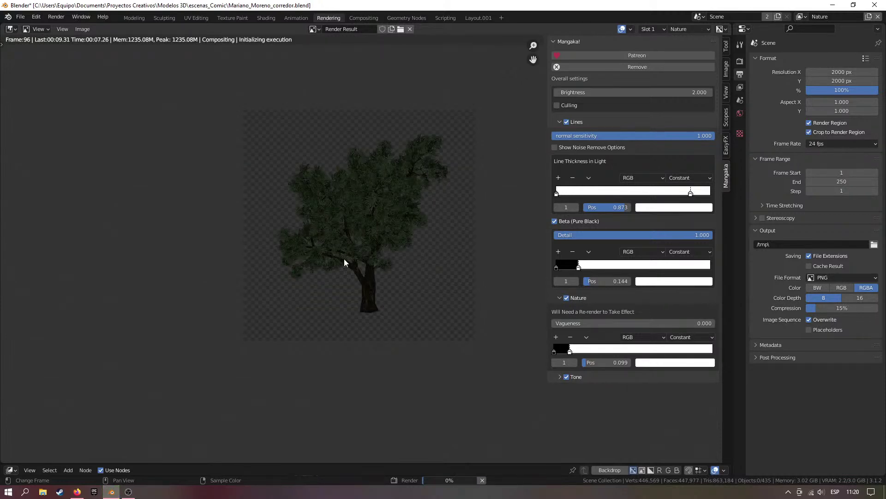
{"action": "scroll", "coordinate": [358, 246], "scroll_direction": "up", "scroll_amount": 1}
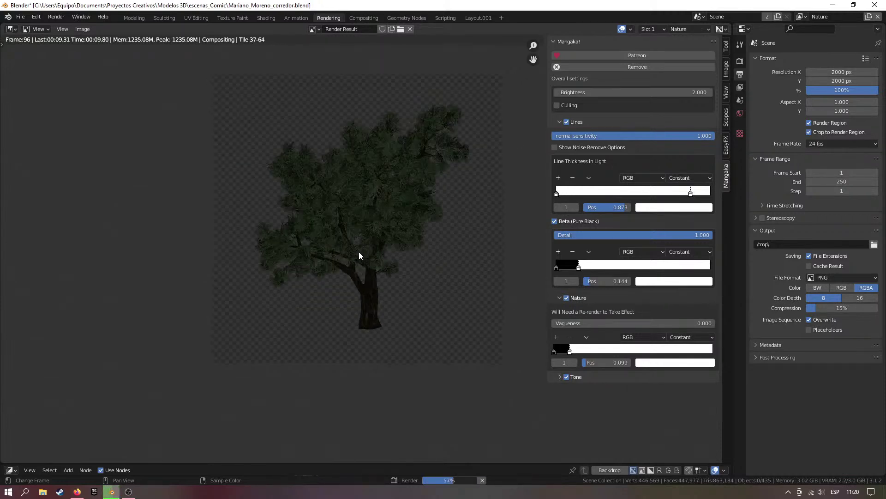
Set the white stop of Mangaka's Nature color ramp to position 0.032 to lighten the tree's black areas
{"action": "scroll", "coordinate": [365, 273], "scroll_direction": "up", "scroll_amount": 3}
{"action": "scroll", "coordinate": [372, 276], "scroll_direction": "down", "scroll_amount": 3}
{"action": "scroll", "coordinate": [376, 287], "scroll_direction": "up", "scroll_amount": 6}
{"action": "scroll", "coordinate": [377, 288], "scroll_direction": "down", "scroll_amount": 5}
{"action": "scroll", "coordinate": [388, 263], "scroll_direction": "up", "scroll_amount": 3}
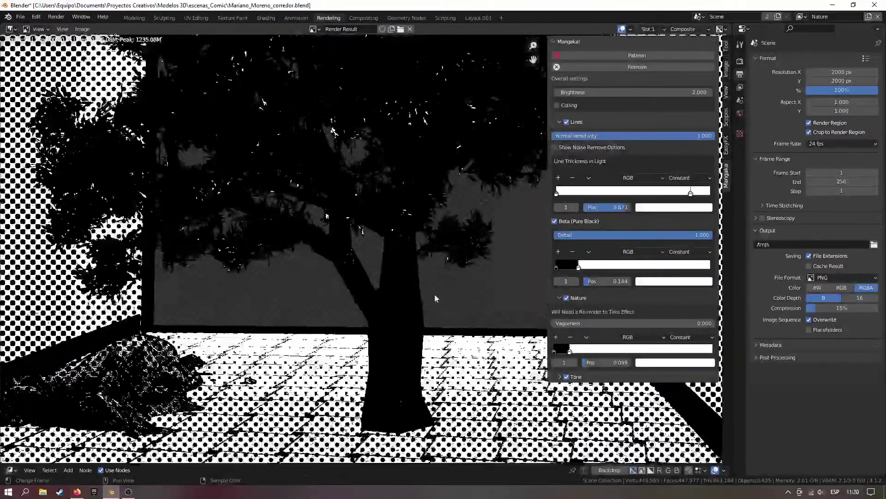
{"action": "left_click_drag", "start_coordinate": [571, 354], "coordinate": [556, 352]}
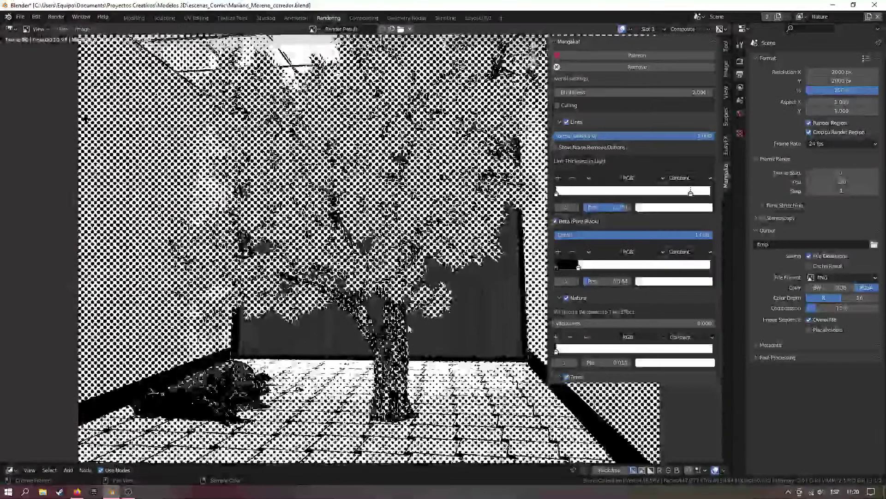
{"action": "left_click_drag", "start_coordinate": [557, 352], "coordinate": [560, 353]}
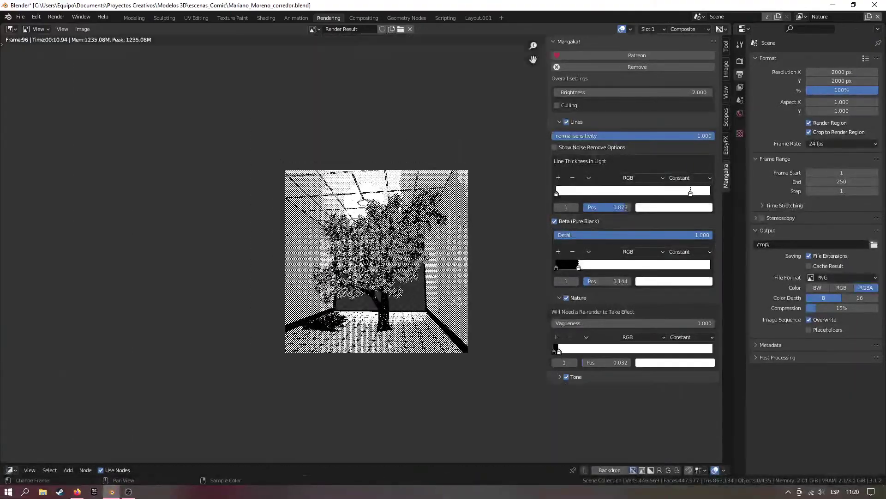
Examine the foliage, branches and halftone dots of the tree in the composited render
{"action": "scroll", "coordinate": [367, 248], "scroll_direction": "up", "scroll_amount": 9}
{"action": "scroll", "coordinate": [367, 248], "scroll_direction": "down", "scroll_amount": 4}
{"action": "scroll", "coordinate": [367, 248], "scroll_direction": "up", "scroll_amount": 5}
{"action": "scroll", "coordinate": [367, 248], "scroll_direction": "down", "scroll_amount": 2}
{"action": "scroll", "coordinate": [355, 286], "scroll_direction": "up", "scroll_amount": 5}
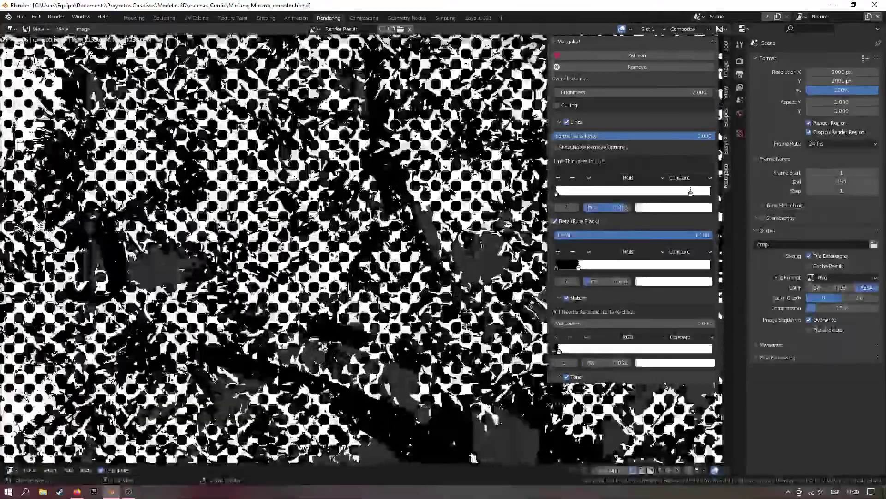
{"action": "scroll", "coordinate": [356, 286], "scroll_direction": "down", "scroll_amount": 2}
{"action": "scroll", "coordinate": [355, 286], "scroll_direction": "up", "scroll_amount": 5}
{"action": "scroll", "coordinate": [356, 286], "scroll_direction": "down", "scroll_amount": 7}
{"action": "scroll", "coordinate": [355, 287], "scroll_direction": "up", "scroll_amount": 2}
{"action": "scroll", "coordinate": [355, 287], "scroll_direction": "down", "scroll_amount": 5}
{"action": "scroll", "coordinate": [355, 287], "scroll_direction": "up", "scroll_amount": 1}
{"action": "scroll", "coordinate": [356, 287], "scroll_direction": "down", "scroll_amount": 3}
{"action": "scroll", "coordinate": [355, 286], "scroll_direction": "up", "scroll_amount": 4}
{"action": "scroll", "coordinate": [346, 276], "scroll_direction": "down", "scroll_amount": 3}
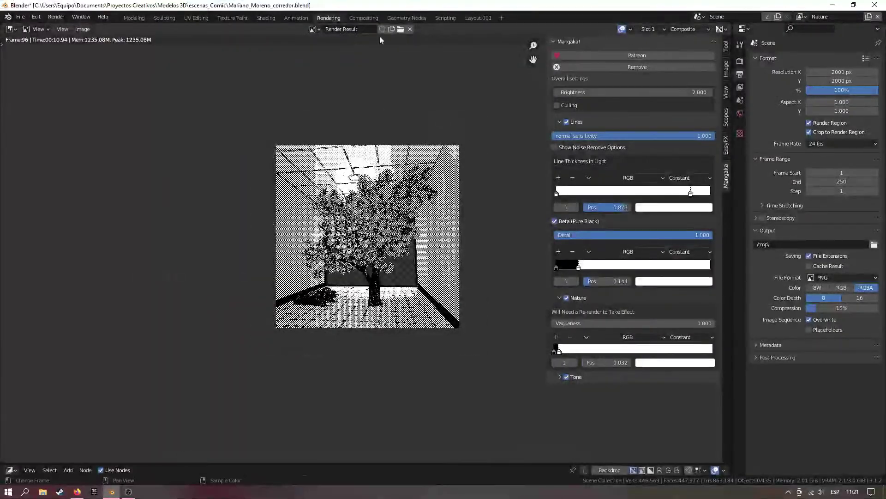
Change the render engine to Cycles in the Layout.001 workspace
{"action": "left_click", "coordinate": [364, 17]}
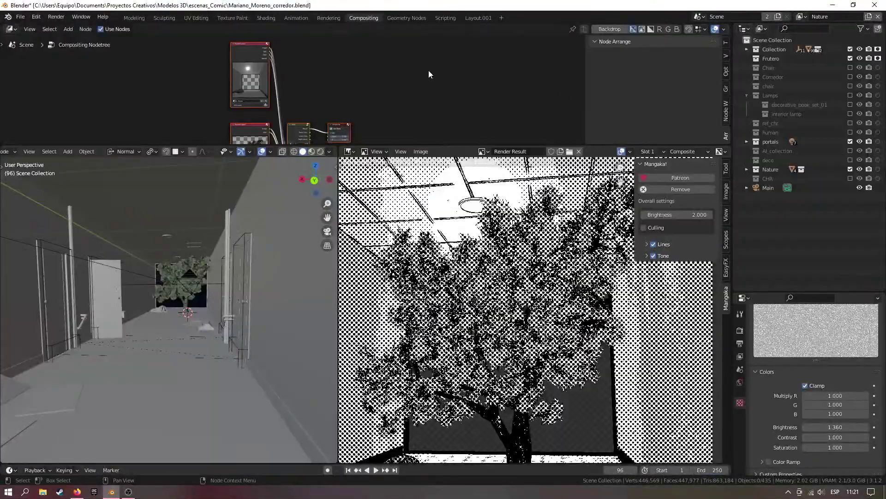
{"action": "left_click", "coordinate": [330, 18]}
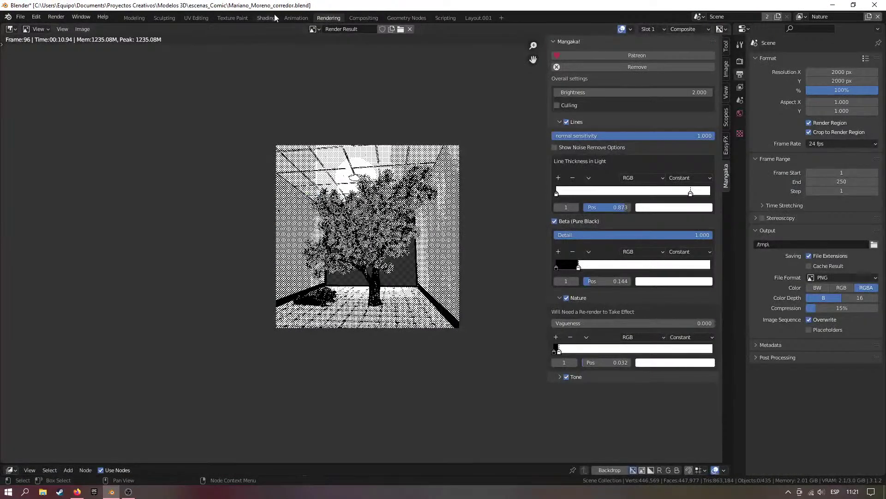
{"action": "left_click", "coordinate": [478, 17]}
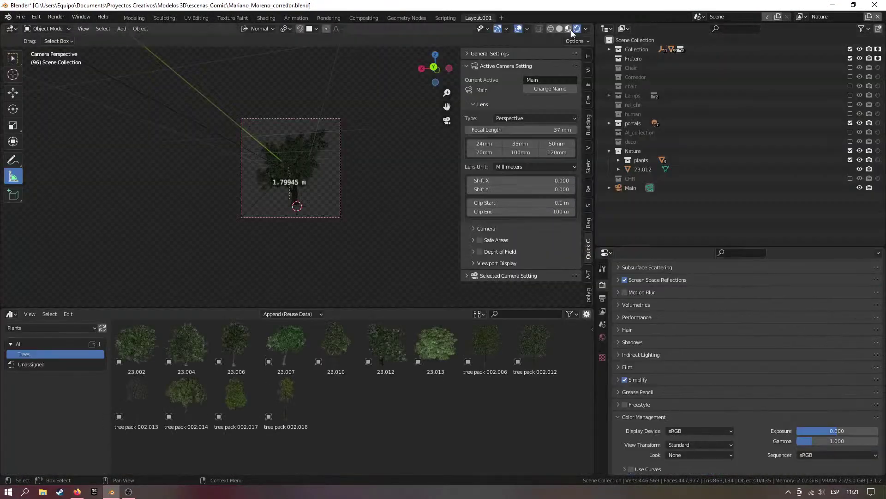
{"action": "left_click", "coordinate": [585, 29]}
{"action": "scroll", "coordinate": [646, 290], "scroll_direction": "up", "scroll_amount": 8}
{"action": "scroll", "coordinate": [646, 287], "scroll_direction": "up", "scroll_amount": 2}
{"action": "left_click", "coordinate": [758, 283]}
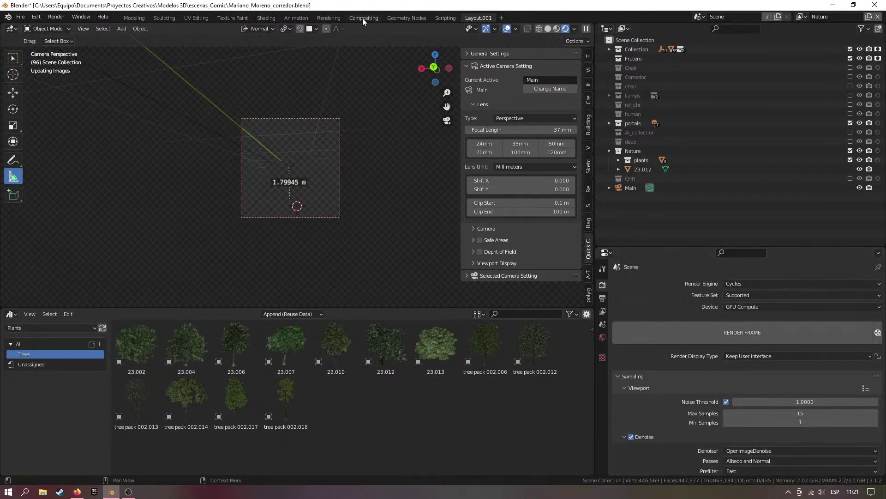
Render the corridor frame with Cycles from the Rendering workspace
{"action": "left_click", "coordinate": [358, 18]}
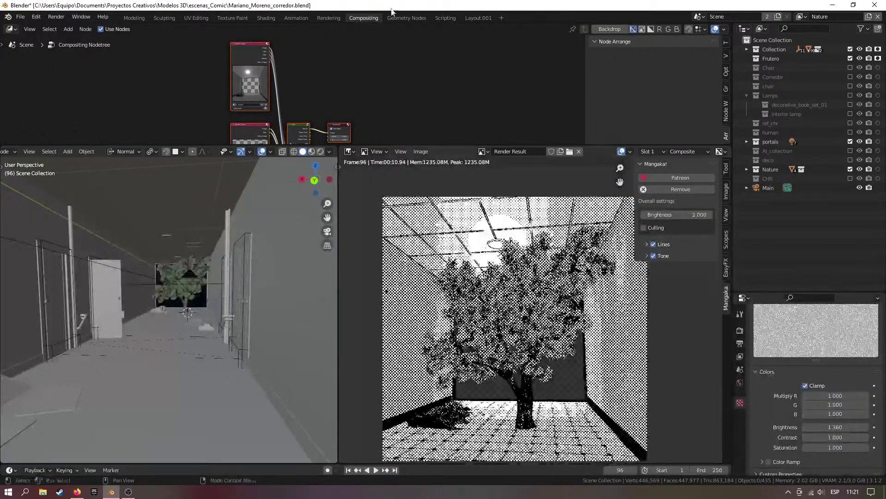
{"action": "left_click", "coordinate": [326, 18]}
{"action": "key", "text": "F12"}
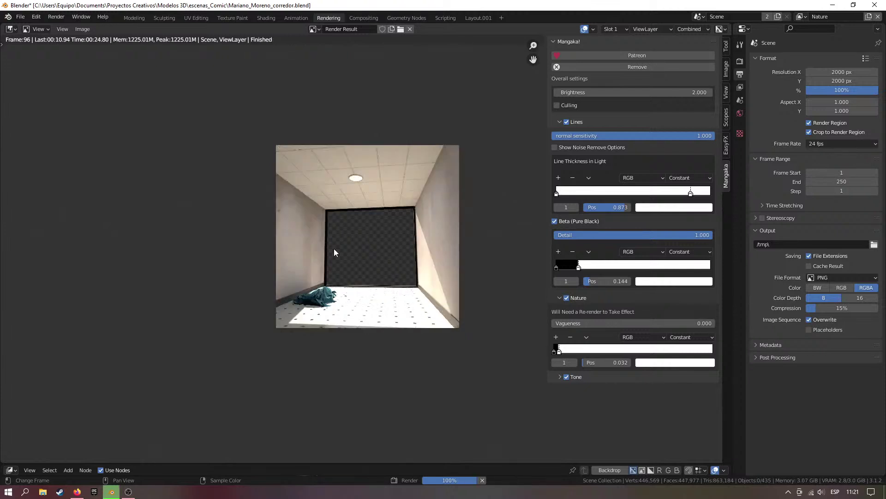
{"action": "key", "text": "F12"}
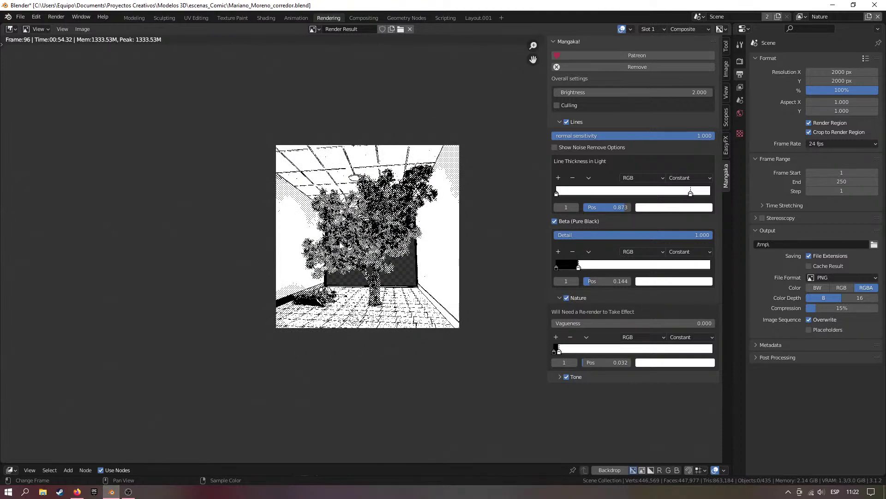
Inspect the tree in the new render and set the Nature ramp's white stop to position 0.054
{"action": "scroll", "coordinate": [342, 254], "scroll_direction": "up", "scroll_amount": 6}
{"action": "scroll", "coordinate": [371, 272], "scroll_direction": "down", "scroll_amount": 4}
{"action": "scroll", "coordinate": [370, 271], "scroll_direction": "up", "scroll_amount": 3}
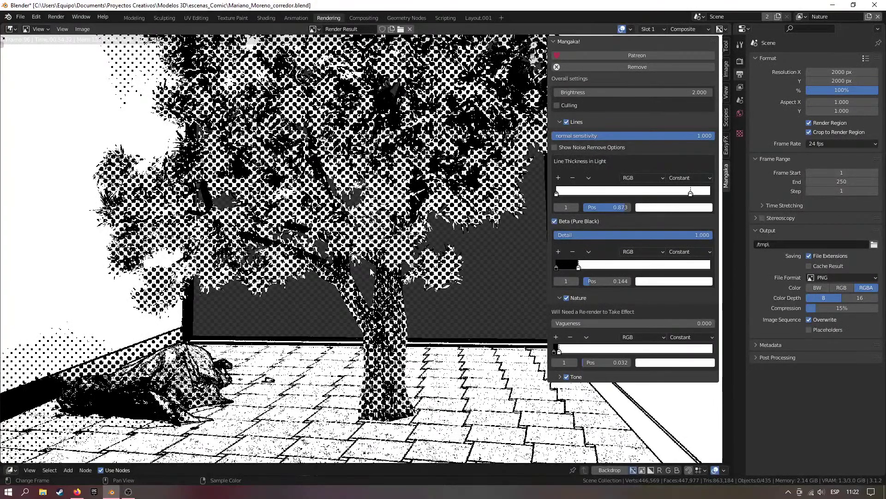
{"action": "scroll", "coordinate": [370, 267], "scroll_direction": "down", "scroll_amount": 5}
{"action": "scroll", "coordinate": [370, 267], "scroll_direction": "up", "scroll_amount": 2}
{"action": "key", "text": "Home"}
{"action": "left_click_drag", "start_coordinate": [560, 353], "coordinate": [562, 352]}
Examine the tree's shadows and halftone pattern in the recomposited render, both close up and at full frame
{"action": "scroll", "coordinate": [354, 328], "scroll_direction": "up", "scroll_amount": 6}
{"action": "scroll", "coordinate": [354, 328], "scroll_direction": "down", "scroll_amount": 4}
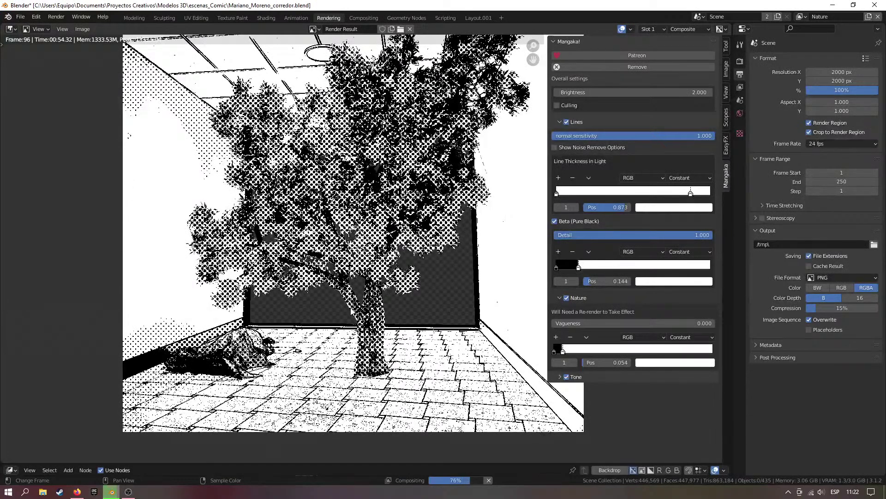
{"action": "scroll", "coordinate": [351, 311], "scroll_direction": "down", "scroll_amount": 3}
{"action": "middle_click_drag", "start_coordinate": [371, 274], "coordinate": [370, 296]}
{"action": "scroll", "coordinate": [370, 296], "scroll_direction": "up", "scroll_amount": 2}
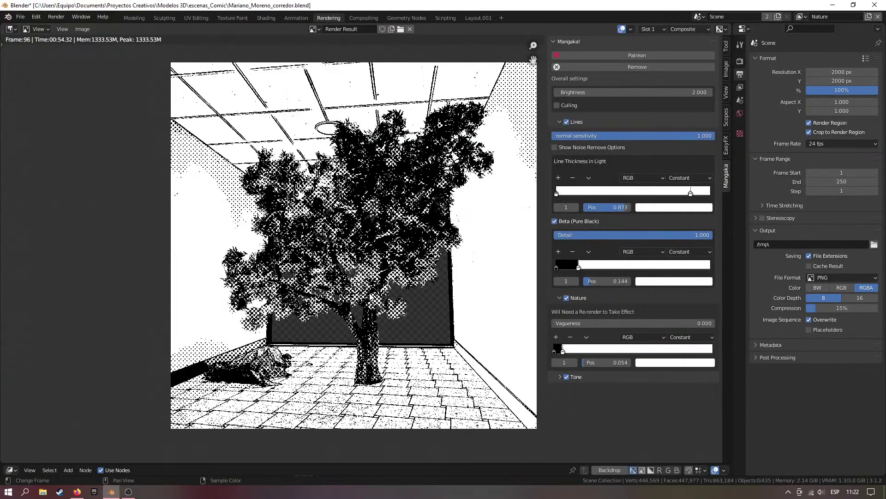
{"action": "scroll", "coordinate": [355, 284], "scroll_direction": "down", "scroll_amount": 2}
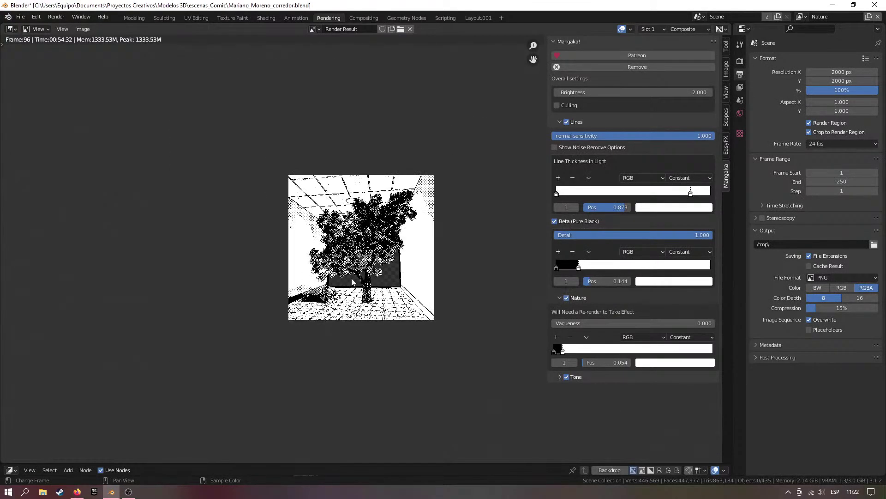
{"action": "scroll", "coordinate": [338, 284], "scroll_direction": "up", "scroll_amount": 3}
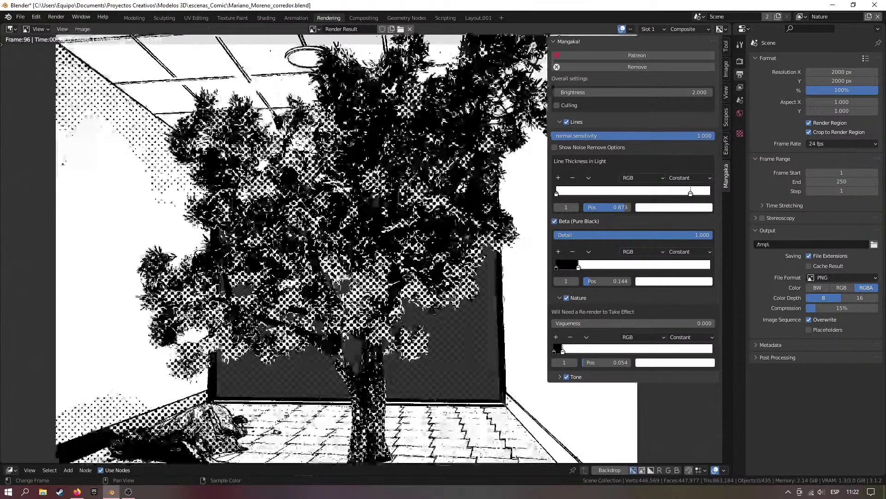
{"action": "scroll", "coordinate": [338, 284], "scroll_direction": "down", "scroll_amount": 1}
{"action": "scroll", "coordinate": [367, 277], "scroll_direction": "up", "scroll_amount": 3}
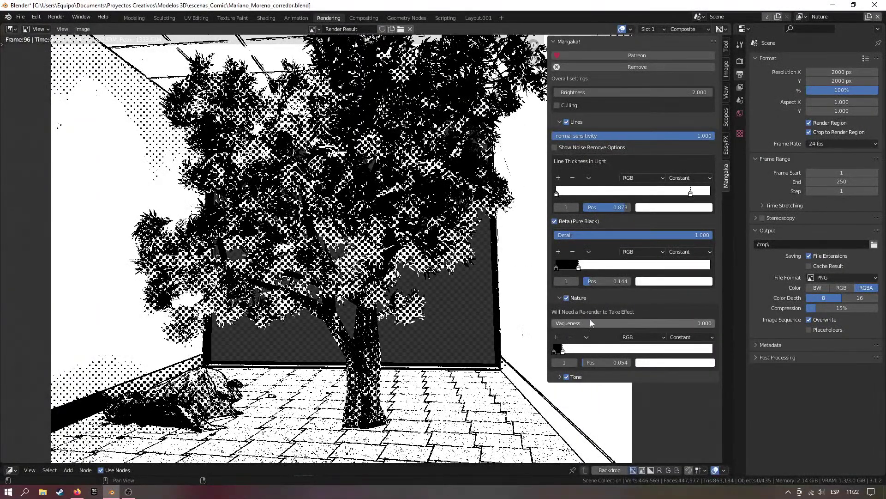
Try the Nature Vagueness at 1.000, inspect the foliage up close, and return it to 0.000
{"action": "left_click_drag", "start_coordinate": [575, 326], "coordinate": [720, 326]}
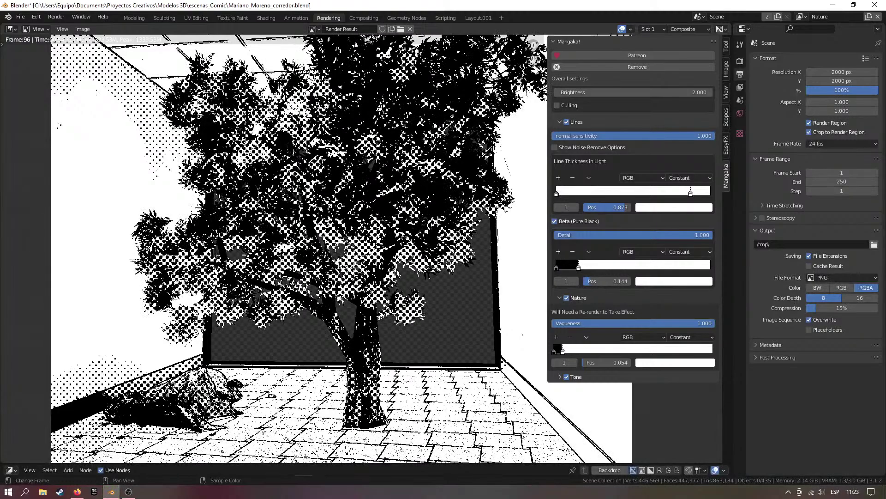
{"action": "scroll", "coordinate": [387, 374], "scroll_direction": "up", "scroll_amount": 5}
{"action": "scroll", "coordinate": [312, 330], "scroll_direction": "up", "scroll_amount": 5}
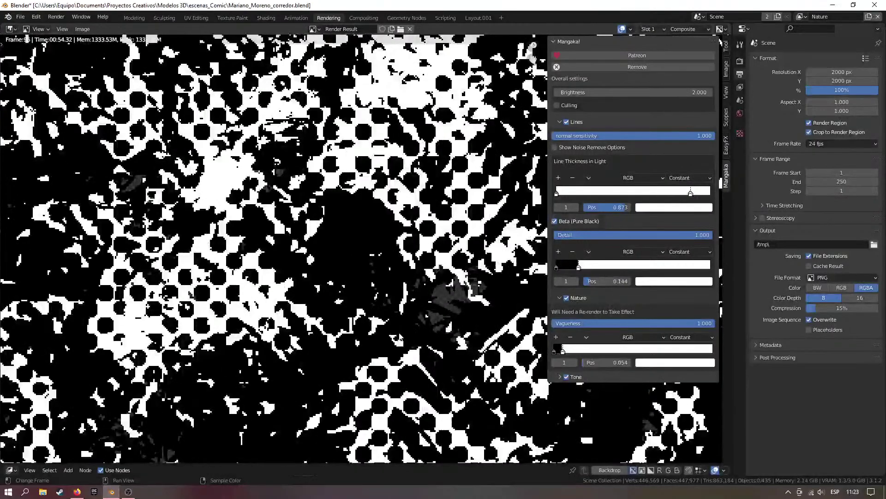
{"action": "left_click_drag", "start_coordinate": [659, 325], "coordinate": [497, 325]}
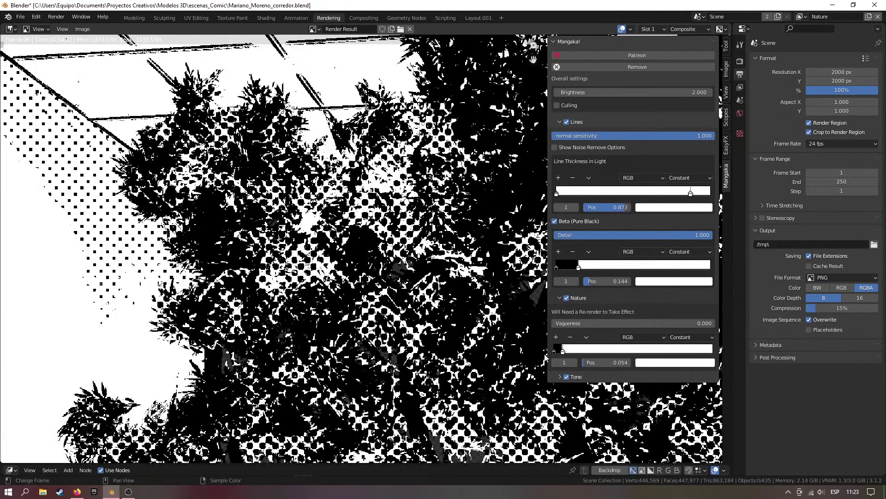
Disable the Mangaka Tone effect and check the tree's foliage without the halftone dots
{"action": "left_click", "coordinate": [567, 377]}
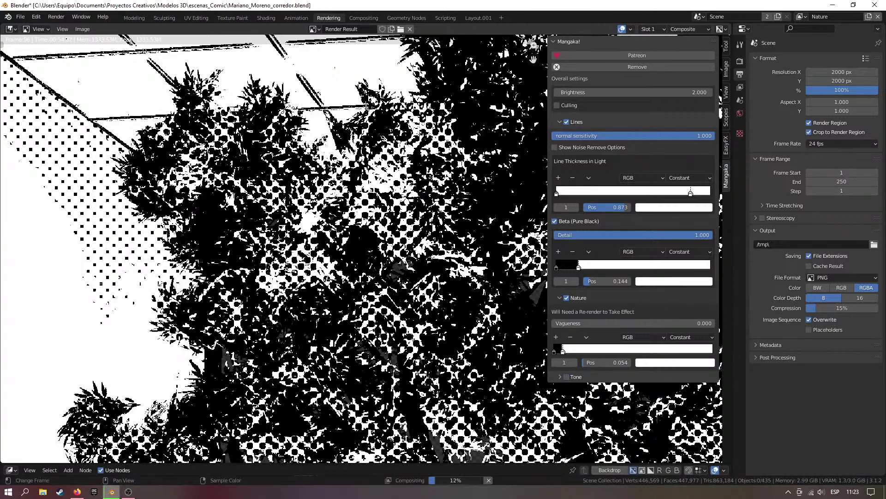
{"action": "scroll", "coordinate": [364, 322], "scroll_direction": "down", "scroll_amount": 8}
{"action": "scroll", "coordinate": [363, 323], "scroll_direction": "up", "scroll_amount": 10}
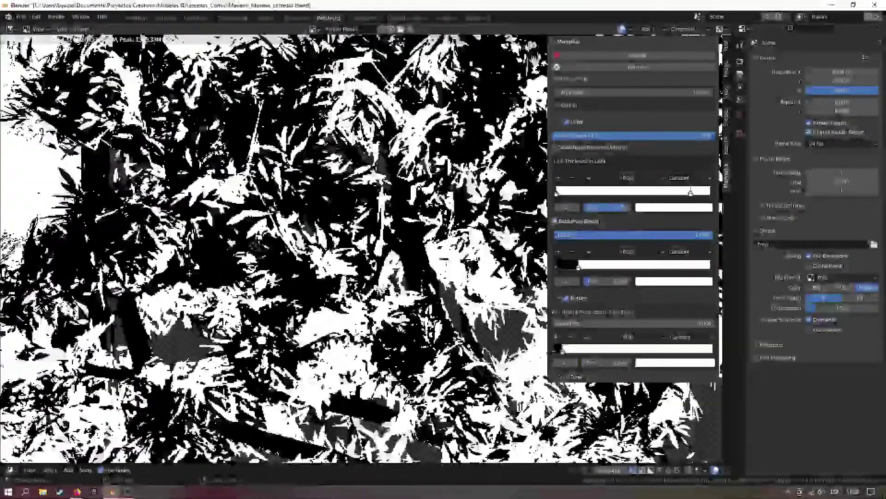
{"action": "middle_click_drag", "start_coordinate": [363, 323], "coordinate": [522, 439]}
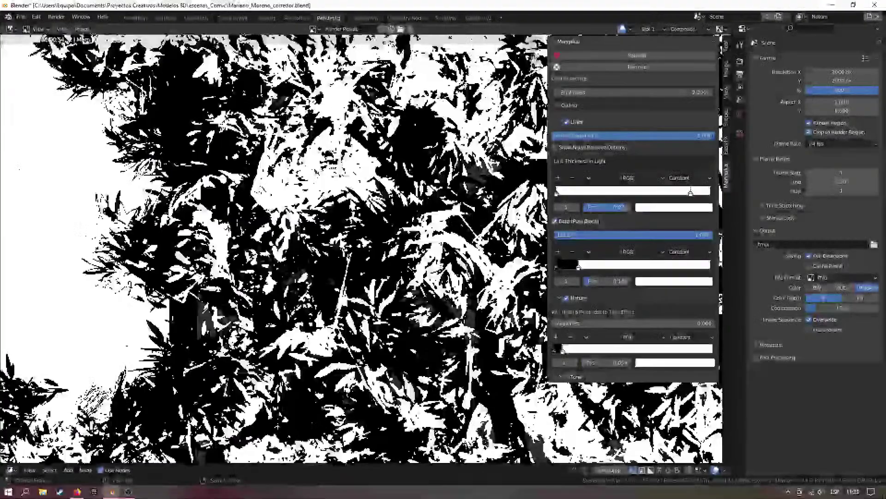
{"action": "middle_click_drag", "start_coordinate": [279, 199], "coordinate": [349, 315]}
{"action": "scroll", "coordinate": [362, 277], "scroll_direction": "down", "scroll_amount": 6}
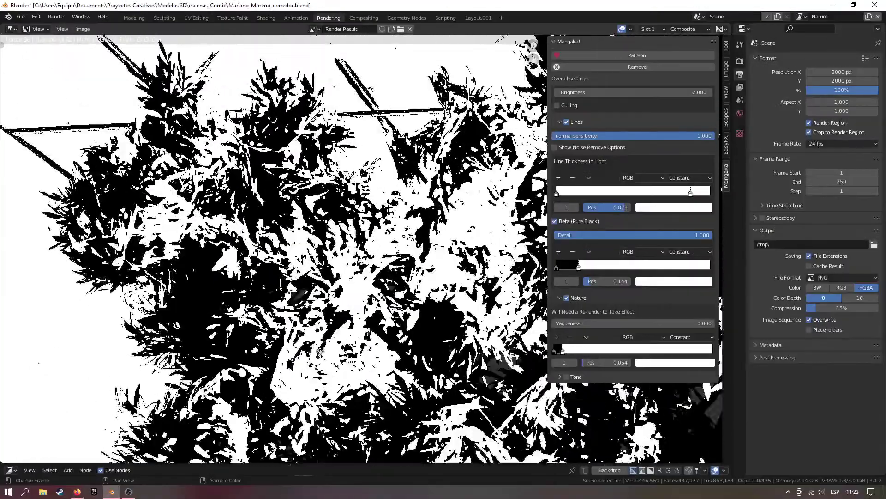
Raise the Nature Vagueness to 1.000 for the tree's foliage lines
{"action": "scroll", "coordinate": [362, 278], "scroll_direction": "up", "scroll_amount": 8}
{"action": "scroll", "coordinate": [363, 237], "scroll_direction": "down", "scroll_amount": 6}
{"action": "scroll", "coordinate": [363, 237], "scroll_direction": "up", "scroll_amount": 8}
{"action": "left_click_drag", "start_coordinate": [560, 327], "coordinate": [713, 325]}
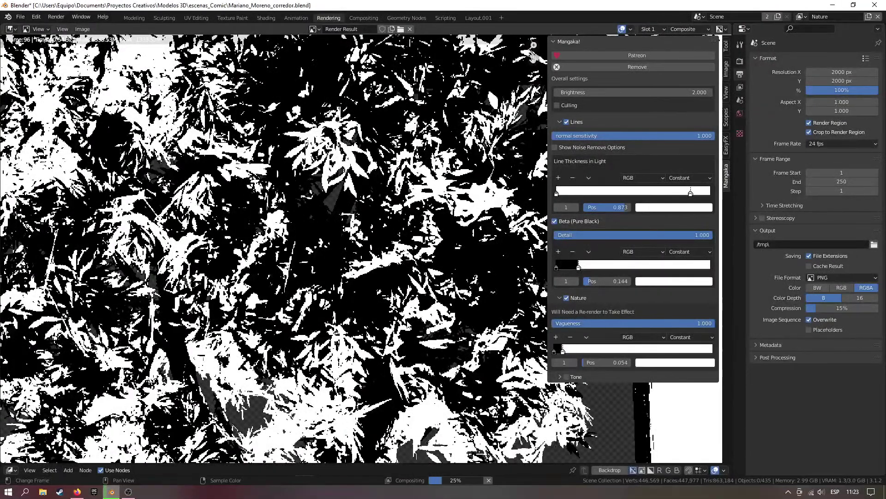
{"action": "scroll", "coordinate": [407, 325], "scroll_direction": "down", "scroll_amount": 5}
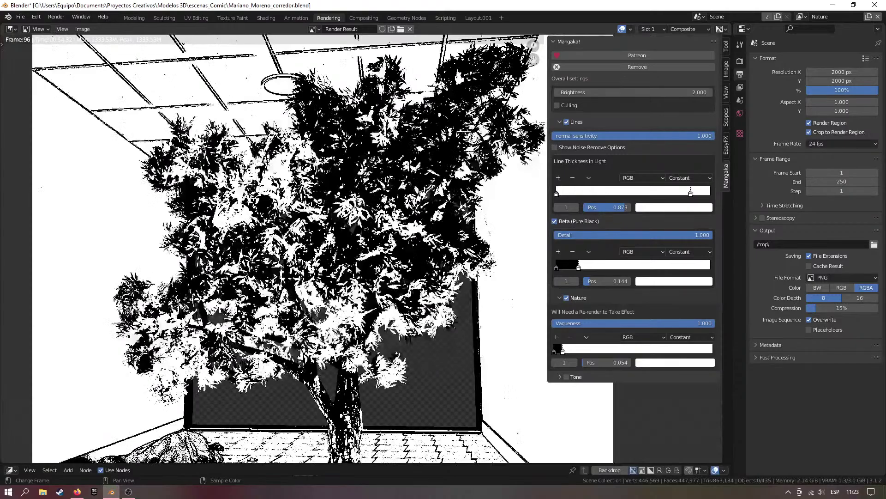
Examine the leaf, branch and trunk lines in the recomposited render, both close up and at full-tree scale
{"action": "scroll", "coordinate": [408, 325], "scroll_direction": "up", "scroll_amount": 6}
{"action": "scroll", "coordinate": [407, 324], "scroll_direction": "down", "scroll_amount": 2}
{"action": "scroll", "coordinate": [378, 268], "scroll_direction": "down", "scroll_amount": 5}
{"action": "mouse_move", "coordinate": [379, 268]}
{"action": "middle_mouse_down"}
{"action": "mouse_move", "coordinate": [403, 245]}
{"action": "mouse_move", "coordinate": [379, 266]}
{"action": "middle_mouse_up"}
{"action": "scroll", "coordinate": [399, 249], "scroll_direction": "up", "scroll_amount": 3}
{"action": "scroll", "coordinate": [398, 250], "scroll_direction": "down", "scroll_amount": 3}
{"action": "scroll", "coordinate": [379, 266], "scroll_direction": "down", "scroll_amount": 1}
{"action": "scroll", "coordinate": [379, 266], "scroll_direction": "up", "scroll_amount": 6}
{"action": "scroll", "coordinate": [379, 266], "scroll_direction": "down", "scroll_amount": 4}
{"action": "scroll", "coordinate": [379, 266], "scroll_direction": "up", "scroll_amount": 5}
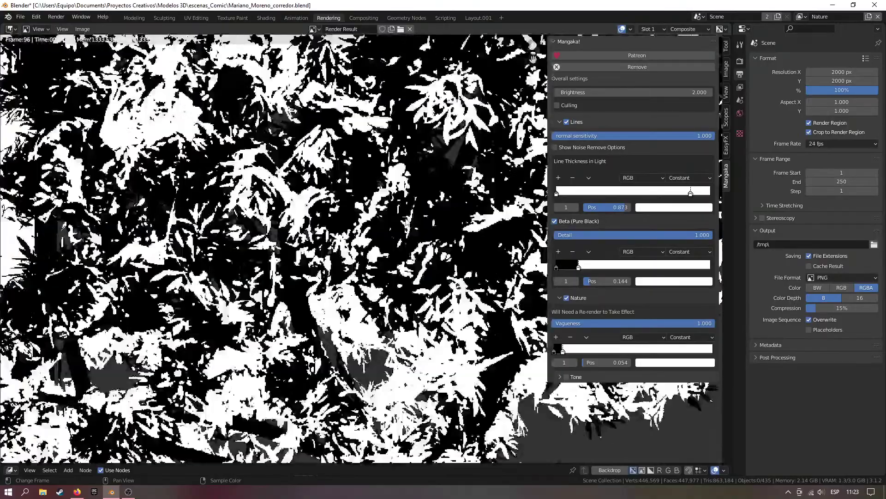
{"action": "scroll", "coordinate": [379, 266], "scroll_direction": "down", "scroll_amount": 3}
{"action": "scroll", "coordinate": [379, 266], "scroll_direction": "up", "scroll_amount": 4}
{"action": "scroll", "coordinate": [405, 259], "scroll_direction": "down", "scroll_amount": 4}
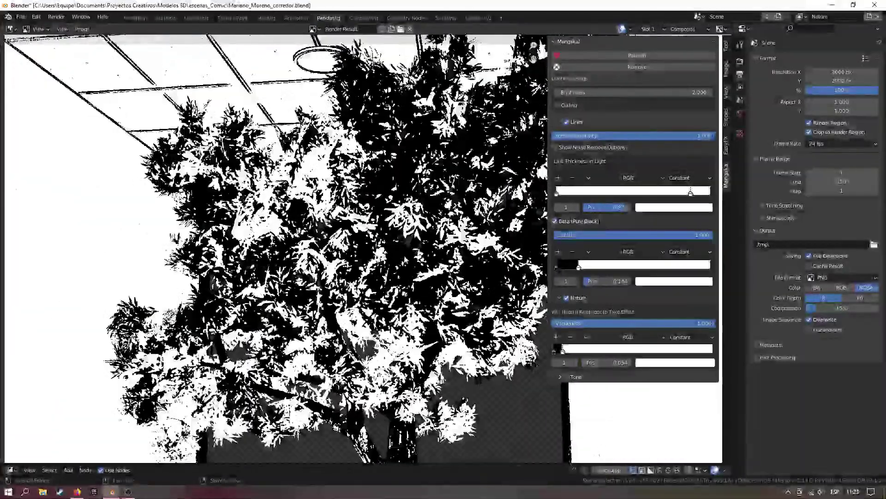
{"action": "scroll", "coordinate": [404, 261], "scroll_direction": "up", "scroll_amount": 1}
{"action": "scroll", "coordinate": [404, 261], "scroll_direction": "up", "scroll_amount": 2}
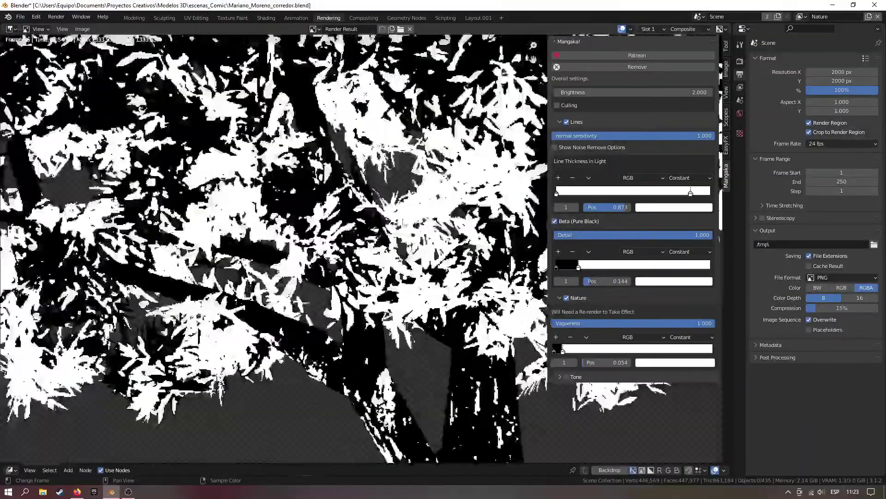
{"action": "scroll", "coordinate": [403, 222], "scroll_direction": "down", "scroll_amount": 4}
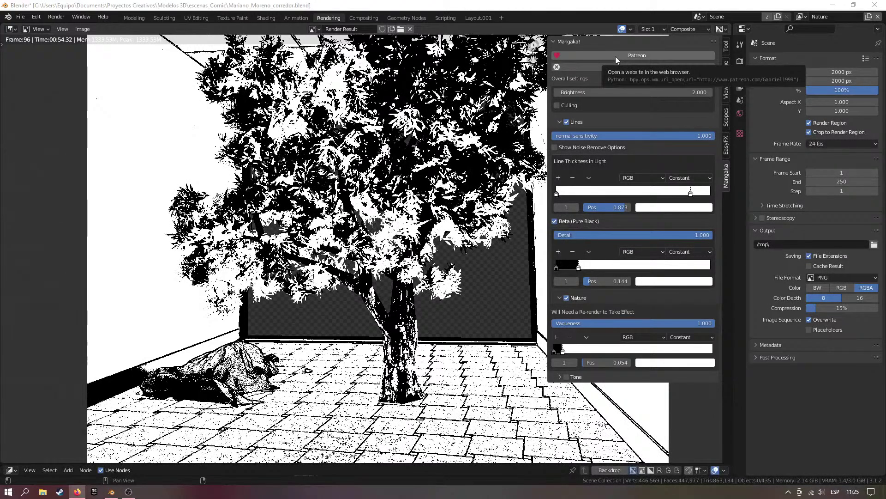
Narrow the Mangaka settings area, fit the whole frame in view, and remove the Mangaka effect from the scene
{"action": "left_click_drag", "start_coordinate": [552, 141], "coordinate": [588, 142]}
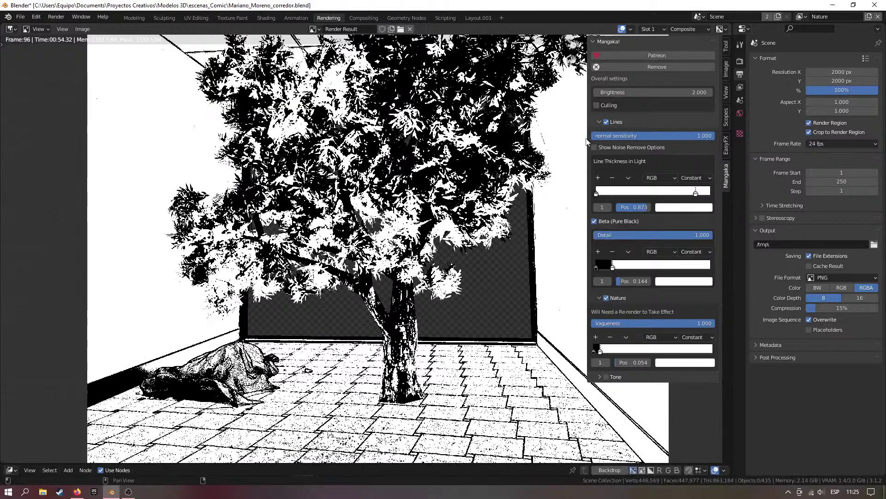
{"action": "scroll", "coordinate": [364, 291], "scroll_direction": "down", "scroll_amount": 5}
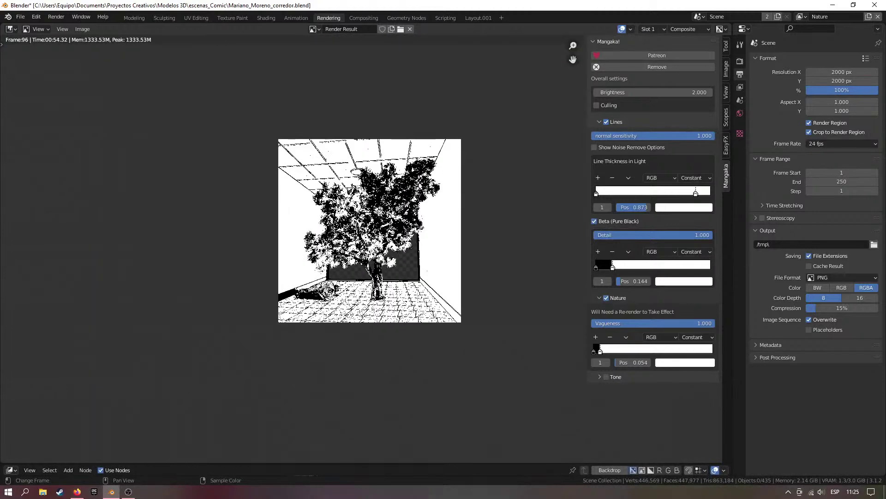
{"action": "scroll", "coordinate": [365, 291], "scroll_direction": "up", "scroll_amount": 3}
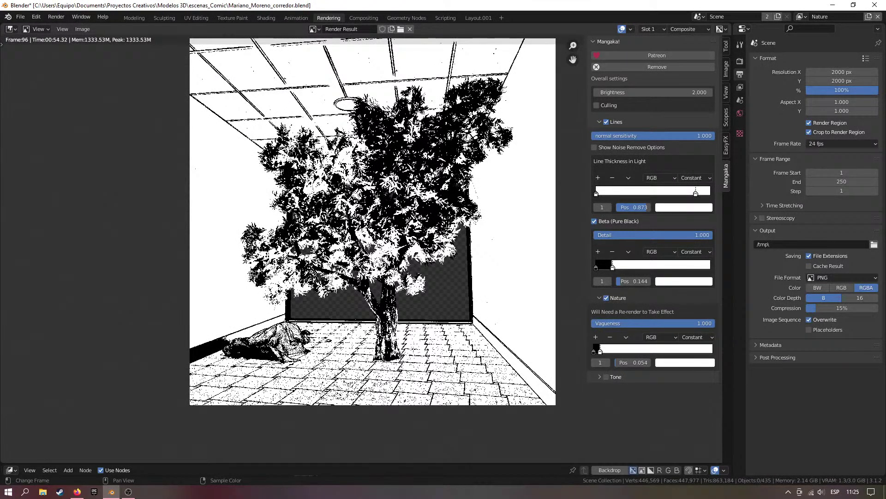
{"action": "left_click", "coordinate": [675, 66]}
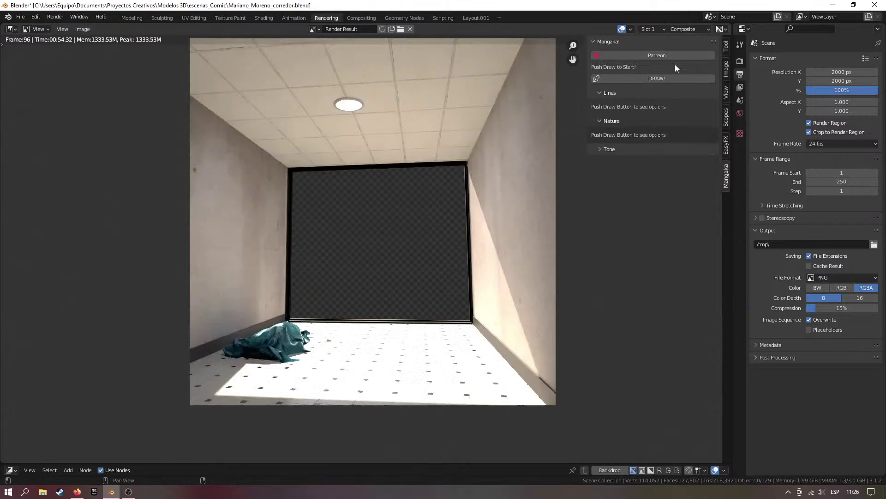
{"action": "scroll", "coordinate": [398, 195], "scroll_direction": "down", "scroll_amount": 2}
{"action": "scroll", "coordinate": [407, 192], "scroll_direction": "up", "scroll_amount": 2}
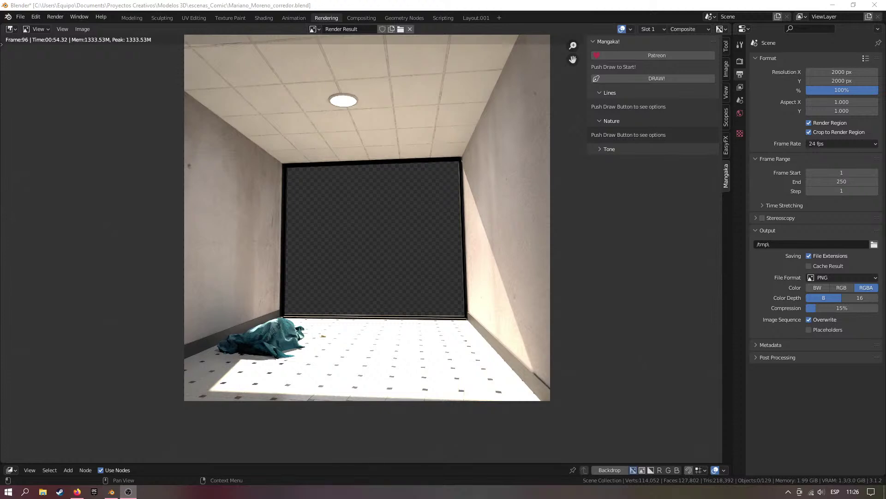
{"action": "left_click_drag", "start_coordinate": [885, 116], "coordinate": [885, 155]}
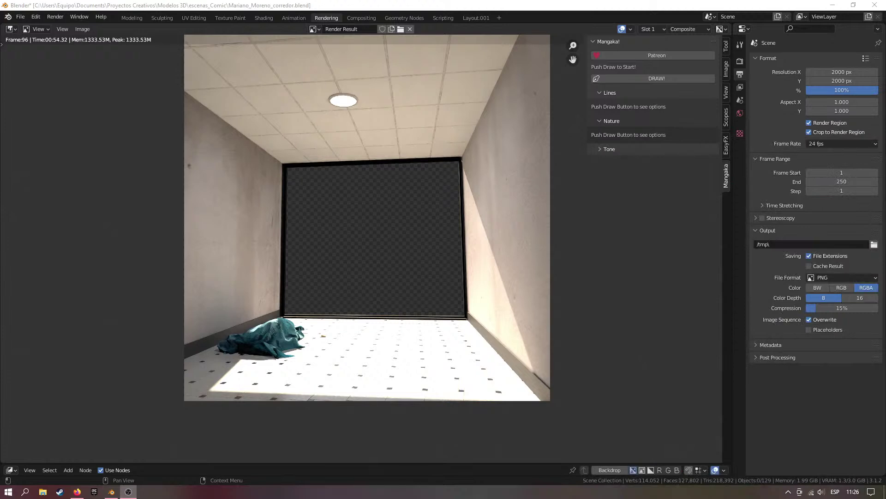